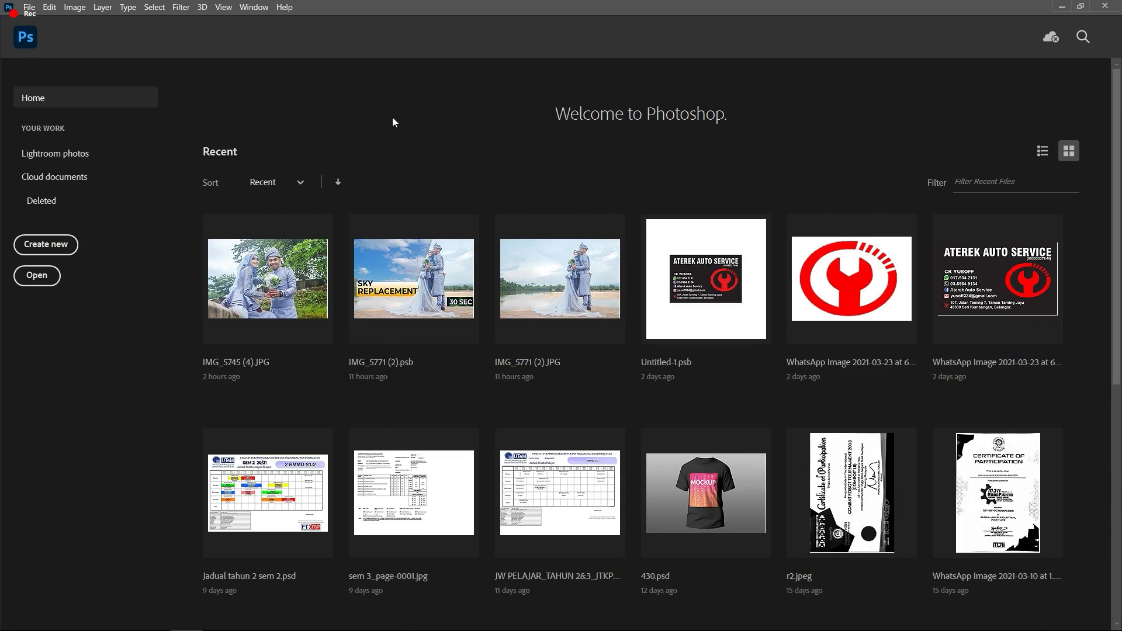
Step: Open the New Document dialog and compare the Recent and Saved size presets
left_click(59, 250)
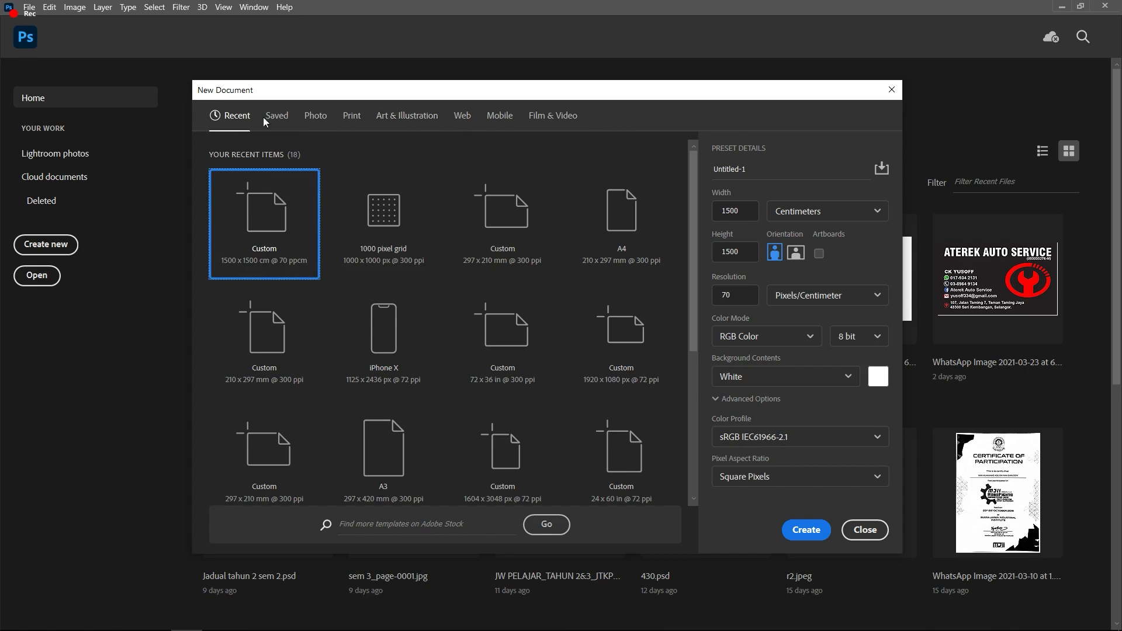
scroll(696, 311, "down", 4)
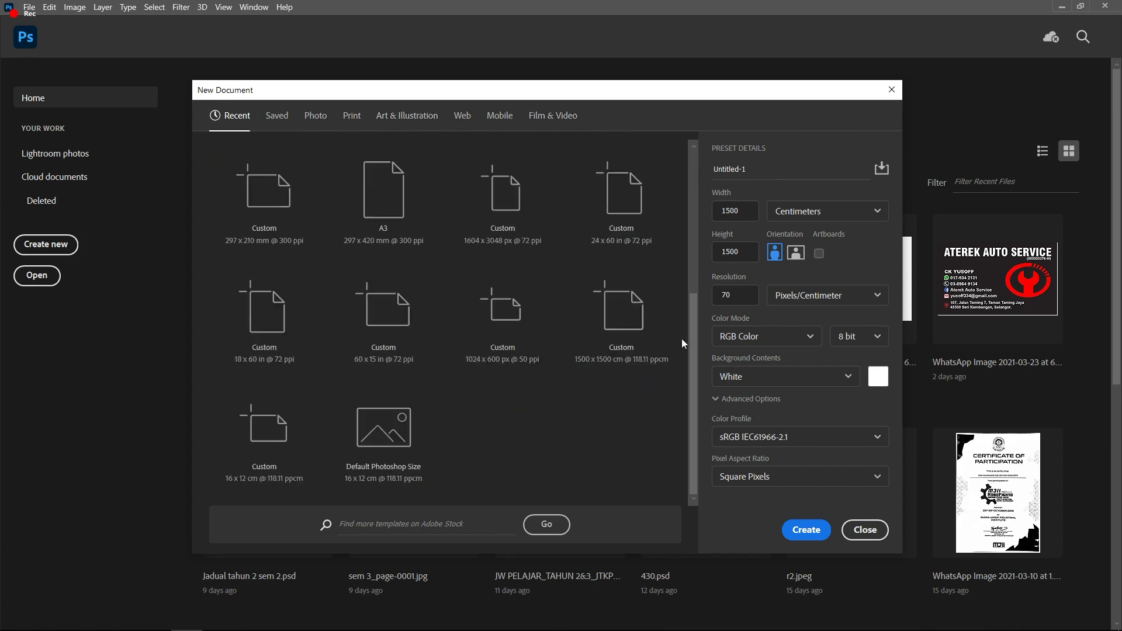
scroll(682, 339, "up", 2)
scroll(681, 339, "up", 2)
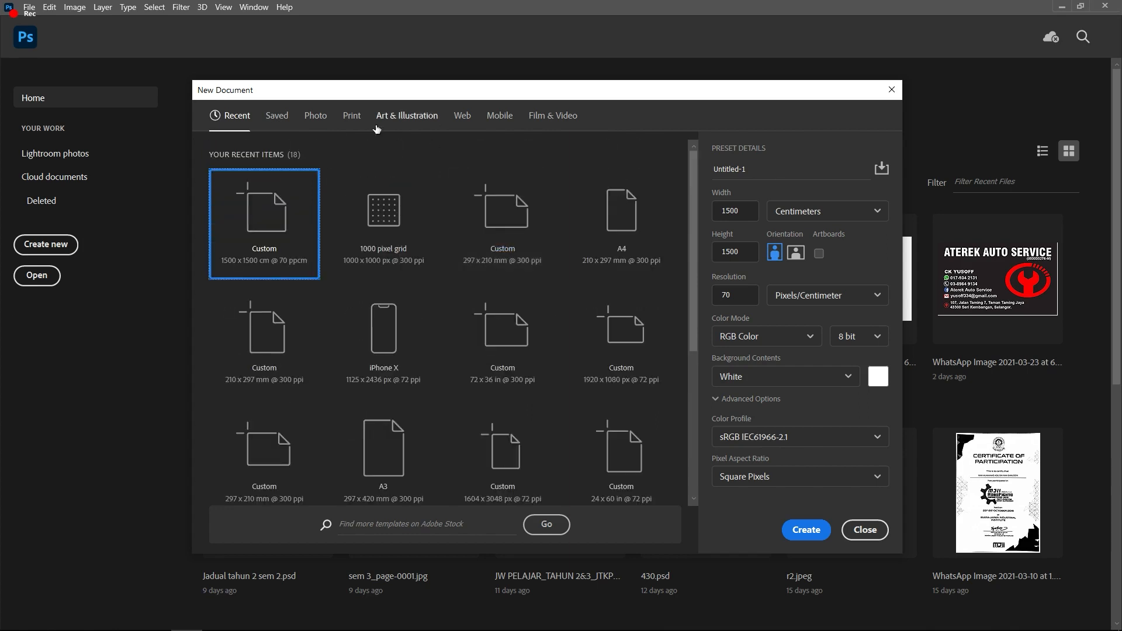
left_click(287, 118)
left_click(230, 117)
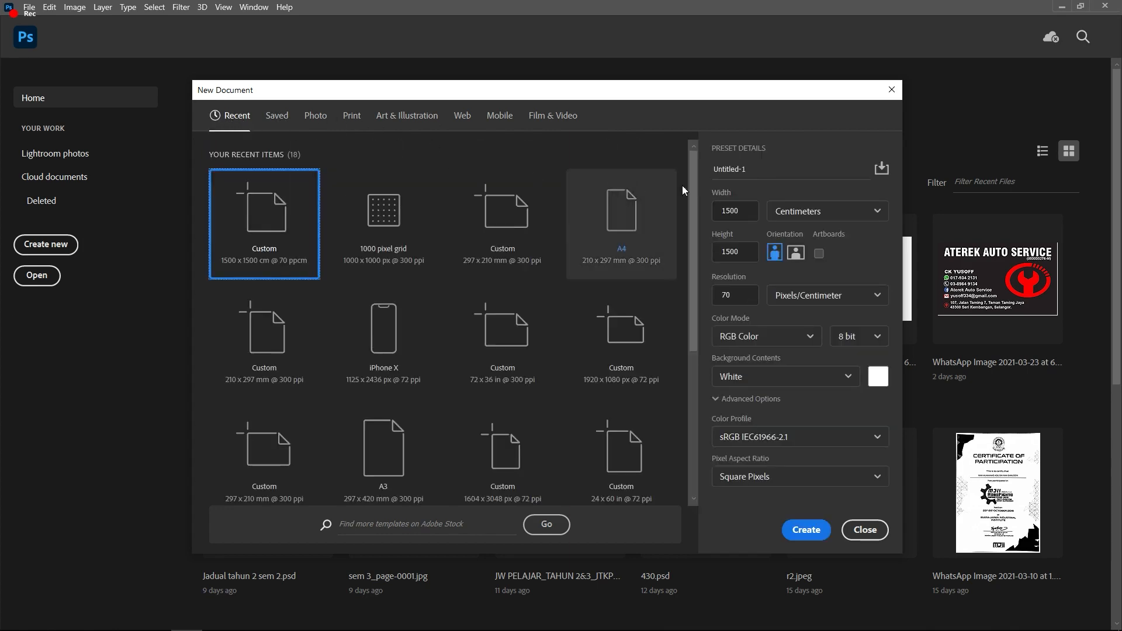
left_click_drag(778, 181, 690, 166)
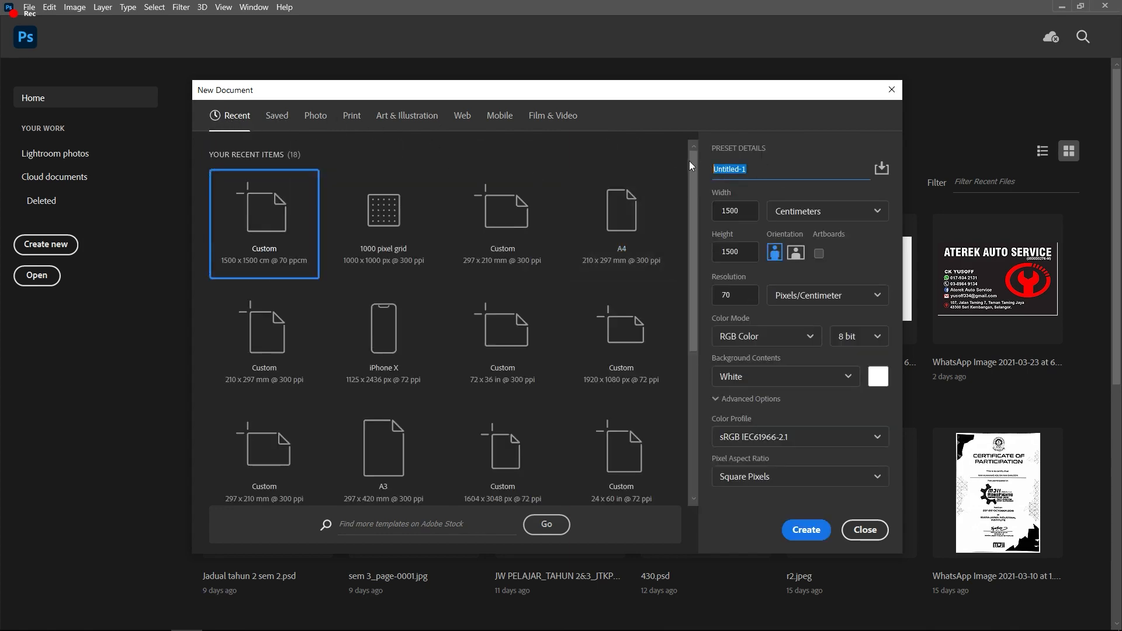
Step: Name the document 'tutorial poster' and size it to 1000 × 1000 pixels
type("tutorial poster")
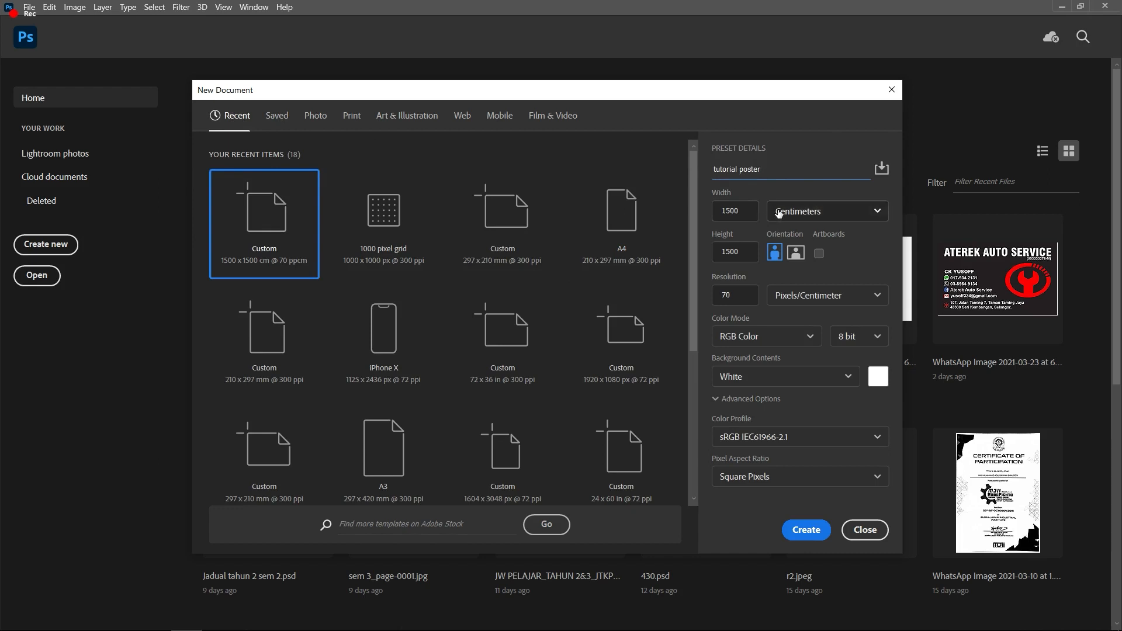
left_click(799, 210)
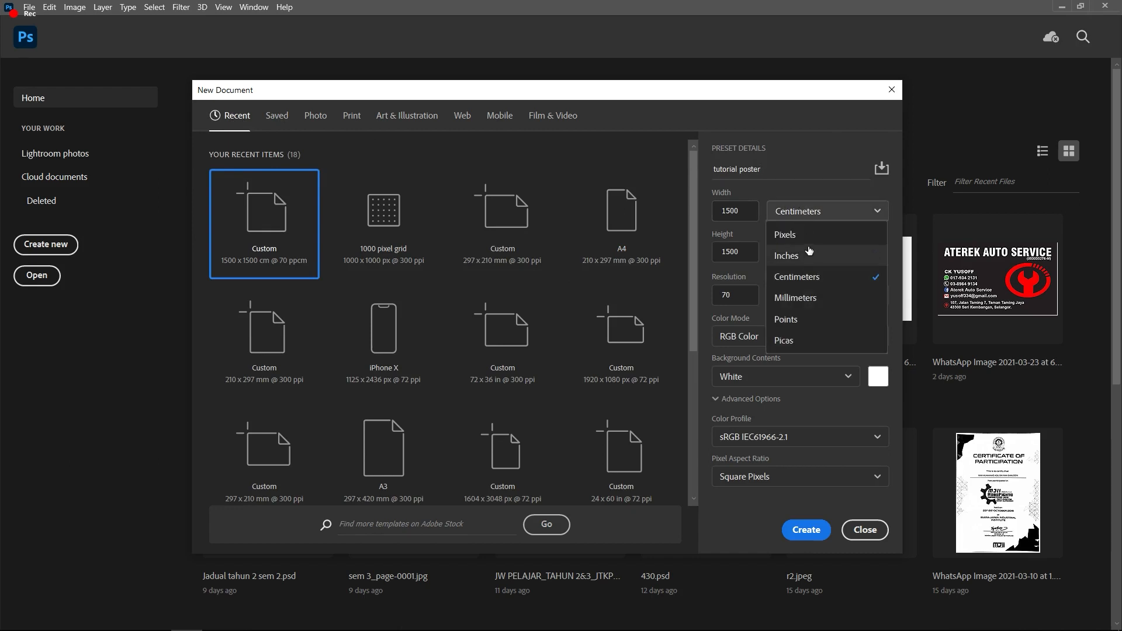
left_click(789, 234)
left_click(759, 208)
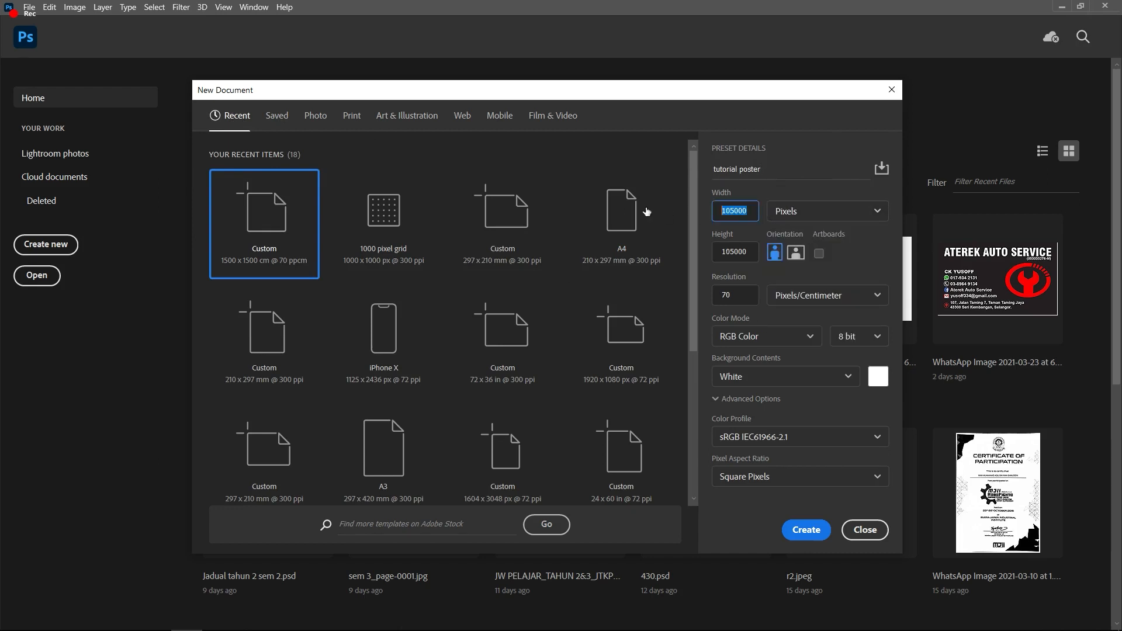
type("1000")
key("Tab")
type("2")
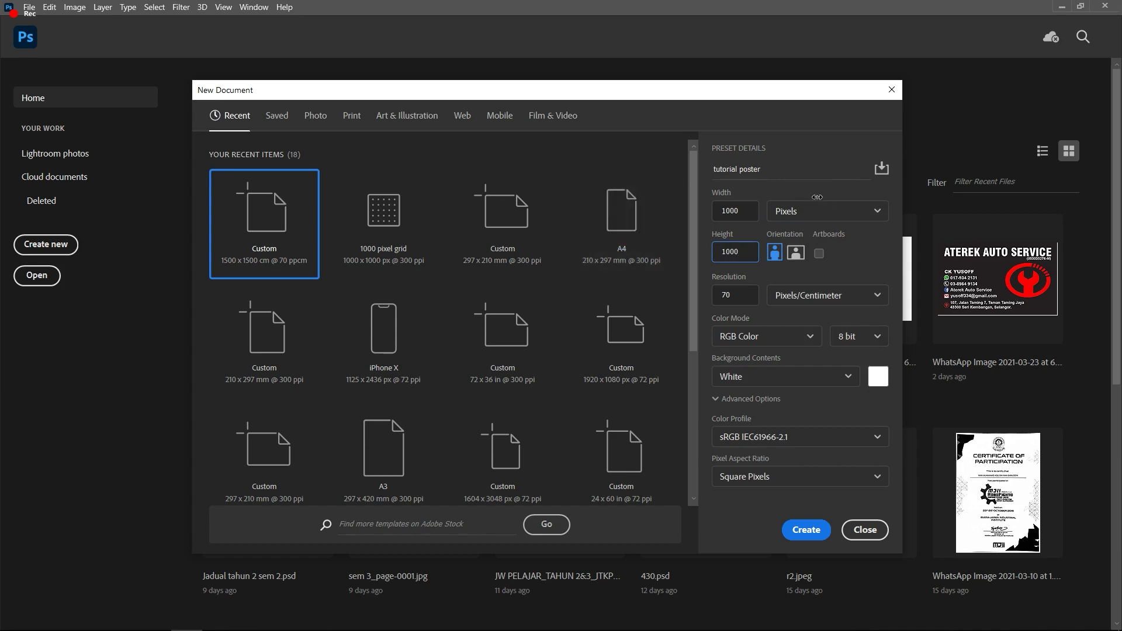
key("Tab")
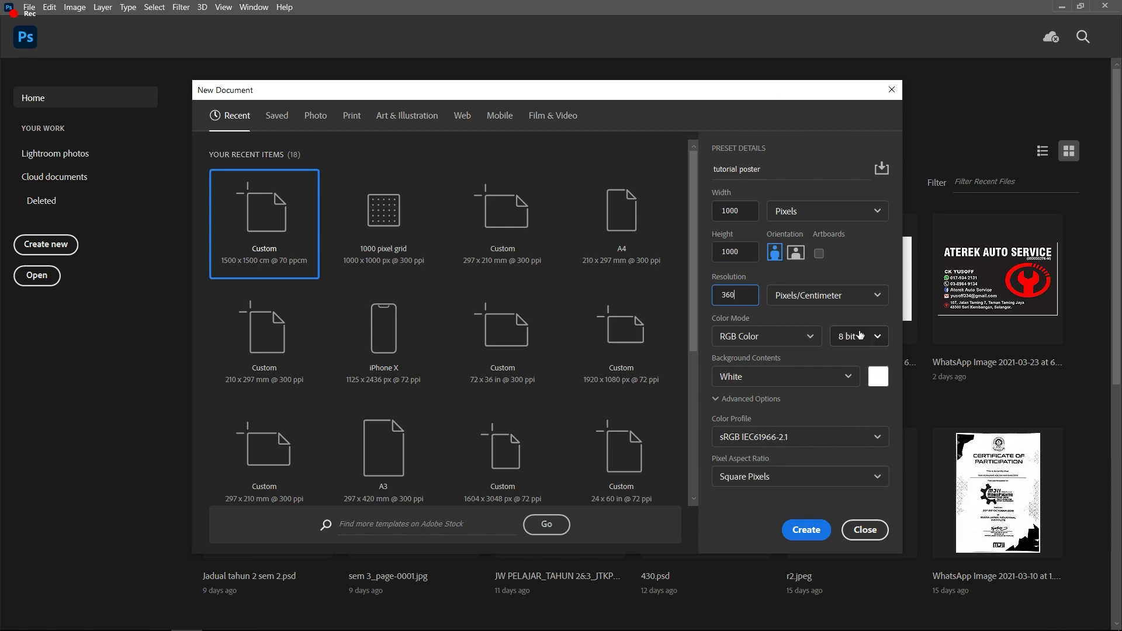
Step: Keep the resolution at 360 pixels/centimetre and create the document
left_click(848, 293)
left_click(868, 275)
left_click(817, 537)
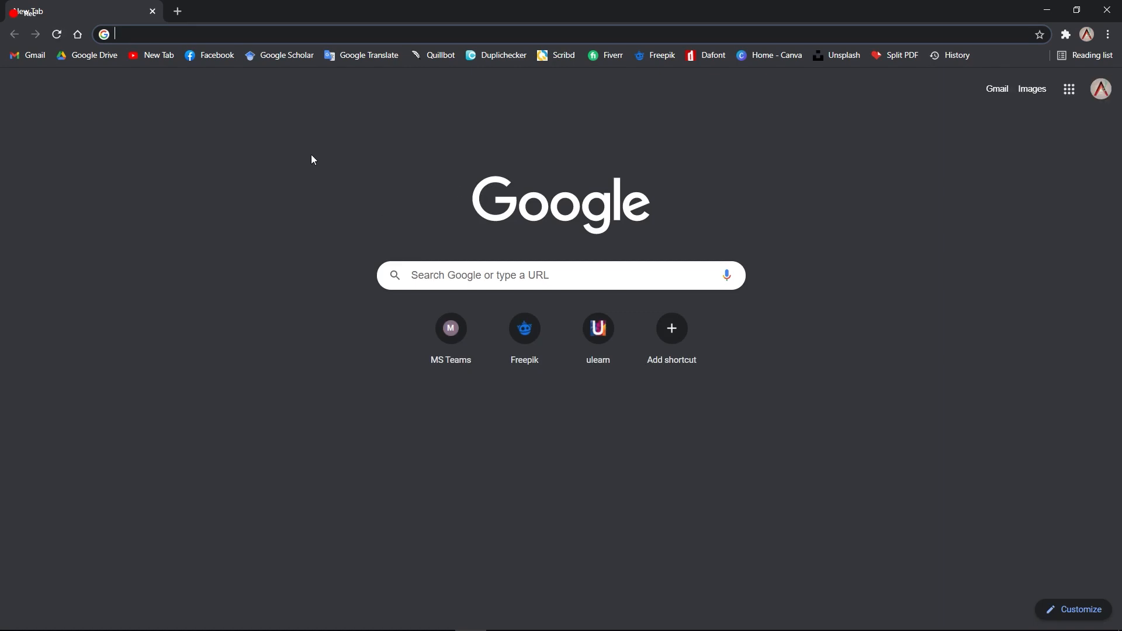
Step: Go to freepik.com and open the digital marketing live webinar template
type("free")
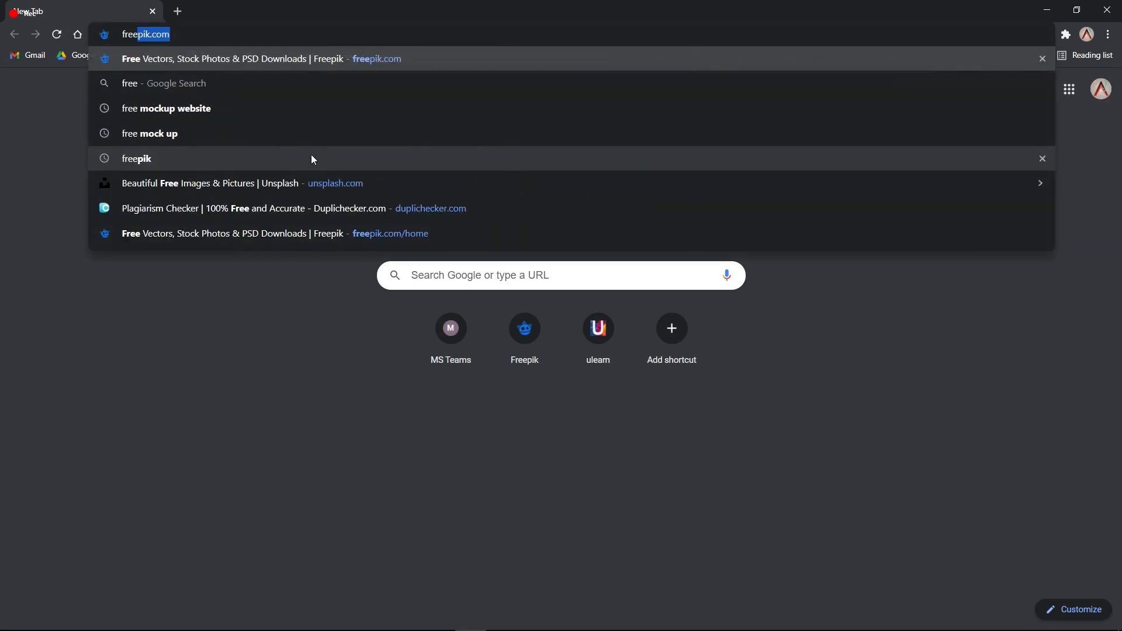
type("pik")
key("Return")
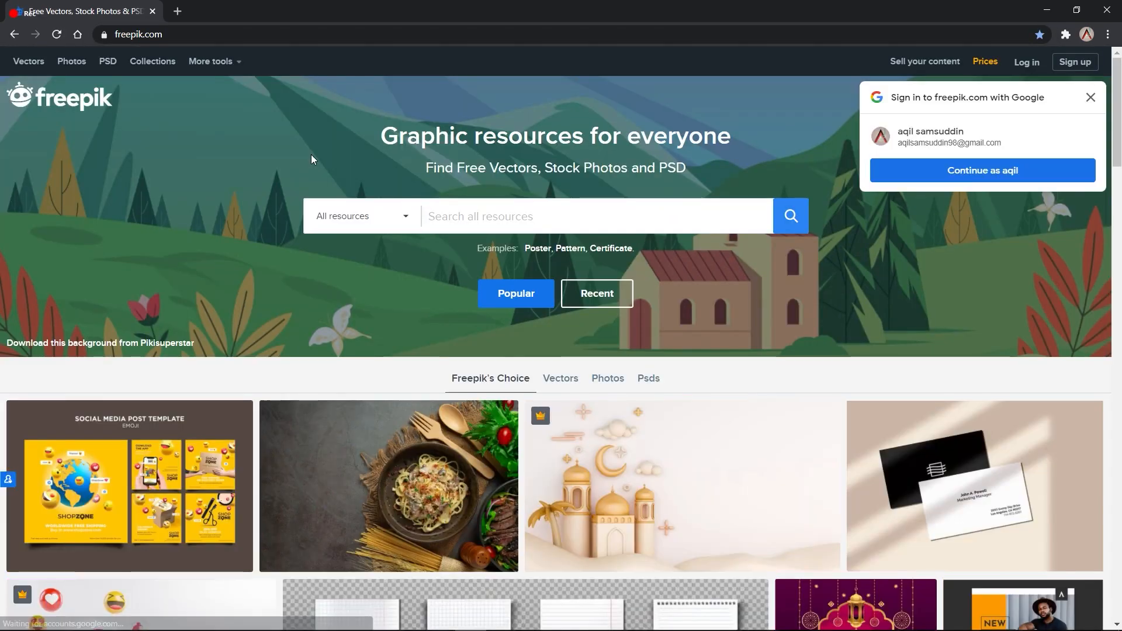
scroll(311, 154, "down", 1)
scroll(369, 276, "down", 5)
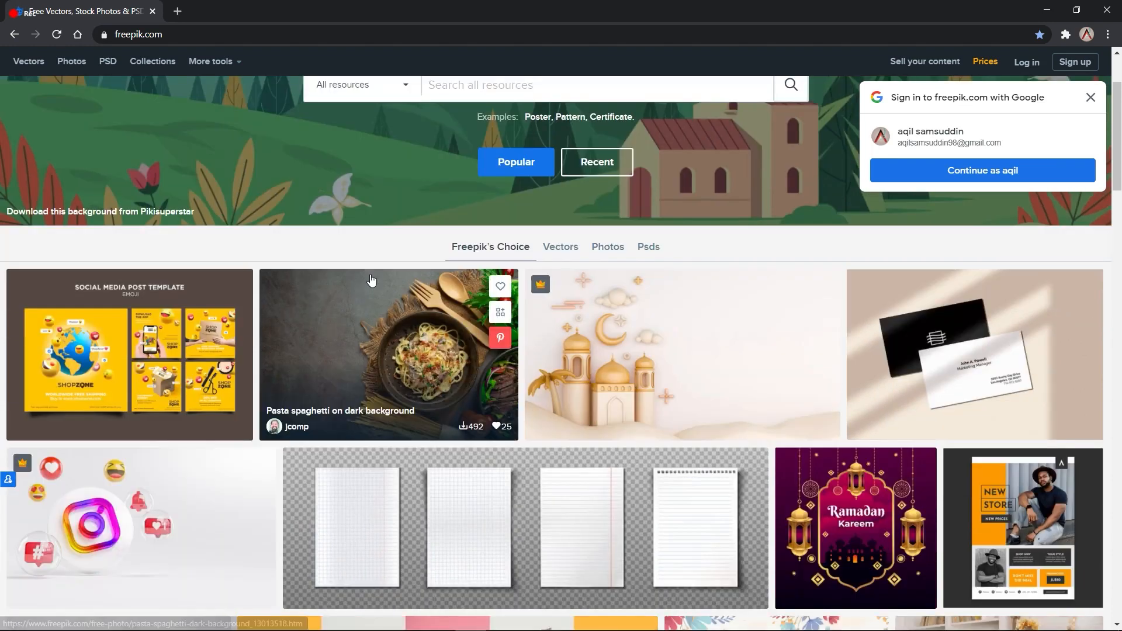
scroll(491, 275, "down", 4)
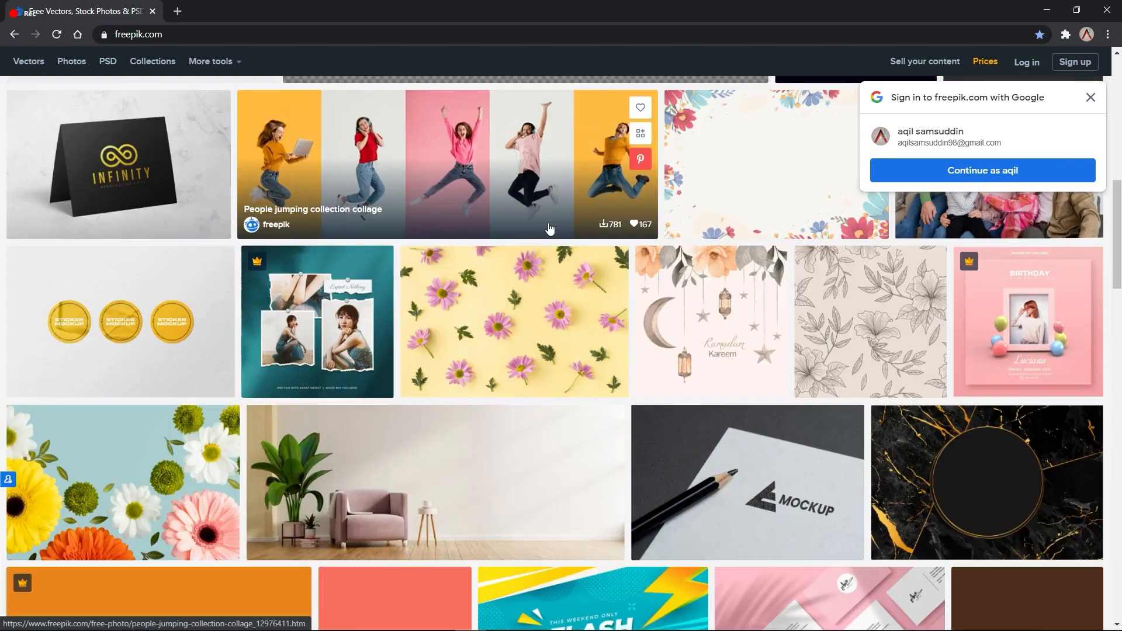
scroll(551, 228, "down", 3)
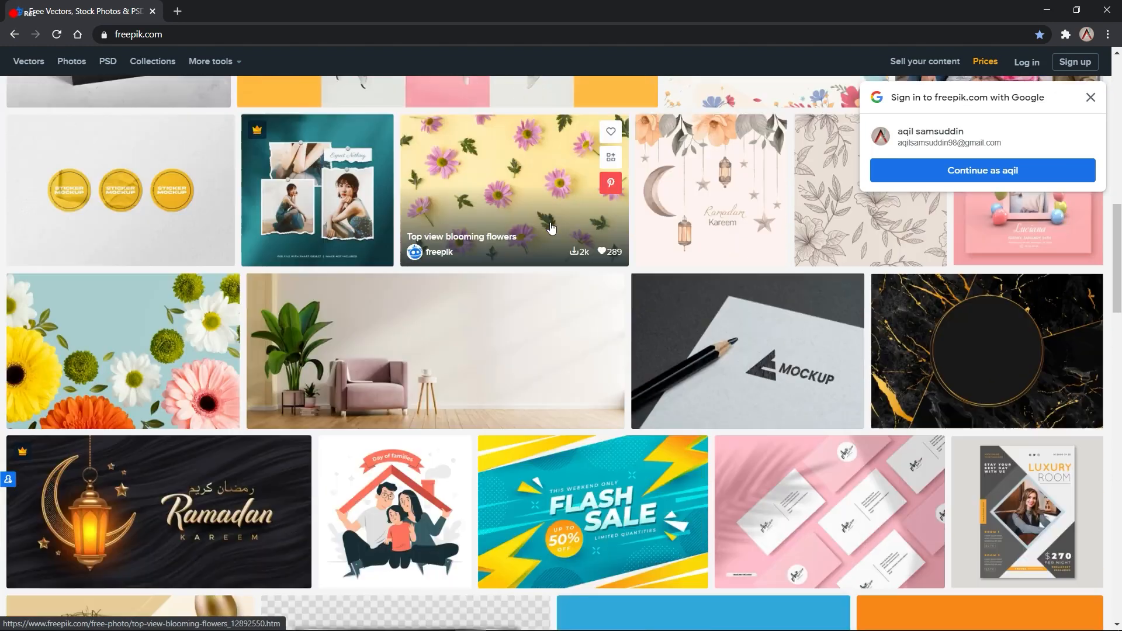
scroll(550, 228, "down", 2)
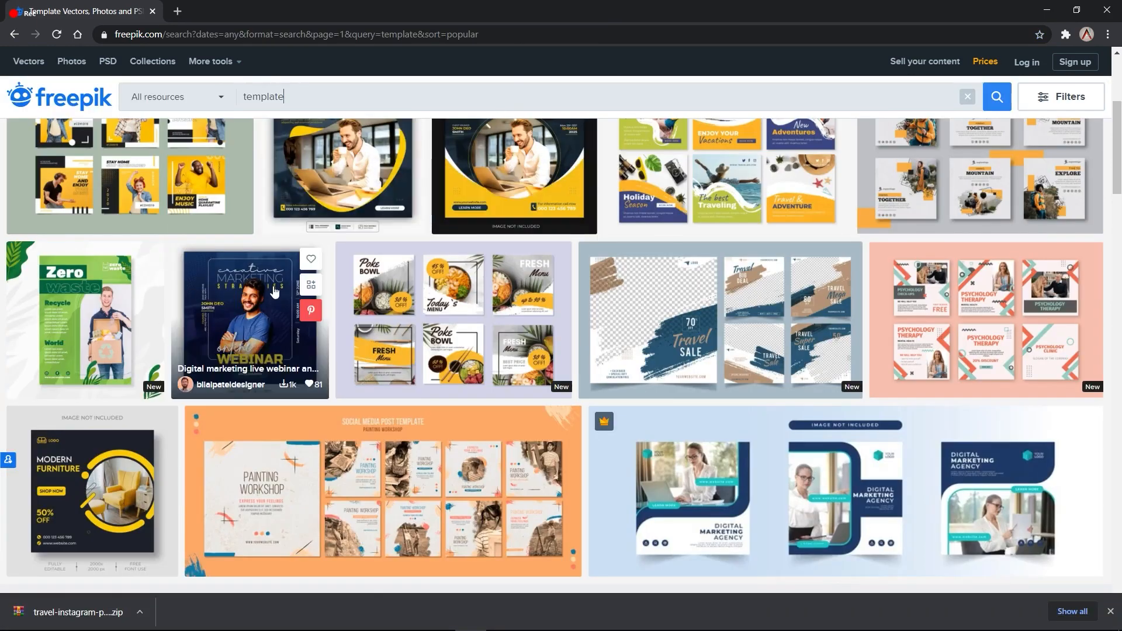
left_click(249, 294)
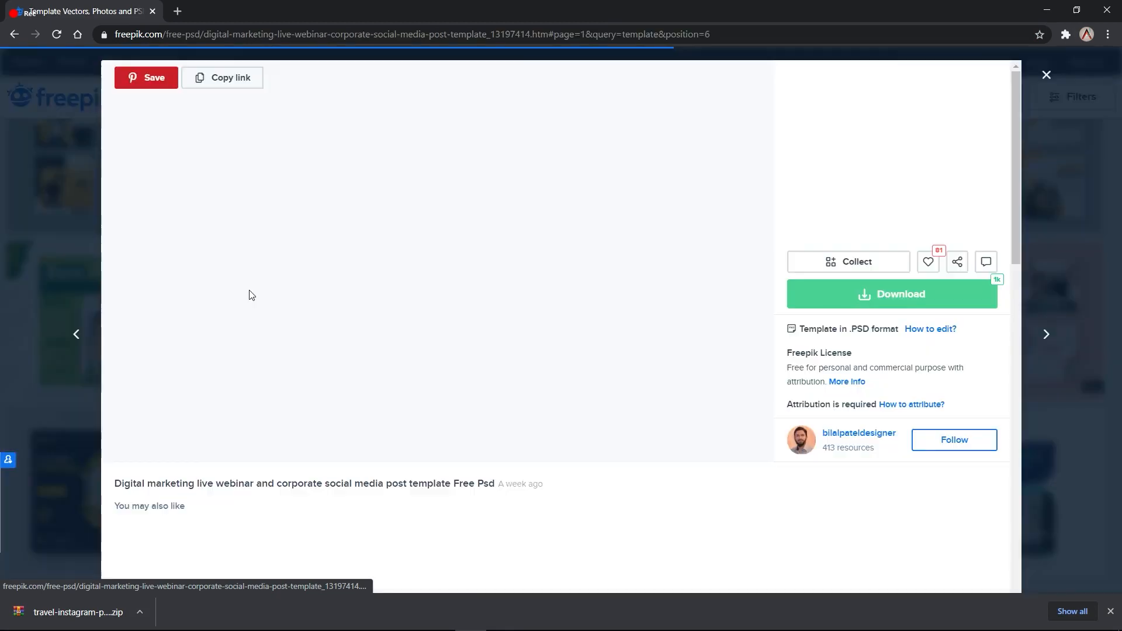
Step: Free-download the webinar PSD template and show the zip in its folder
scroll(450, 268, "down", 1)
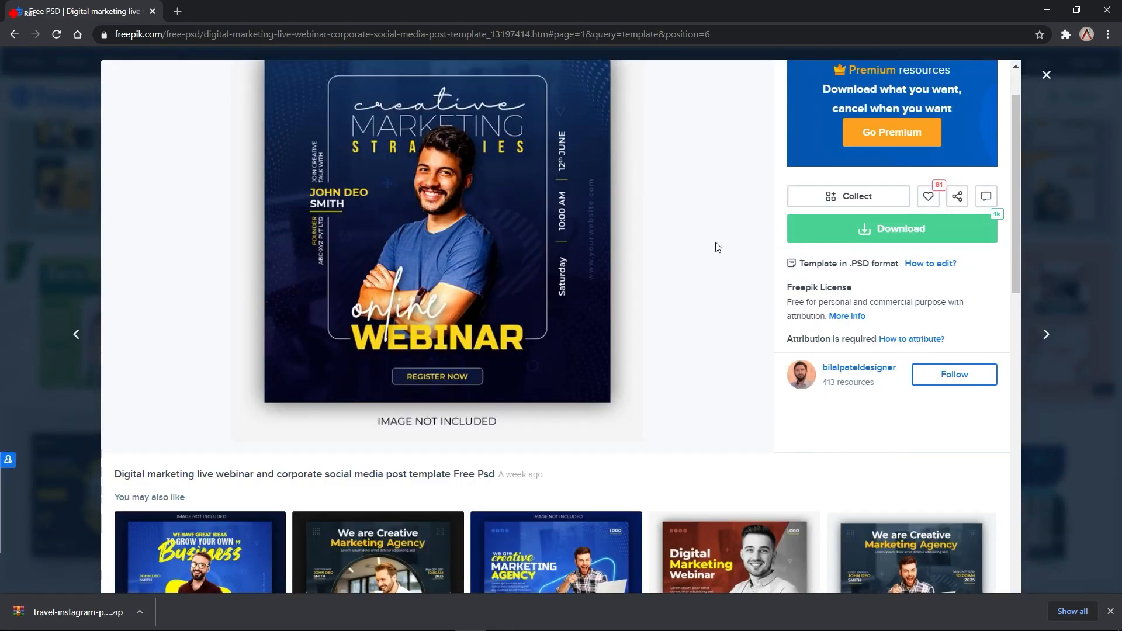
left_click(883, 228)
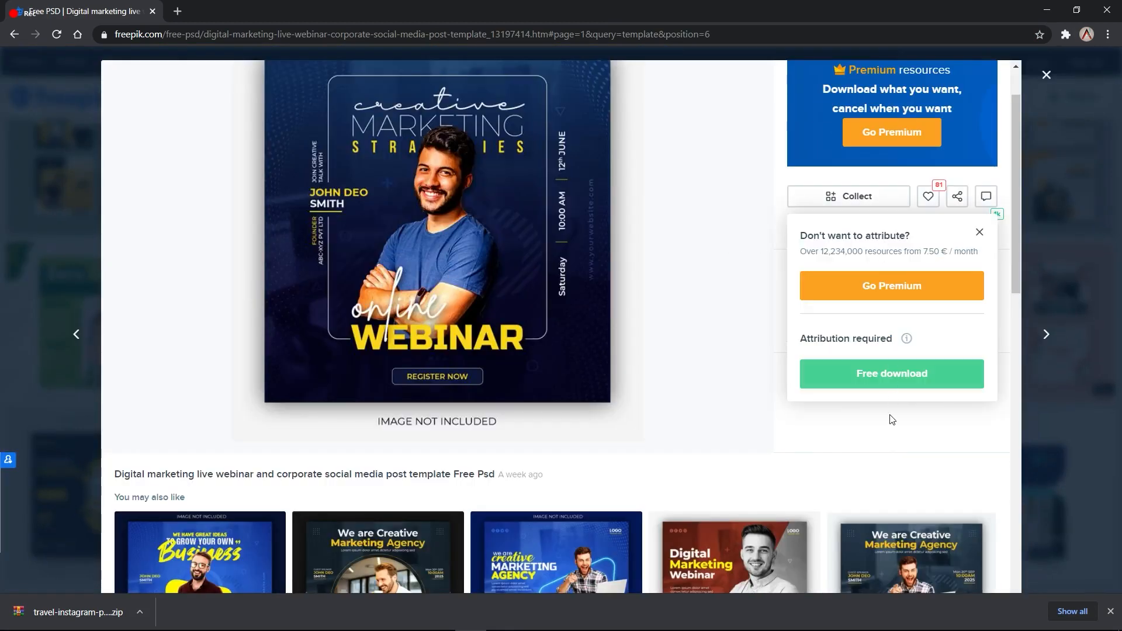
left_click(889, 379)
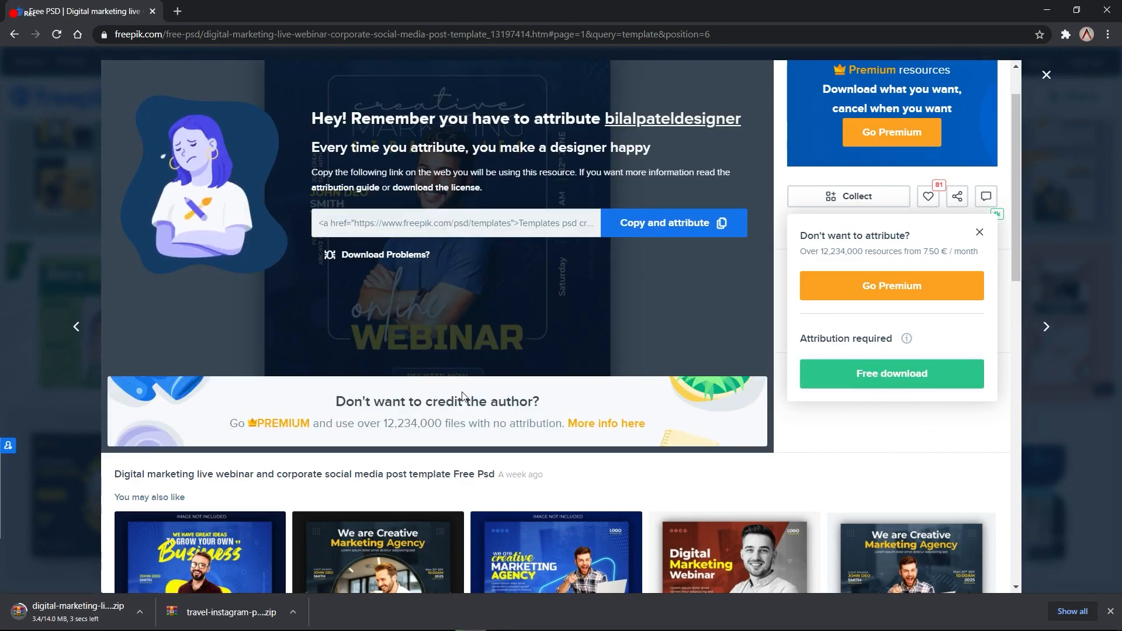
scroll(462, 395, "down", 1)
left_click(139, 612)
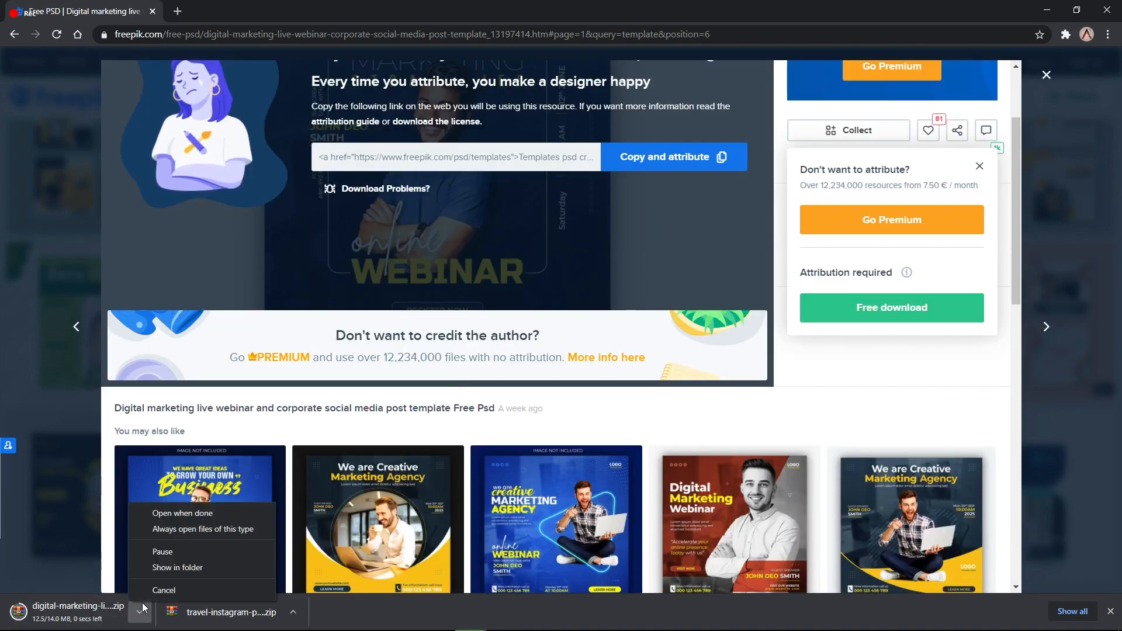
left_click(173, 567)
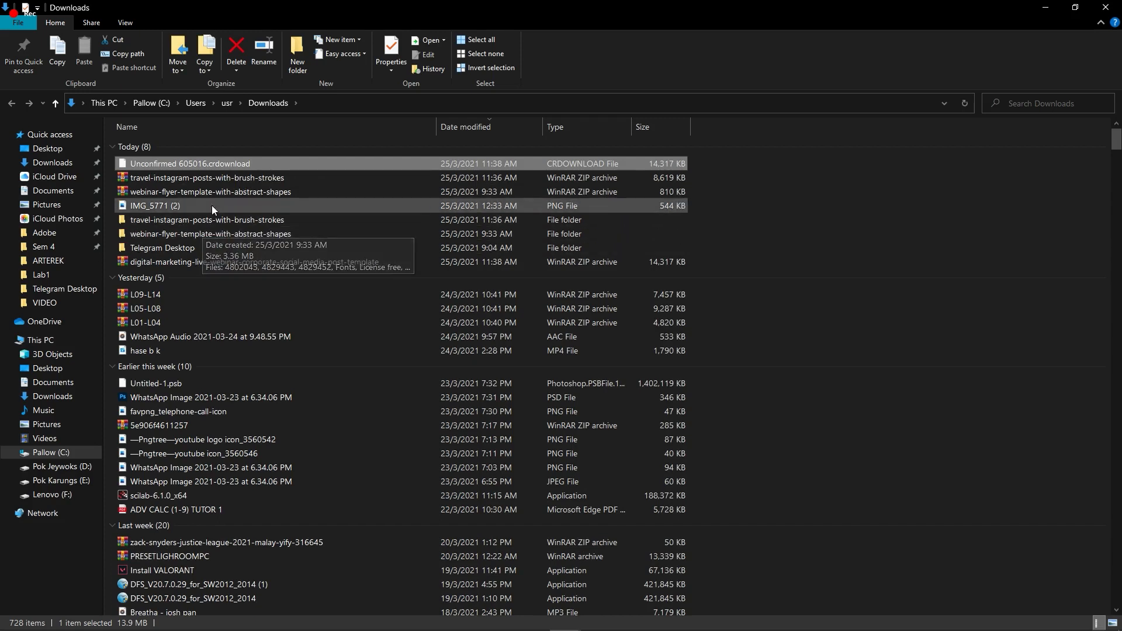
Step: Extract the webinar template zip to its own folder and open 521.psd from it
right_click(752, 167)
left_click(710, 228)
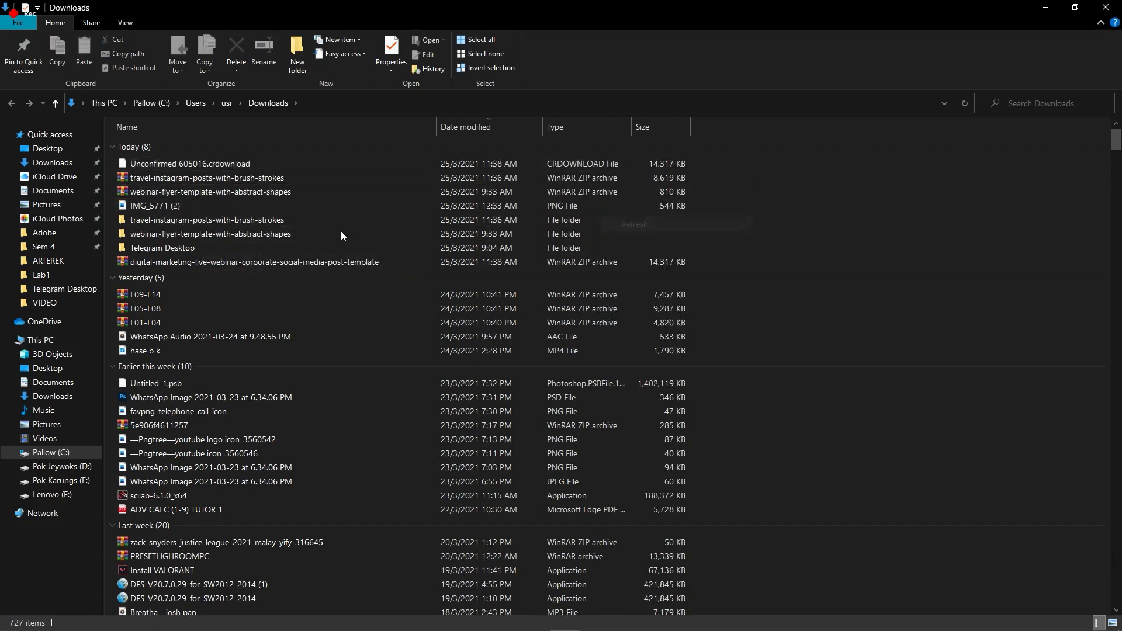
left_click(212, 167)
right_click(225, 160)
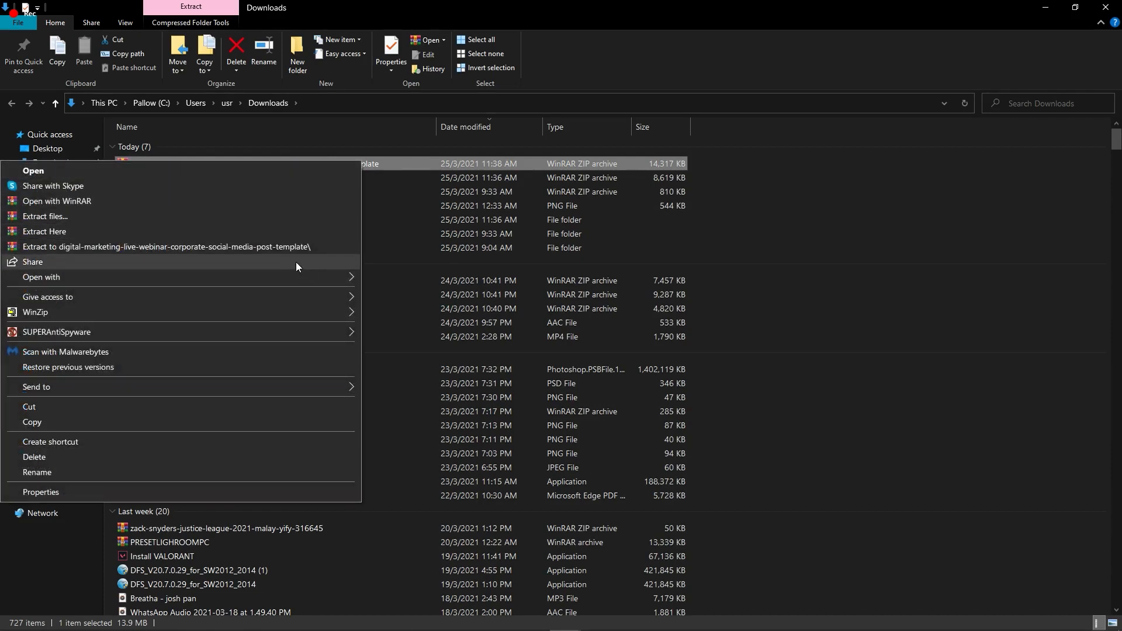
left_click(288, 247)
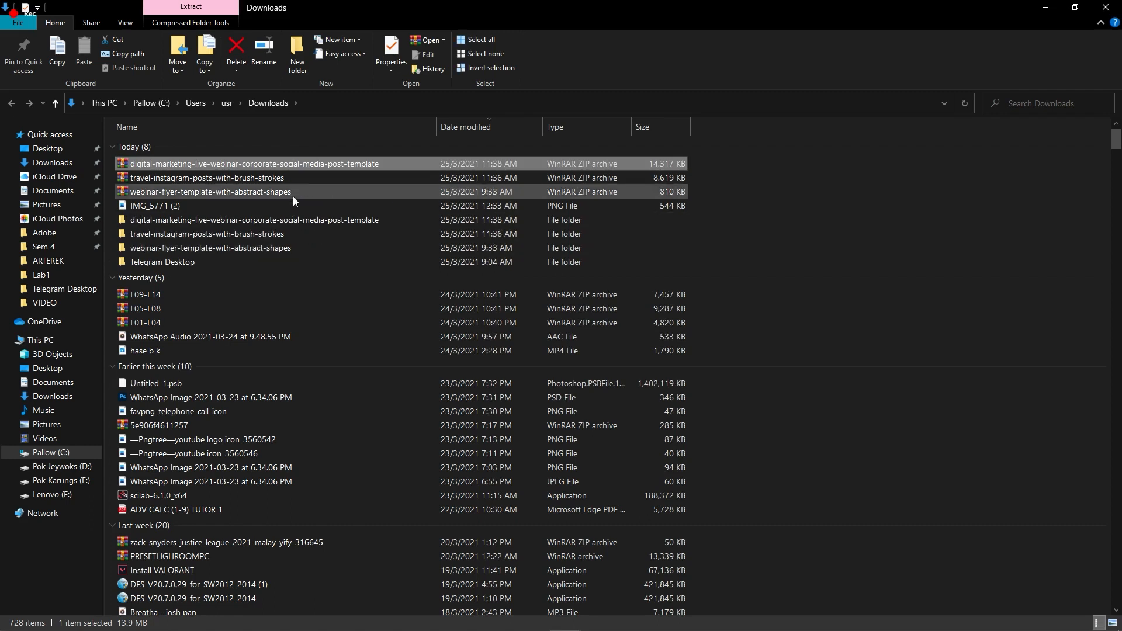
double_click(224, 220)
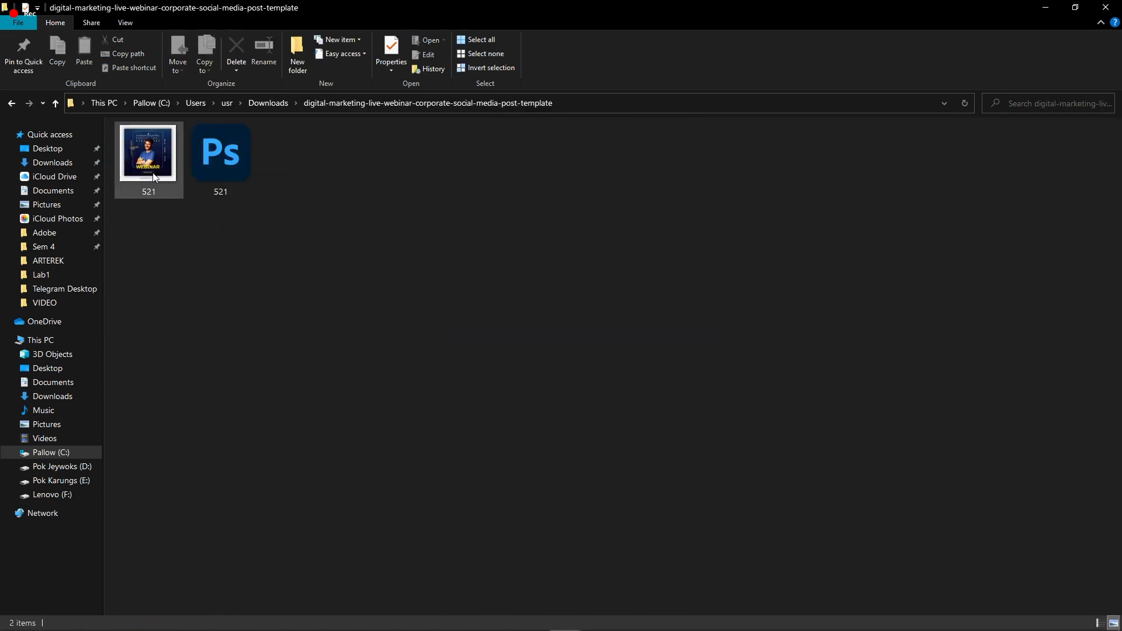
double_click(232, 157)
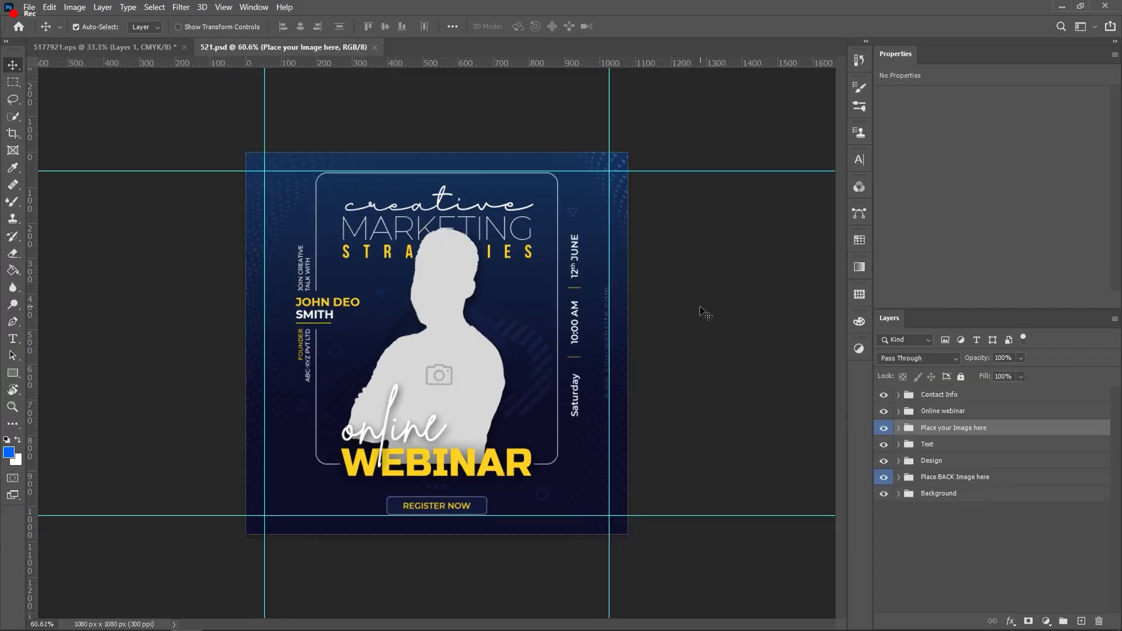
Step: Delete the placeholder person silhouette from the poster and zoom out to see the full design
scroll(438, 345, "up", 2)
left_click_drag(443, 338, 439, 364)
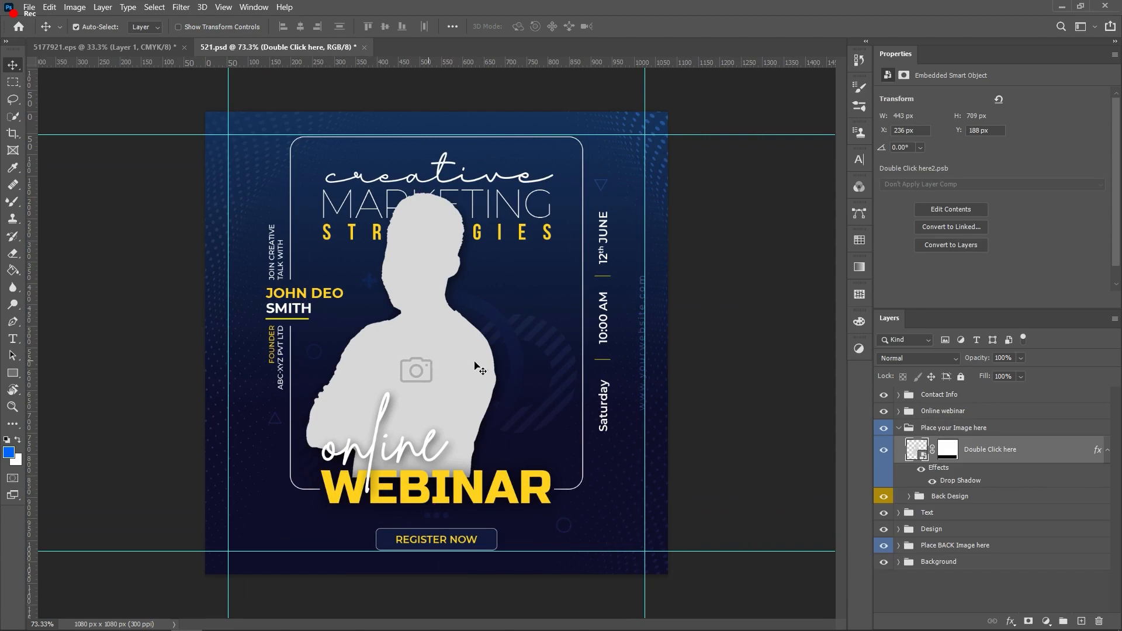
key("ctrl+minus")
key("Delete")
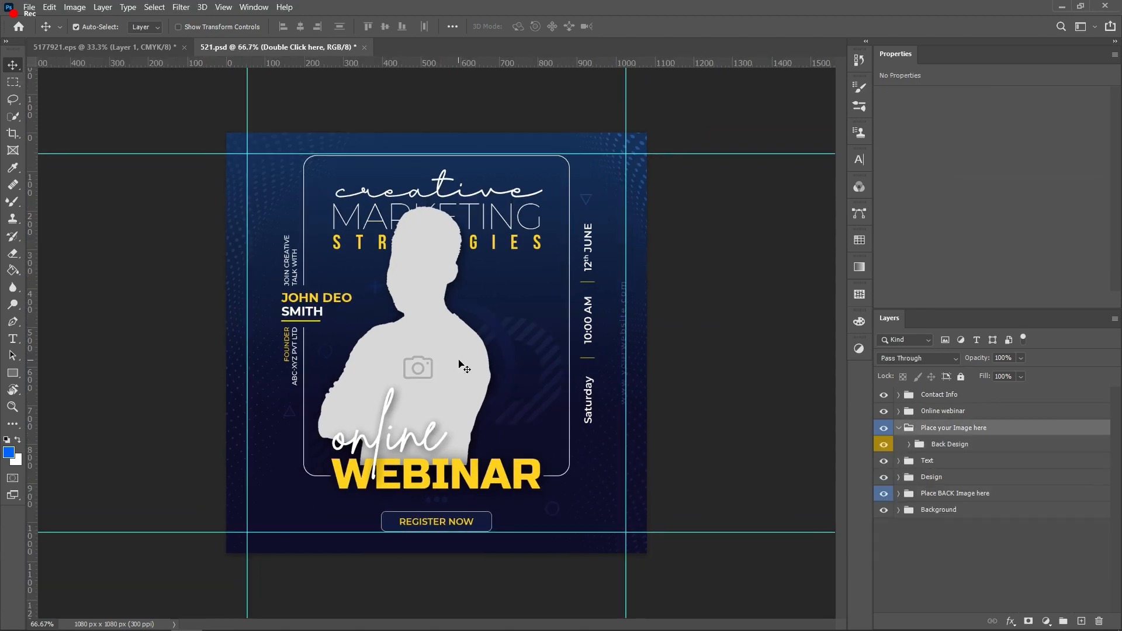
key("ctrl+minus")
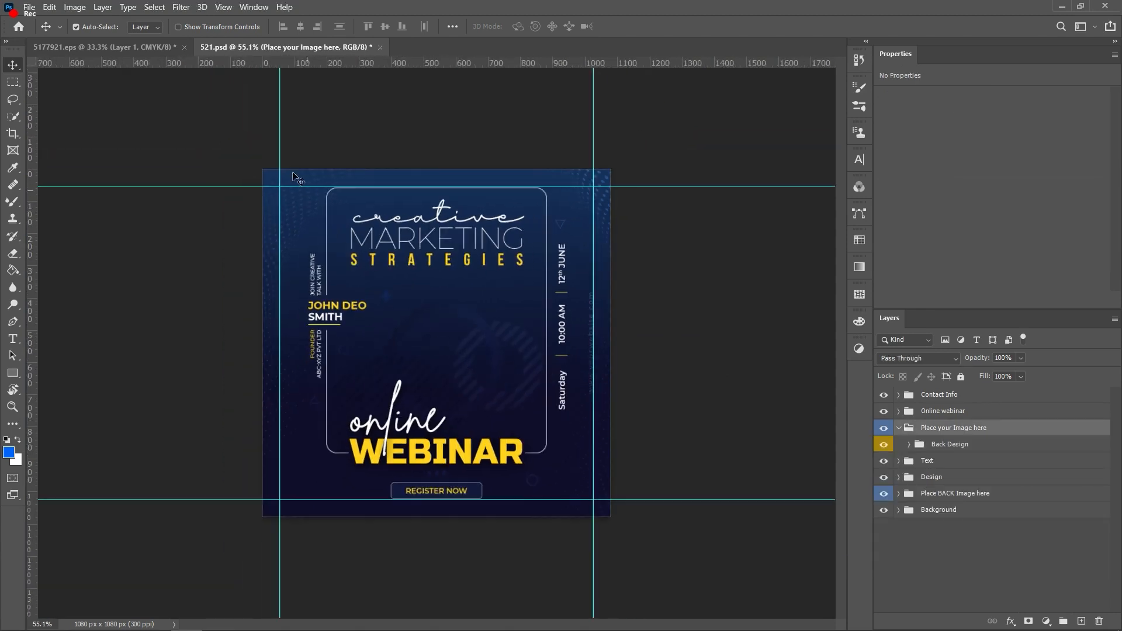
left_click_drag(226, 132, 629, 528)
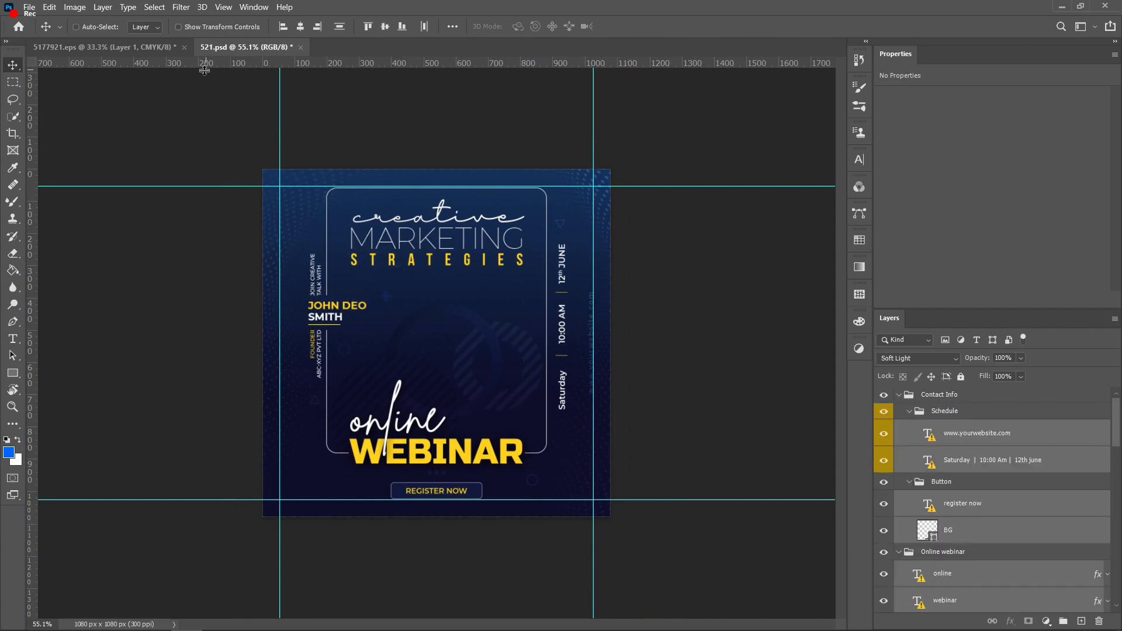
scroll(513, 356, "down", 3)
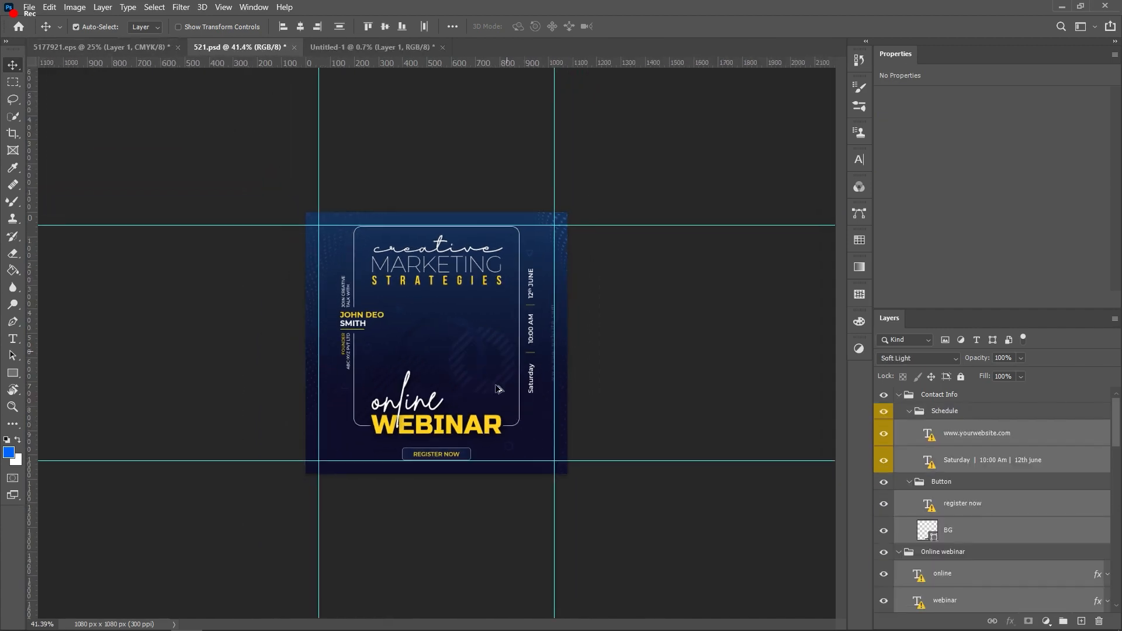
scroll(497, 389, "up", 4)
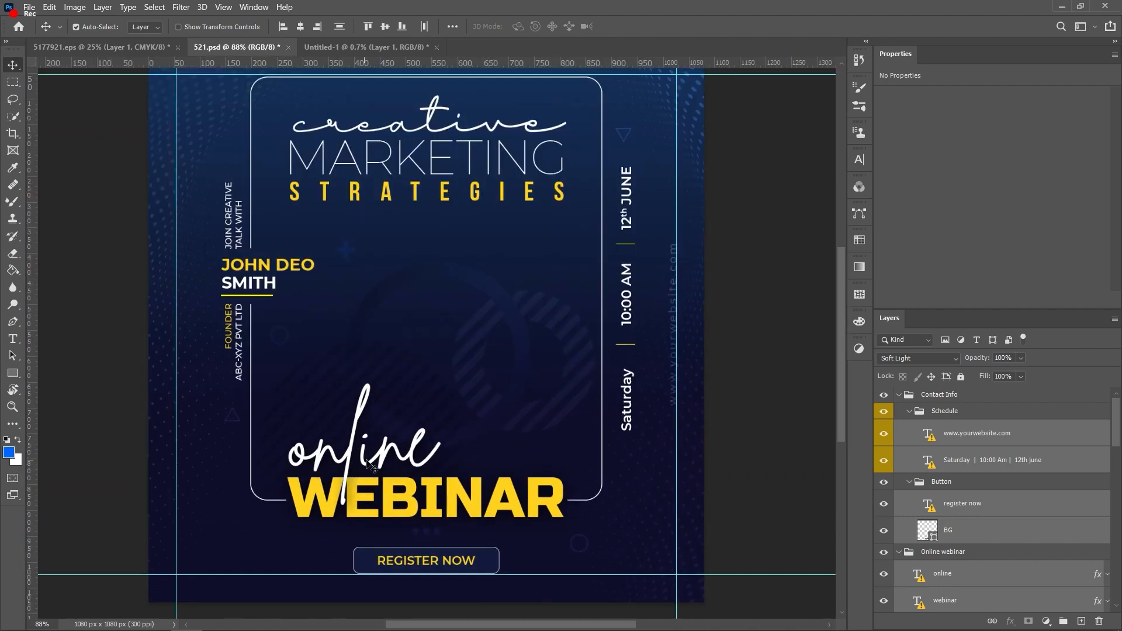
Step: Replace the missing font on the script 'online' text, then delete that text layer
left_click(770, 362)
scroll(675, 416, "down", 2)
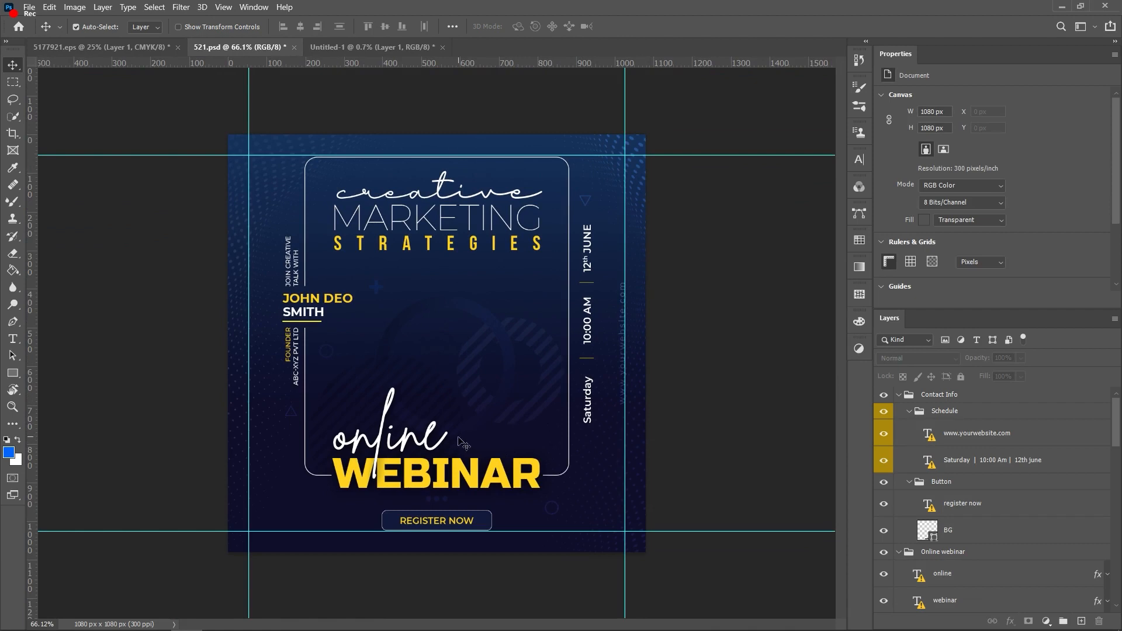
left_click_drag(409, 448, 423, 416)
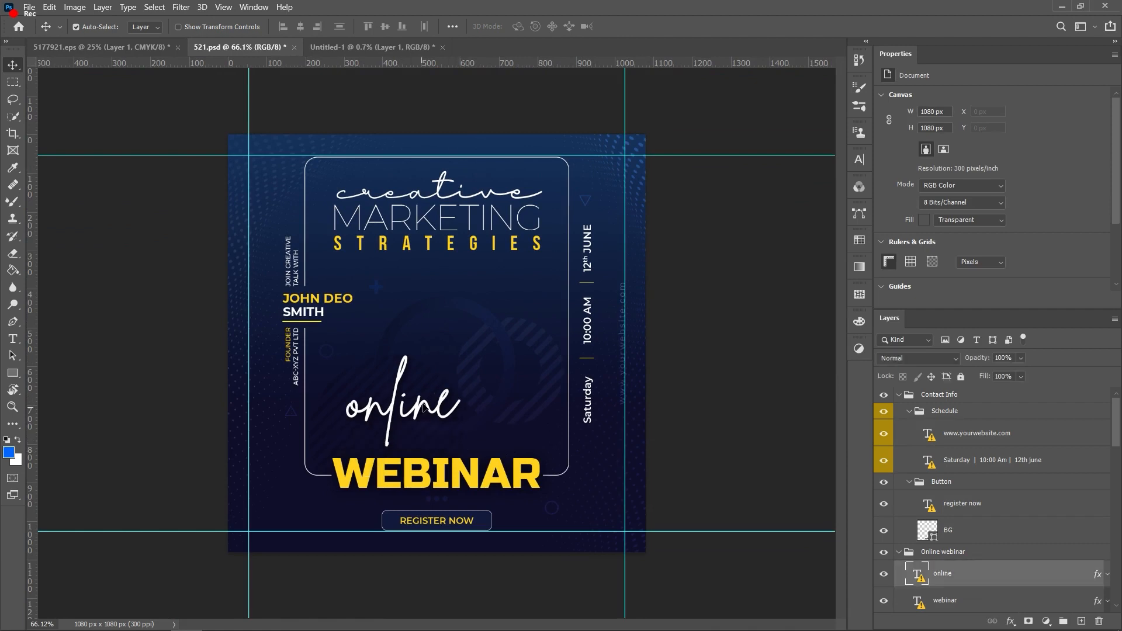
double_click(423, 409)
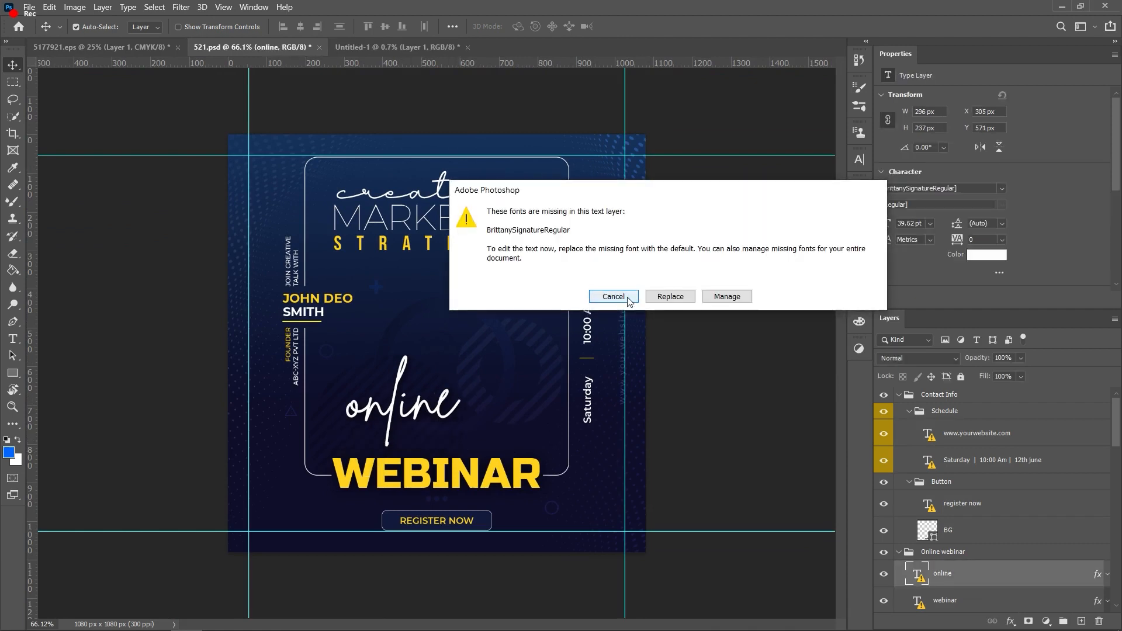
left_click(626, 298)
key("ctrl+Return")
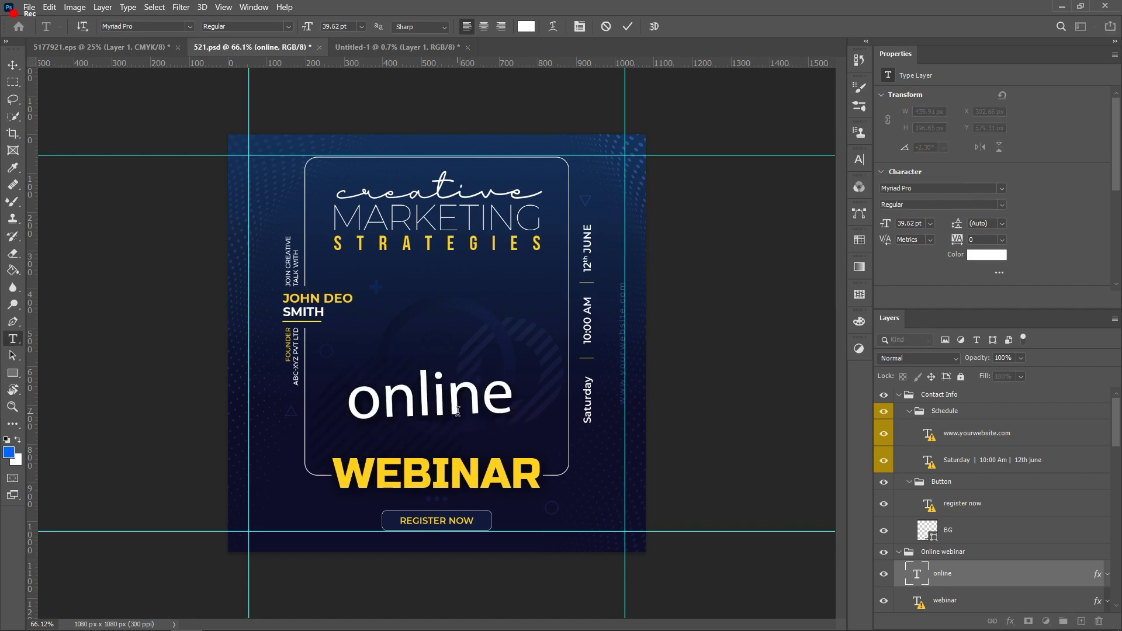
key("v")
left_click_drag(475, 399, 450, 429)
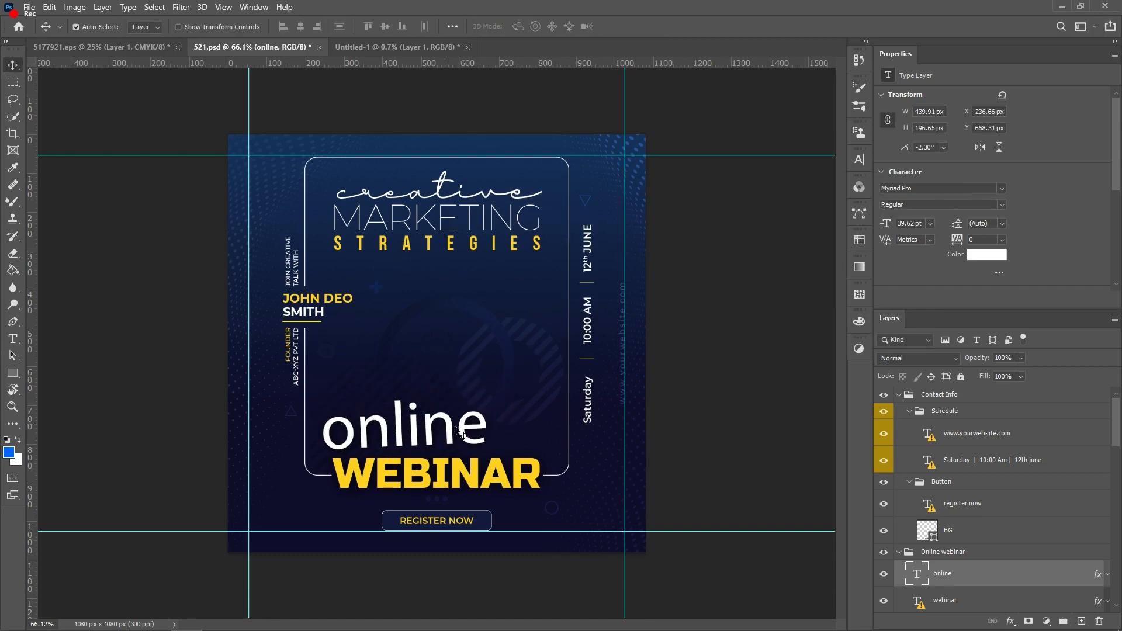
double_click(451, 428)
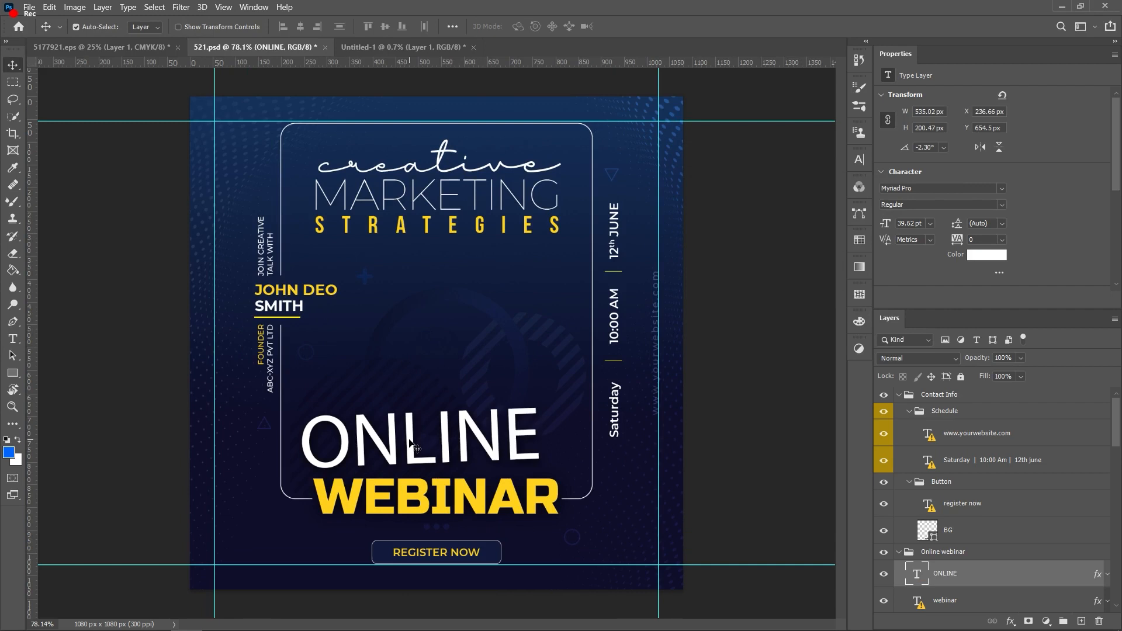
key("Delete")
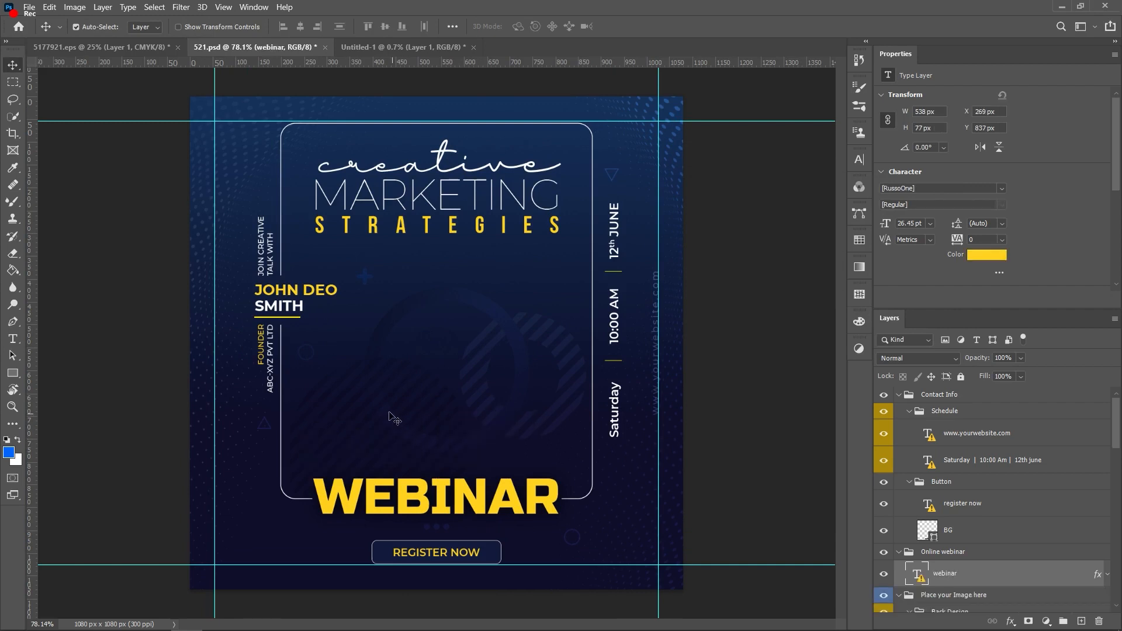
Step: Add a new text layer reading ONLINE in white
key("t")
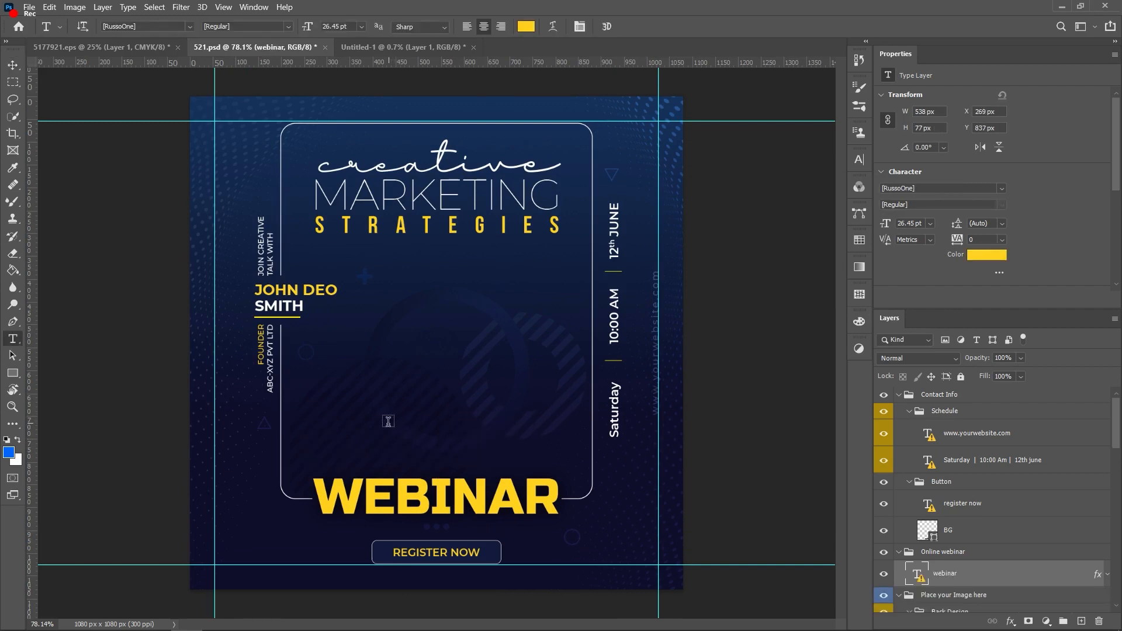
left_click(374, 437)
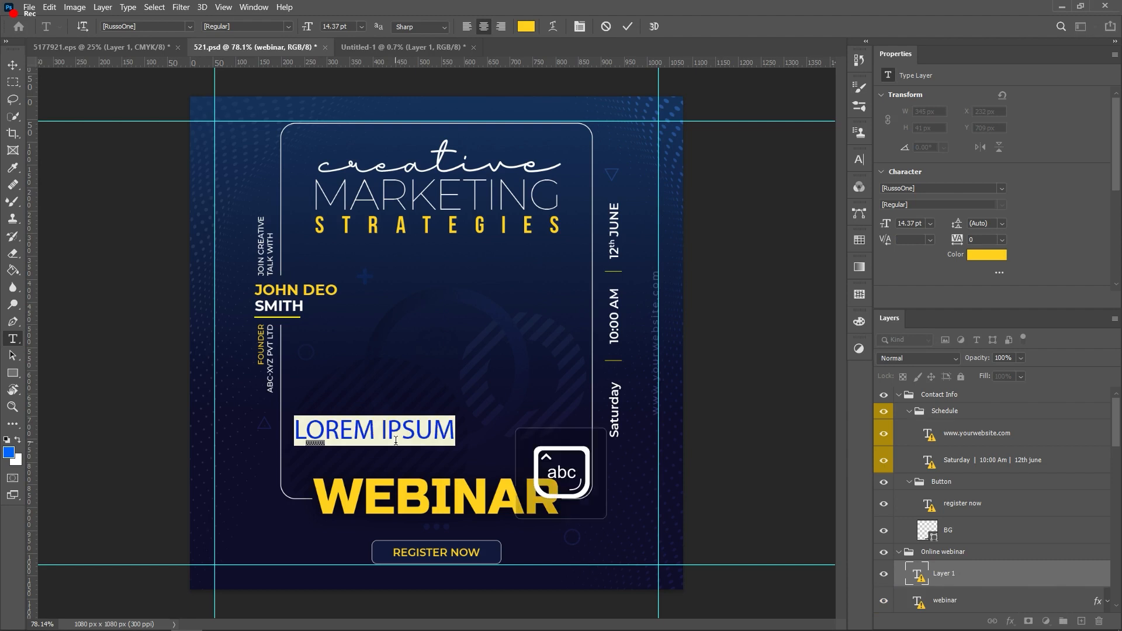
type("ONLI")
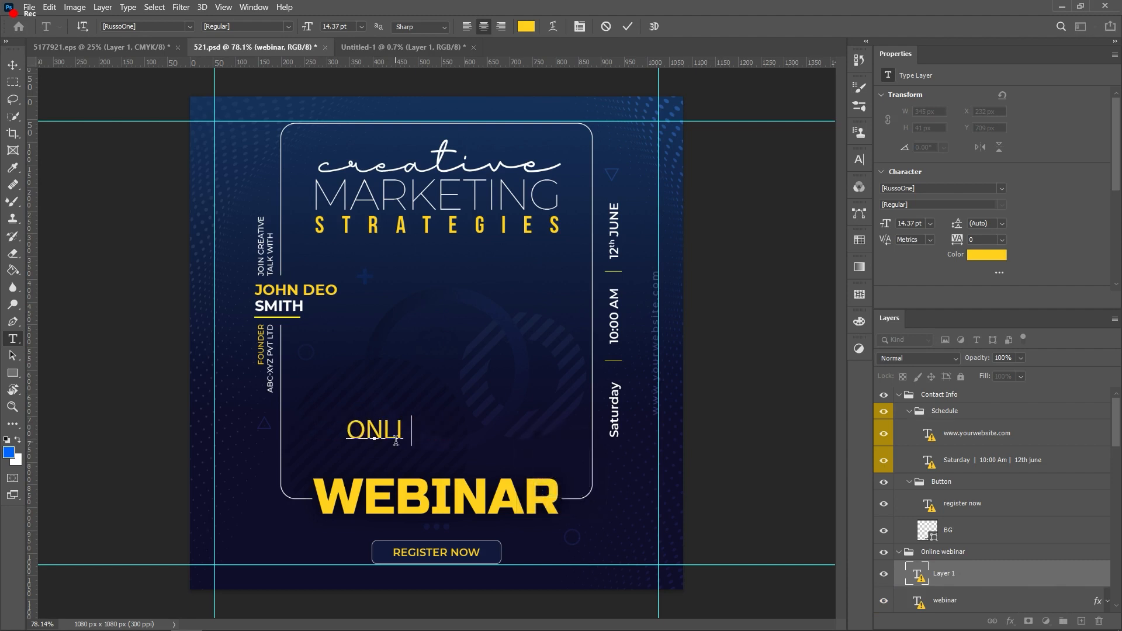
type("NE")
key("ctrl+a")
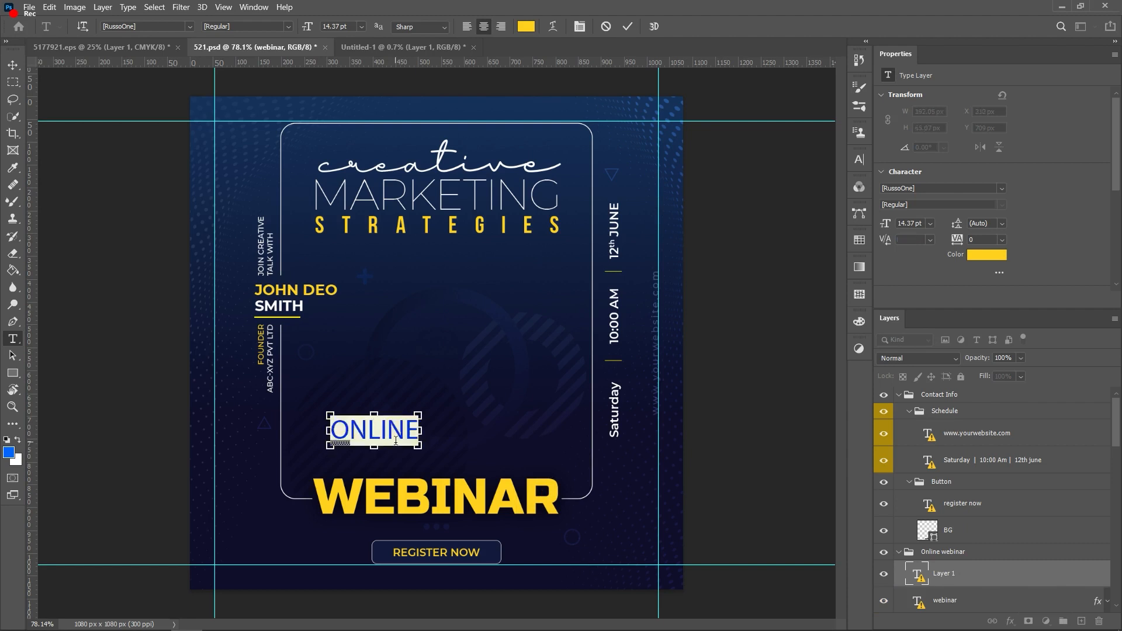
left_click(8, 453)
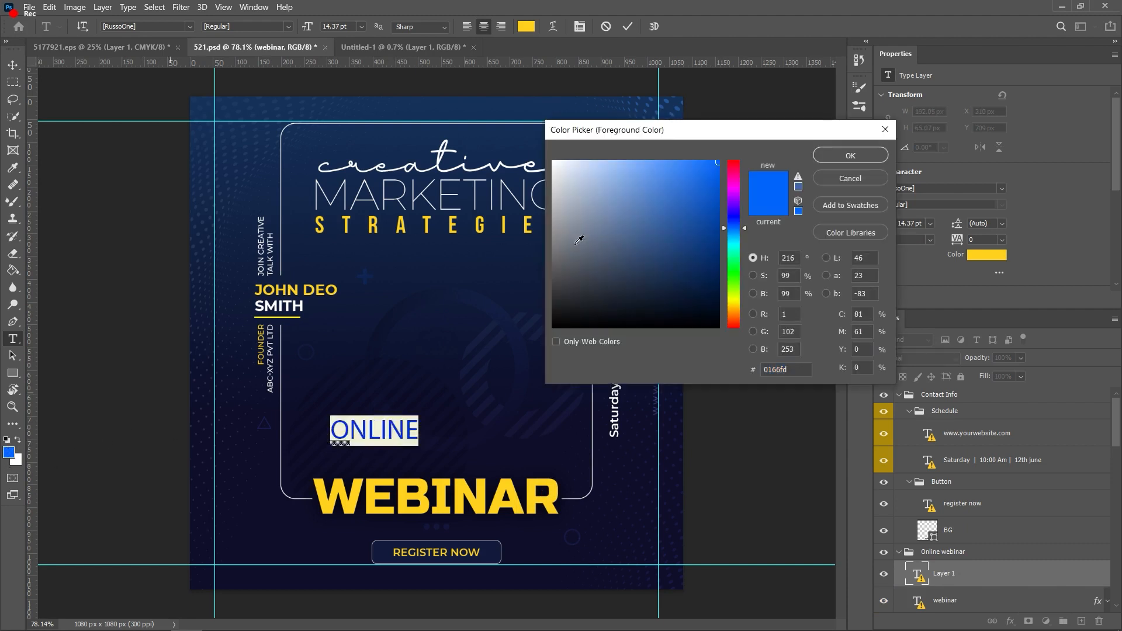
left_click_drag(607, 188, 545, 146)
left_click(850, 155)
left_click(475, 436)
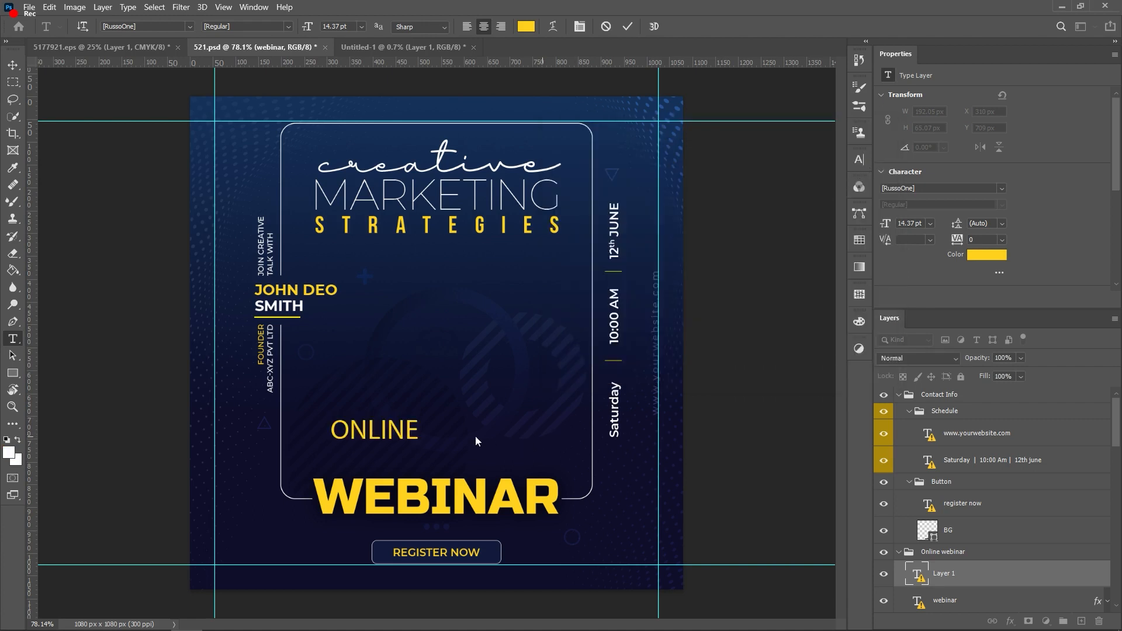
left_click(591, 276)
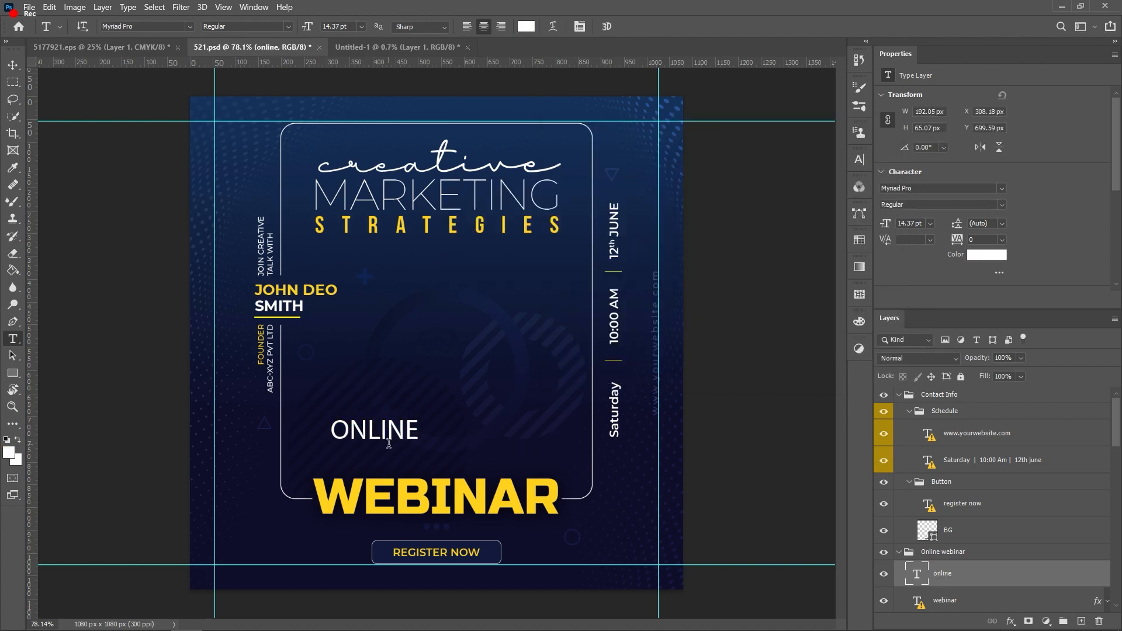
Step: Move ONLINE just above WEBINAR and select its text for restyling
key("v")
left_click_drag(402, 439, 382, 472)
key("t")
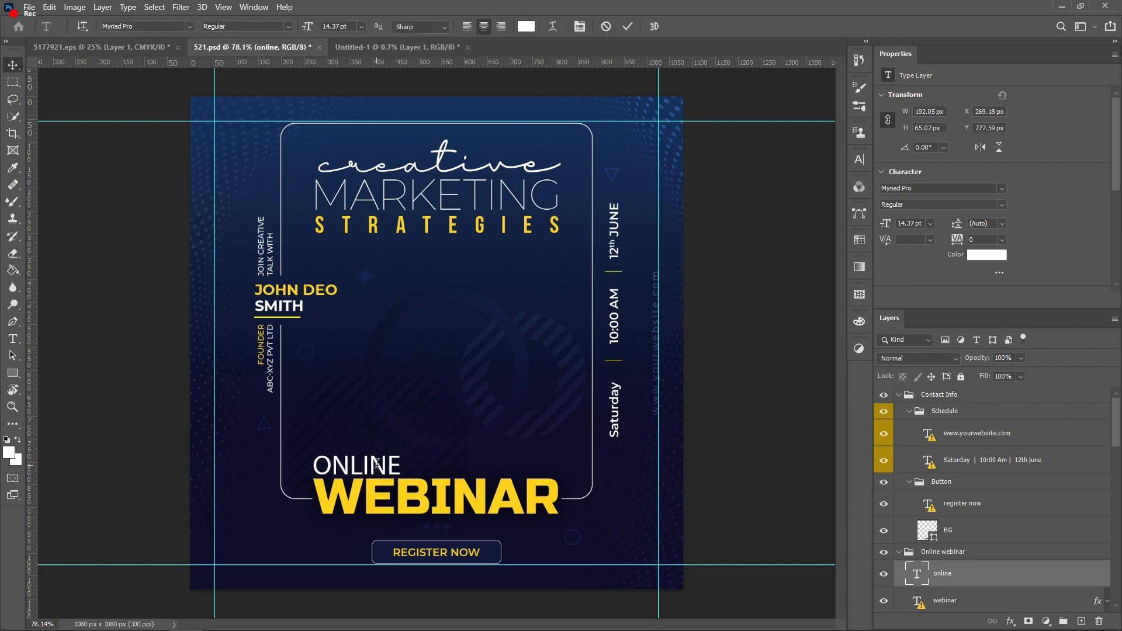
double_click(377, 463)
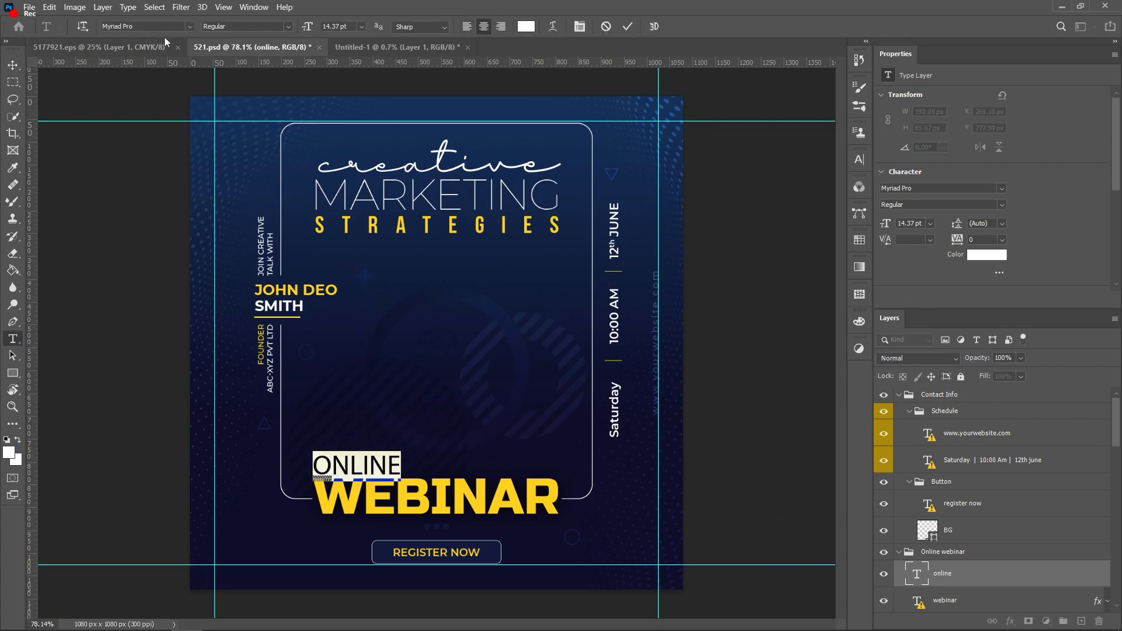
left_click(191, 26)
Step: Set ONLINE in Montserrat Bold and nudge it into line above WEBINAR
type("mon")
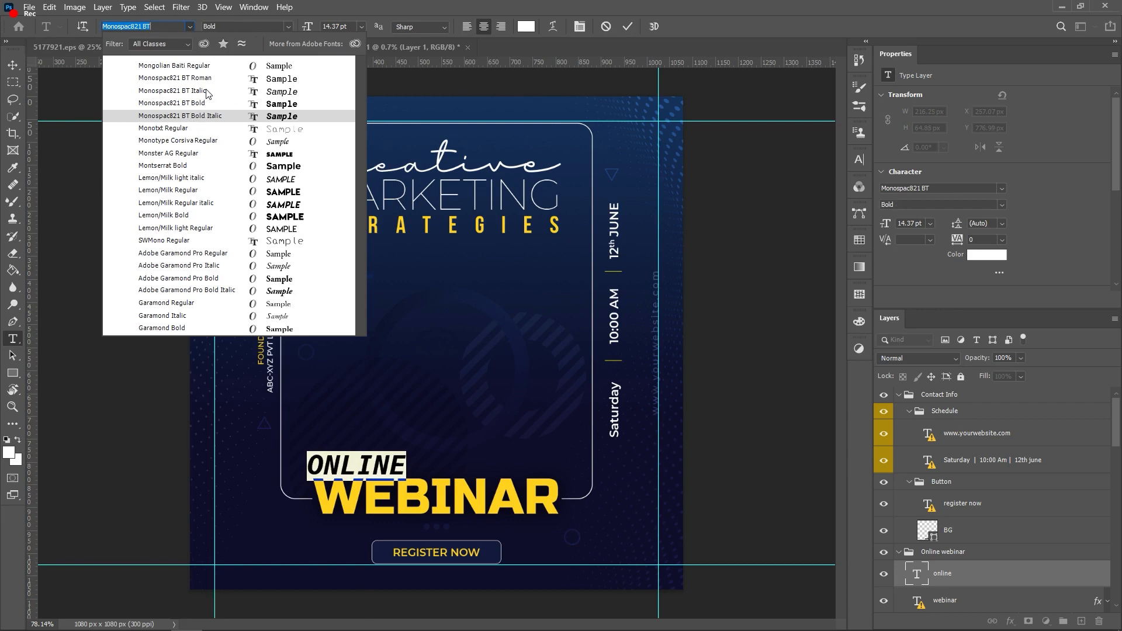
type("m")
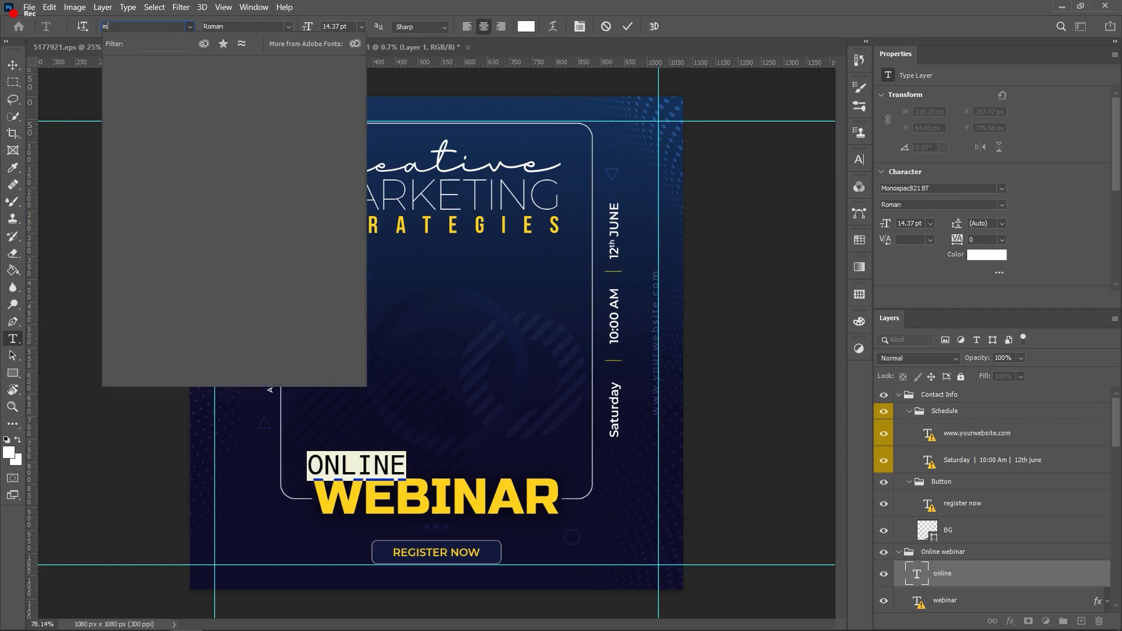
type("ontserrat")
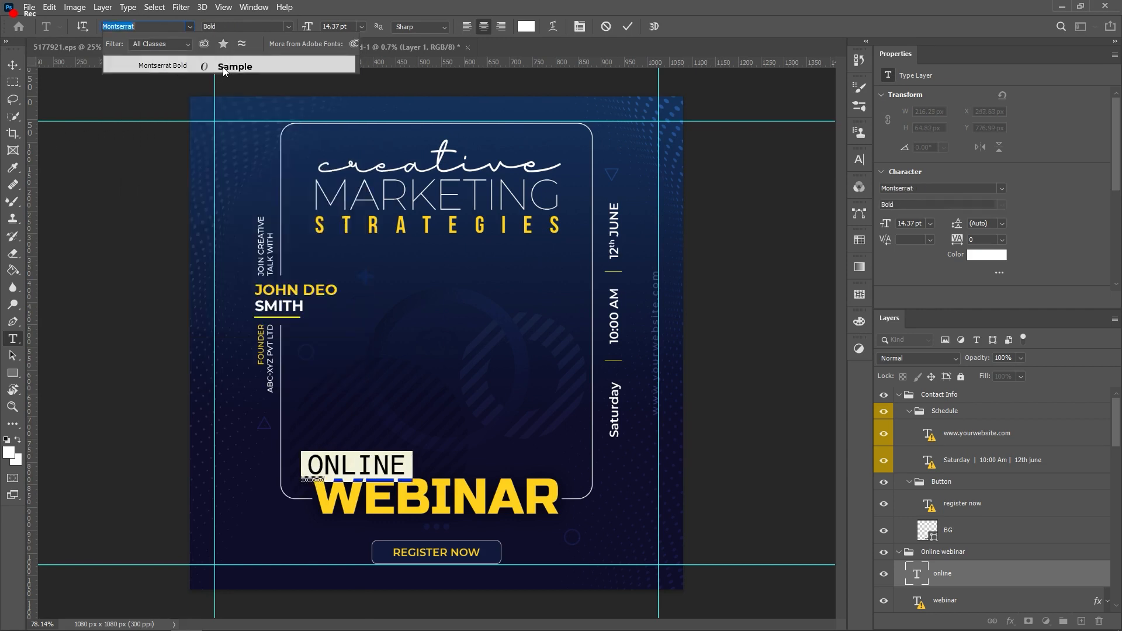
left_click(220, 66)
left_click(397, 465)
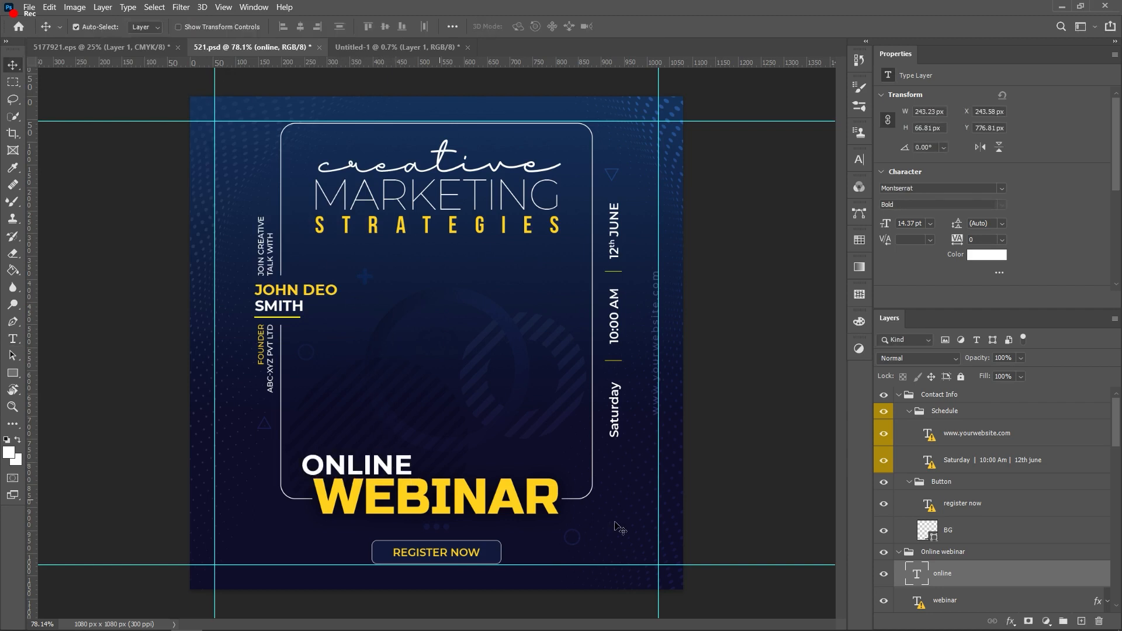
key("Right")
key("Right")
key("Right")
key("Right")
key("Right")
key("Right")
key("Right")
key("Right")
key("Right")
key("Right")
key("Right")
key("Right")
key("Right")
key("Right")
key("Right")
key("Right")
key("Right")
key("Right")
key("Right")
key("Right")
key("Up")
key("Up")
key("Up")
key("Up")
key("Up")
key("Up")
key("Right")
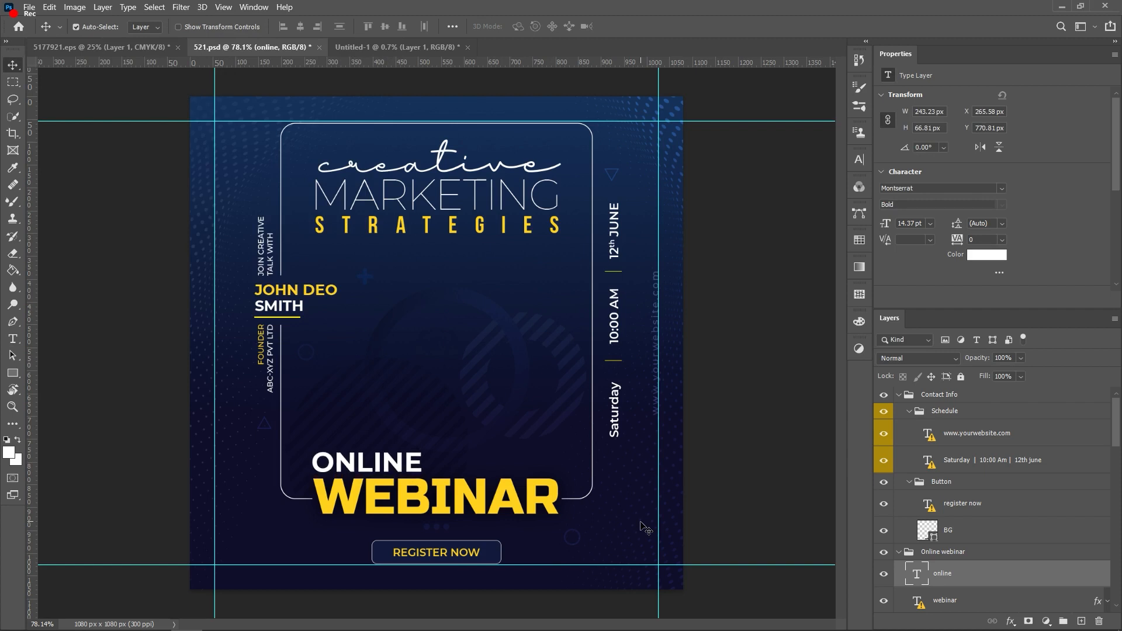
left_click(724, 275)
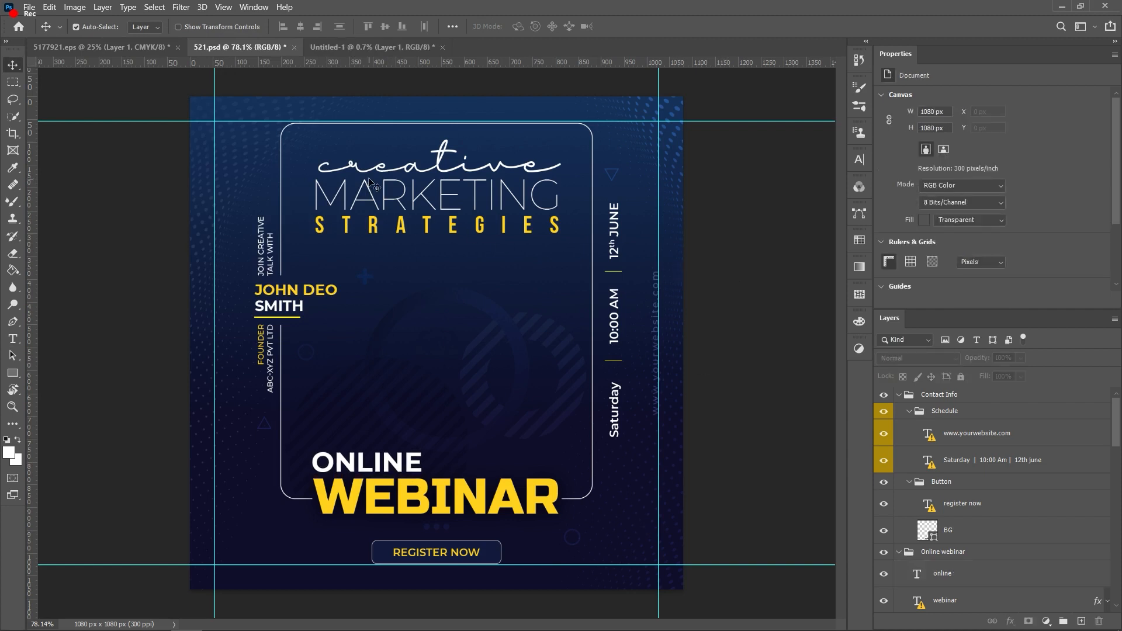
Step: Delete the script 'creative' heading layer
double_click(461, 172)
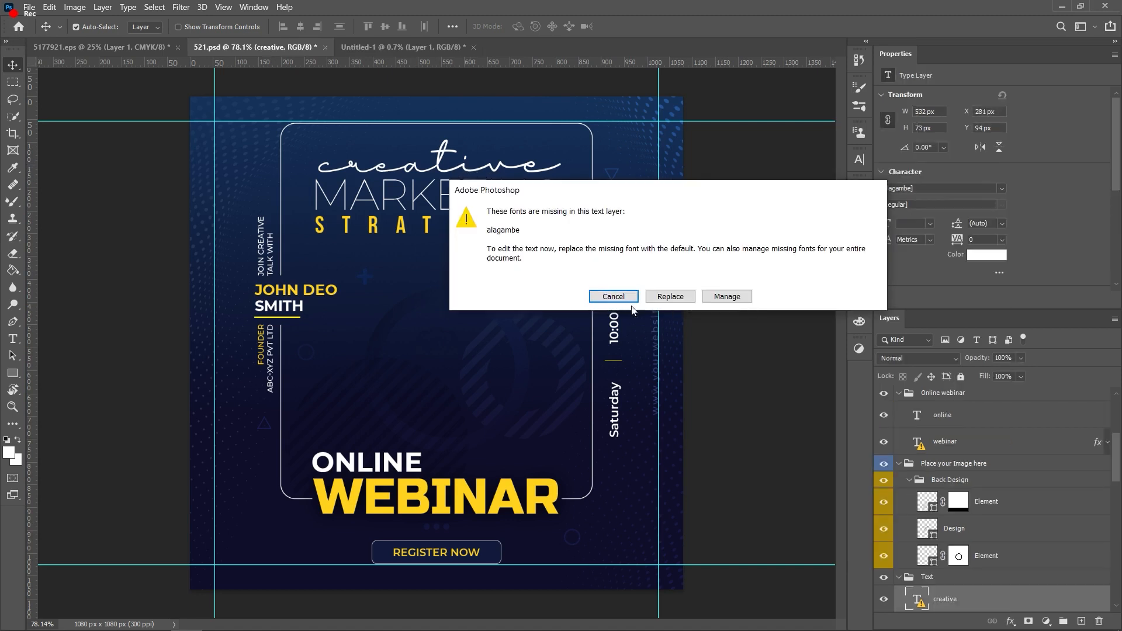
left_click(613, 297)
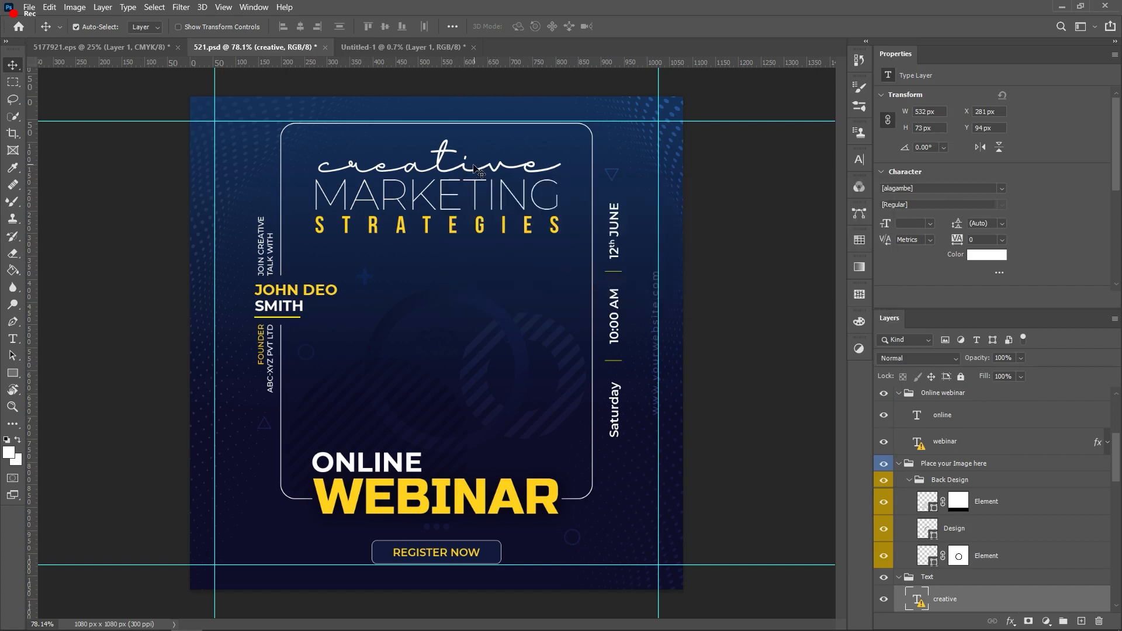
key("Delete")
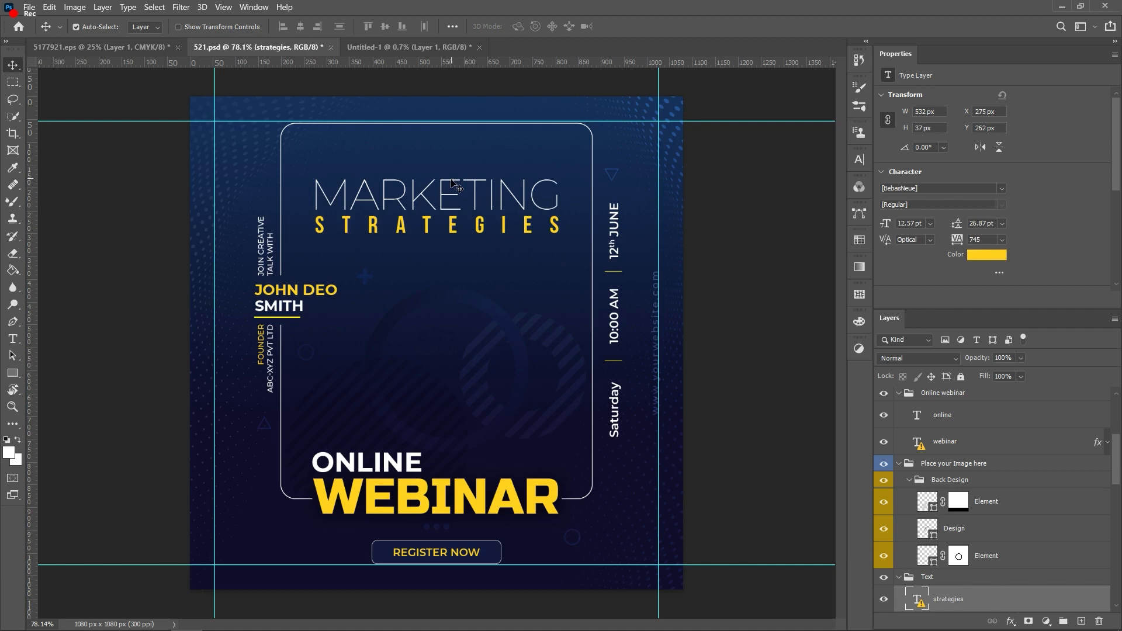
Step: Open the Manage Missing Fonts list from the MARKETING text
left_click(457, 187)
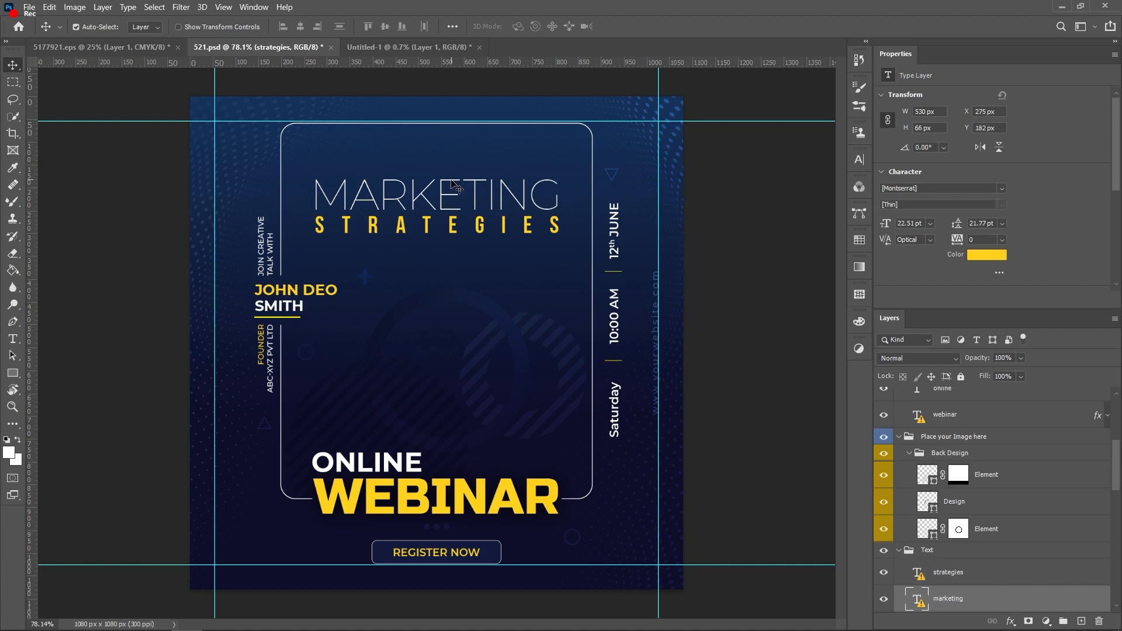
double_click(442, 211)
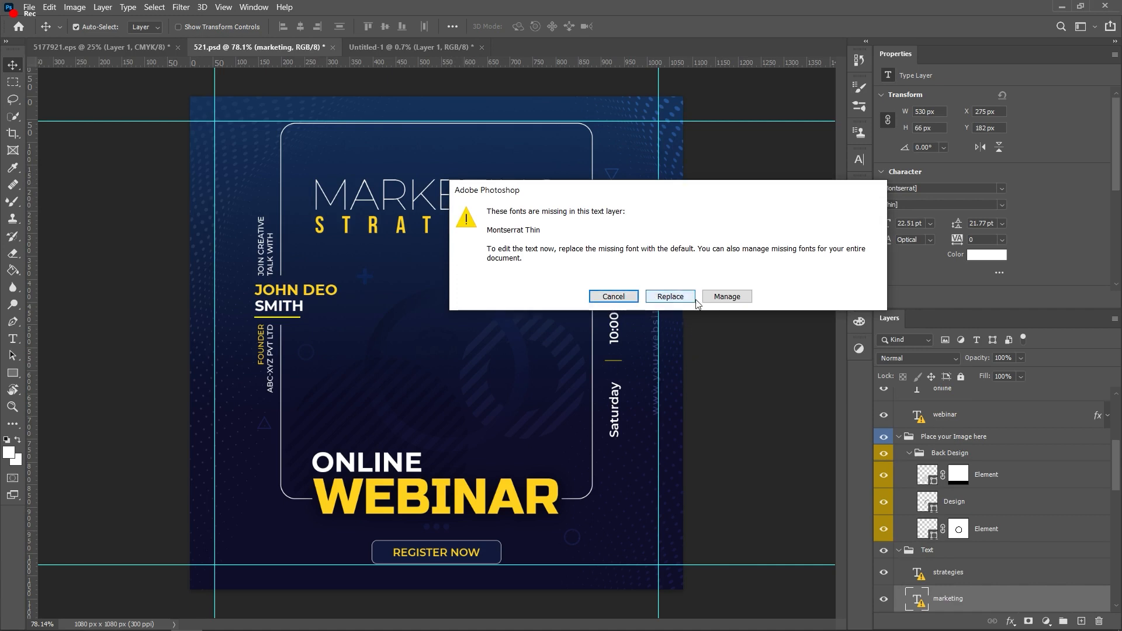
left_click(725, 297)
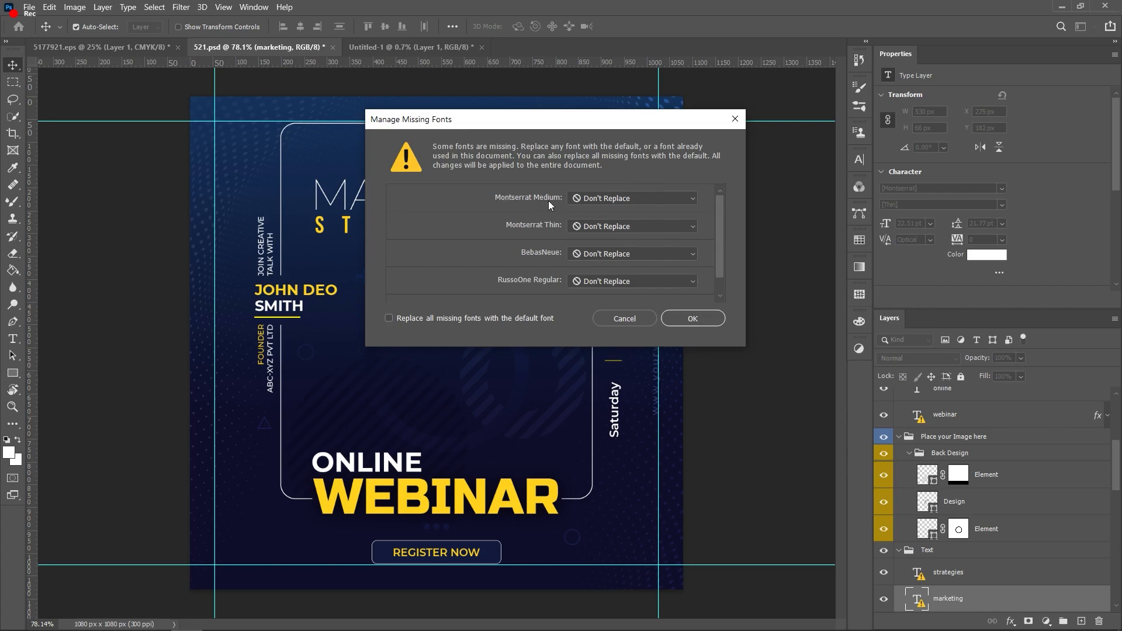
key("alt+Tab")
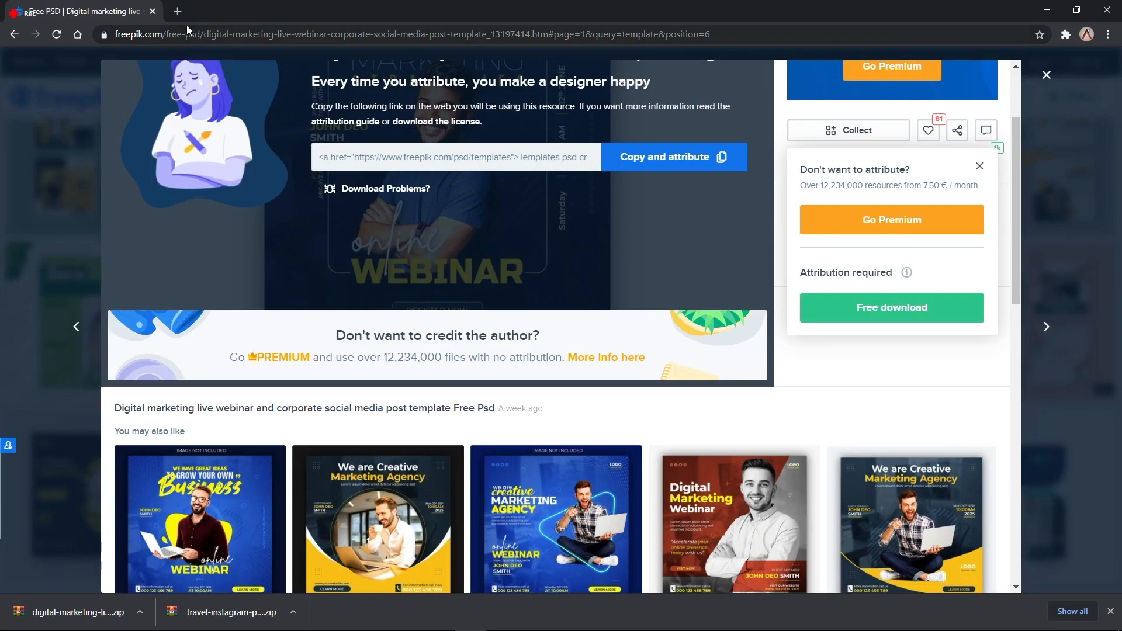
Step: Open dafont.com in a new tab, checking the missing font names in Photoshop
left_click(178, 11)
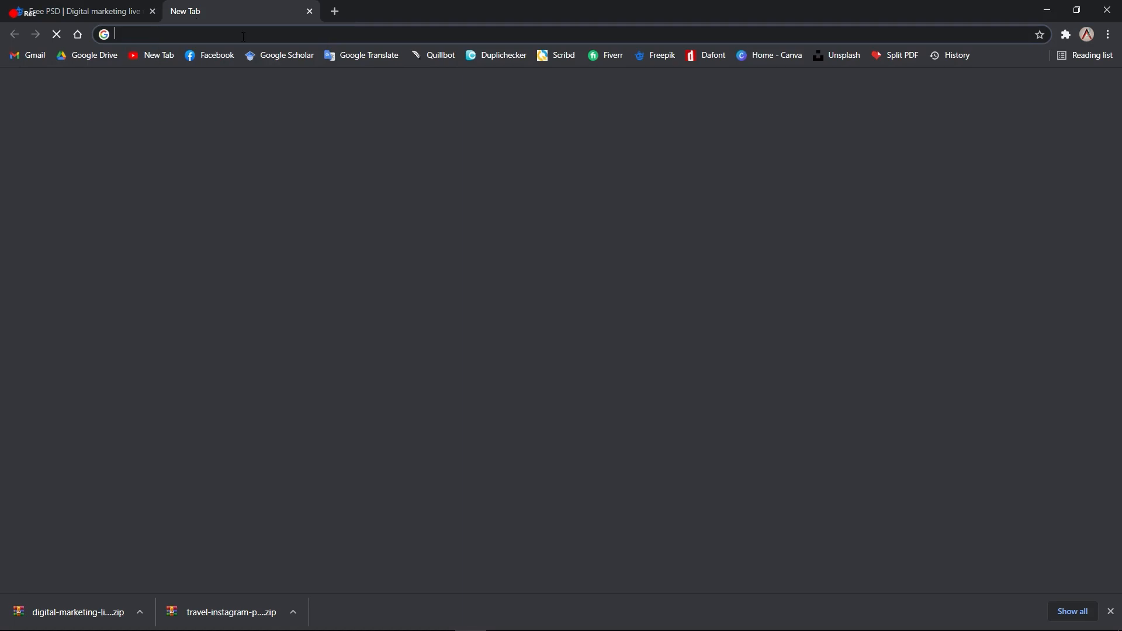
type("dafont")
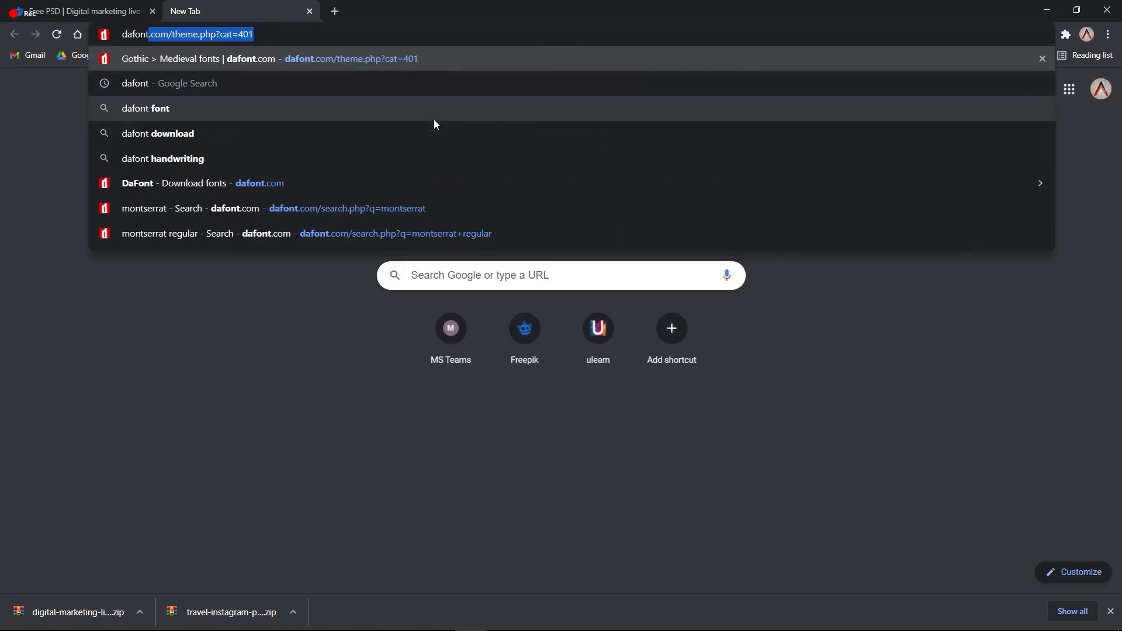
key("Return")
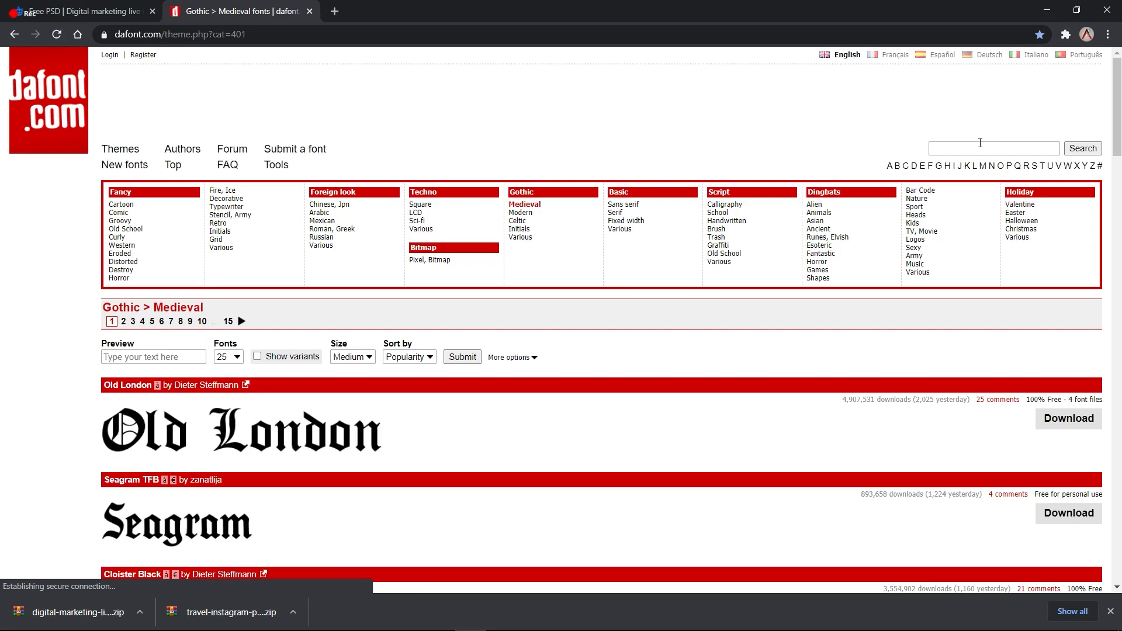
left_click(970, 149)
scroll(674, 253, "down", 2)
scroll(648, 253, "down", 9)
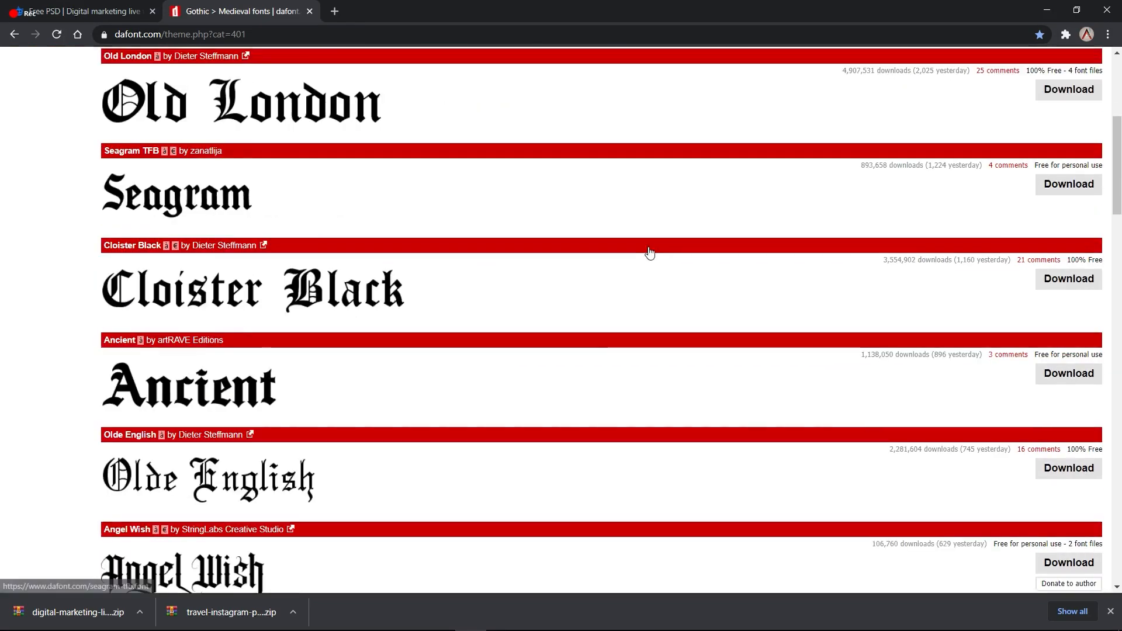
scroll(399, 250, "up", 12)
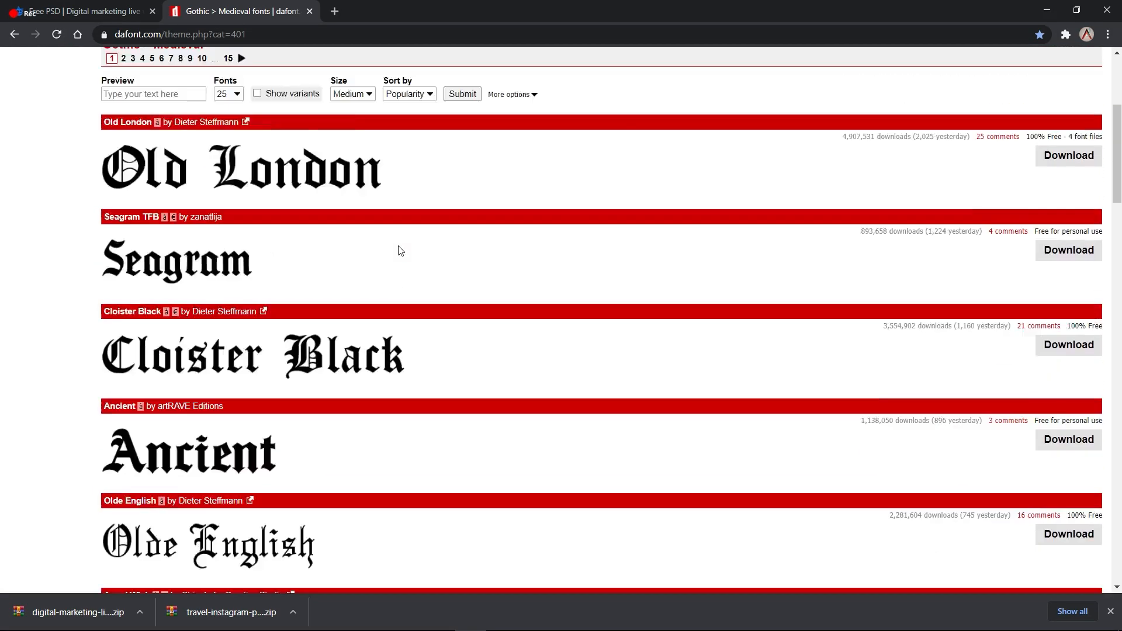
key("alt+Tab")
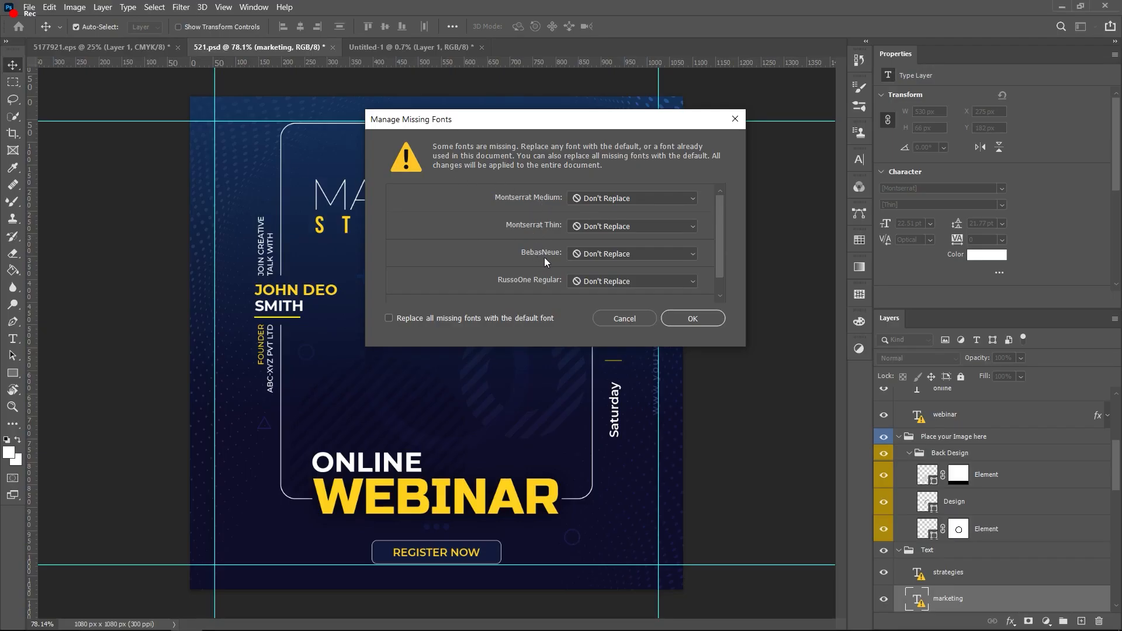
key("alt+Tab")
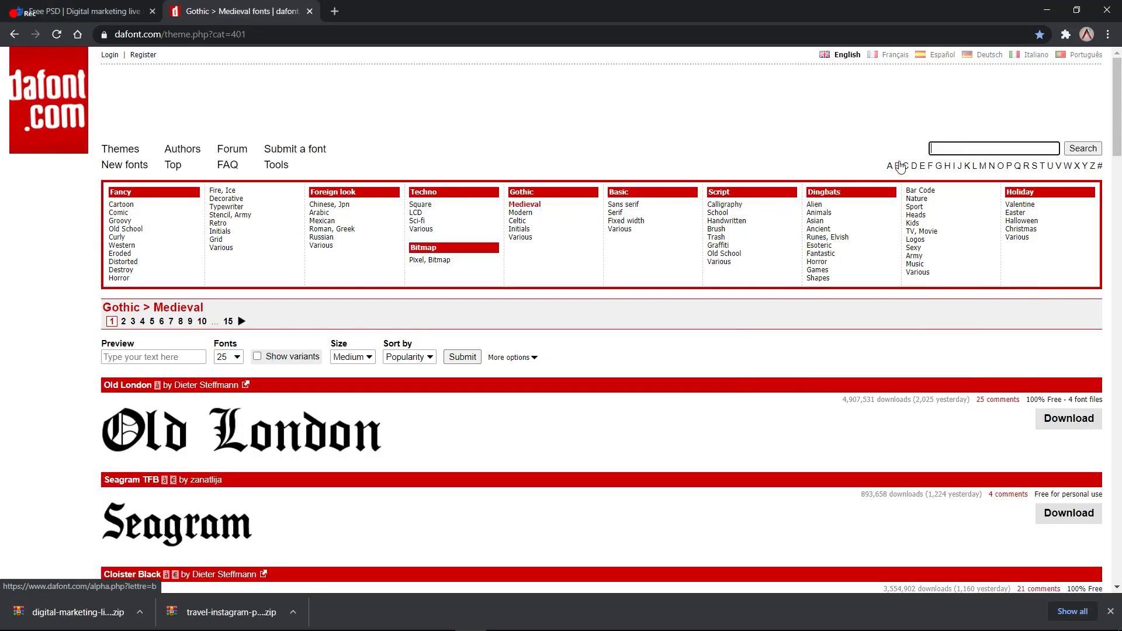
key("alt+Tab")
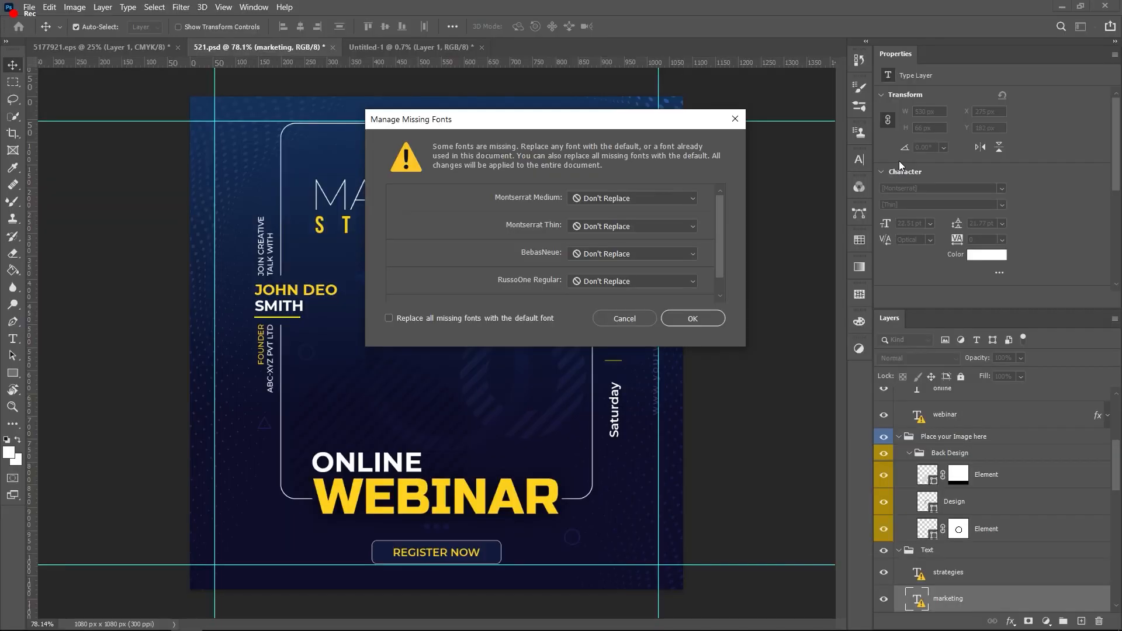
key("alt+Tab")
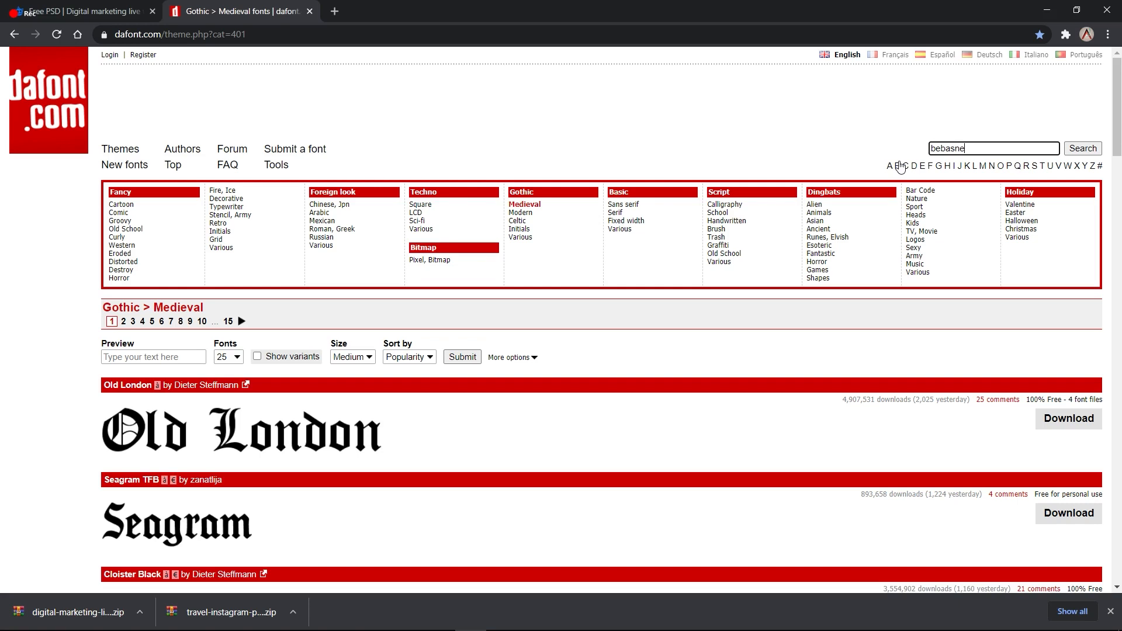
Step: Search DaFont for bebasneue, download bebas_neue.zip, and show it in Downloads
left_click(1082, 148)
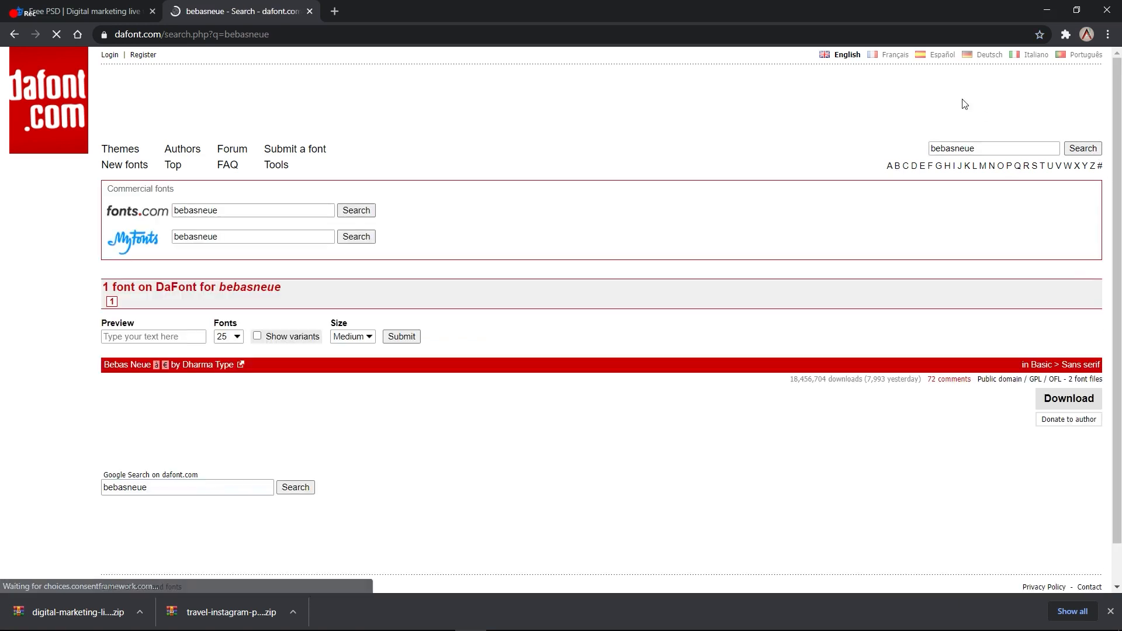
scroll(183, 328, "down", 1)
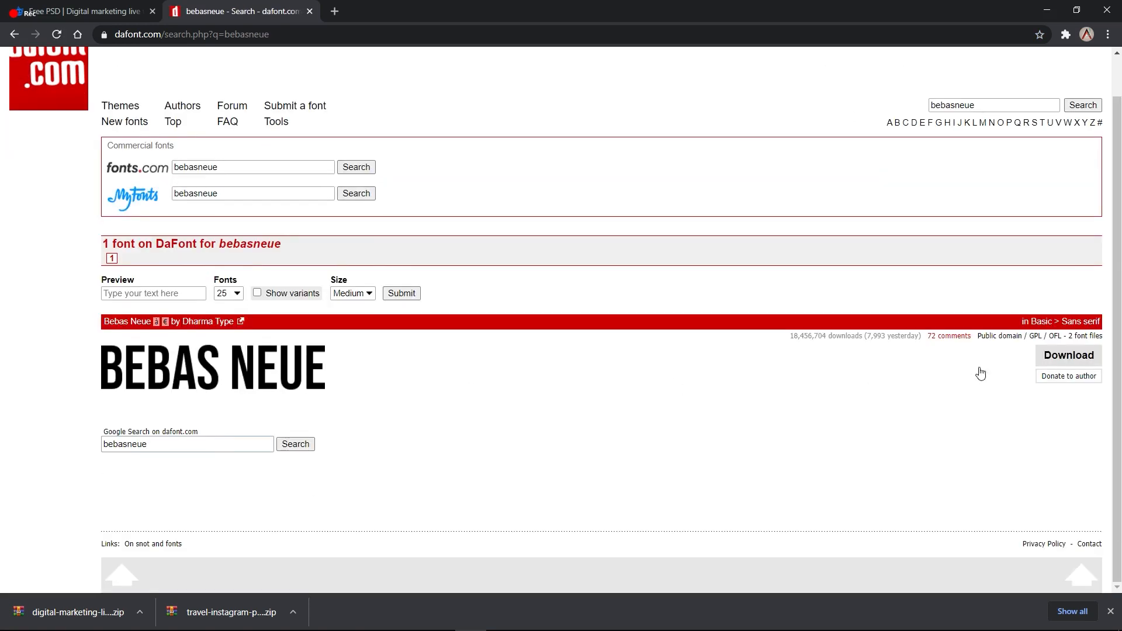
left_click(1049, 356)
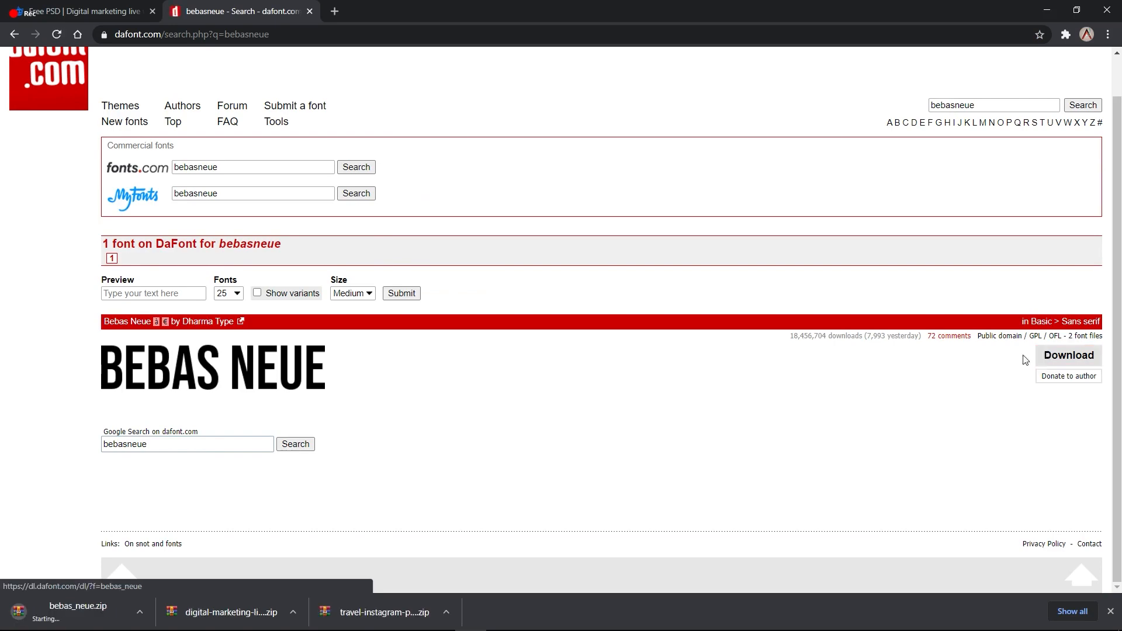
left_click(139, 612)
left_click(177, 568)
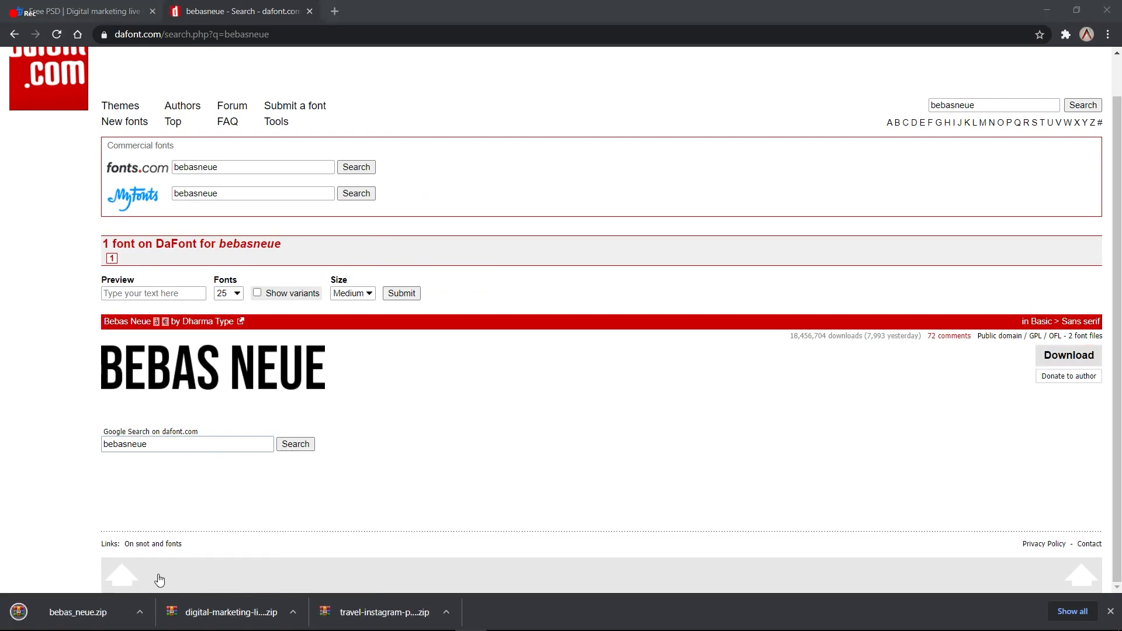
right_click(187, 163)
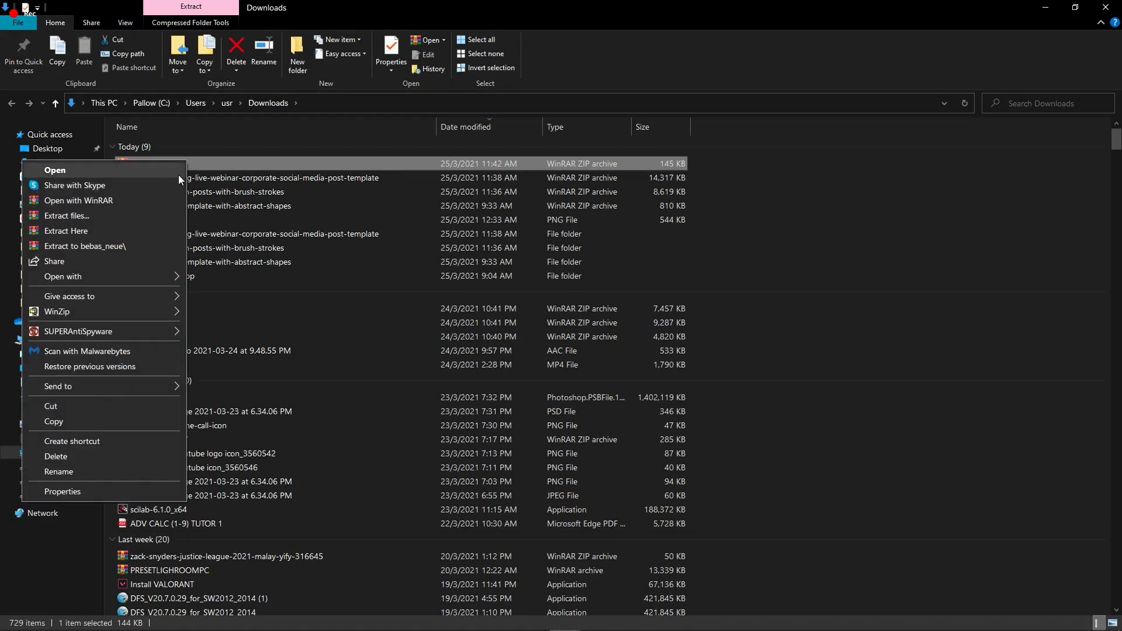
Step: Extract bebas_neue.zip and install the BebasNeue-Regular OpenType font
left_click(110, 247)
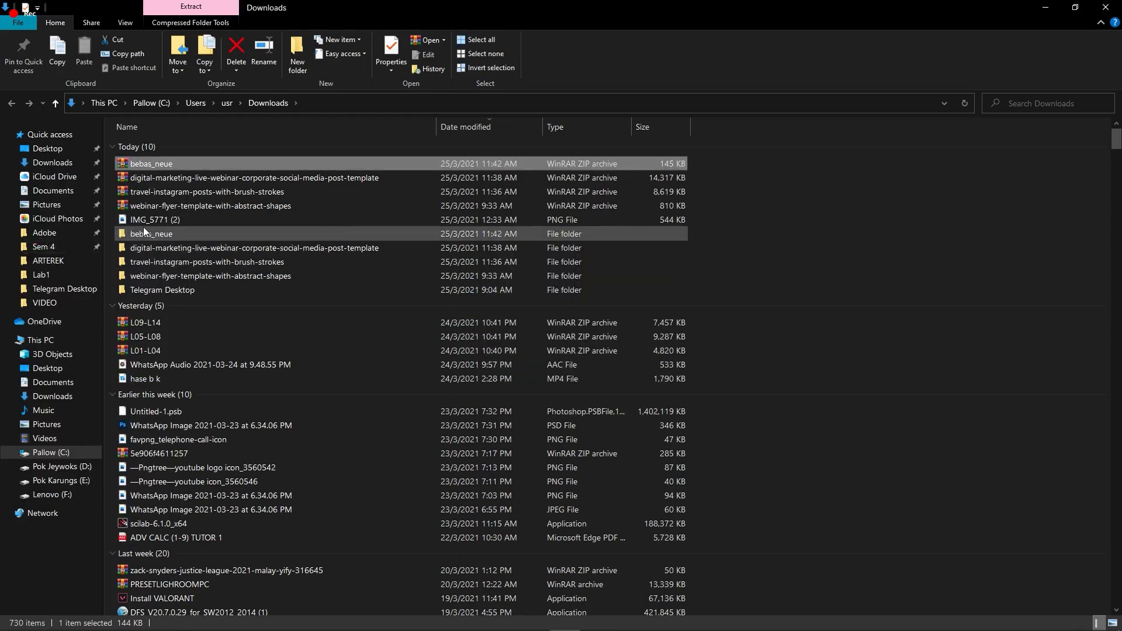
double_click(178, 233)
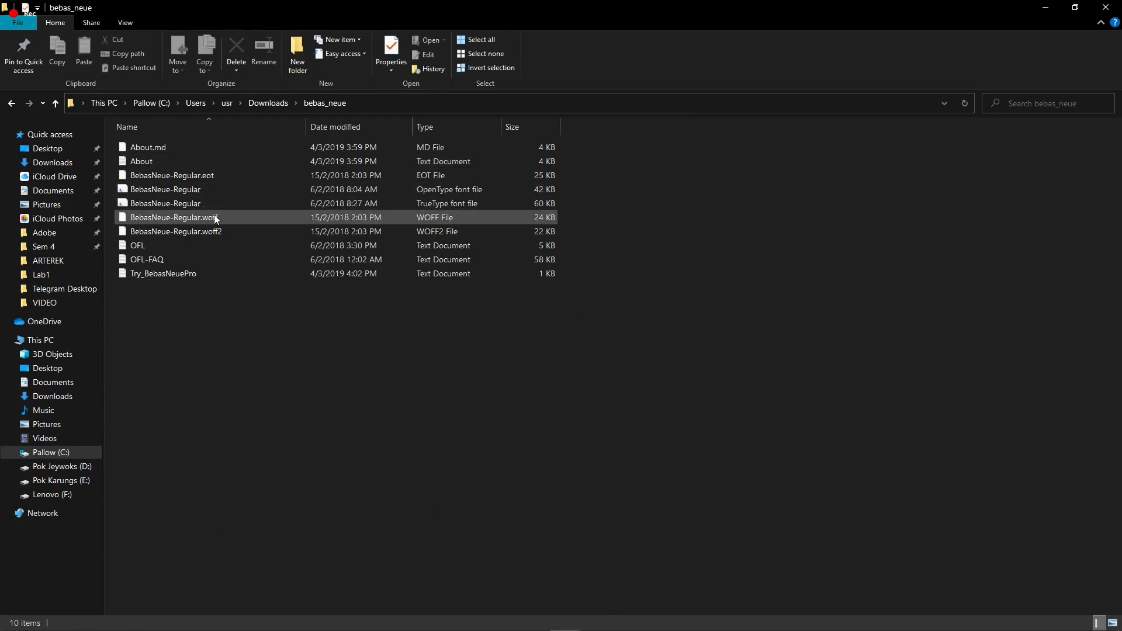
double_click(216, 188)
left_click(207, 175)
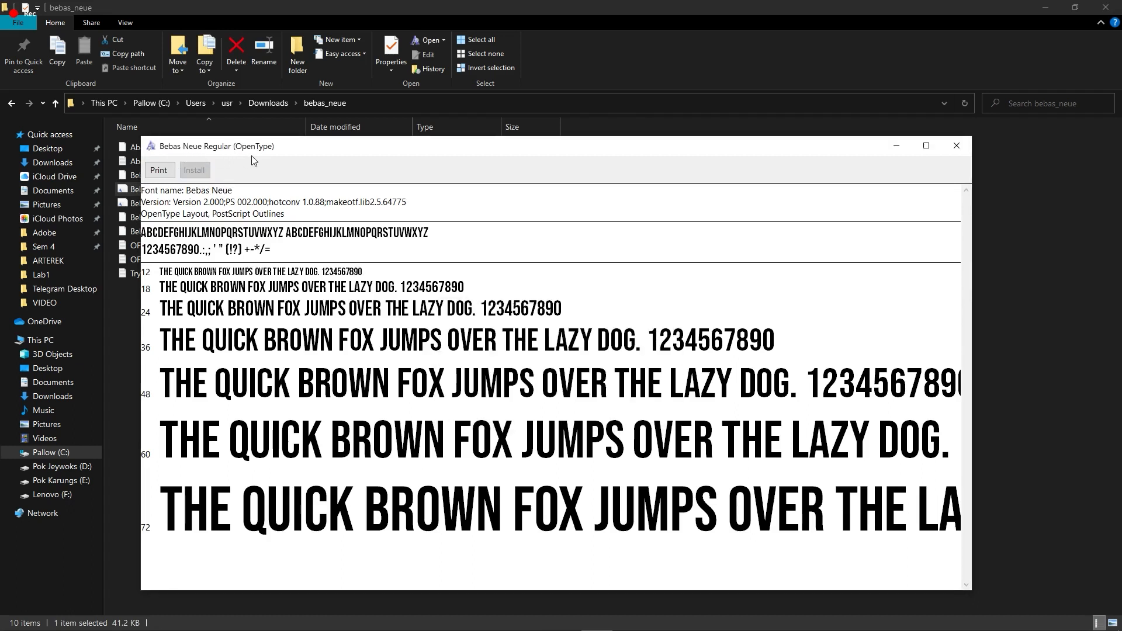
left_click(956, 146)
Step: Return to 521.psd in Photoshop and dismiss the missing-fonts dialog without replacing
key("alt+Tab")
key("Tab")
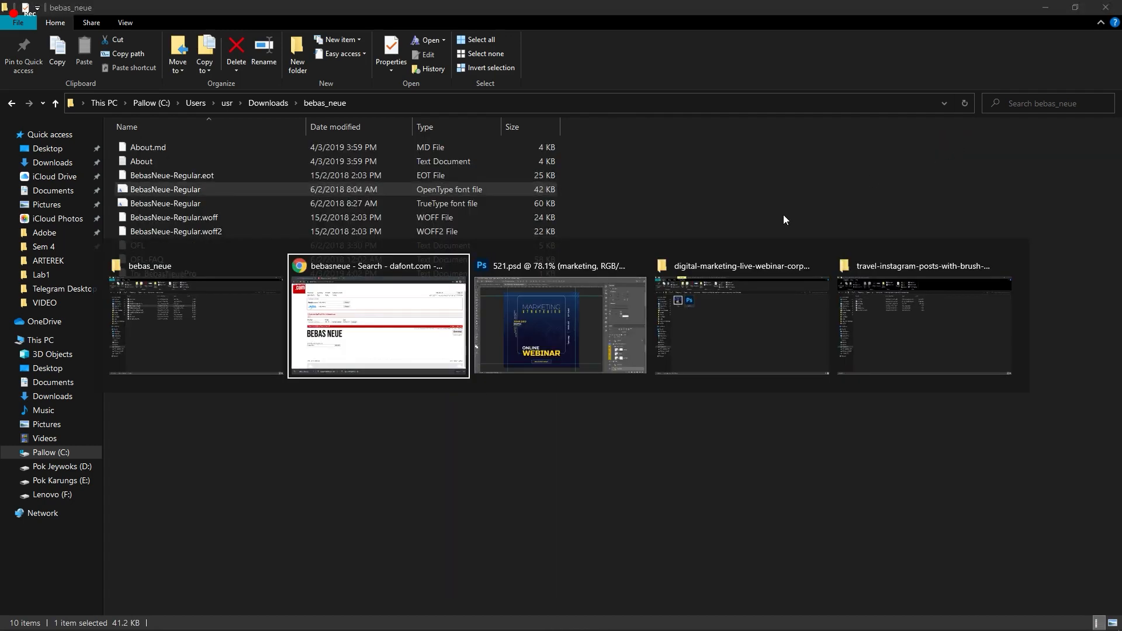
left_click(628, 317)
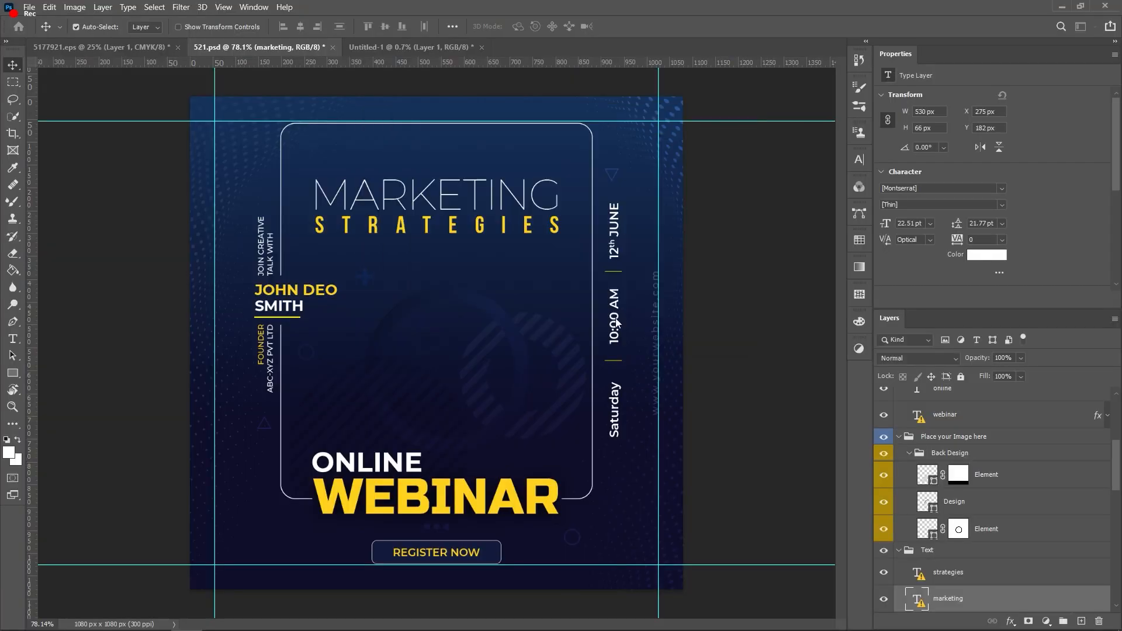
Step: Back out of an accidental edit to STRATEGIES, leaving its missing font unreplaced
double_click(403, 225)
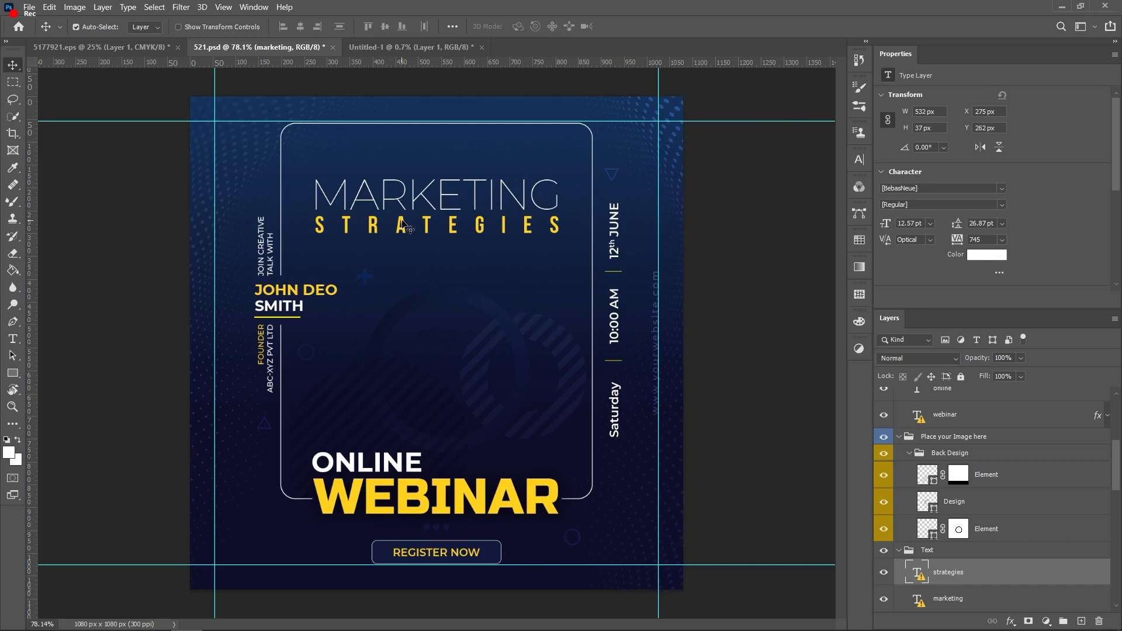
left_click(610, 295)
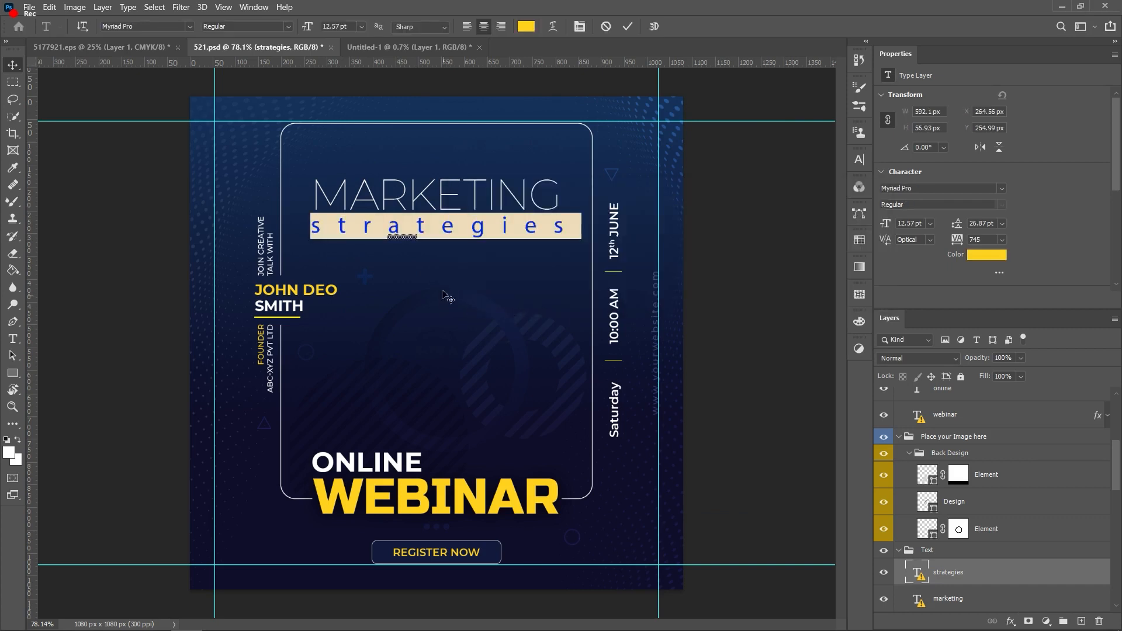
type("t")
key("Escape")
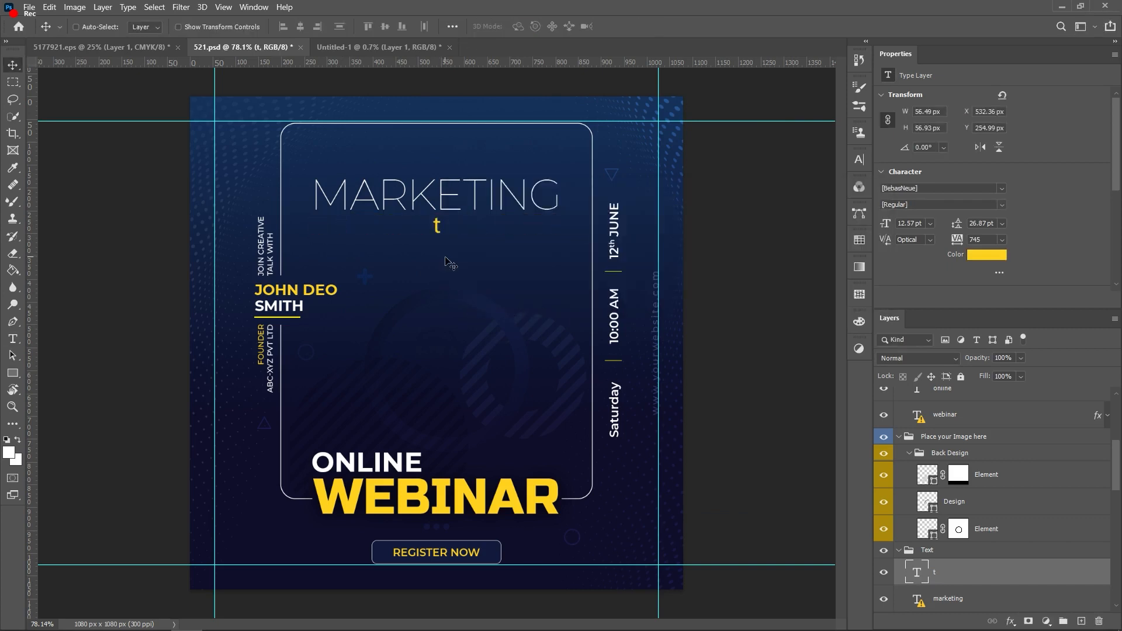
key("v")
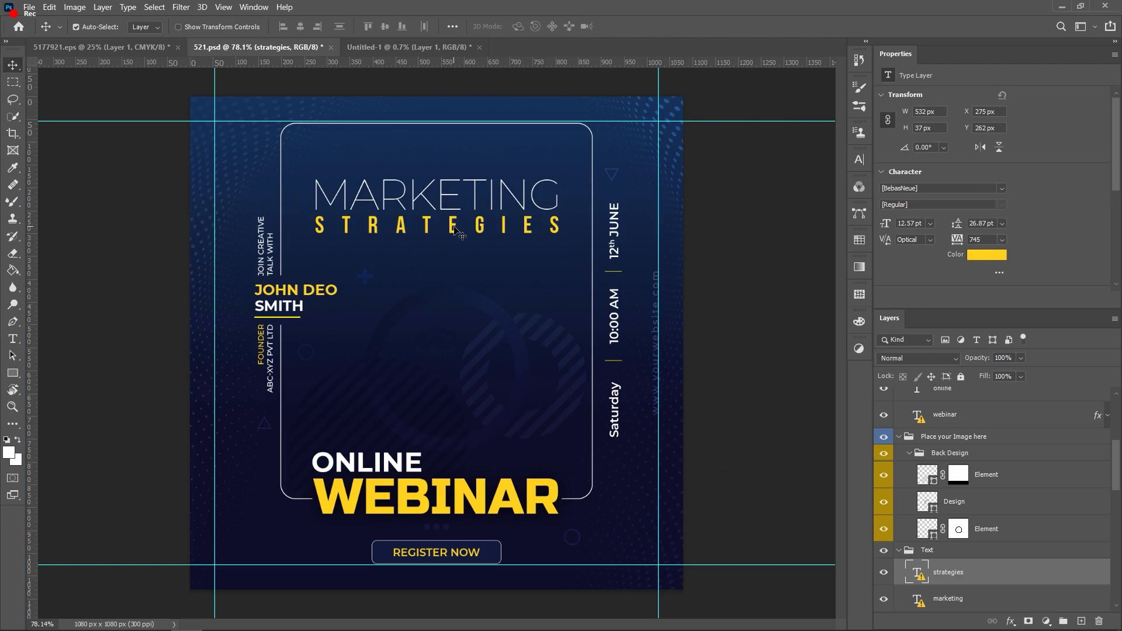
Step: Add a PHOTOSHOP text layer below STRATEGIES, letting Photoshop substitute the missing font
key("t")
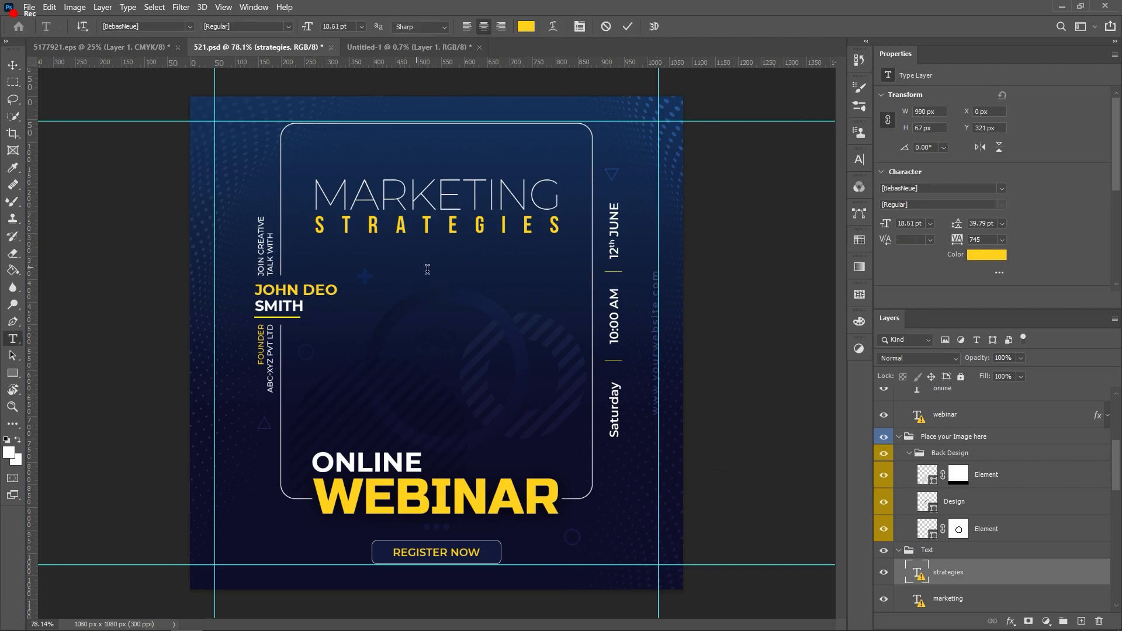
left_click(424, 267)
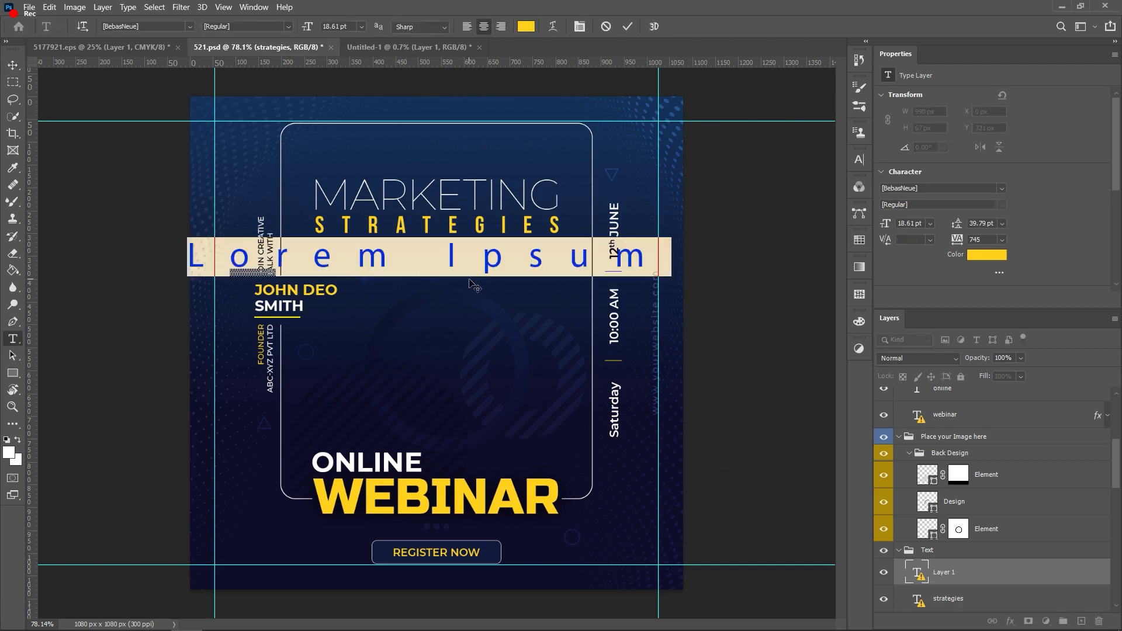
type("PHOTOS")
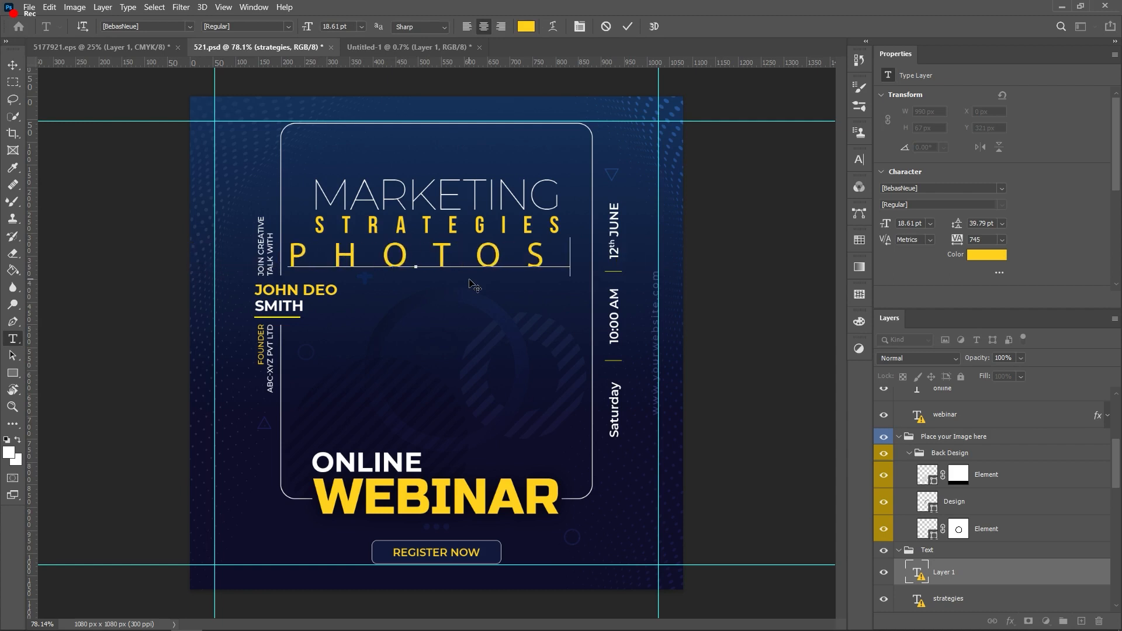
type("HO")
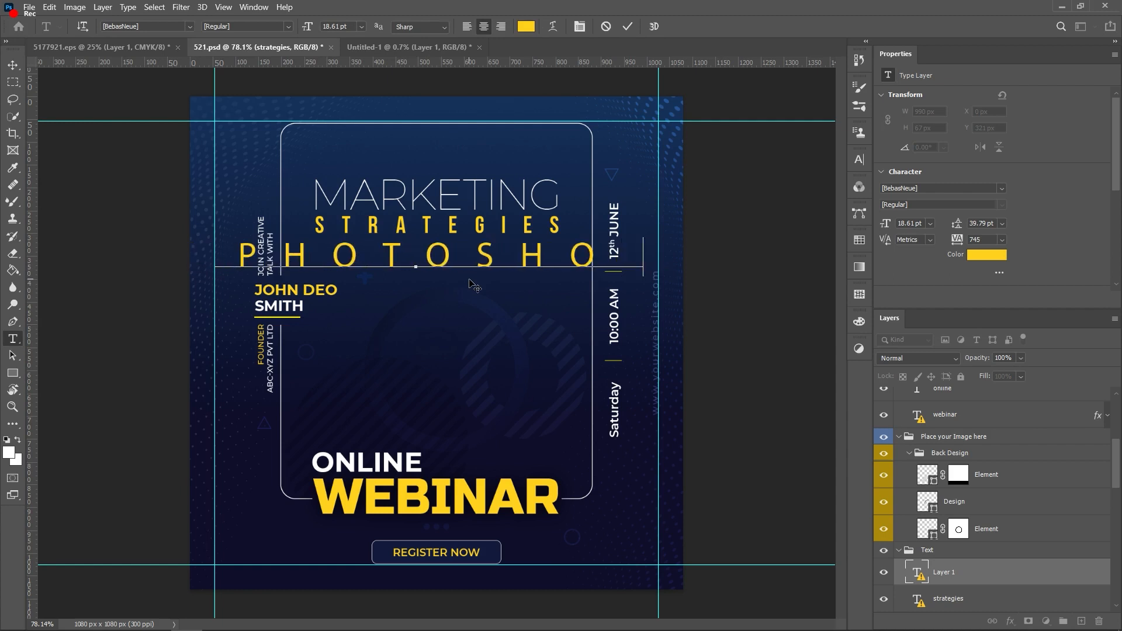
type("P")
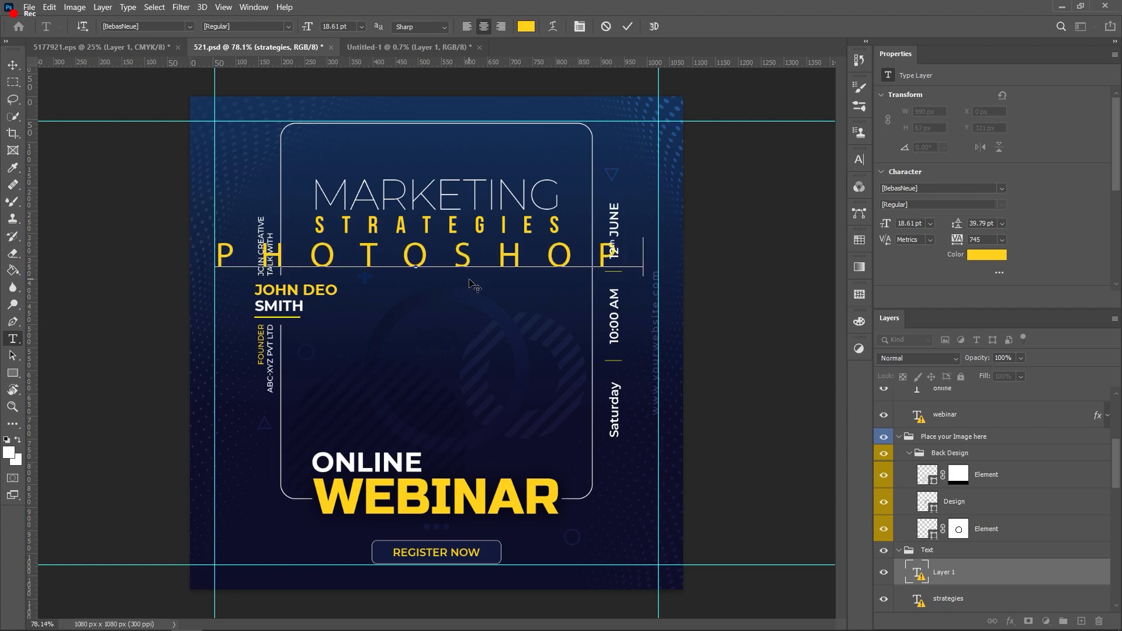
left_click(629, 26)
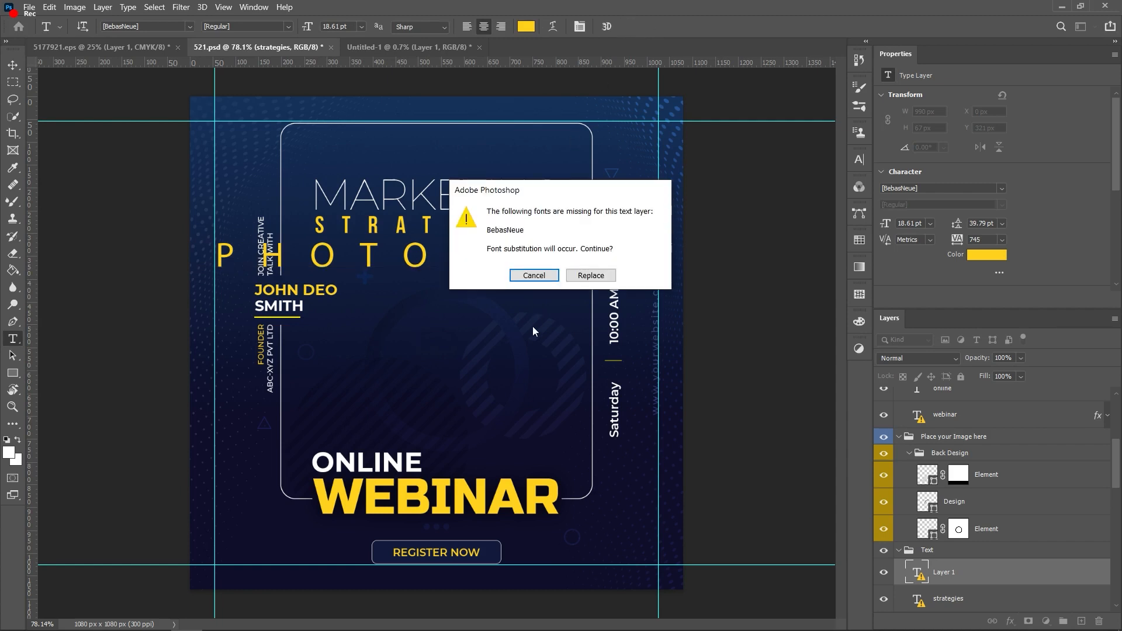
left_click(587, 275)
key("v")
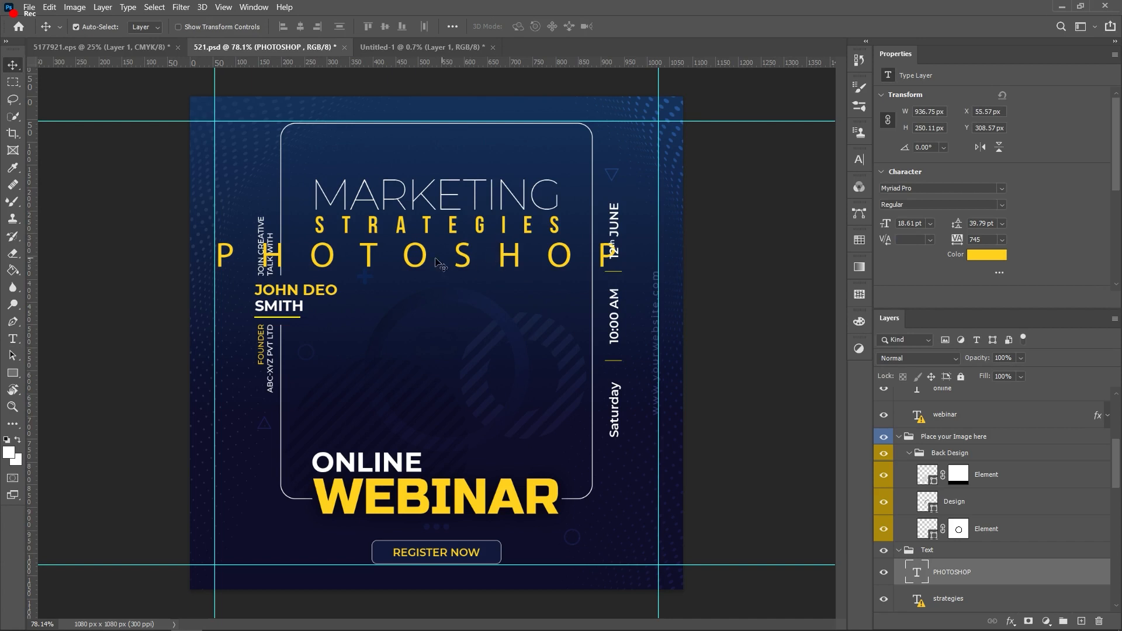
Step: Shrink PHOTOSHOP to about 42% and move it just under STRATEGIES
left_click_drag(409, 266, 418, 269)
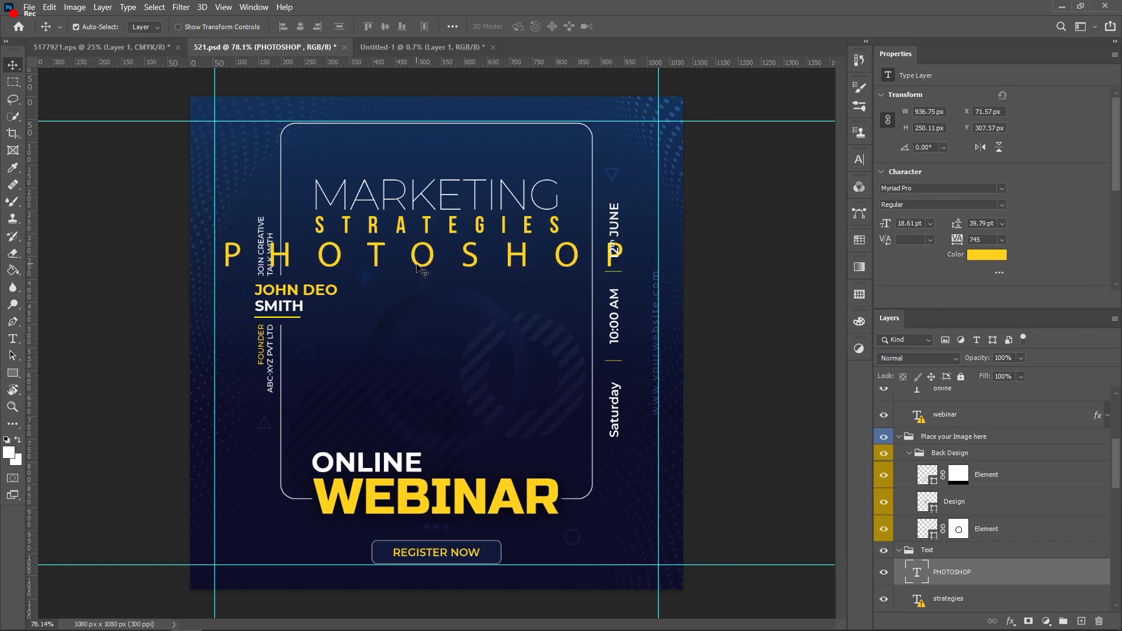
key("ctrl+t")
left_click_drag(652, 236, 404, 304)
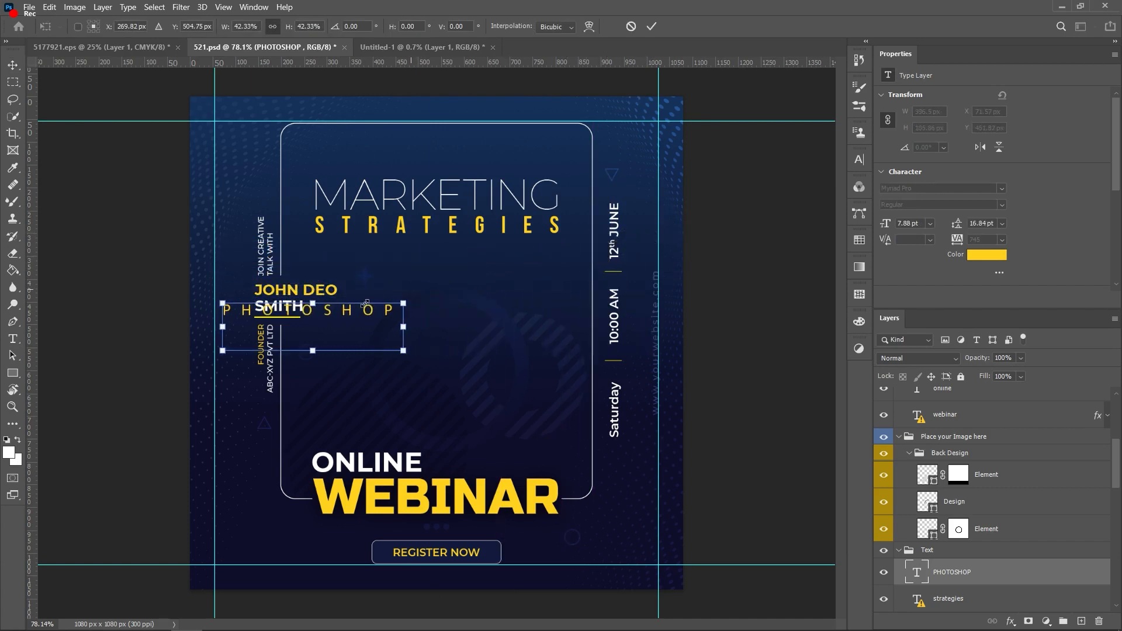
left_click_drag(320, 333, 440, 290)
key("Return")
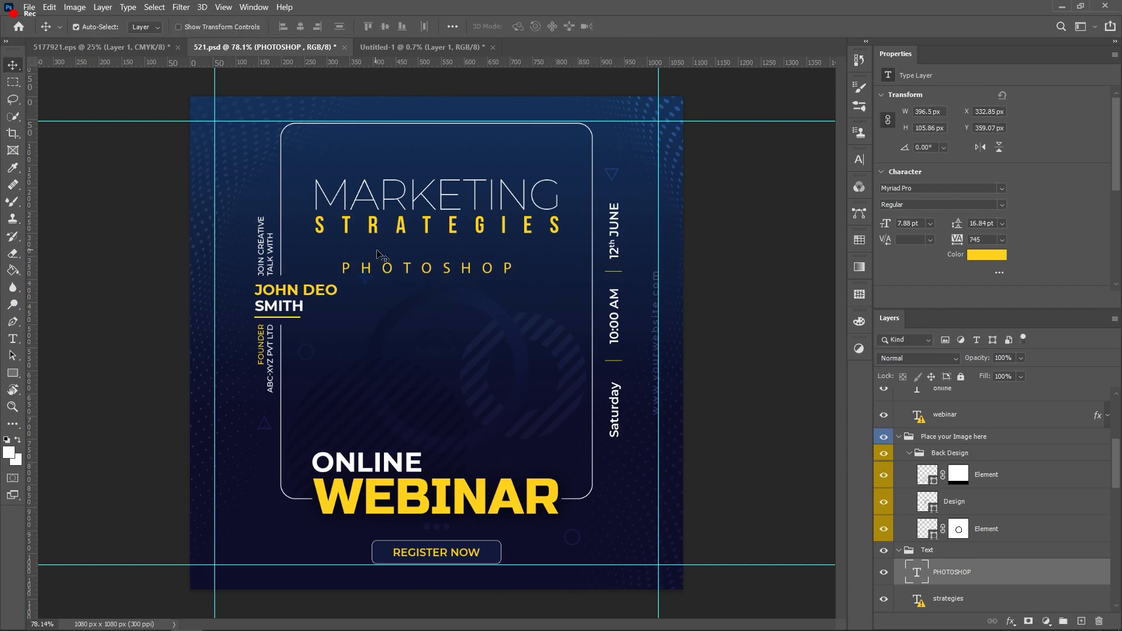
Step: Retype the final letter P of the PHOTOSHOP text
double_click(369, 270)
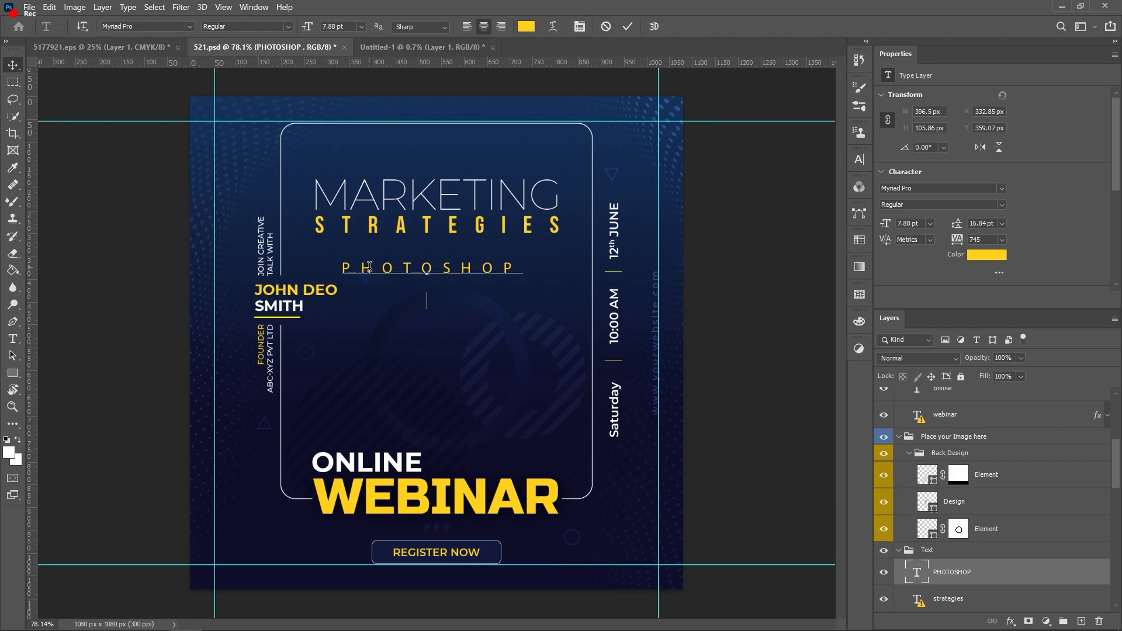
left_click(512, 270)
key("BackSpace")
type("P")
key("Escape")
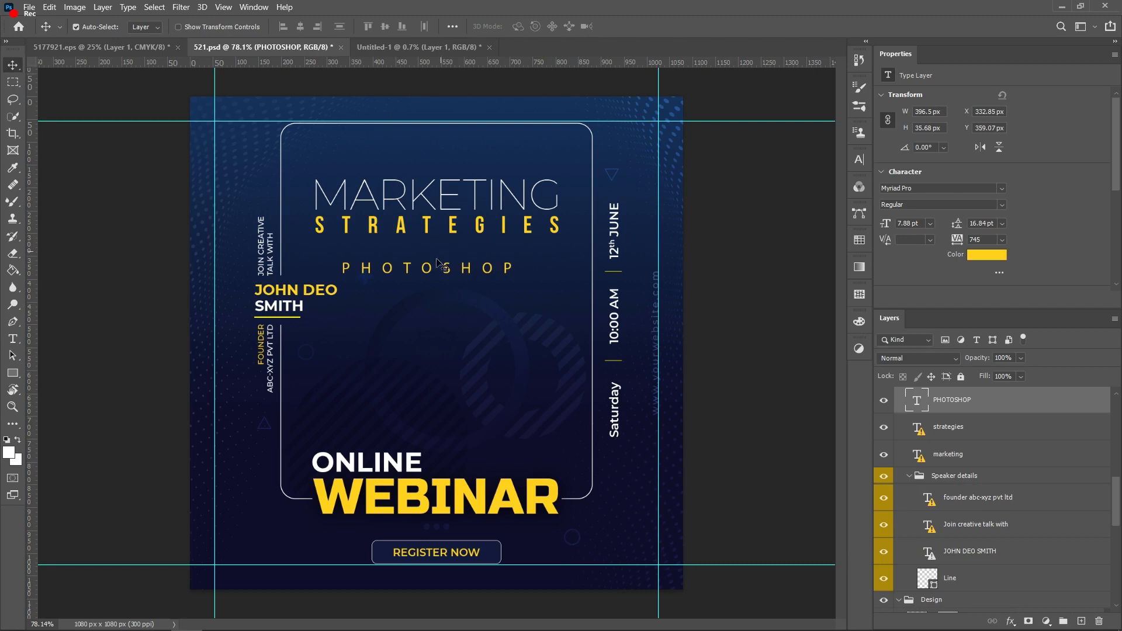
Step: Set the PHOTOSHOP text's letter spacing (tracking) to 400
double_click(447, 275)
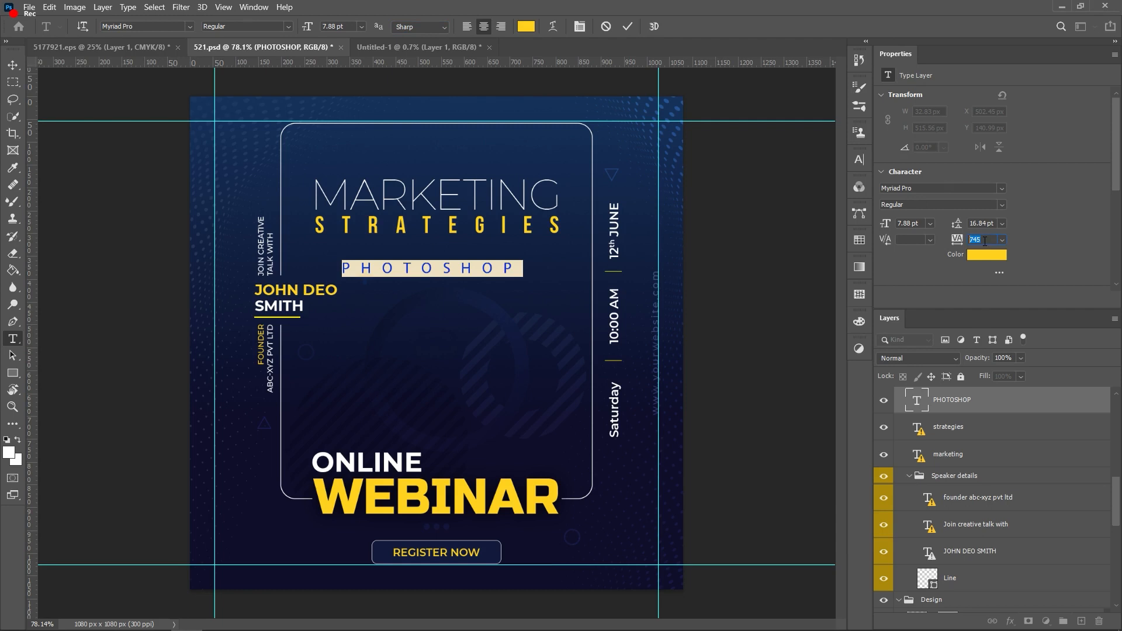
type("00")
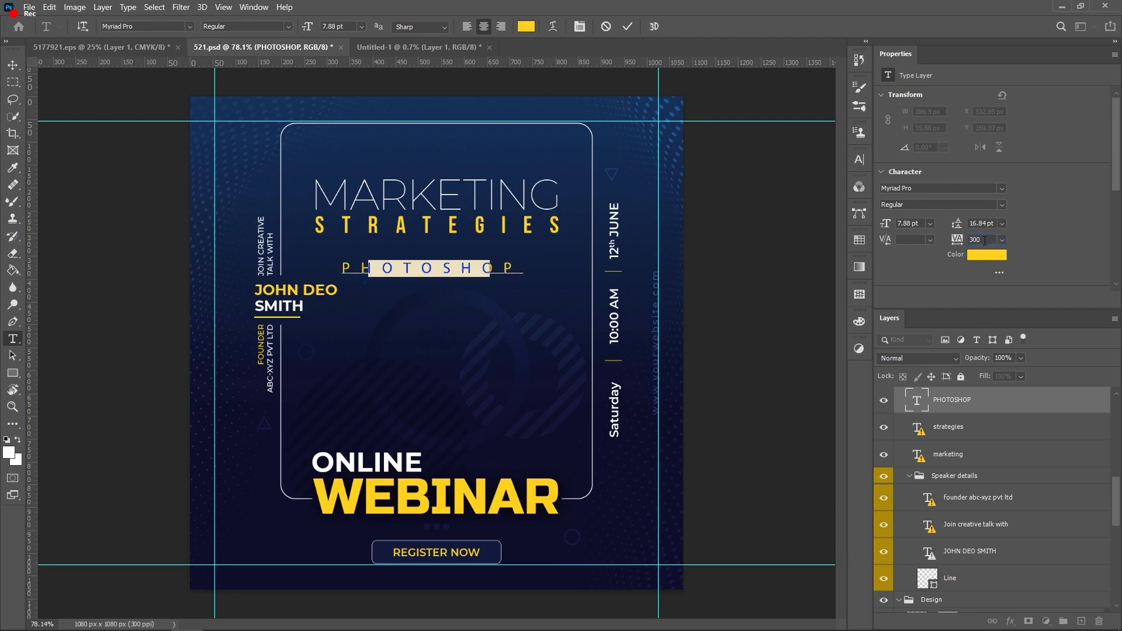
left_click_drag(984, 240, 964, 243)
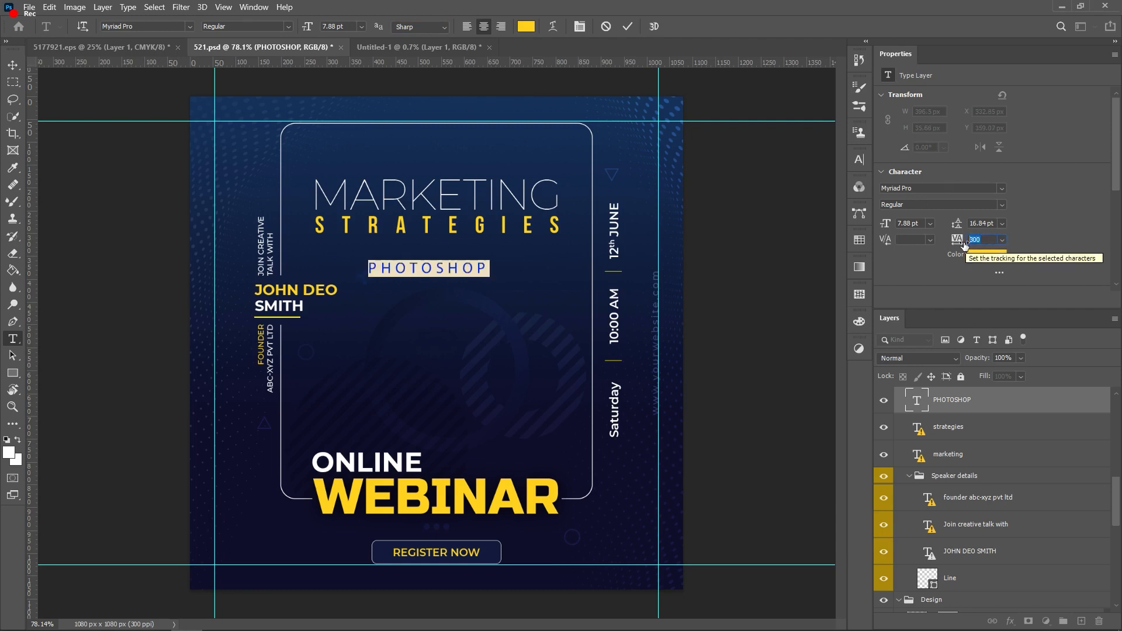
type("400")
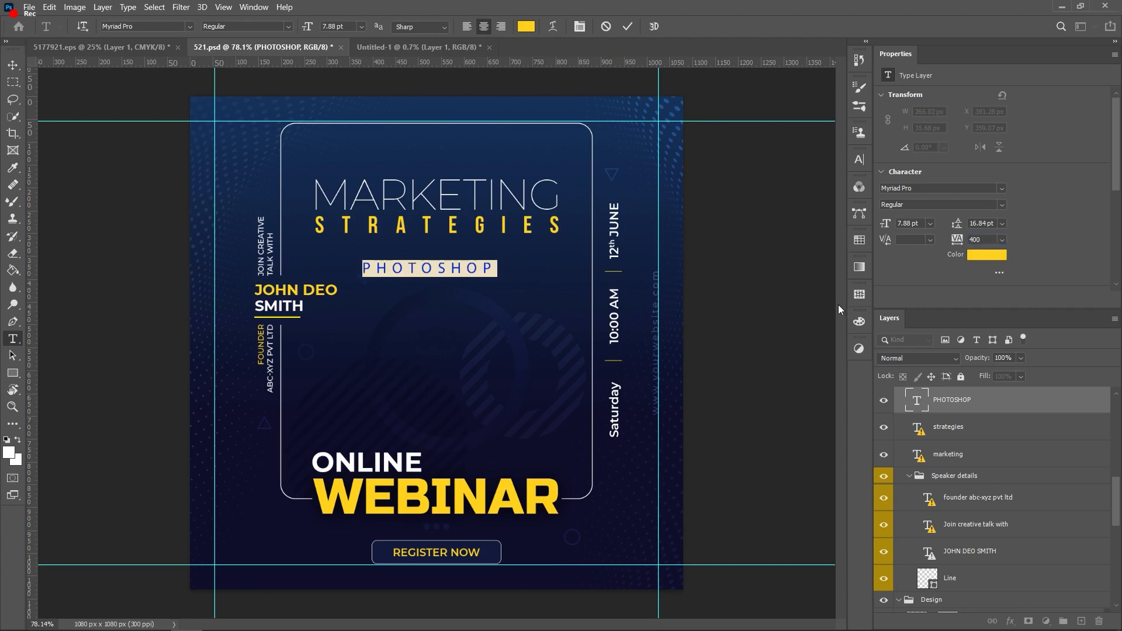
key("ctrl+Return")
Step: Delete the STRATEGIES text layer
key("v")
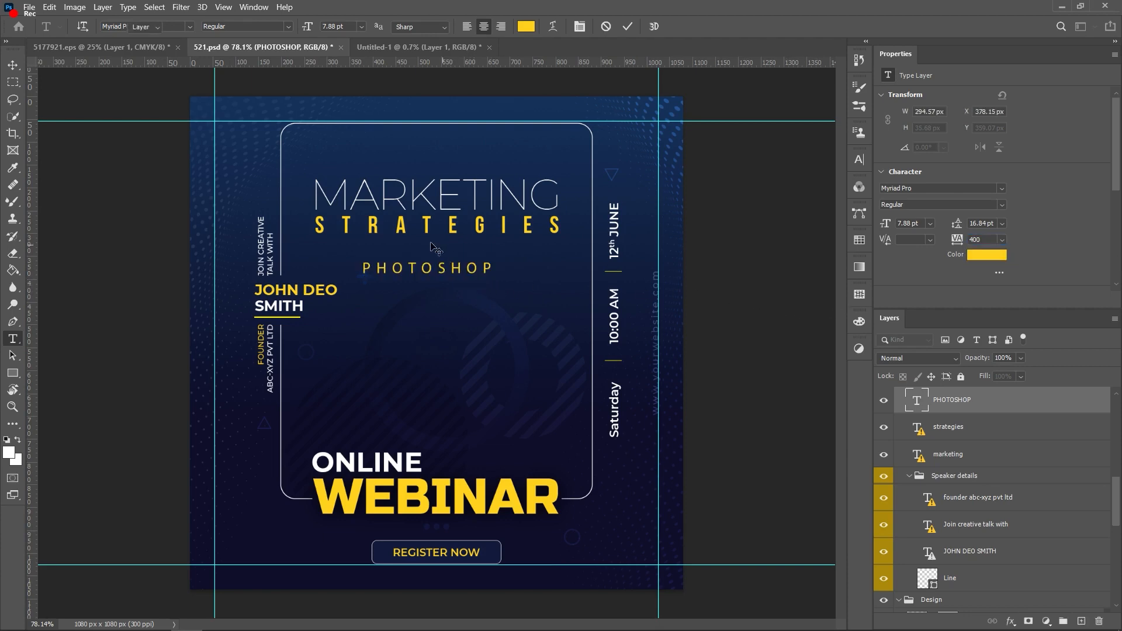
scroll(430, 246, "up", 3)
scroll(435, 248, "up", 1)
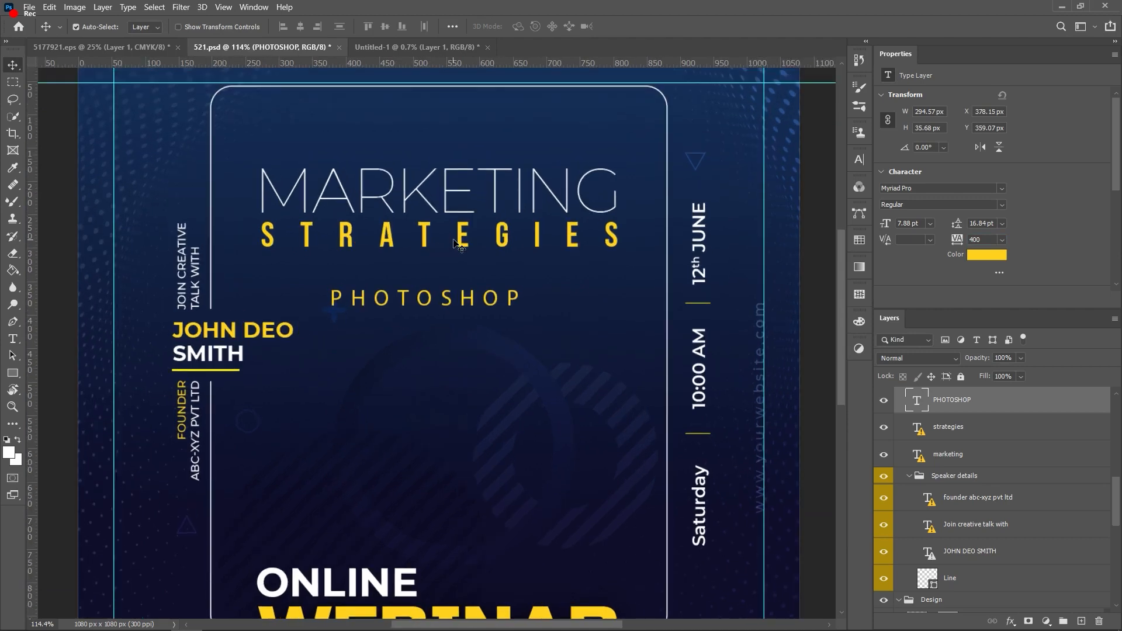
left_click(462, 244)
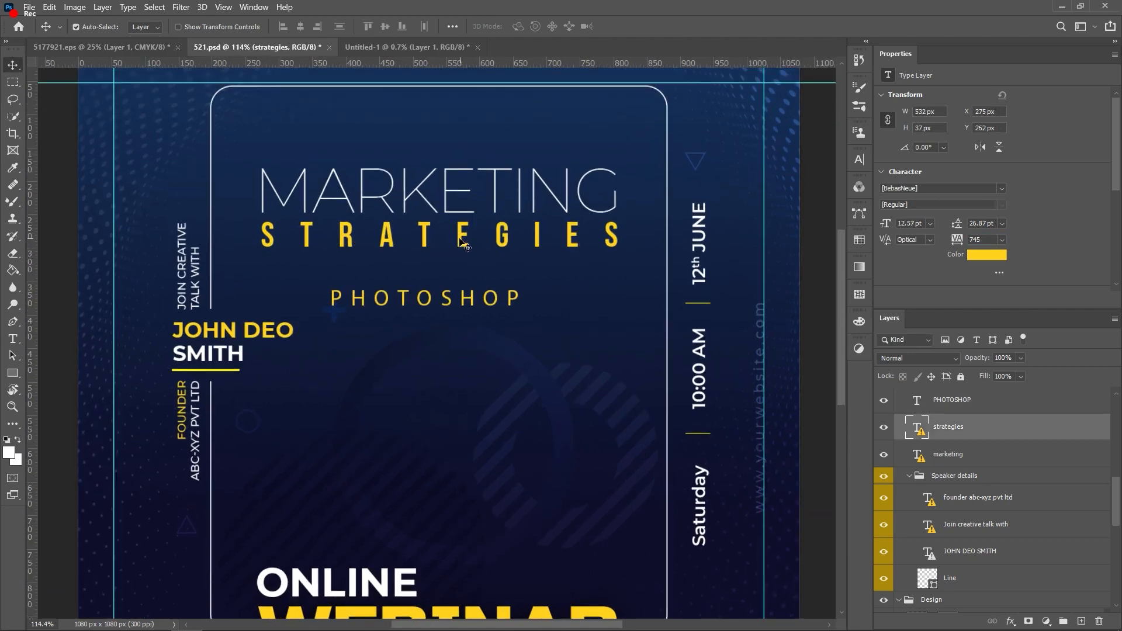
key("Delete")
Step: Try transforming the background image and enlarging PHOTOSHOP to about 188%, then cancel both
left_click(482, 310)
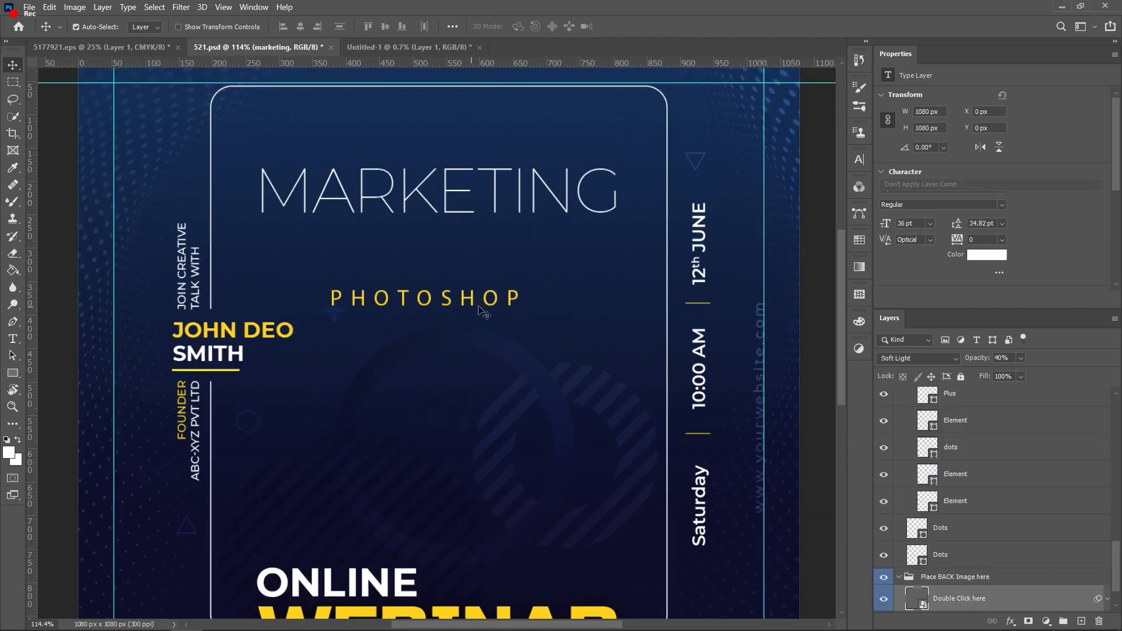
key("ctrl+t")
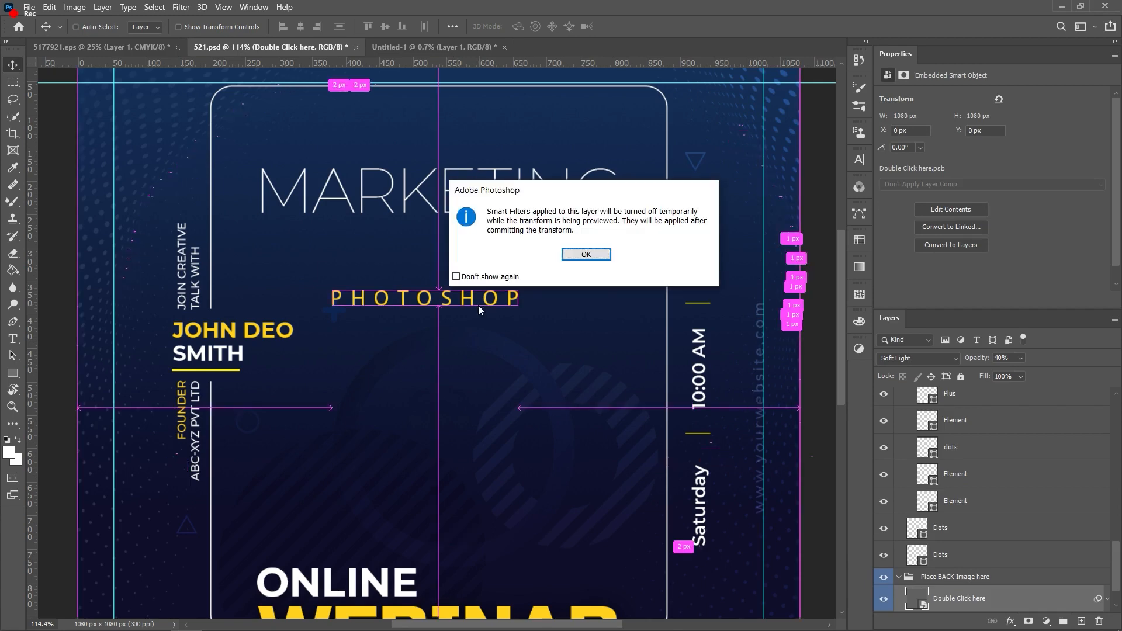
left_click(573, 259)
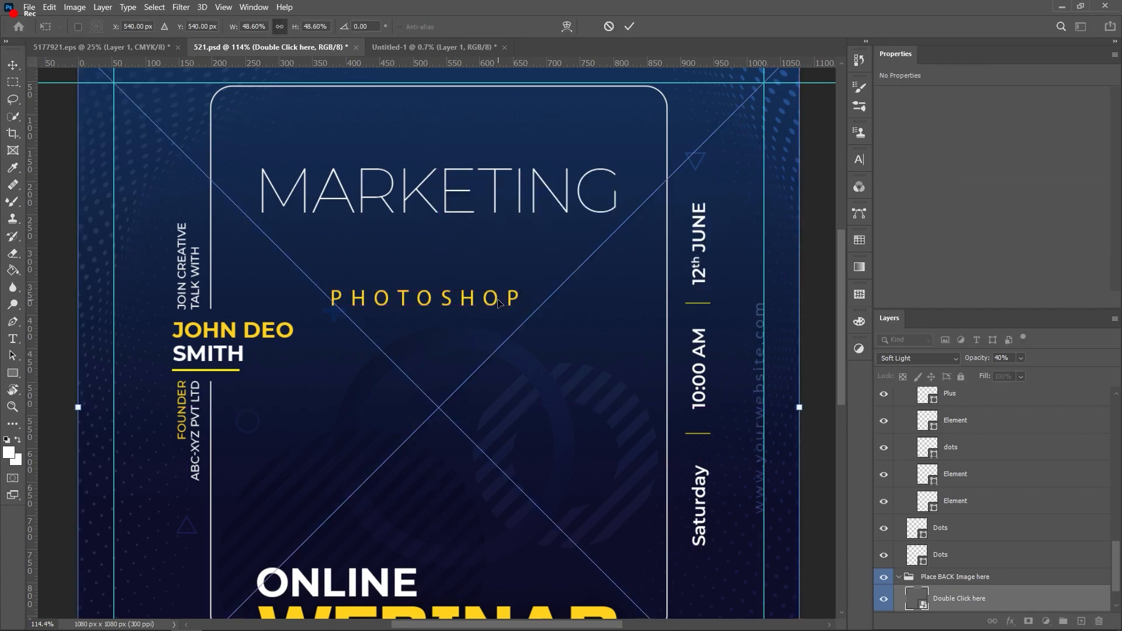
key("Return")
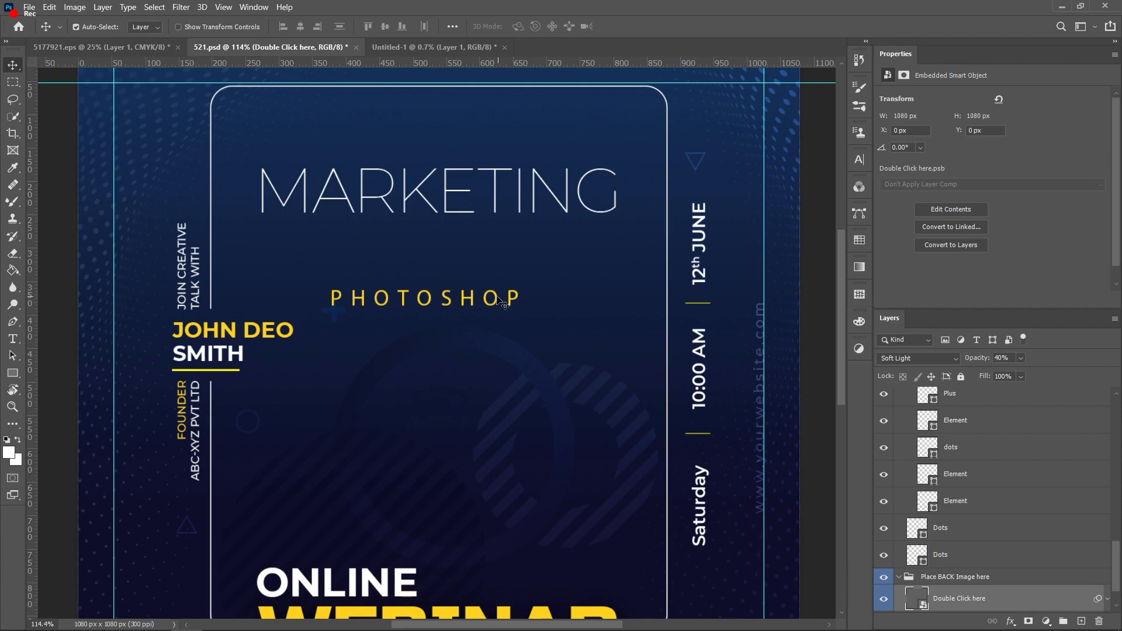
left_click(502, 300)
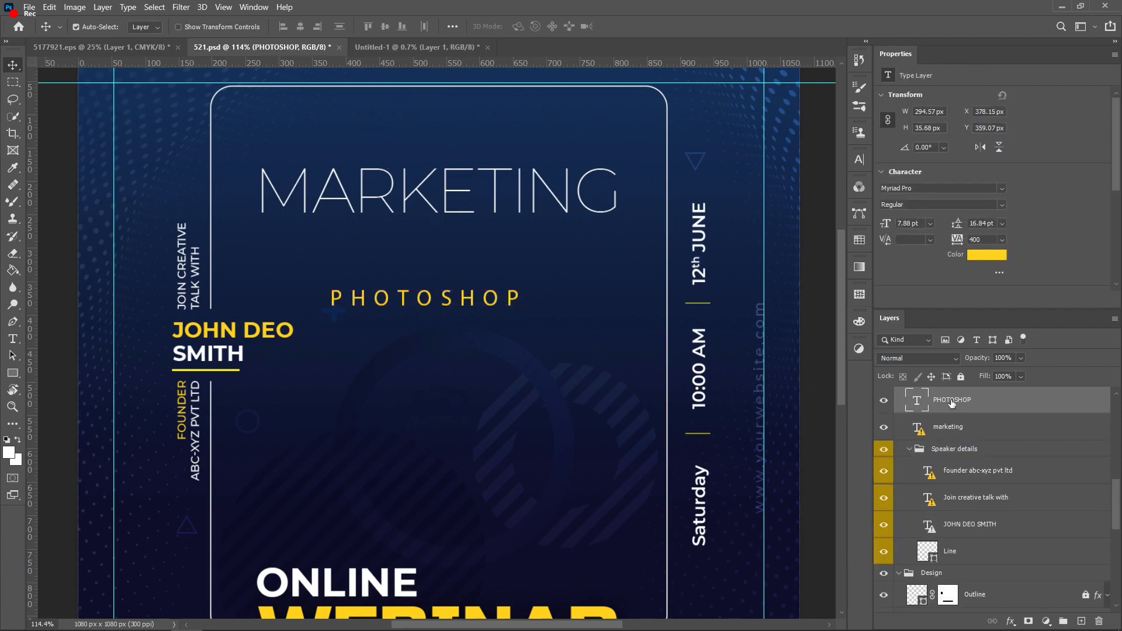
key("ctrl+t")
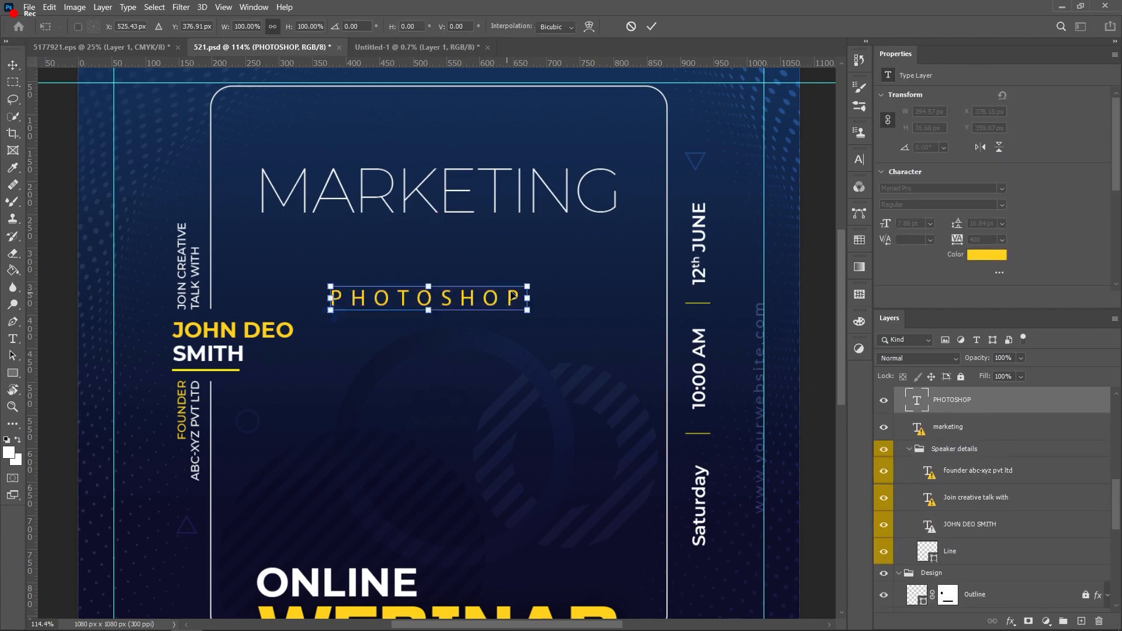
left_click_drag(527, 285, 701, 265)
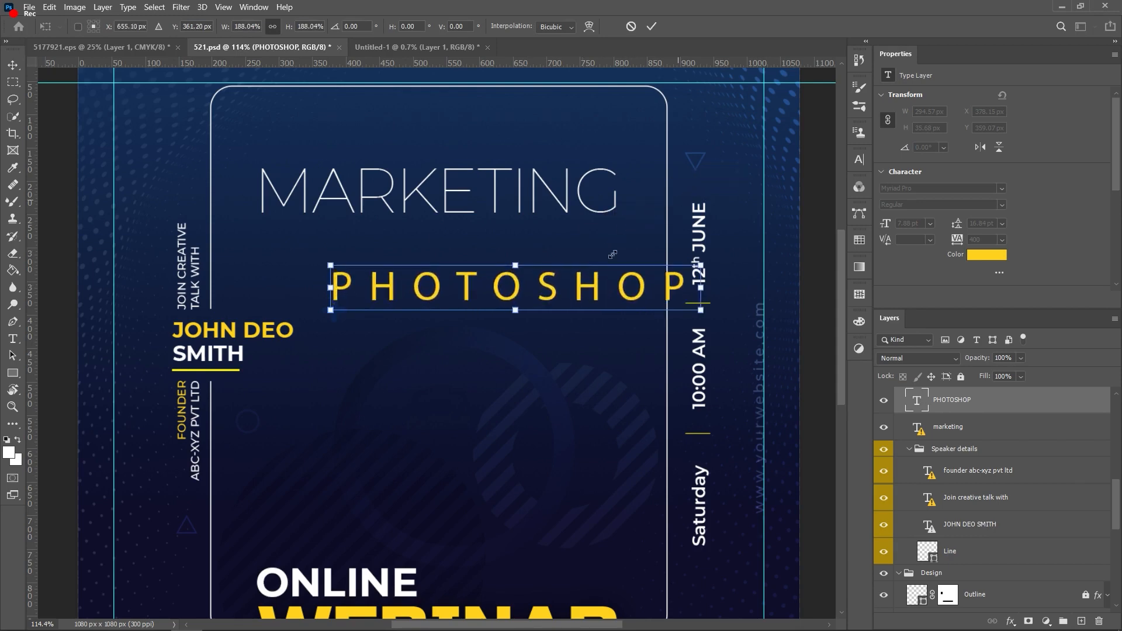
left_click_drag(602, 281, 528, 259)
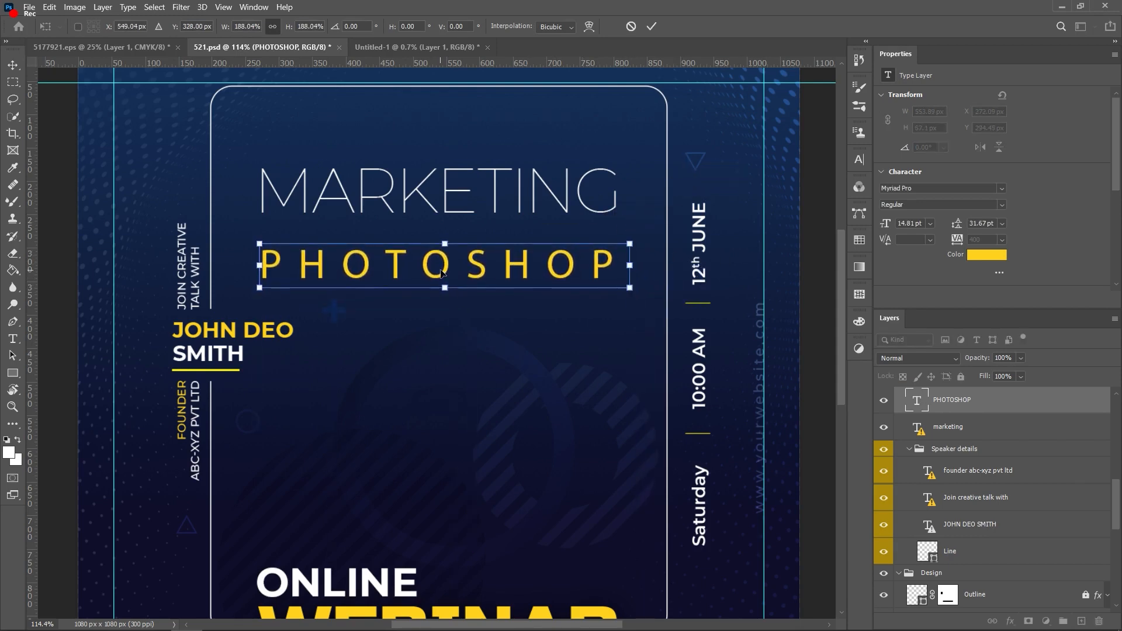
left_click_drag(445, 270, 440, 258)
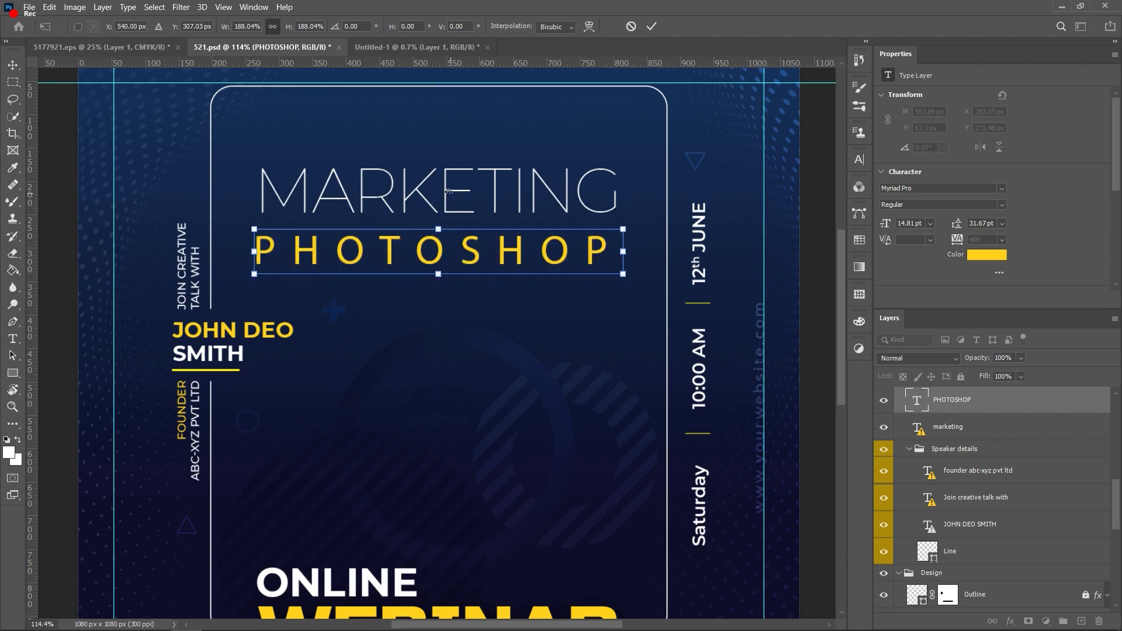
key("Escape")
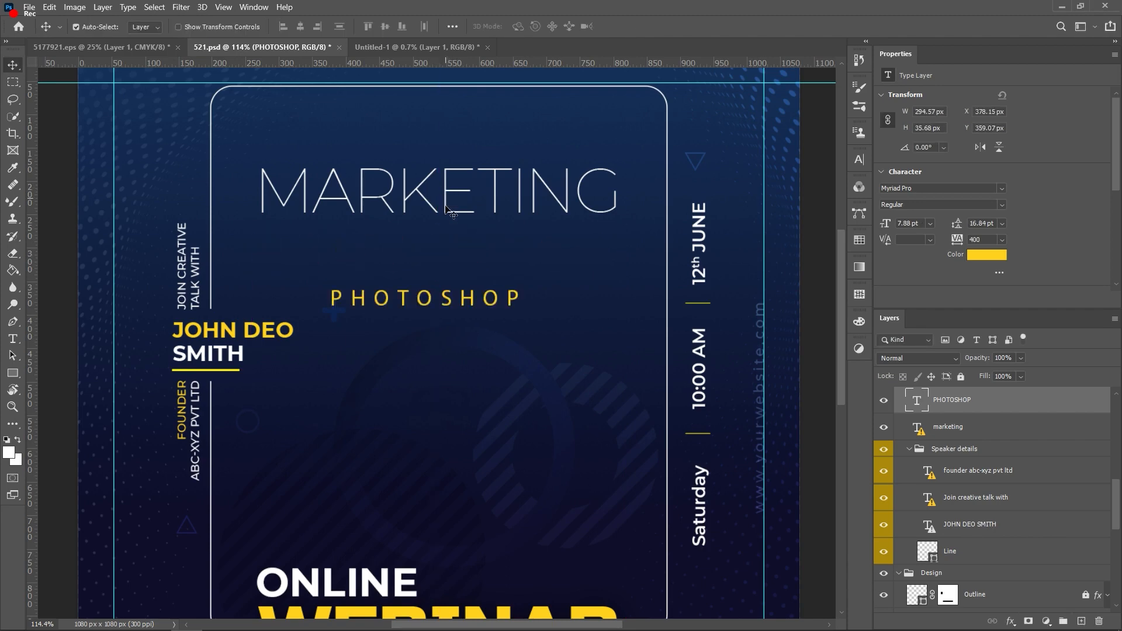
Step: Keep STRATEGIES deleted, then enlarge PHOTOSHOP to about double, centred under MARKETING
key("ctrl+z")
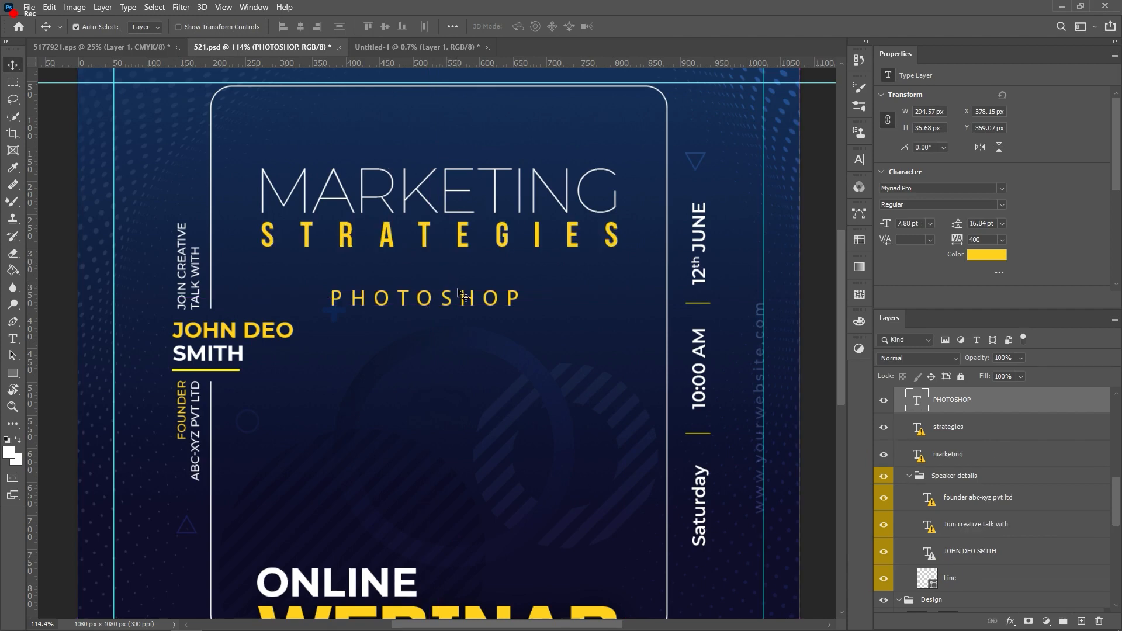
key("ctrl+shift+z")
left_click_drag(442, 302, 367, 275)
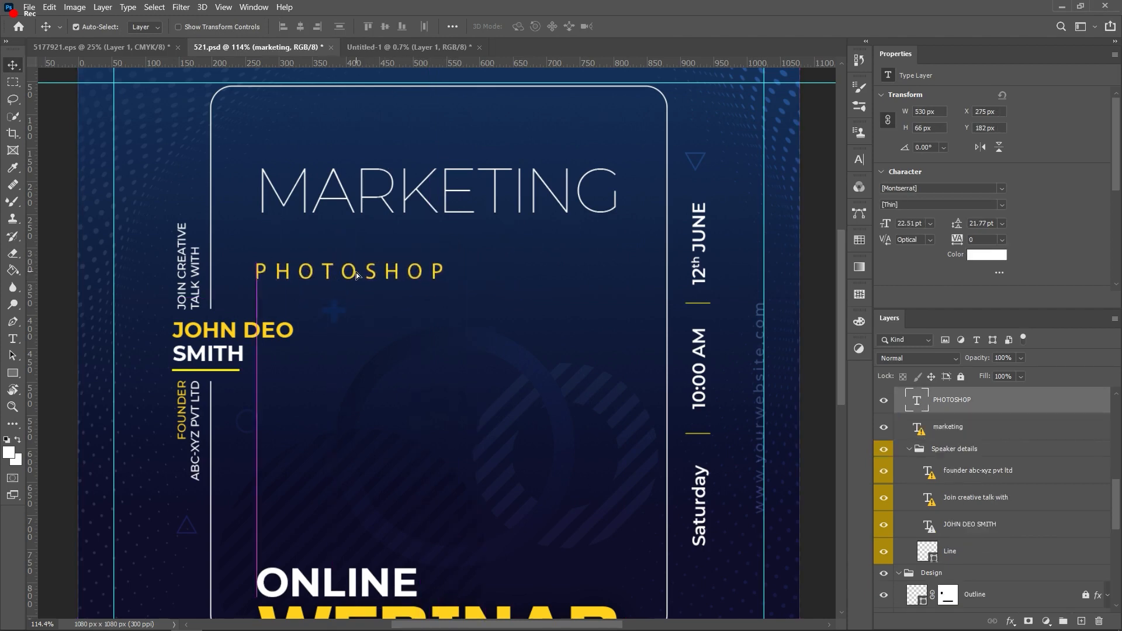
double_click(439, 269)
key("ctrl+Return")
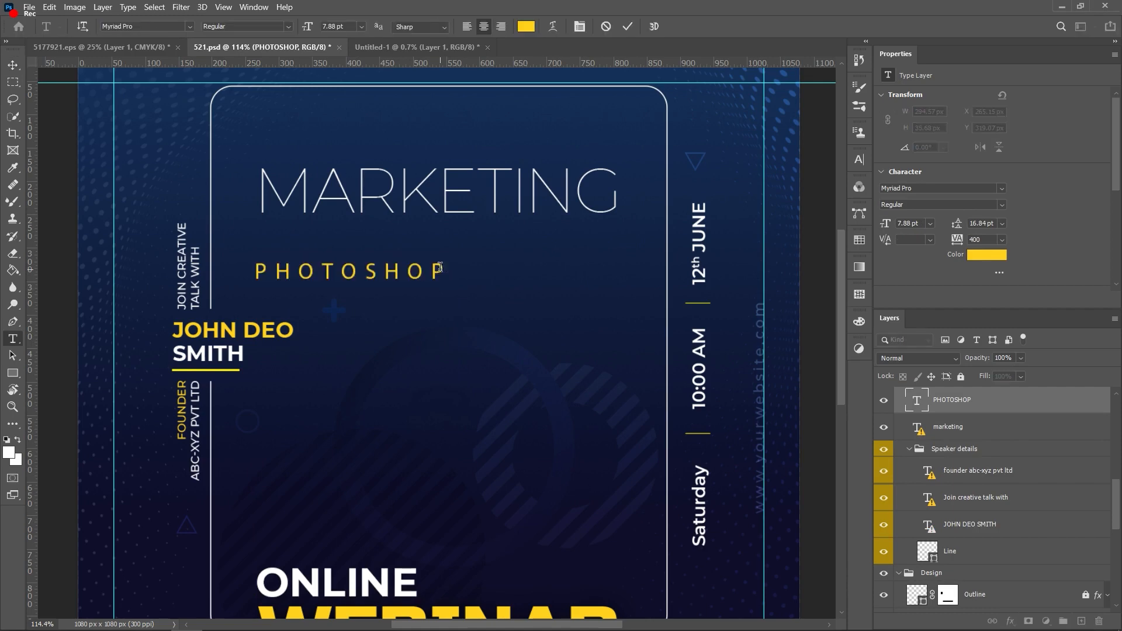
key("ctrl+t")
left_click_drag(455, 255, 632, 210)
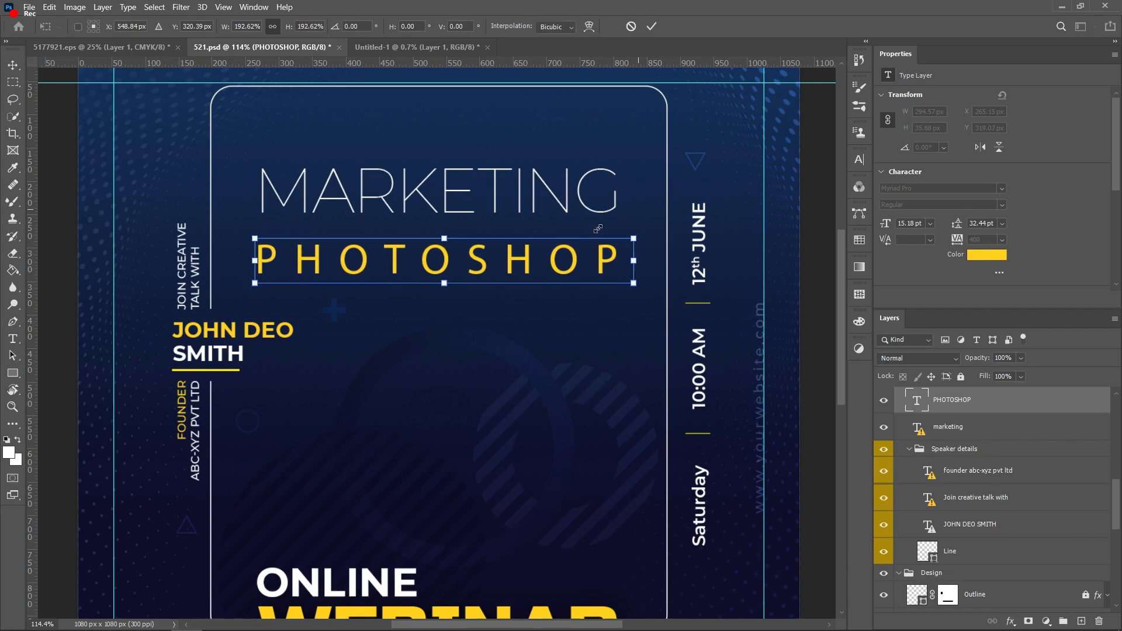
left_click_drag(531, 259, 533, 259)
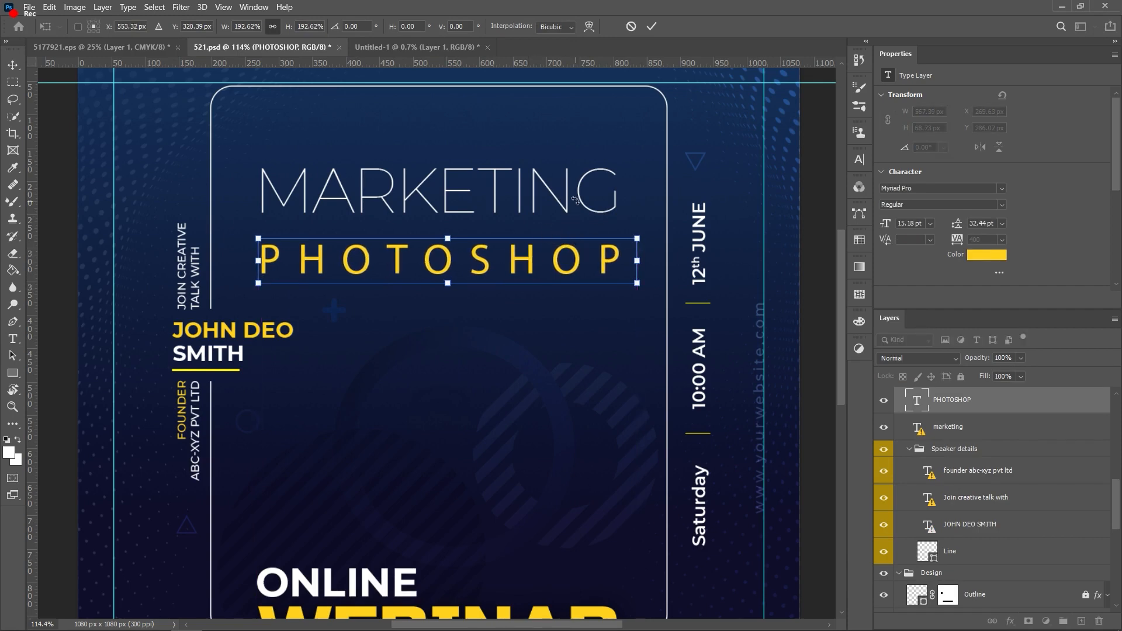
left_click(650, 26)
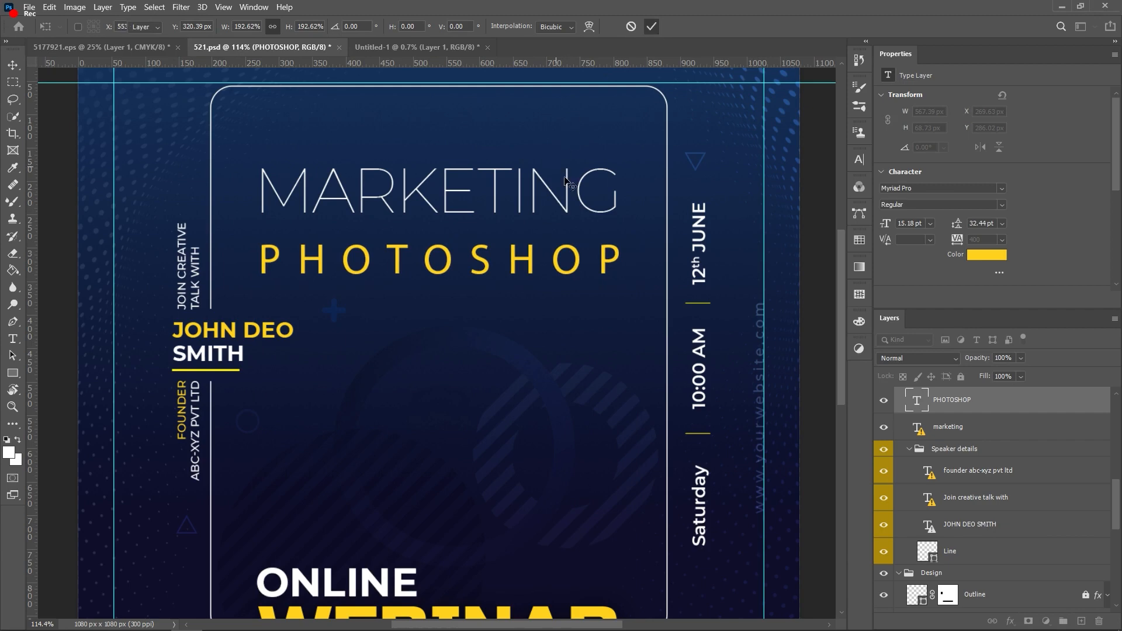
Step: Replace MARKETING's missing Montserrat Thin font and type MONTSERRAT TH into a font search
left_click(571, 186)
double_click(571, 186)
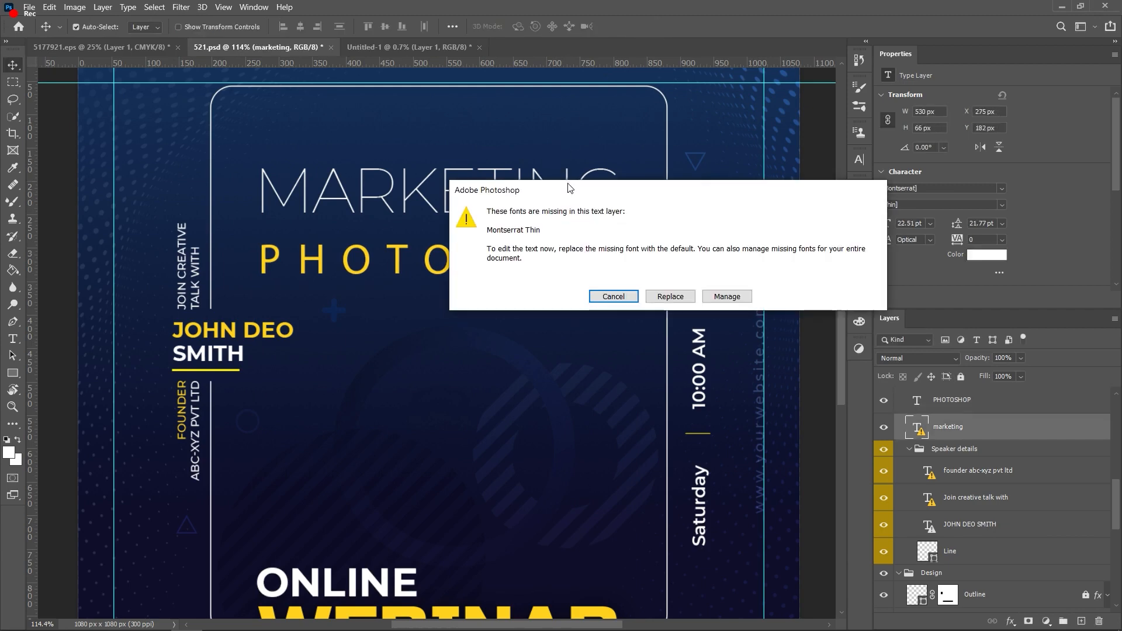
left_click(657, 296)
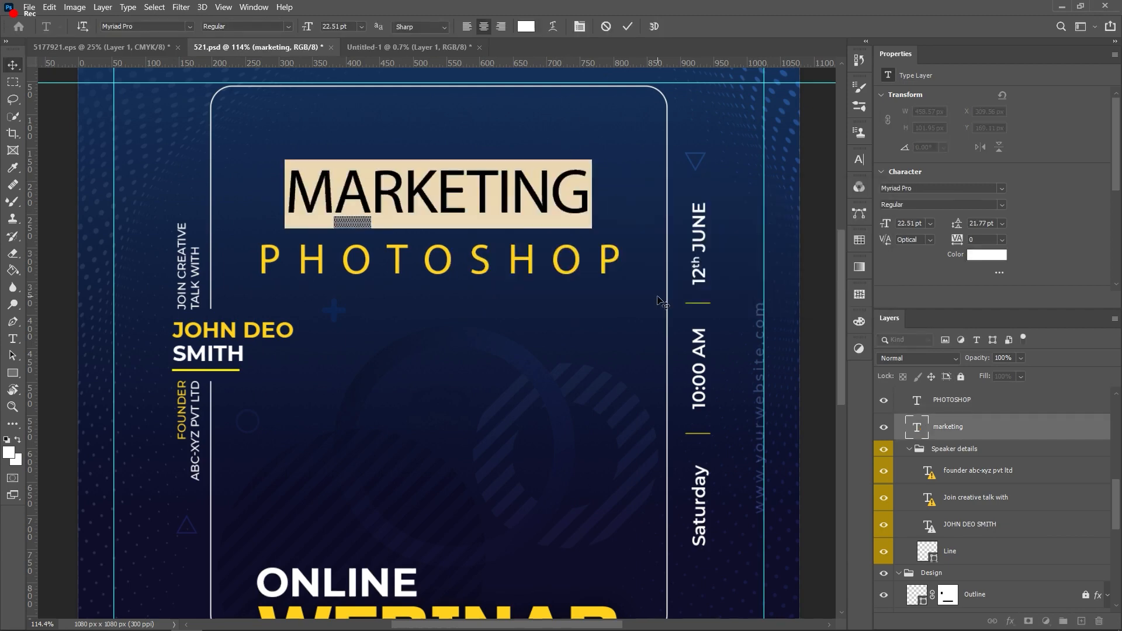
type("M")
type("ONTSE")
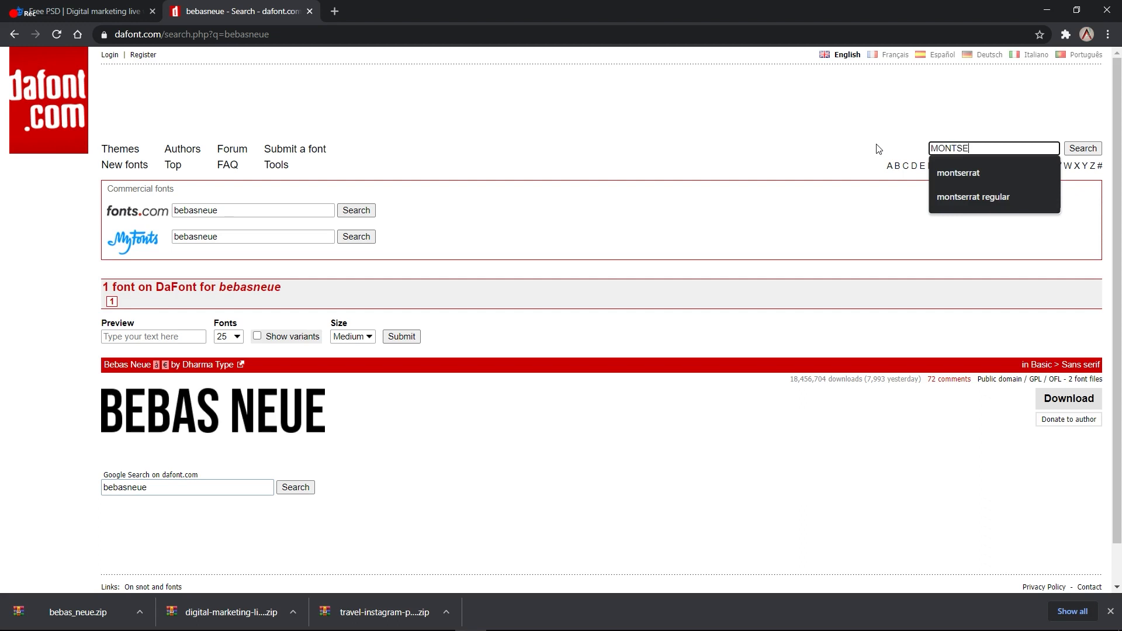
type("RRAT THIN")
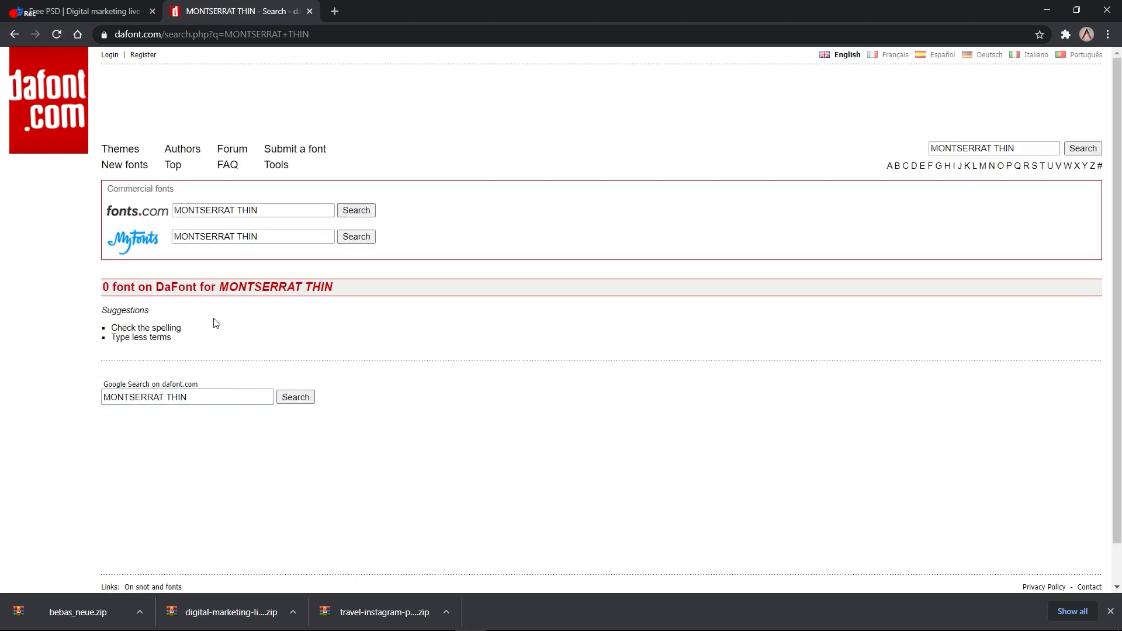
Step: Open a new browser tab and type MONTSERRAT THIN to search the web
left_click(334, 11)
type("MONTSERRAT T")
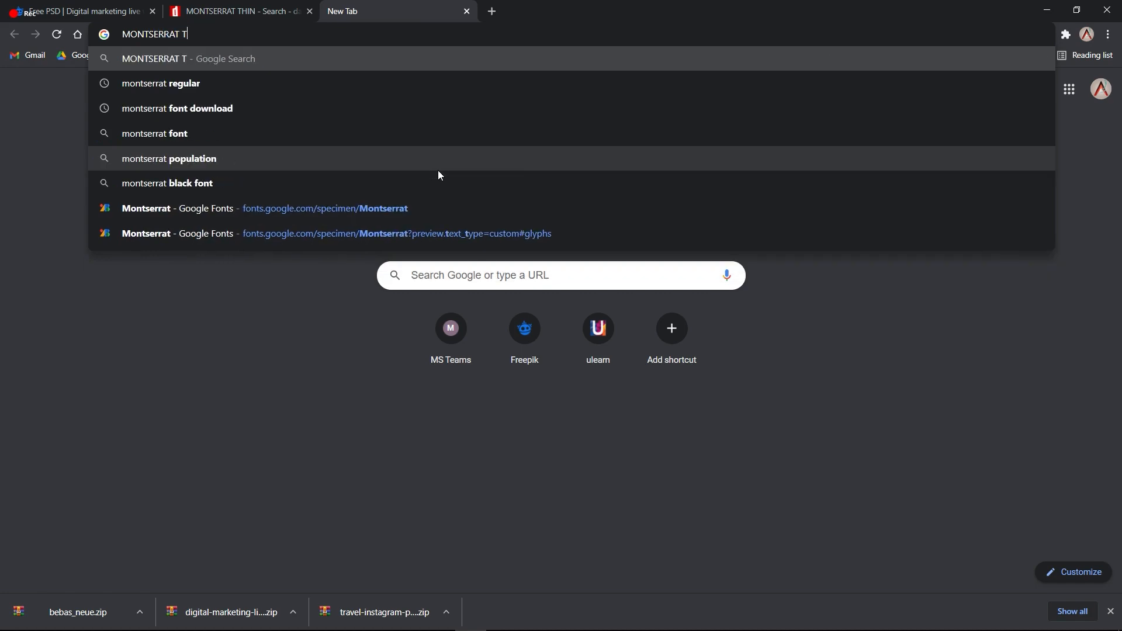
type("HIN")
Step: Search Google for Montserrat Thin and open the FFonts.net Montserrat Thin page
key("Return")
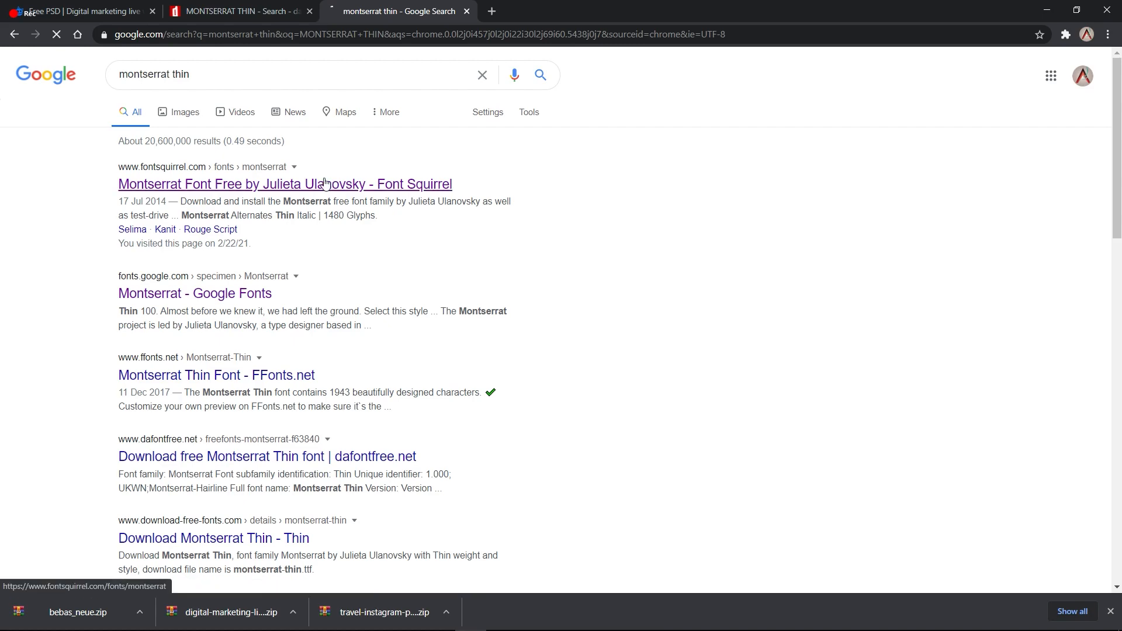
left_click(274, 186)
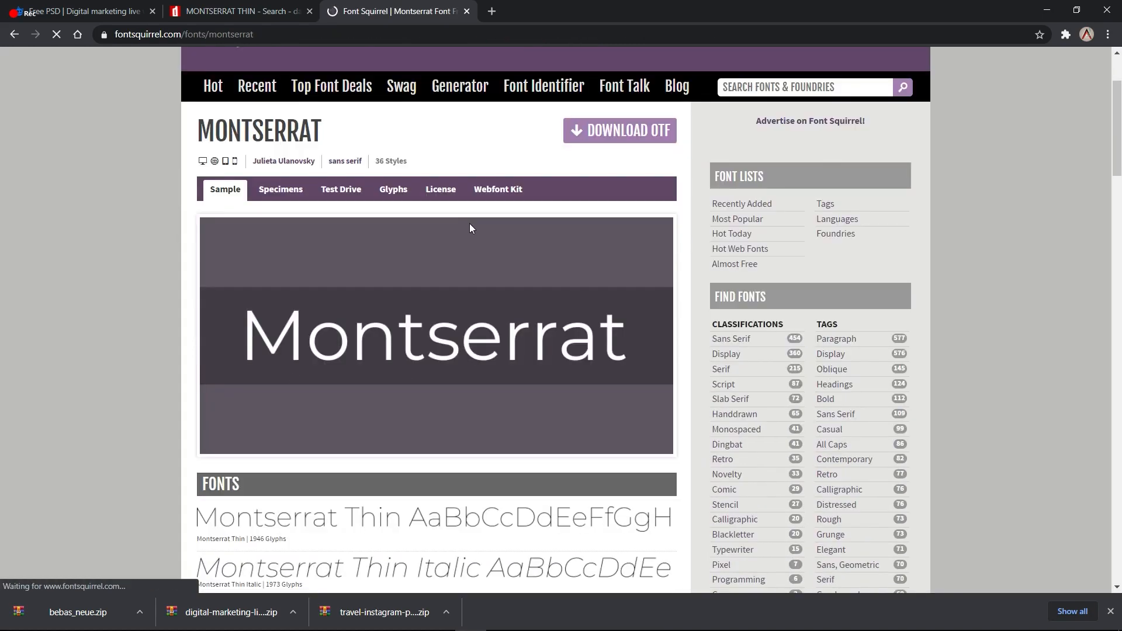
key("alt+Left")
scroll(169, 279, "up", 3)
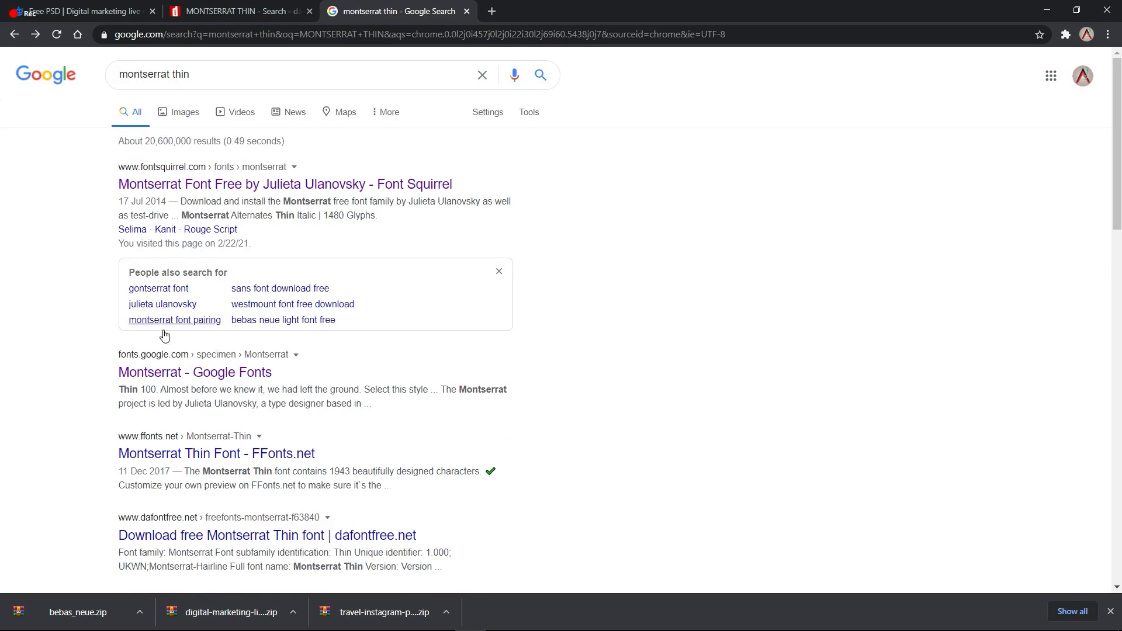
left_click(196, 458)
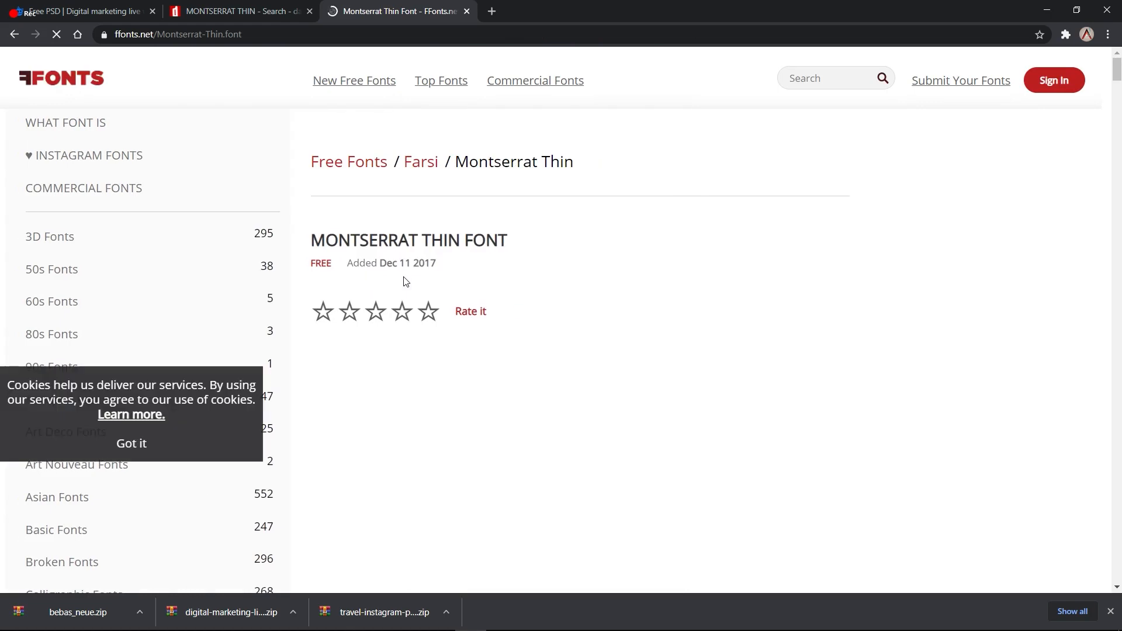
scroll(406, 281, "down", 1)
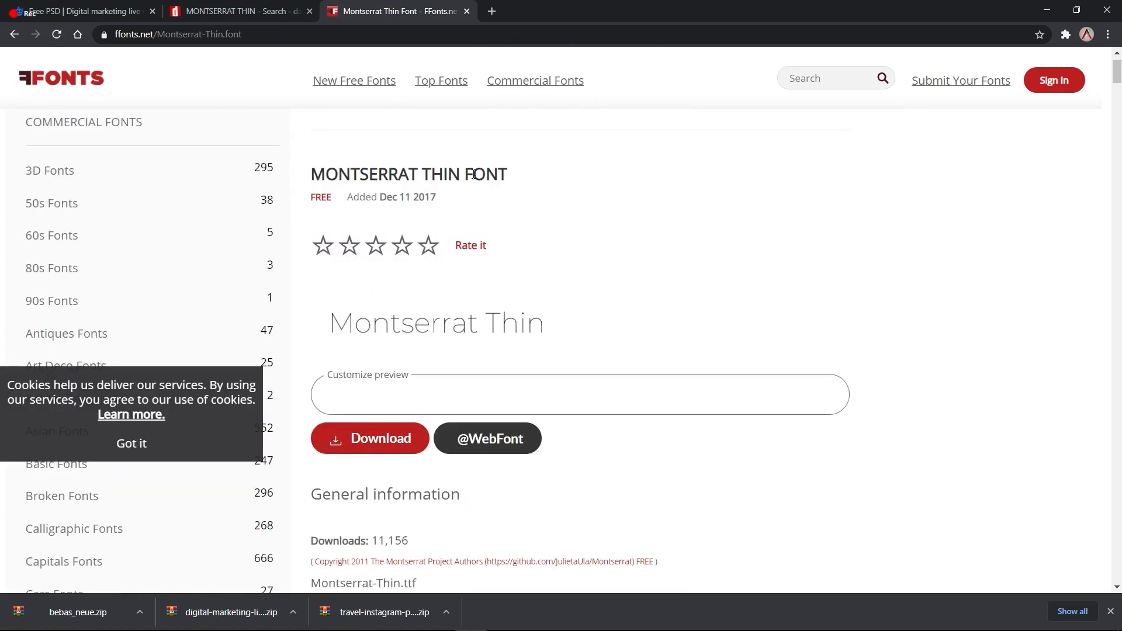
scroll(473, 174, "down", 1)
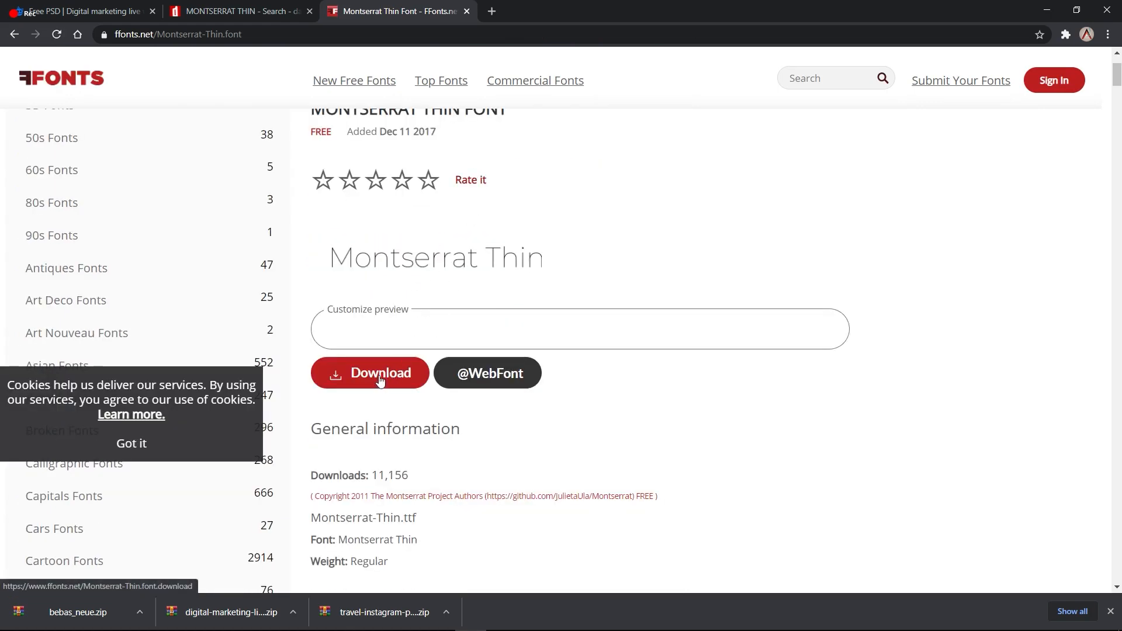
scroll(383, 350, "down", 2)
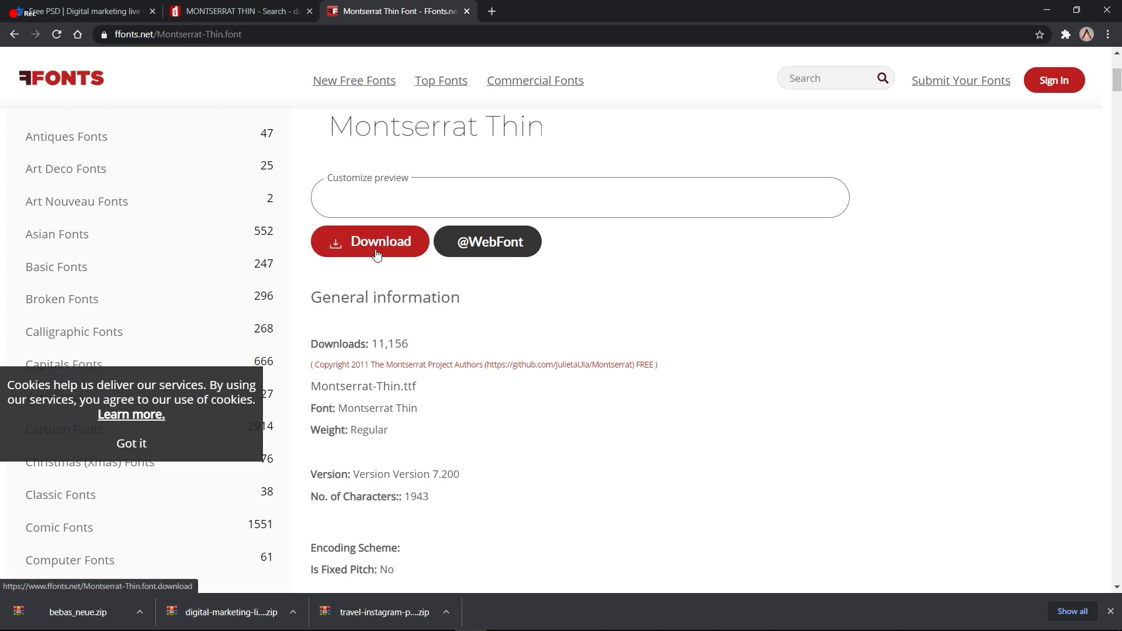
scroll(376, 251, "up", 1)
Step: Download Montserrat-Thin.zip and set it to open once finished
left_click(360, 309)
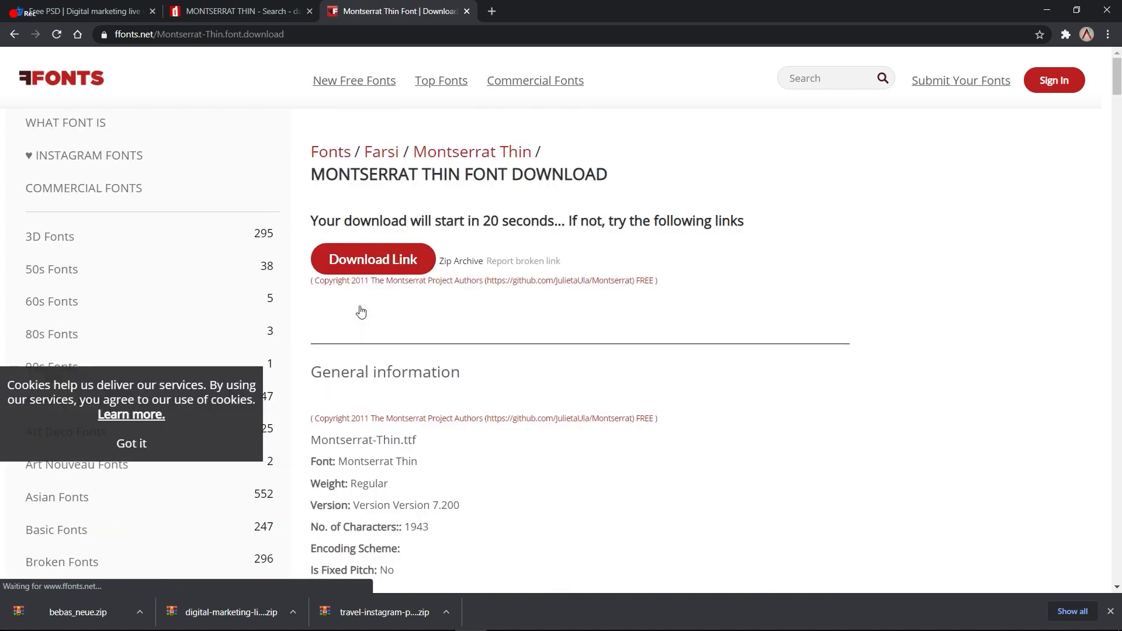
left_click(363, 275)
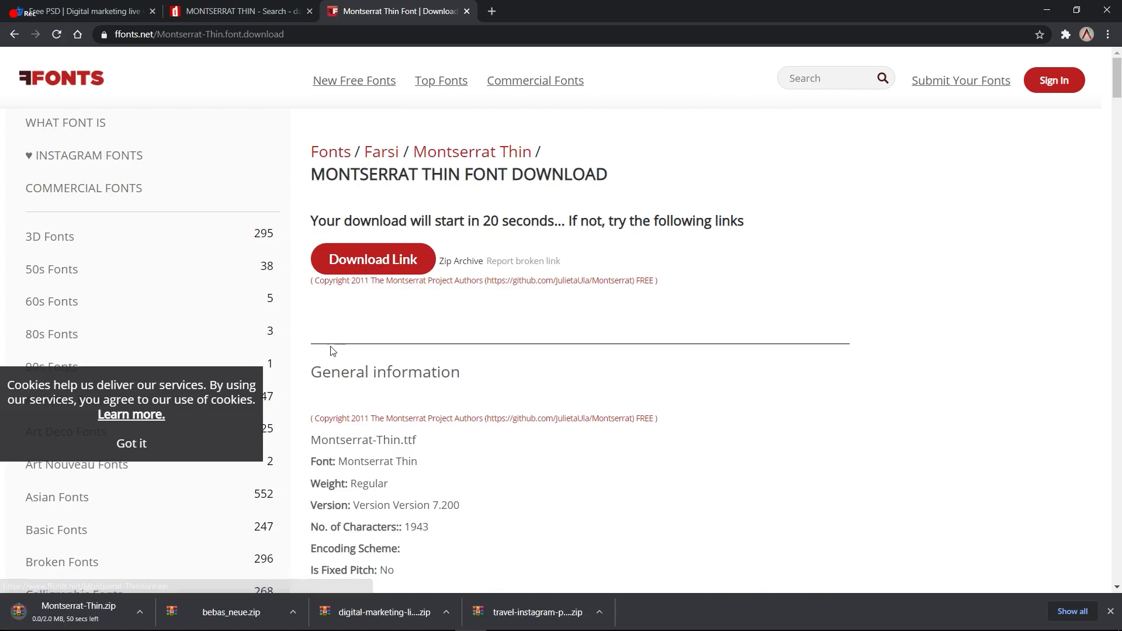
left_click(139, 612)
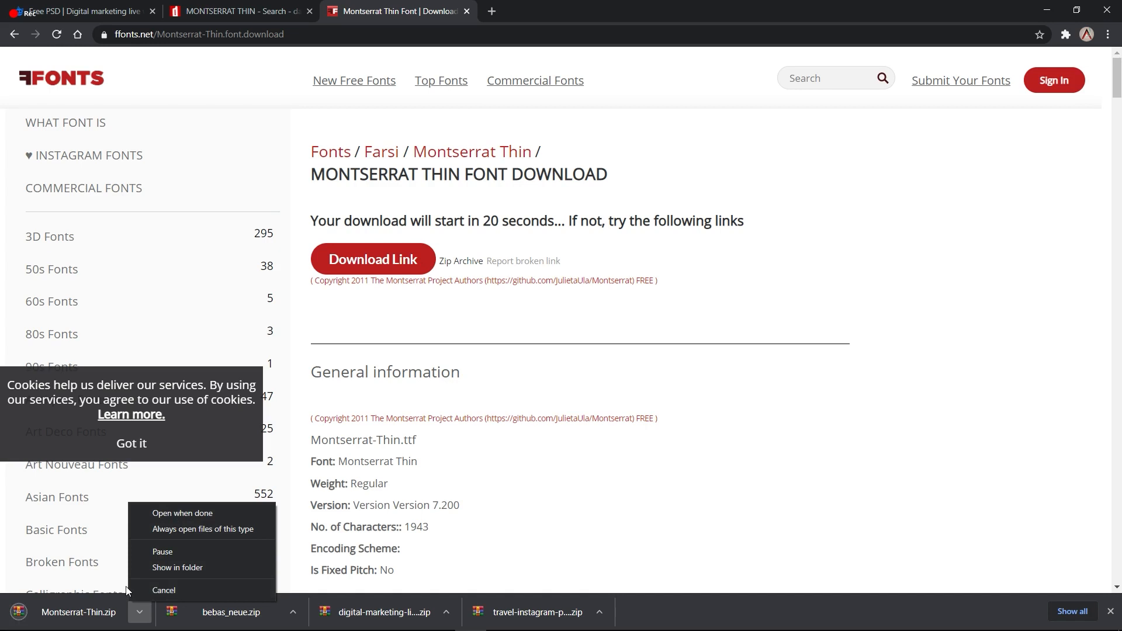
left_click(186, 514)
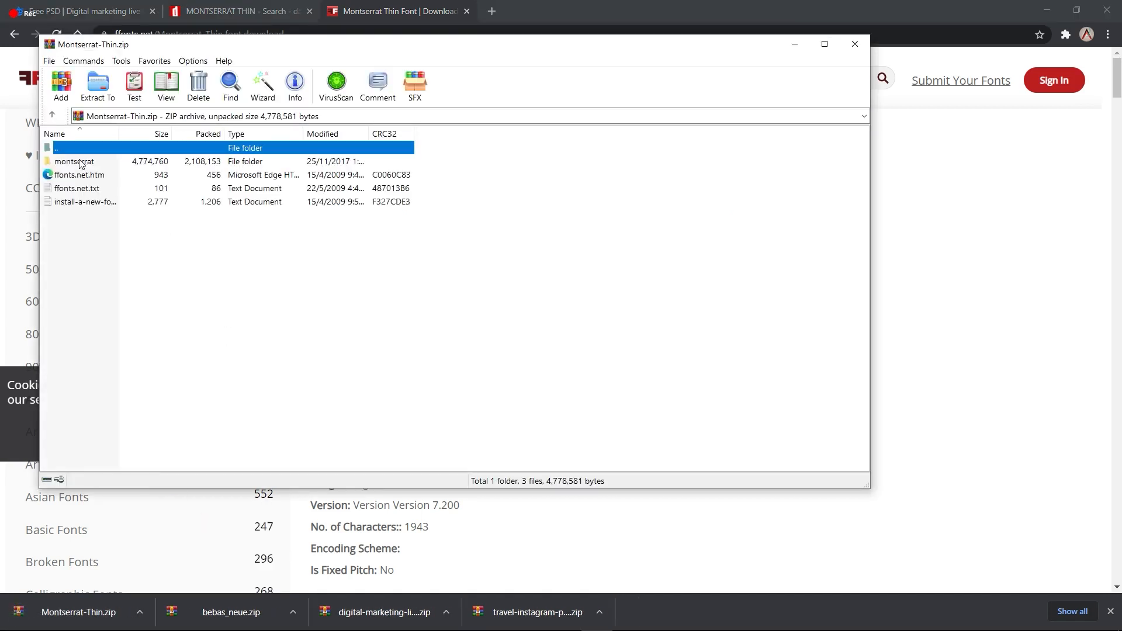
Step: Install Montserrat-Thin.ttf from the archive's montserrat folder
double_click(74, 162)
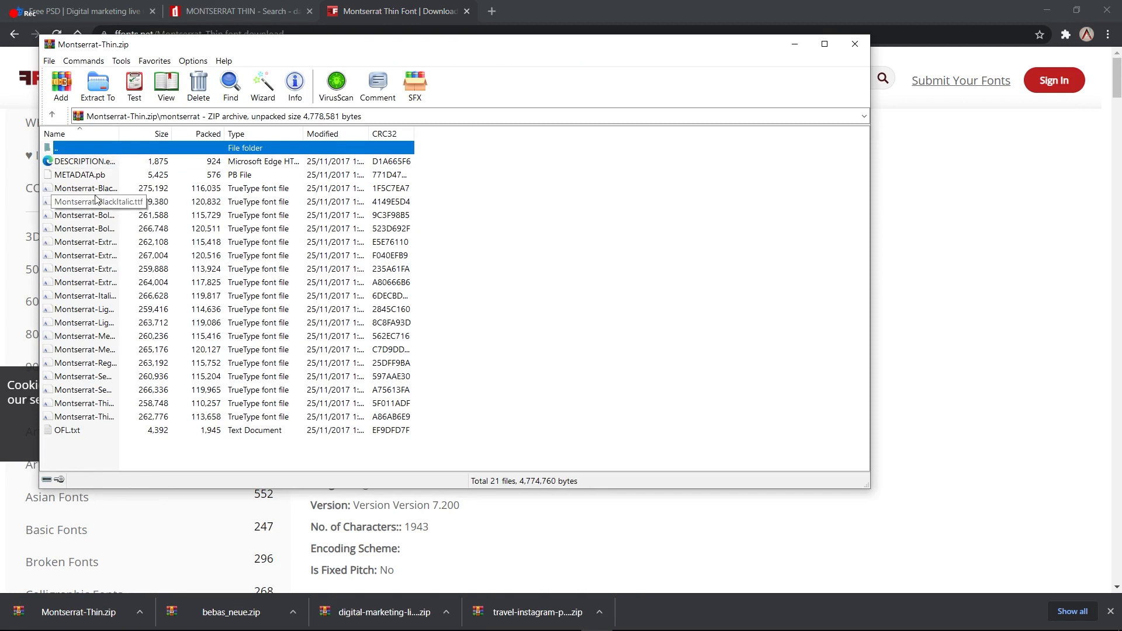
left_click(101, 193)
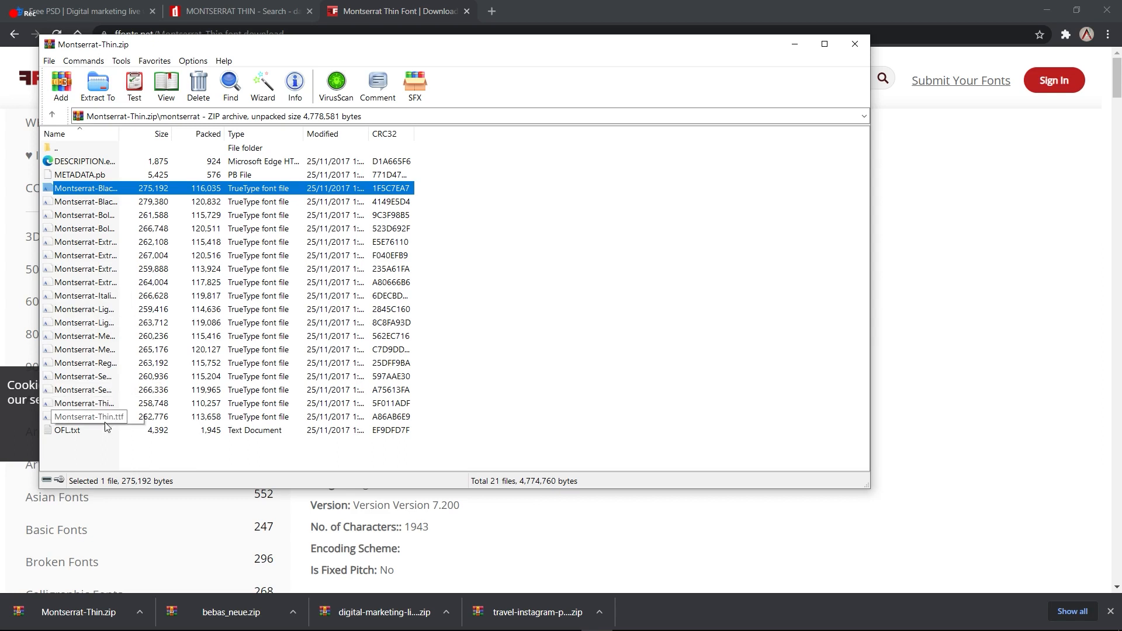
left_click(104, 404)
double_click(104, 403)
left_click(84, 53)
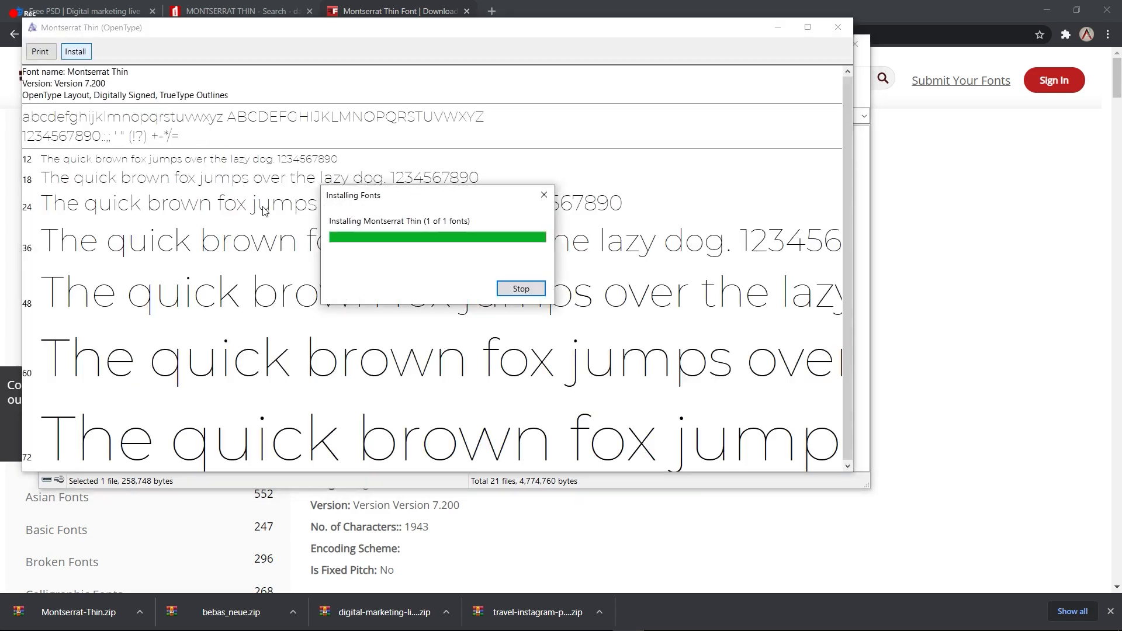
left_click(838, 26)
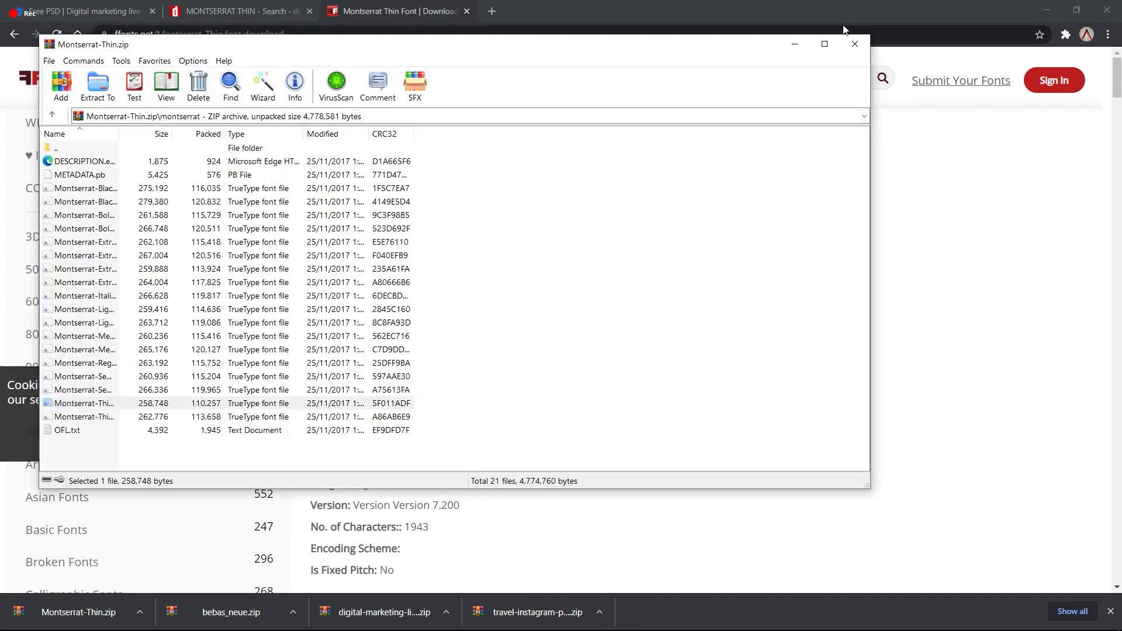
Step: Glance at Montserrat Thin Italic, then switch back to the Photoshop poster
double_click(84, 422)
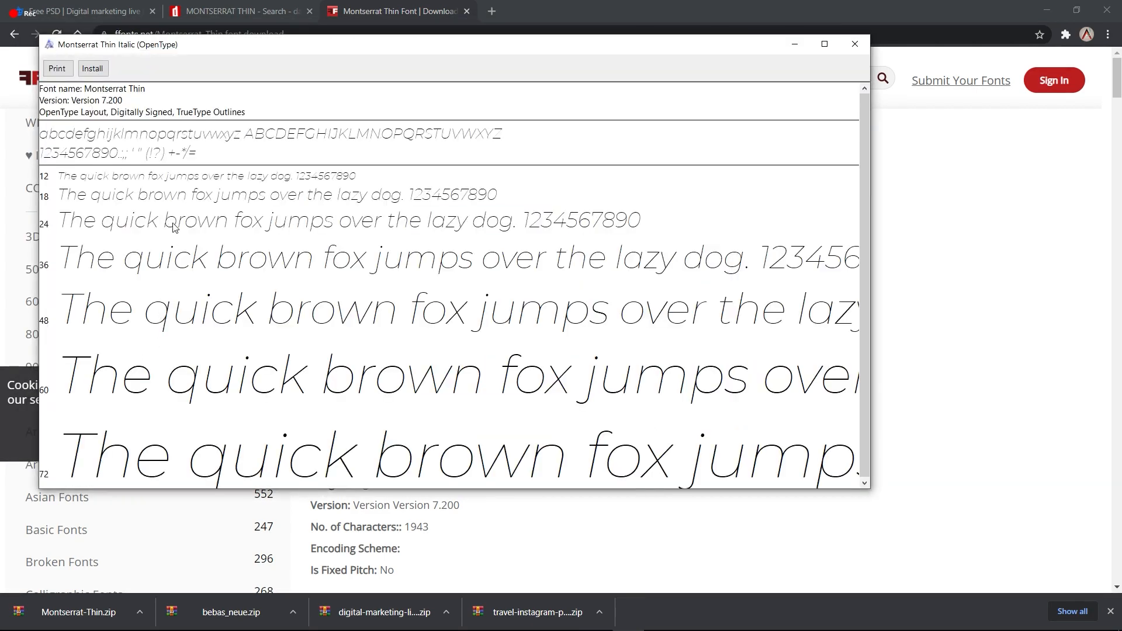
left_click(854, 44)
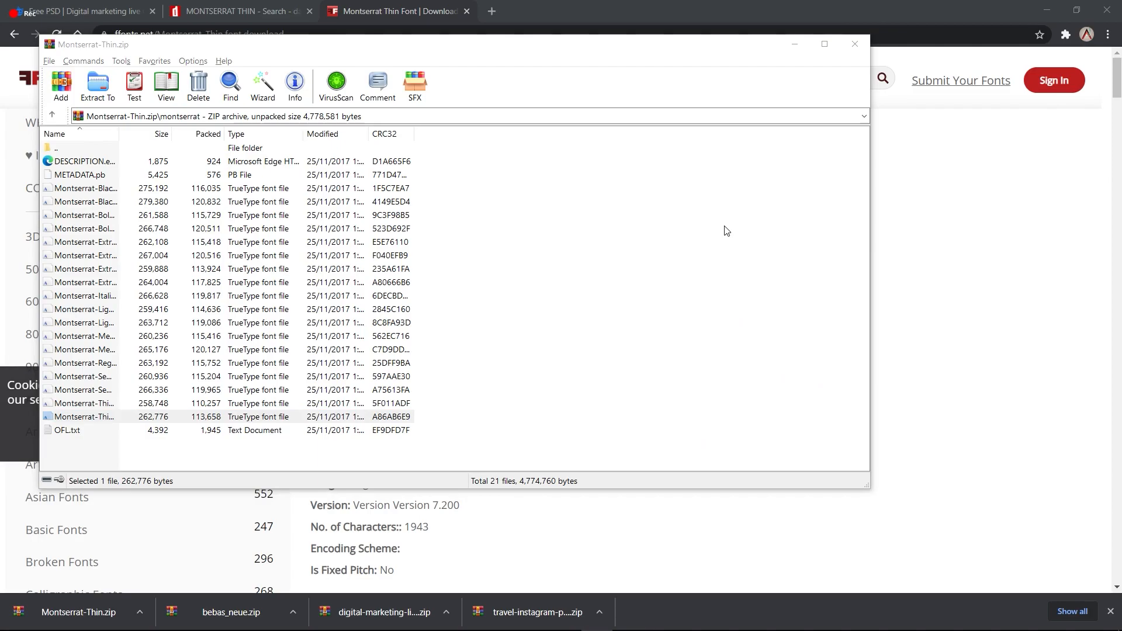
key("alt+Tab")
key("alt+Tab")
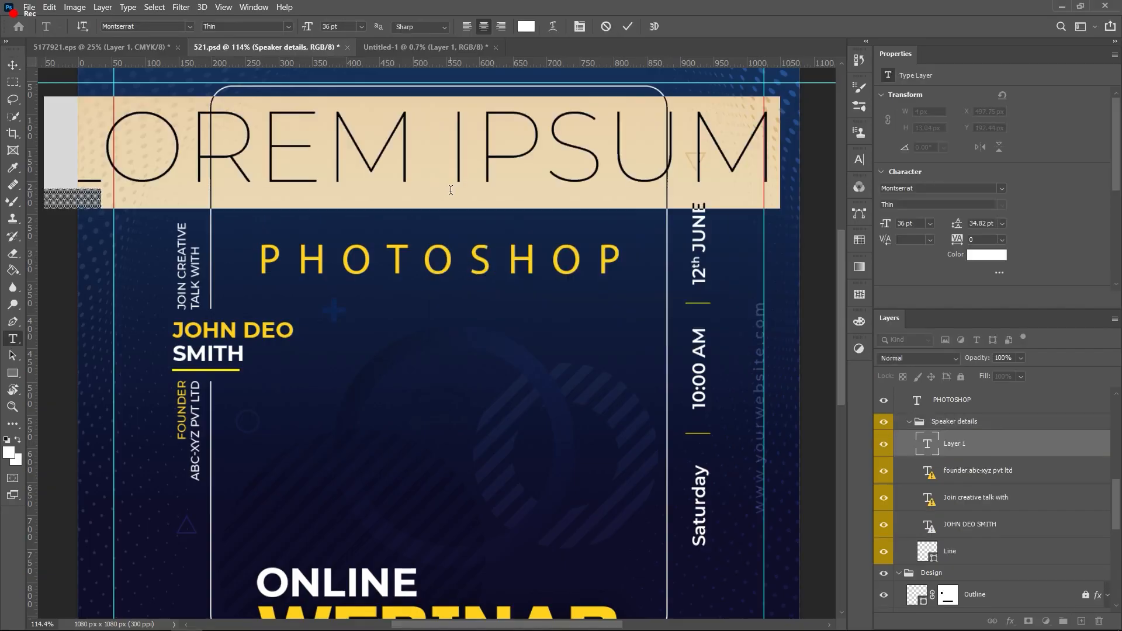
Step: Change the MARKETING headline to TUTORIAL and shrink it to about three quarters
type("TUTORIA")
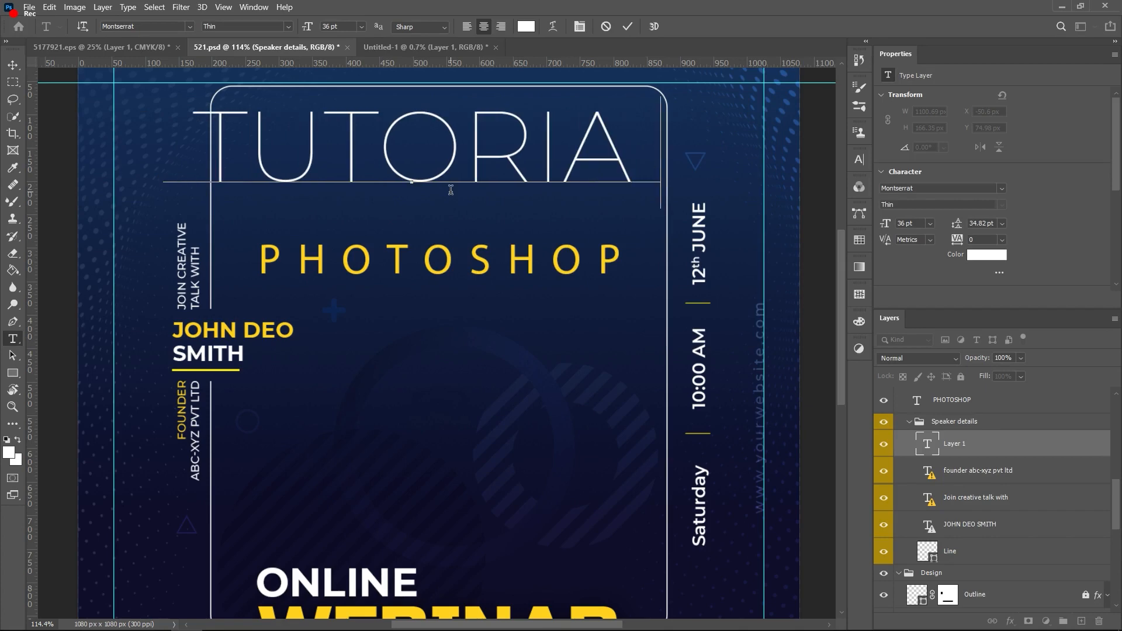
type("L")
key("ctrl+Return")
key("ctrl+t")
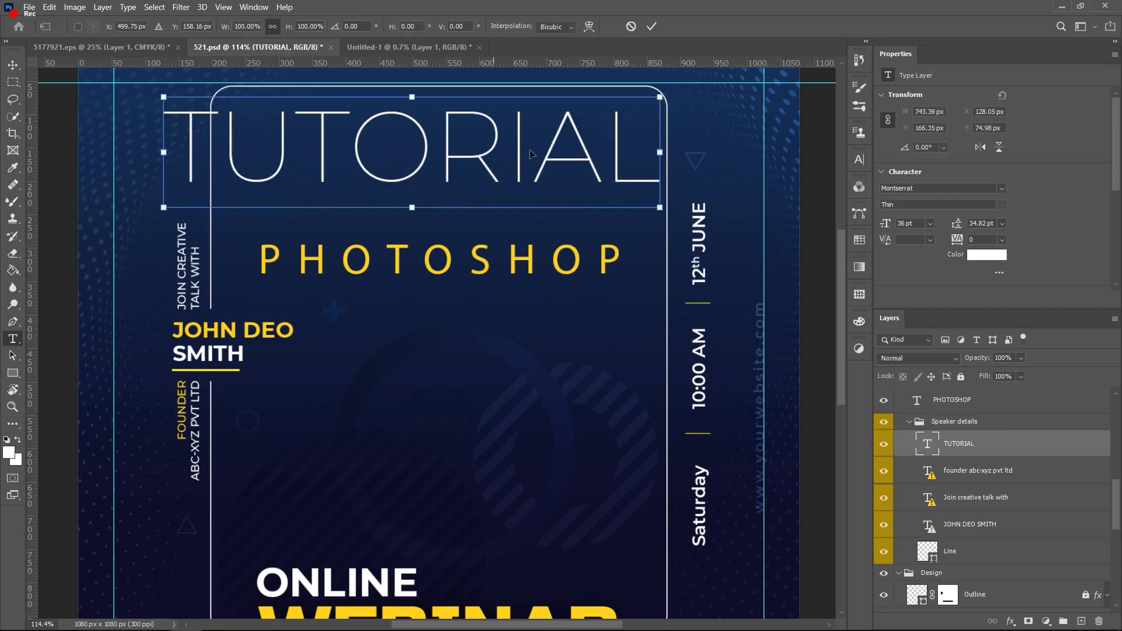
left_click_drag(659, 92, 522, 127)
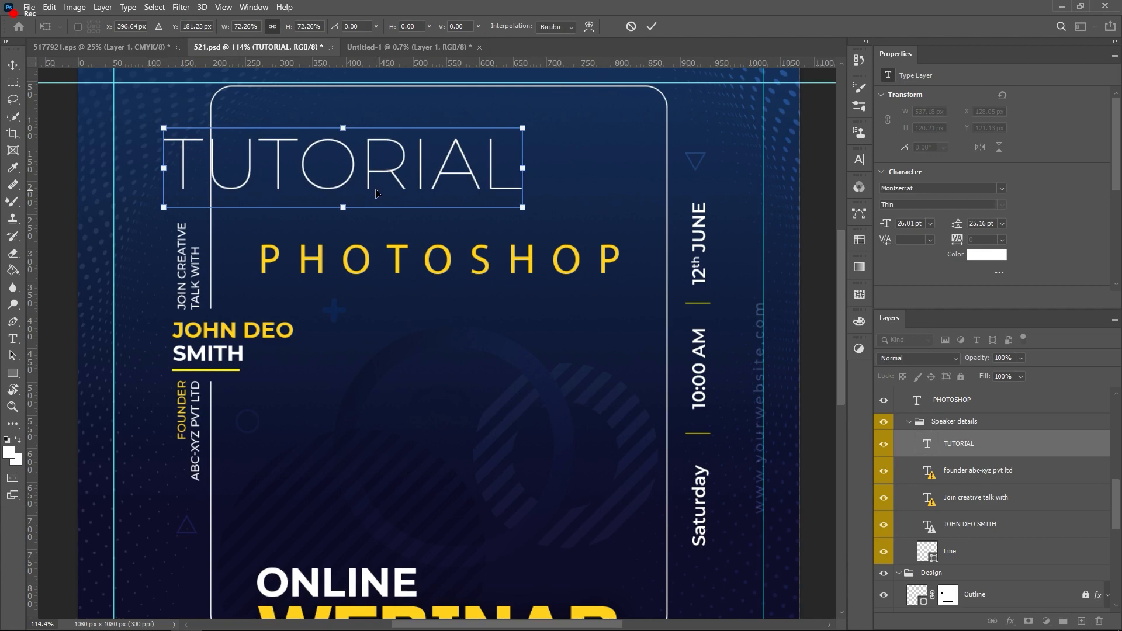
key("Right")
key("Right")
key("Right")
key("Right")
key("Right")
key("Right")
key("Right")
key("Right")
key("Right")
key("Right")
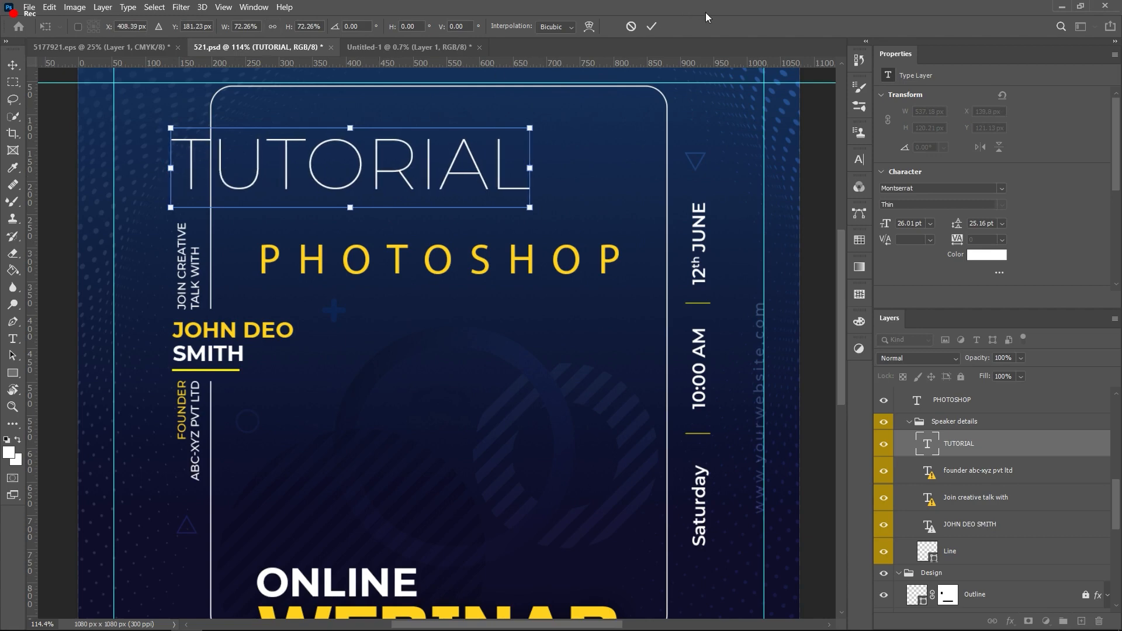
left_click(652, 29)
Step: Centre TUTORIAL above PHOTOSHOP and enlarge it slightly to about 103%
key("v")
left_click_drag(291, 183, 367, 184)
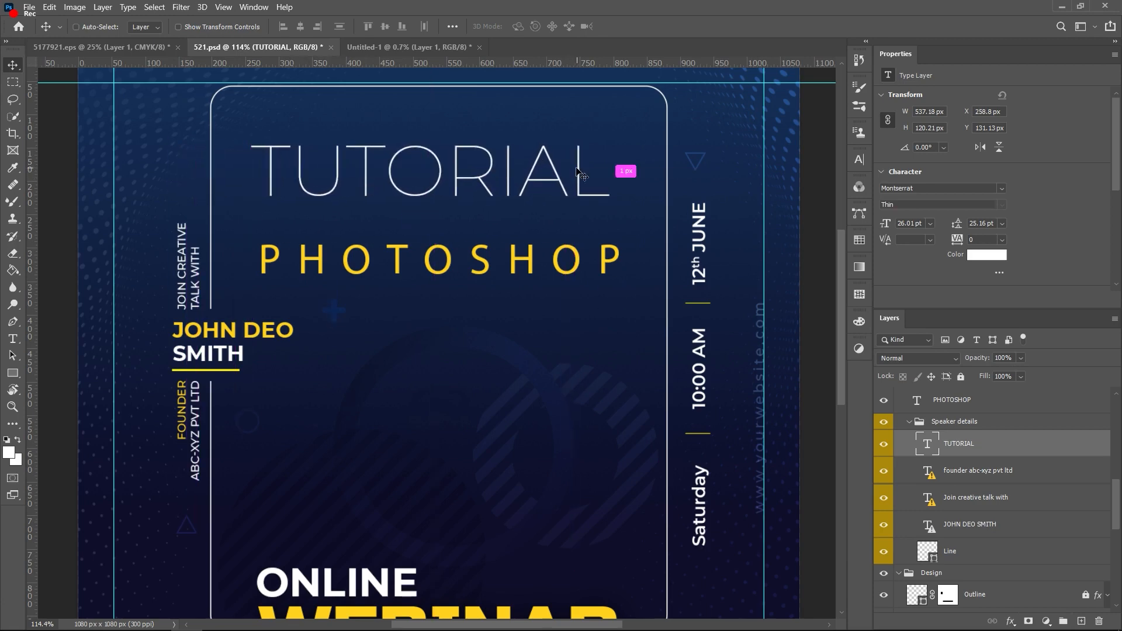
key("ctrl+t")
left_click_drag(609, 133, 620, 123)
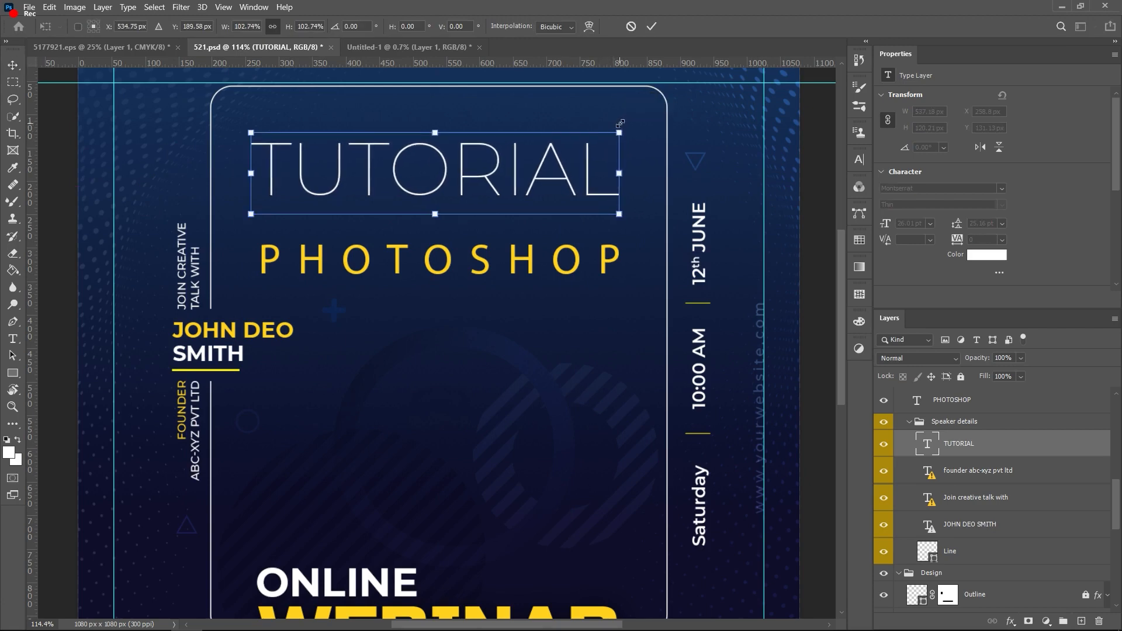
left_click(652, 27)
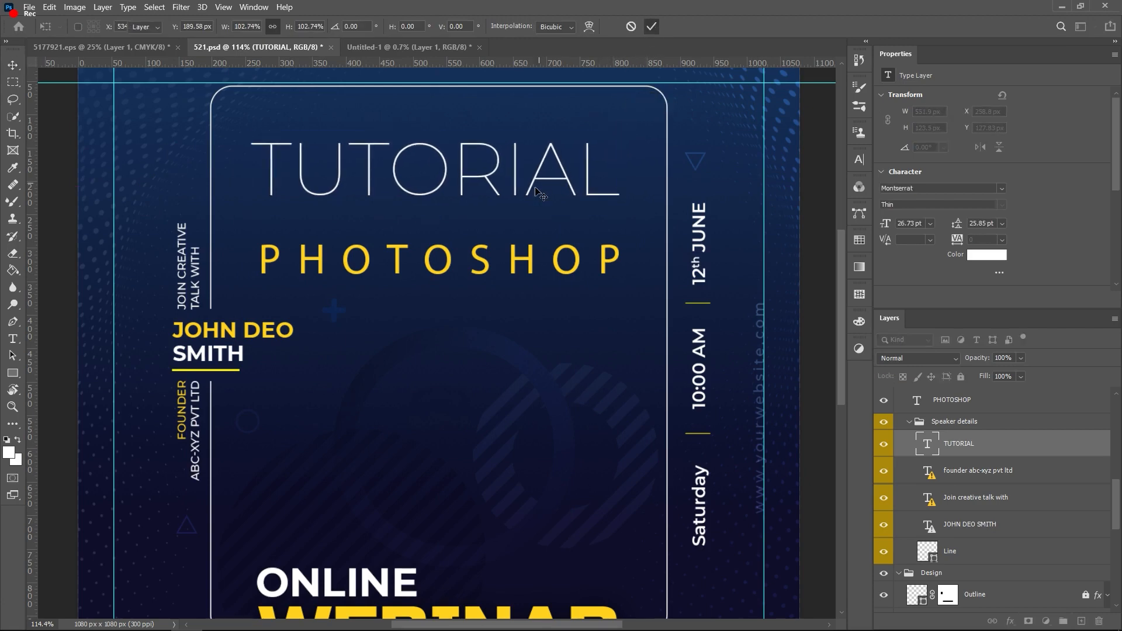
left_click(450, 260)
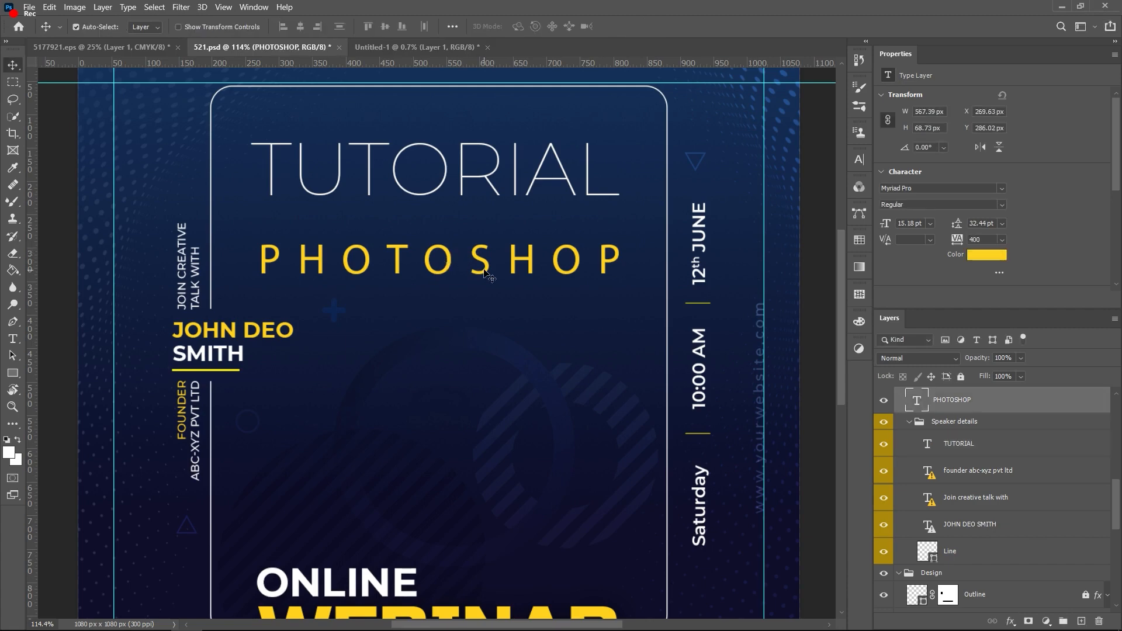
Step: Nudge PHOTOSHOP up closer to TUTORIAL, slightly left and a pixel down
key("shift+Up")
key("shift+Up")
key("shift+Up")
key("shift+Up")
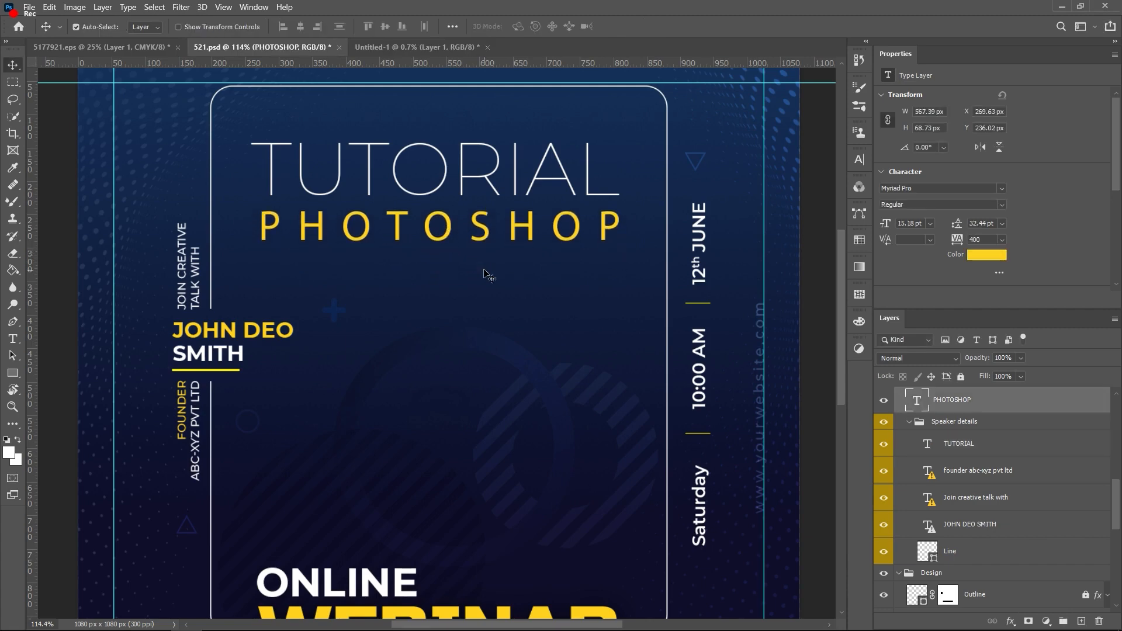
key("shift+Up")
key("Left")
key("Left")
key("Left")
key("Left")
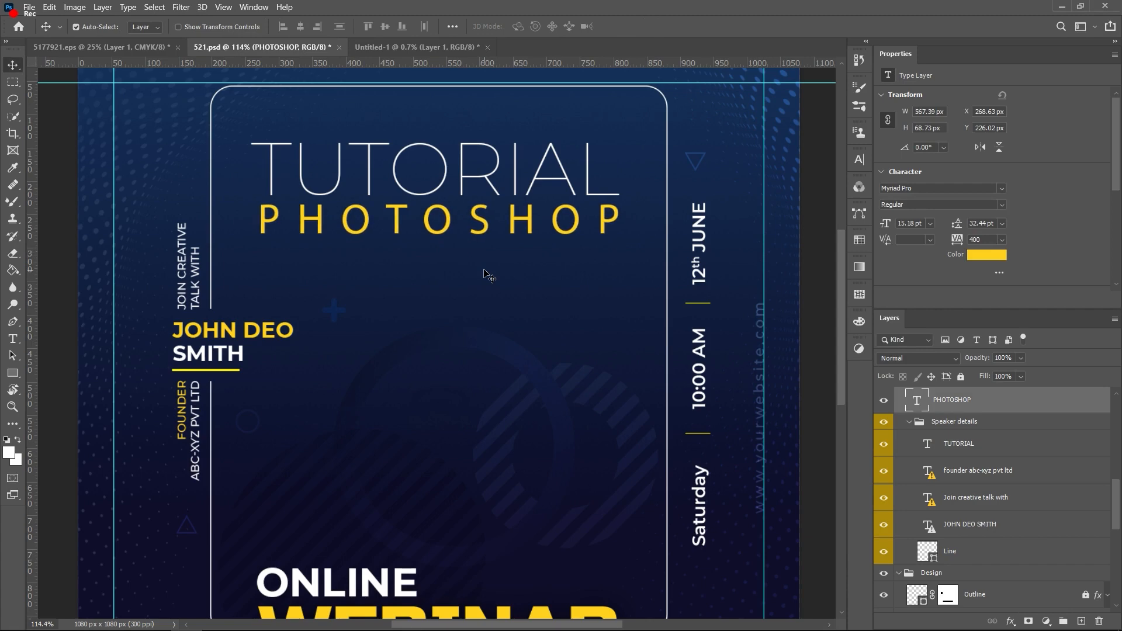
key("Down")
key("Down")
key("Down")
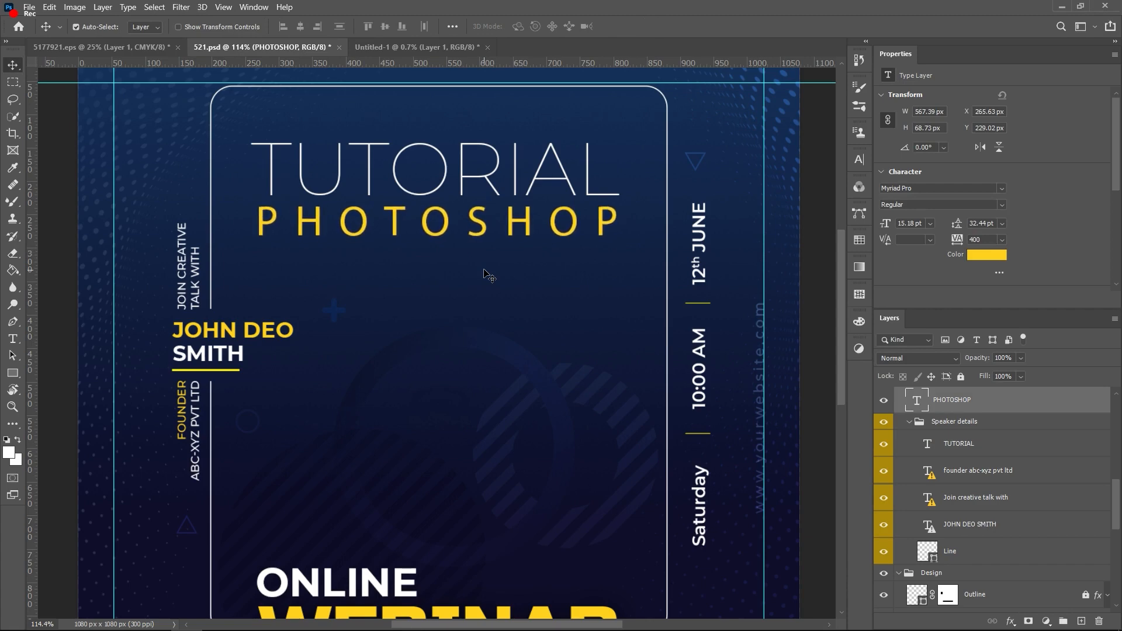
key("Down")
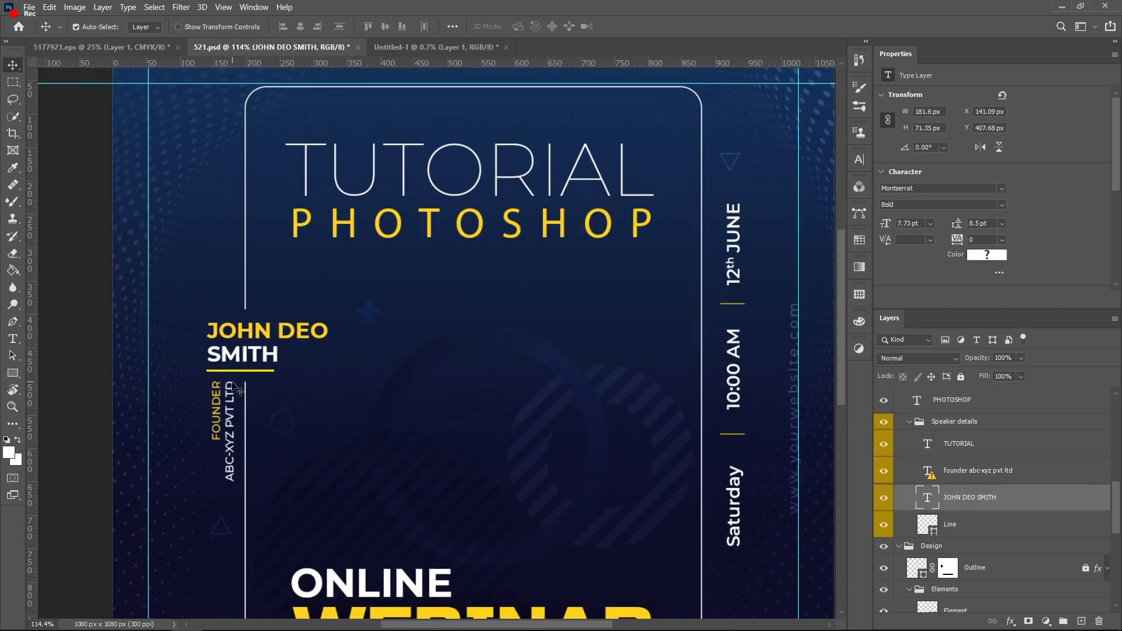
Step: Select the speaker-name layer, zoom in and out to check the flyer, then switch to Chrome
left_click(237, 390)
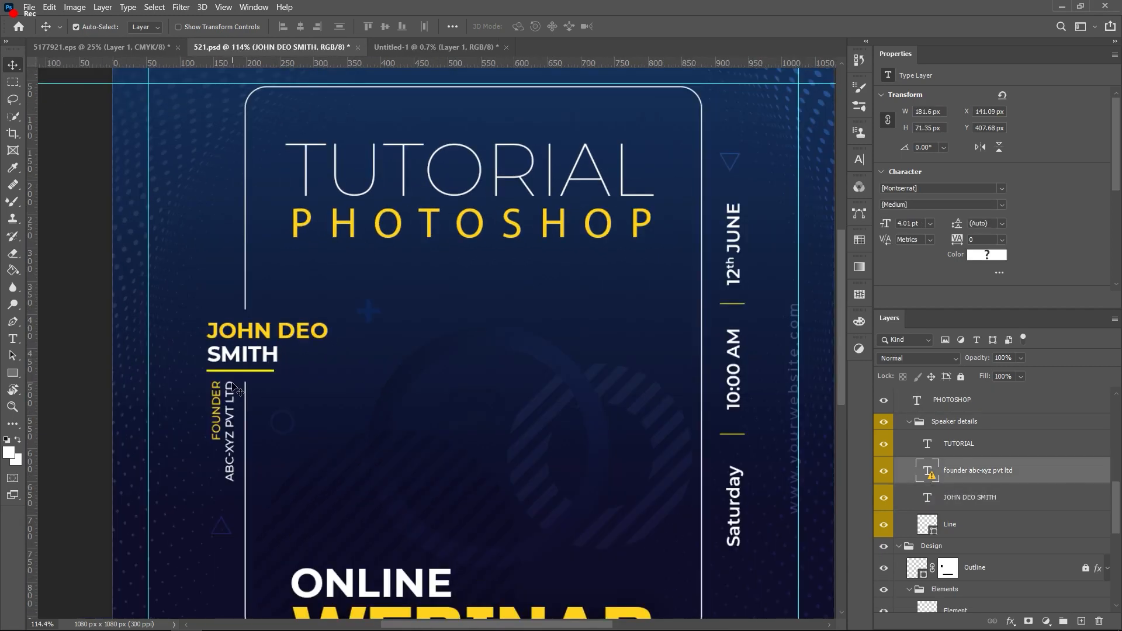
scroll(377, 359, "down", 3)
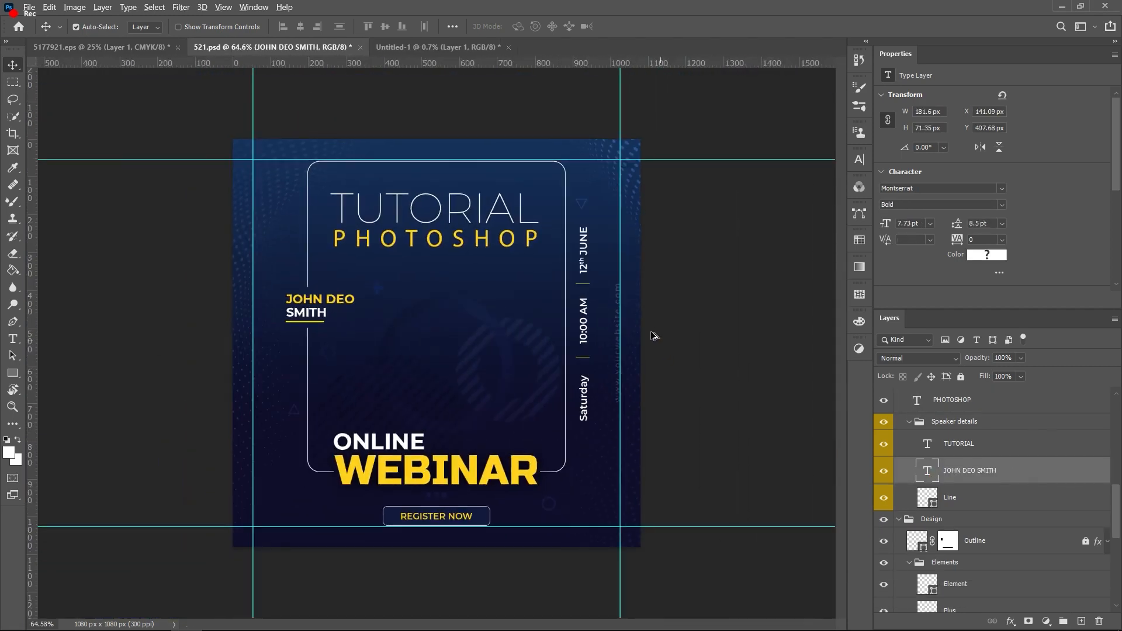
scroll(654, 335, "up", 2)
scroll(704, 228, "up", 5)
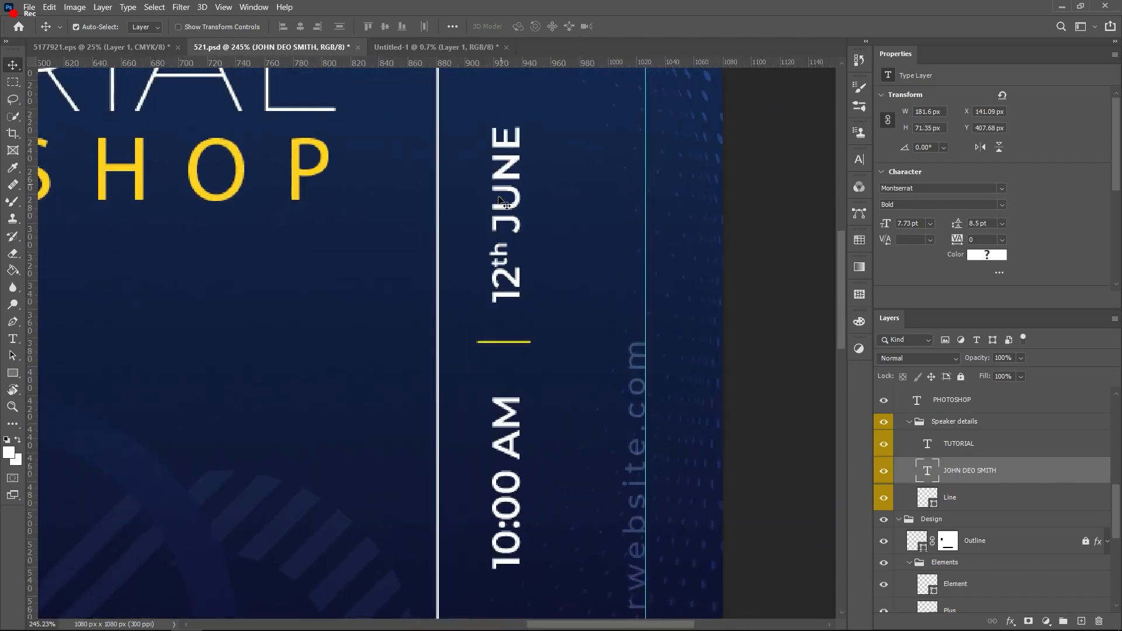
scroll(503, 188, "down", 5)
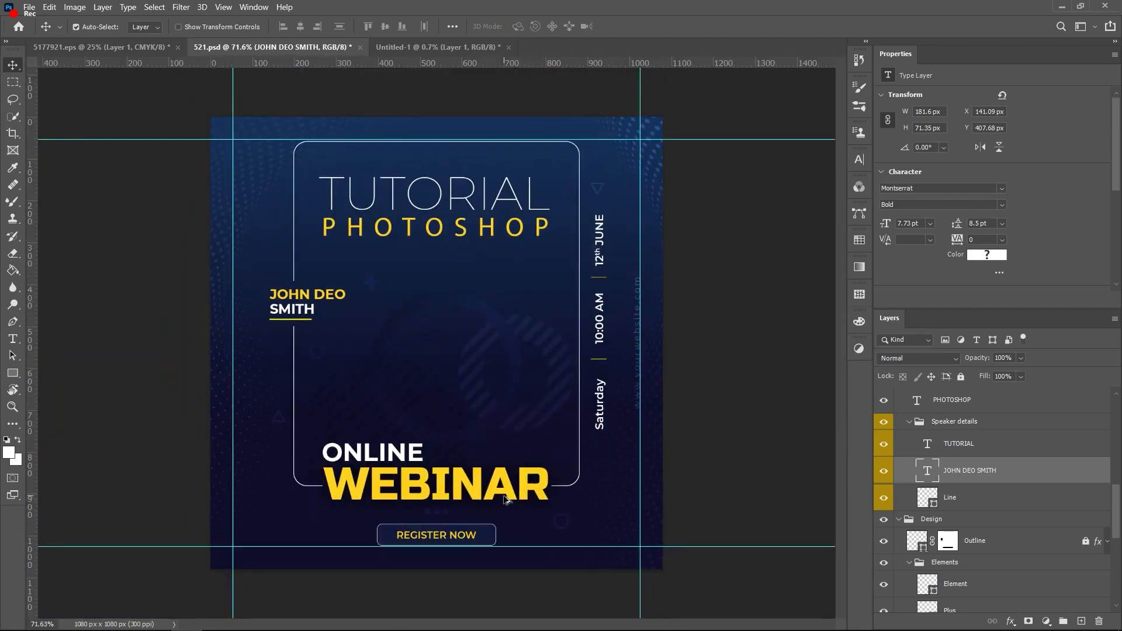
scroll(609, 363, "up", 1)
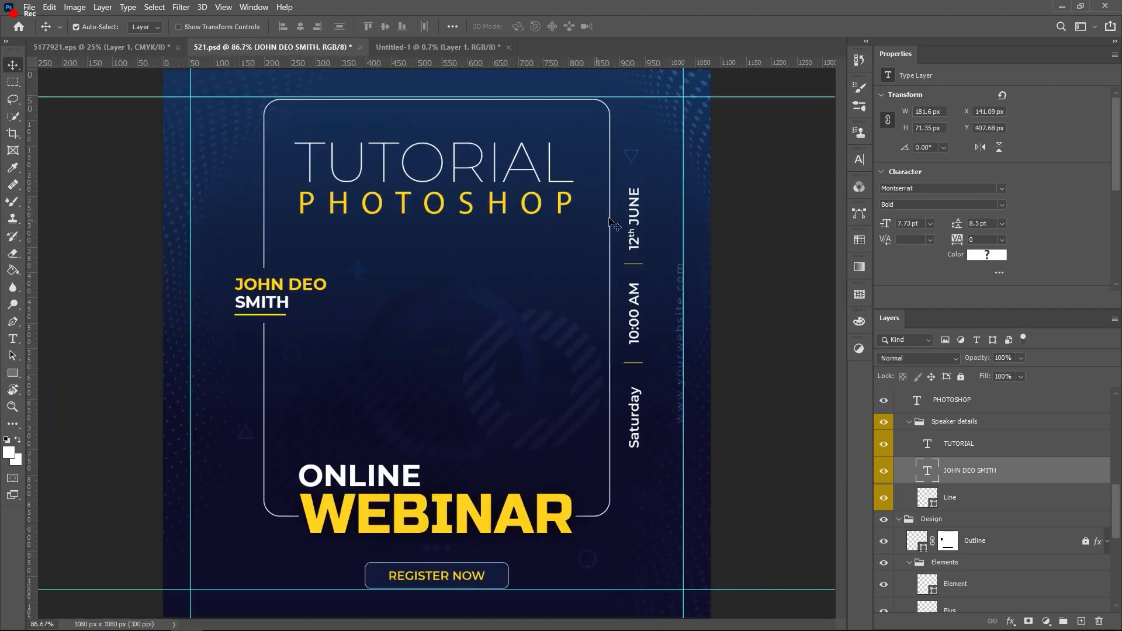
scroll(637, 212, "down", 2)
scroll(502, 313, "down", 1)
scroll(498, 321, "up", 2)
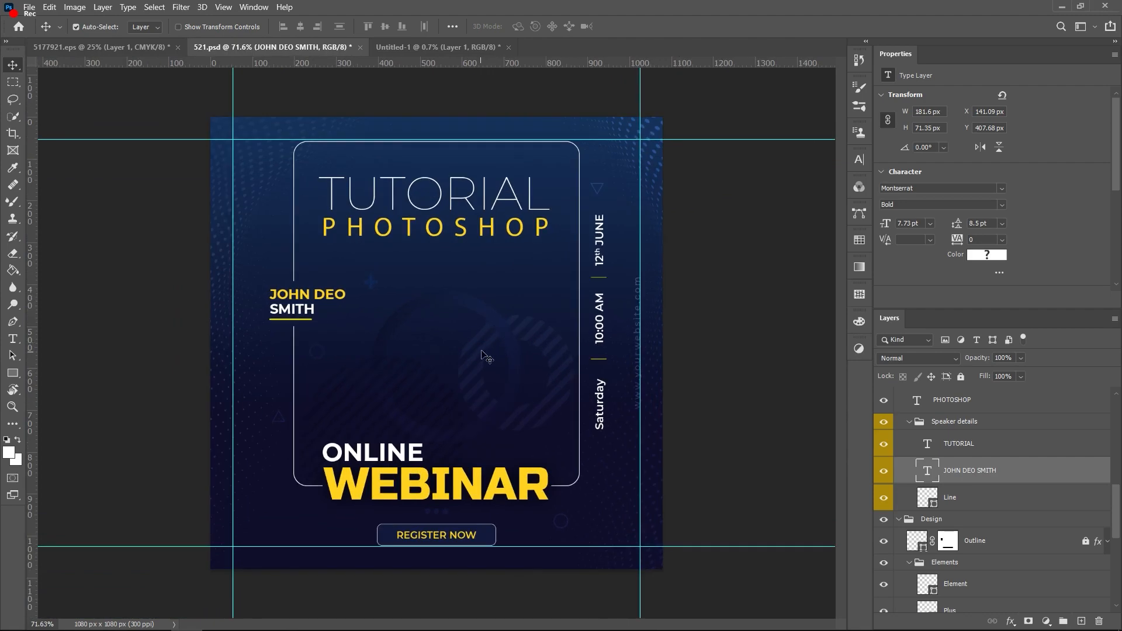
key("alt+Tab")
key("alt+Tab")
Step: Search Google for LANUN, correcting LANUNG, block location access, and open another blank tab
left_click(492, 11)
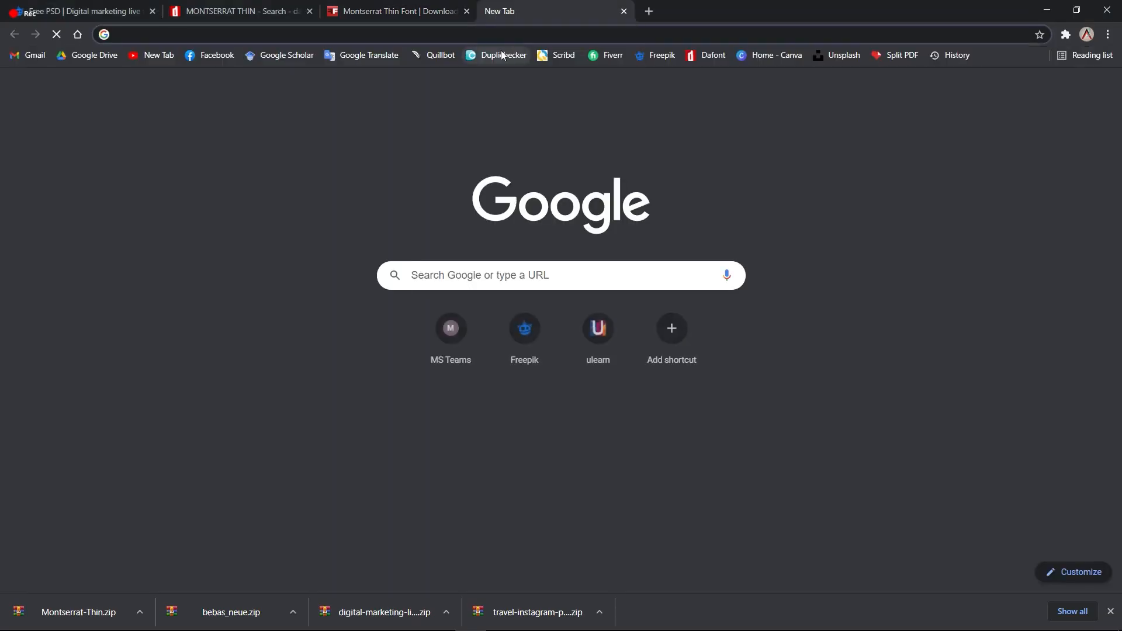
key("Return")
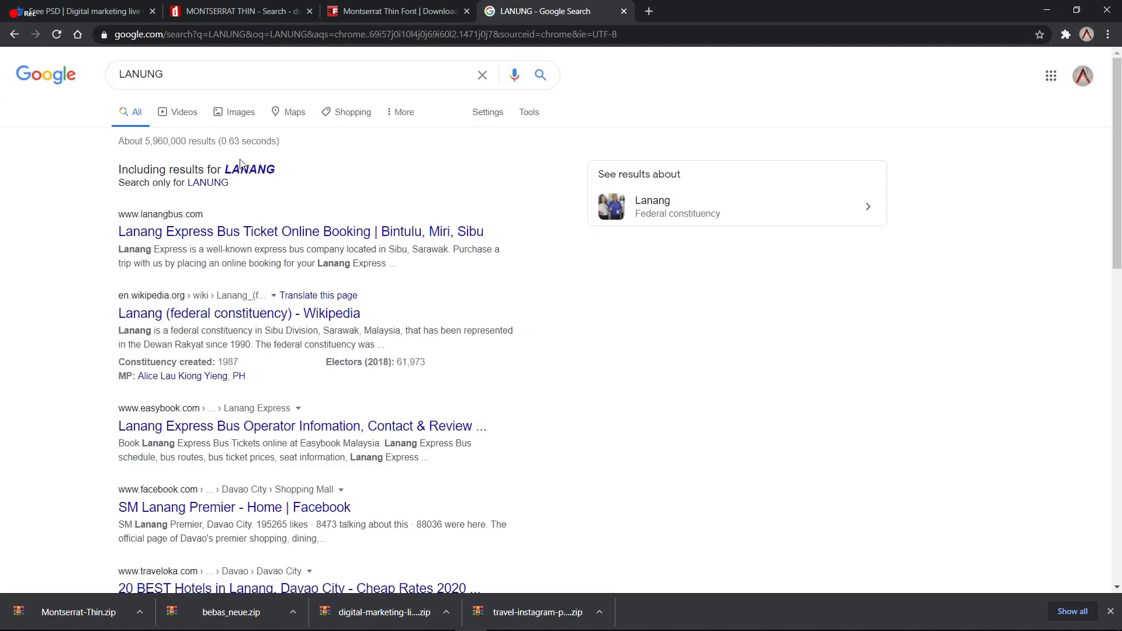
left_click(187, 79)
key("BackSpace")
key("Return")
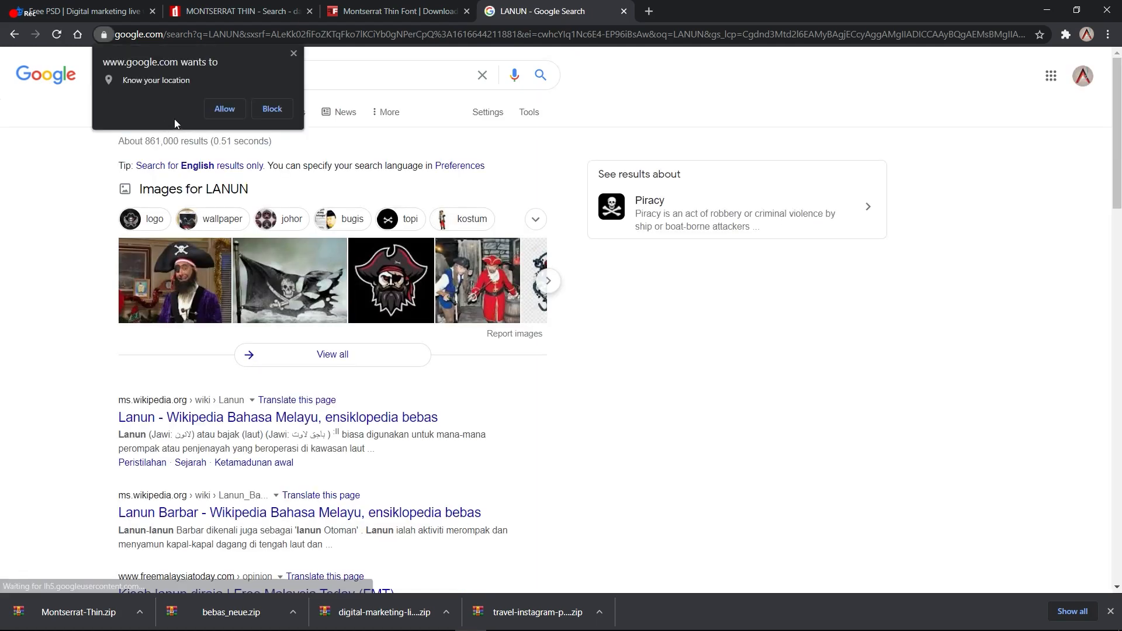
left_click(291, 53)
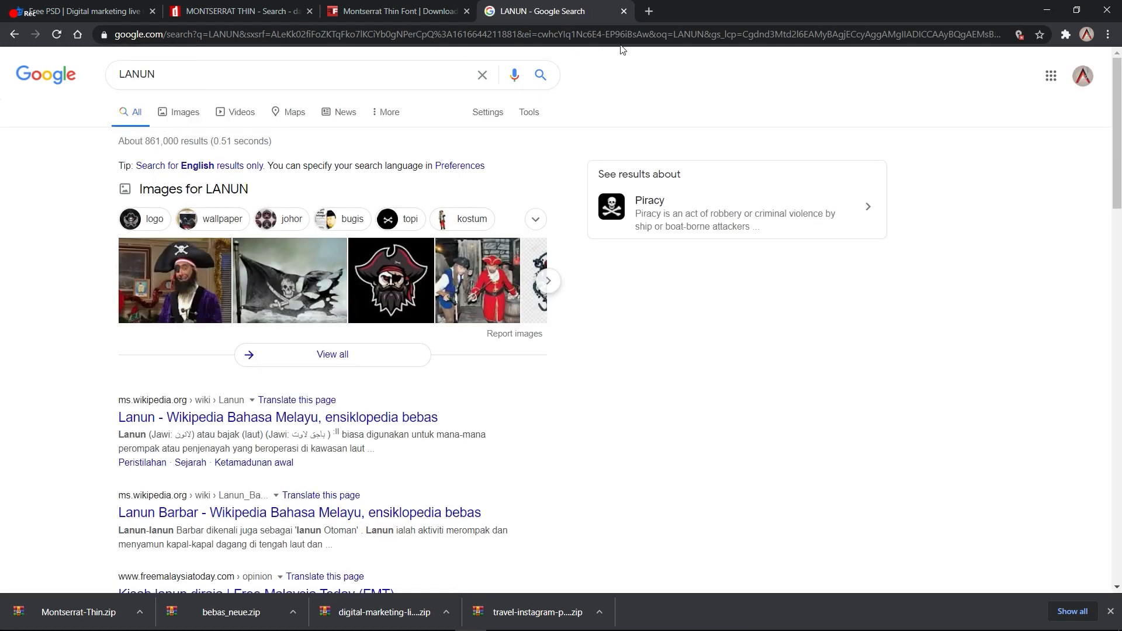
left_click(650, 12)
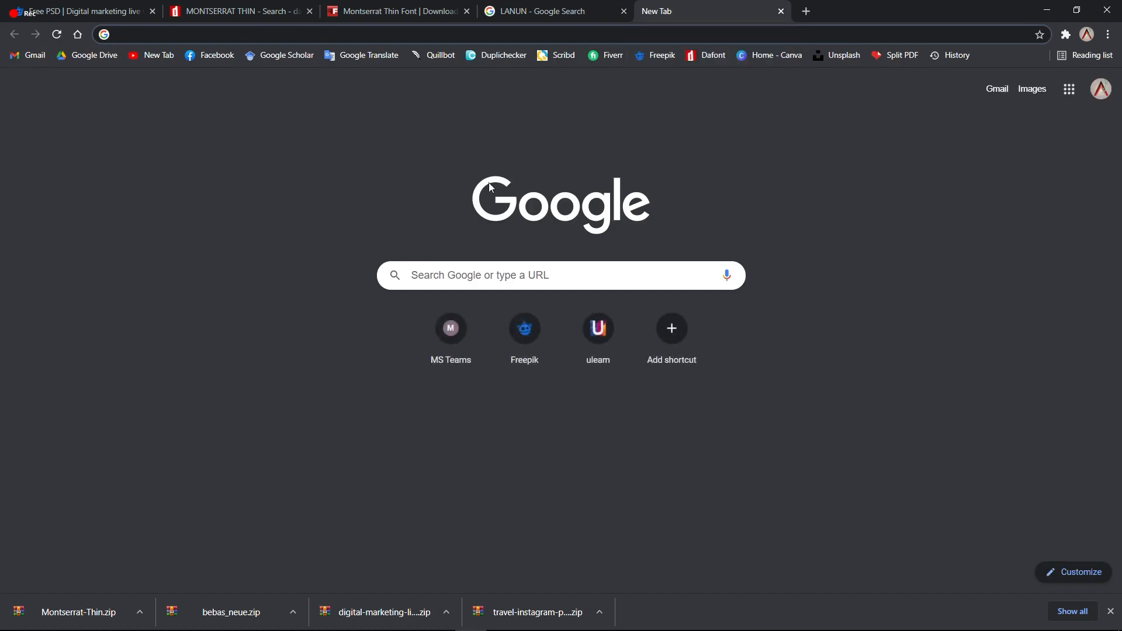
Step: Search Google for 'unslpash' and go to the Unsplash website
type("unslpash")
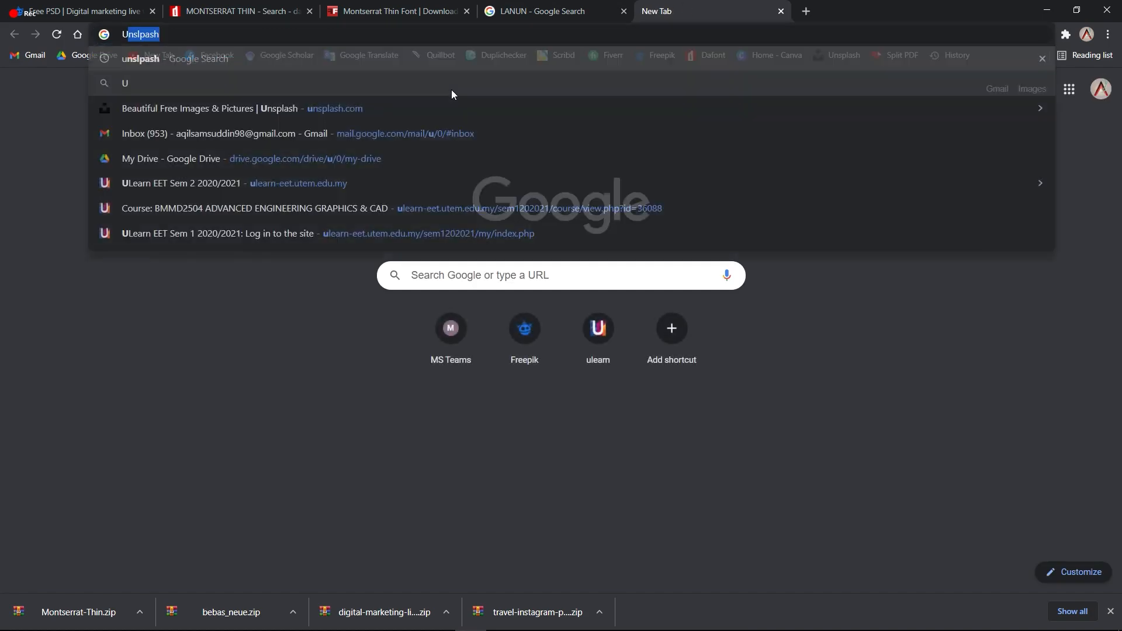
key("Return")
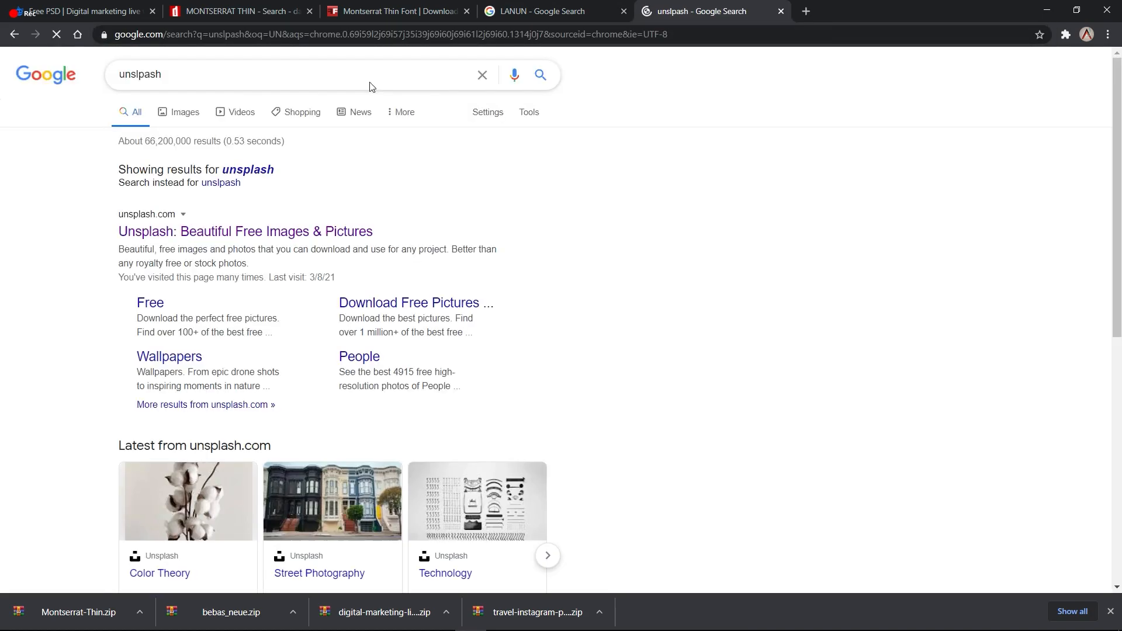
left_click(233, 169)
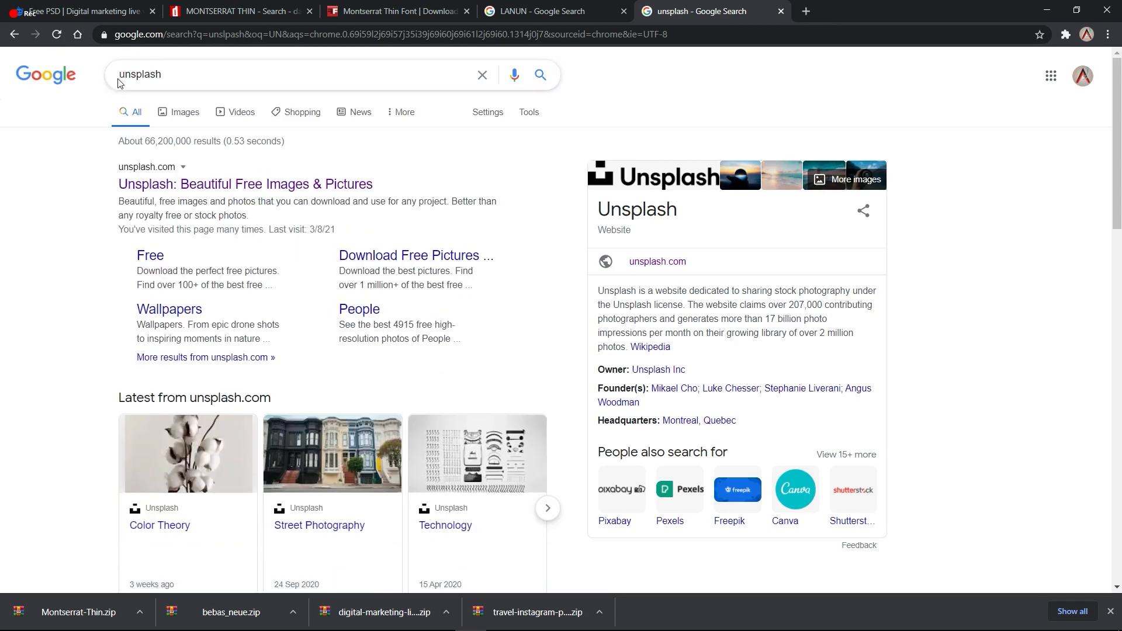
left_click(175, 186)
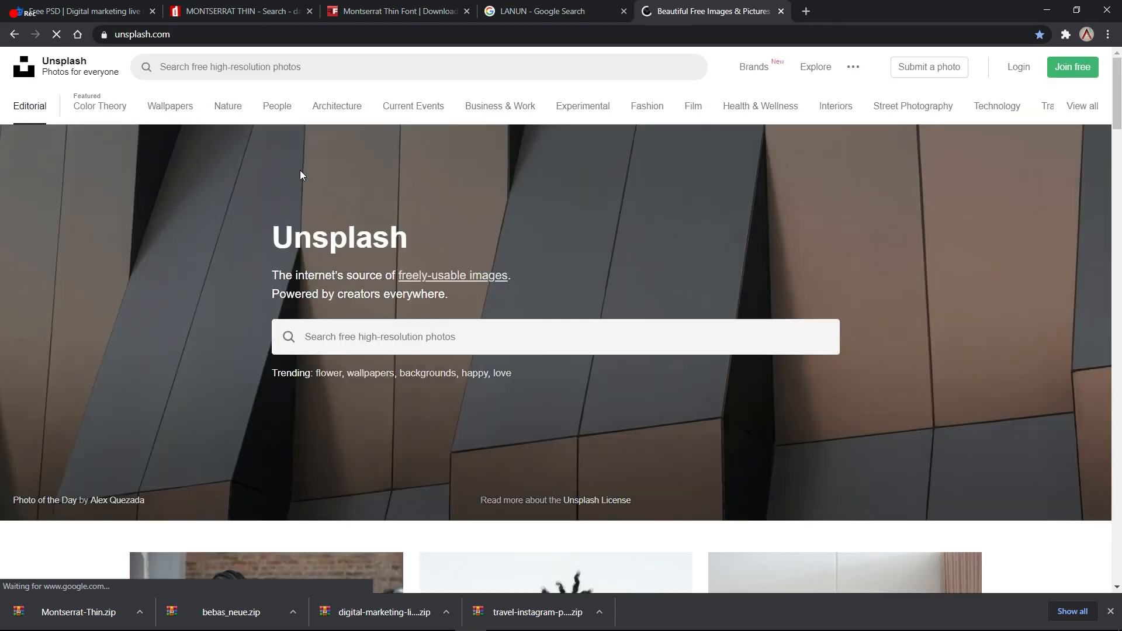
Step: Run an Unsplash photo search for 'MOUNTIAN' and browse the results
left_click(426, 341)
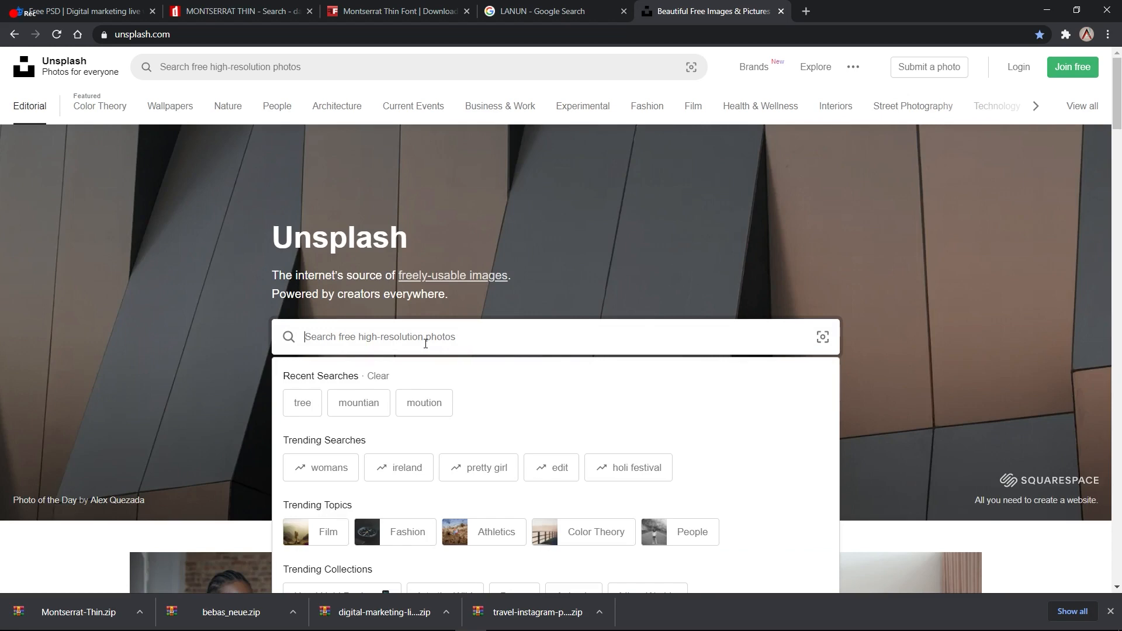
type("MOUNTIAN")
key("Return")
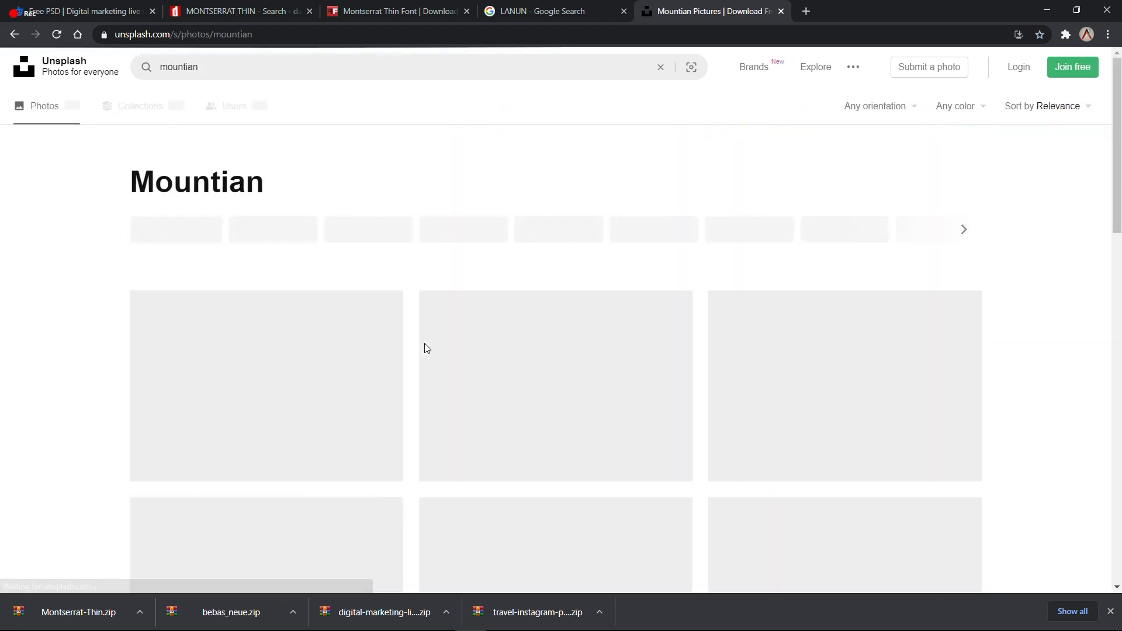
scroll(516, 284, "down", 3)
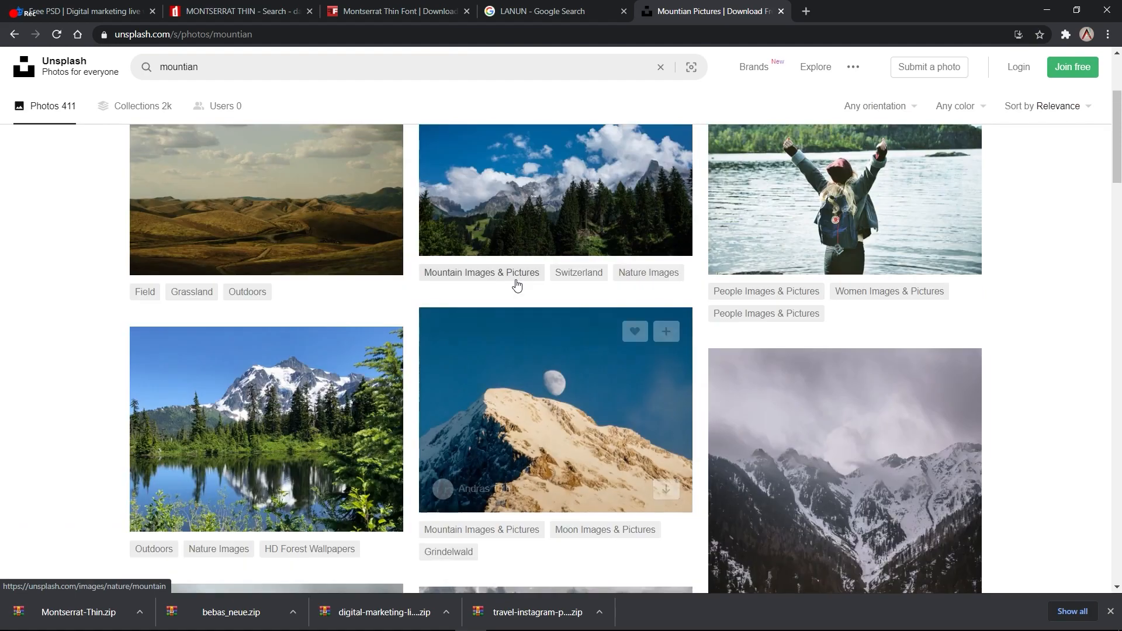
scroll(516, 286, "up", 1)
scroll(517, 286, "down", 3)
scroll(516, 286, "up", 2)
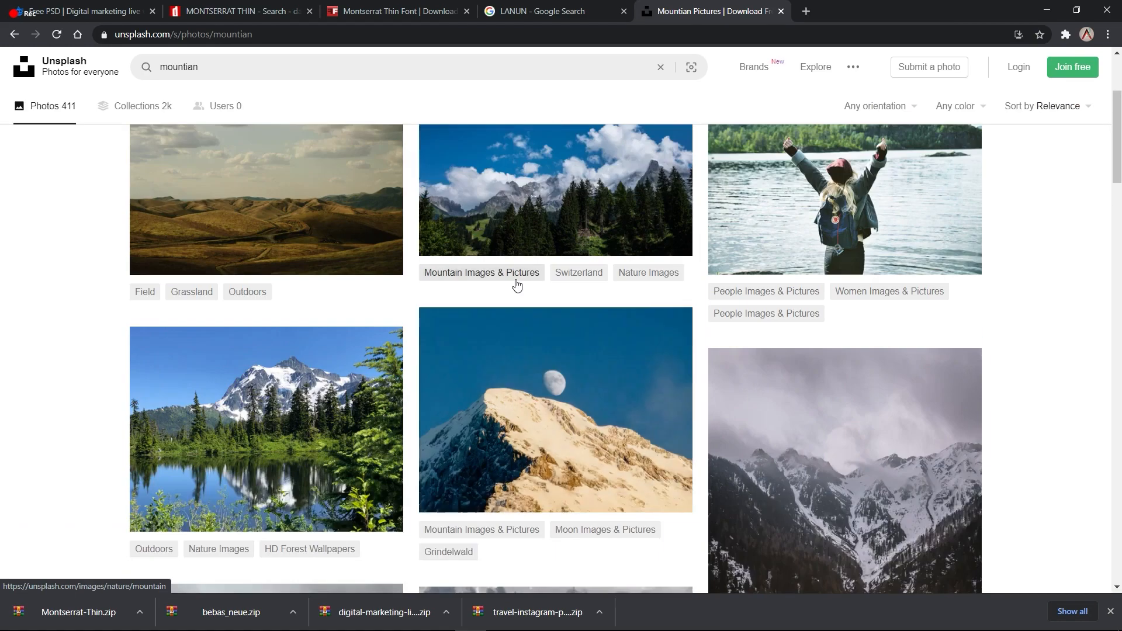
scroll(516, 284, "up", 1)
scroll(517, 284, "down", 5)
scroll(517, 286, "up", 7)
Step: Search Unsplash for 'PIR' pirates photos and open the man in the Pirates cap
left_click(144, 69)
type("PIRA")
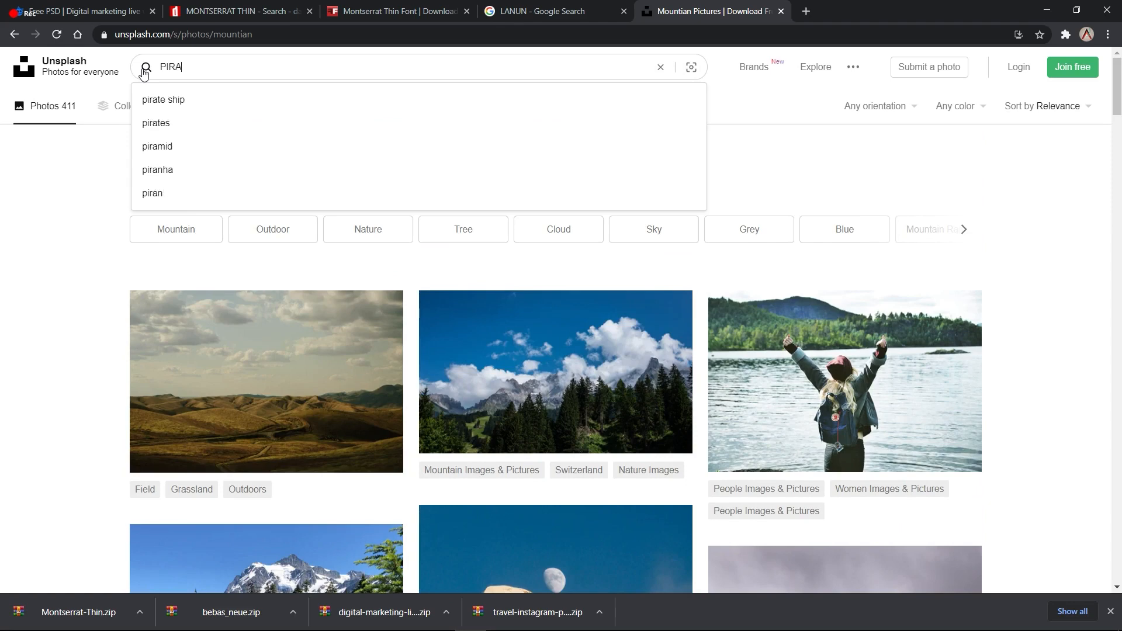
key("Return")
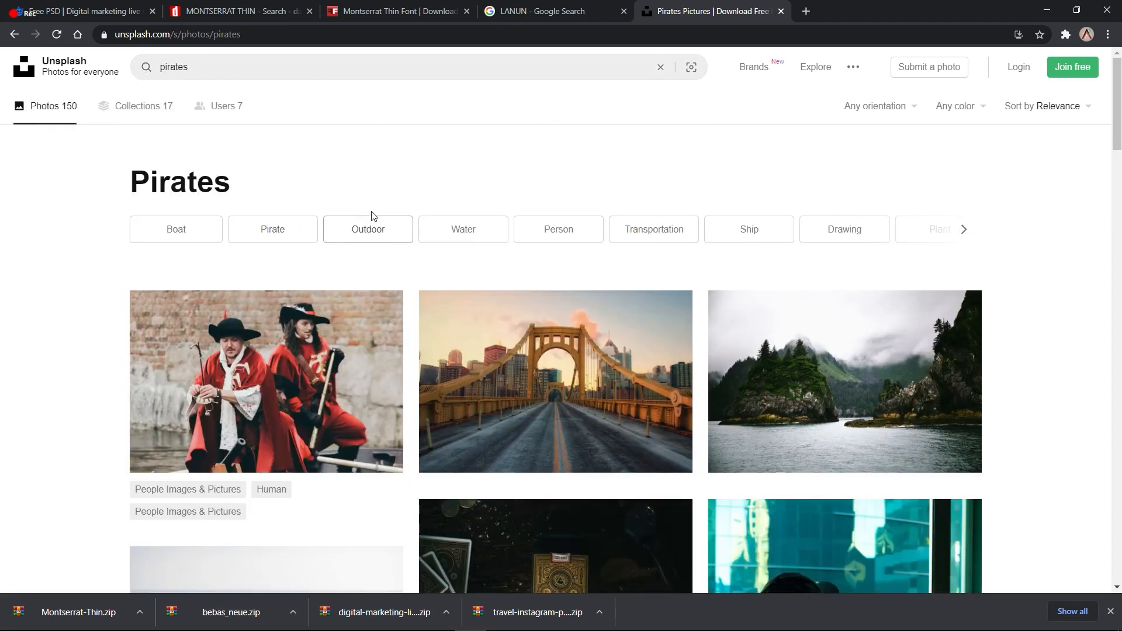
scroll(372, 216, "down", 15)
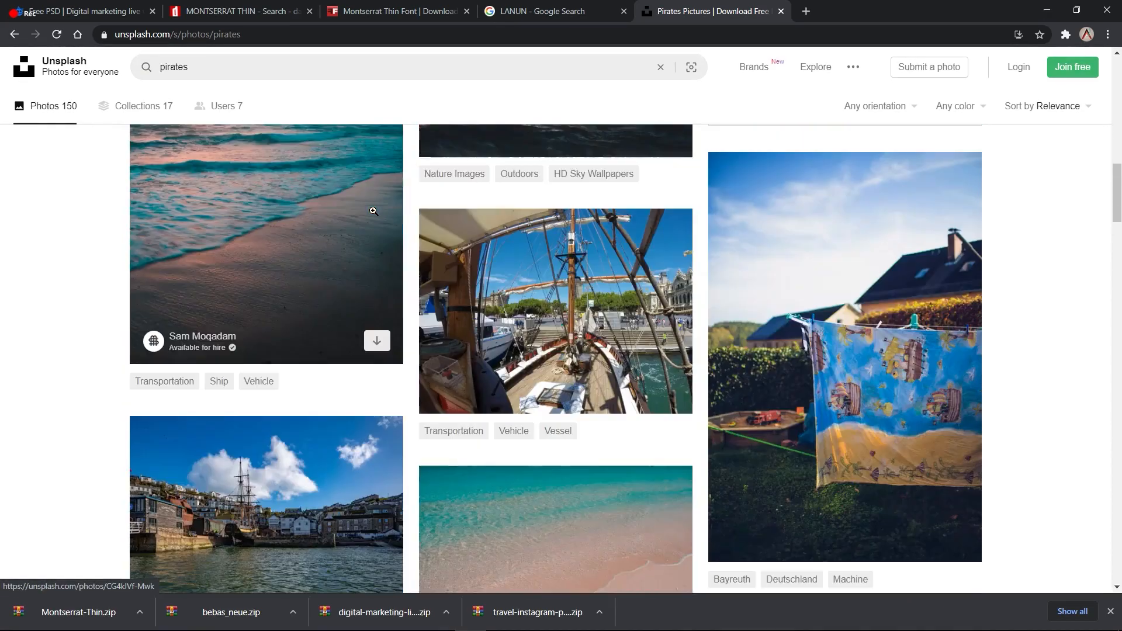
scroll(373, 211, "down", 18)
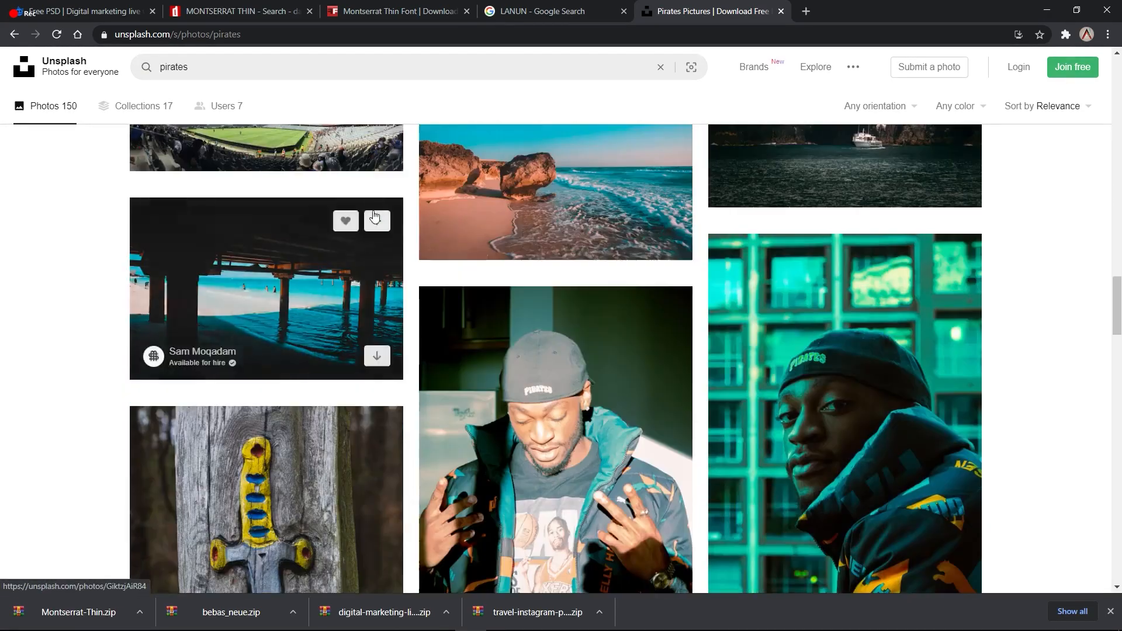
scroll(374, 217, "down", 3)
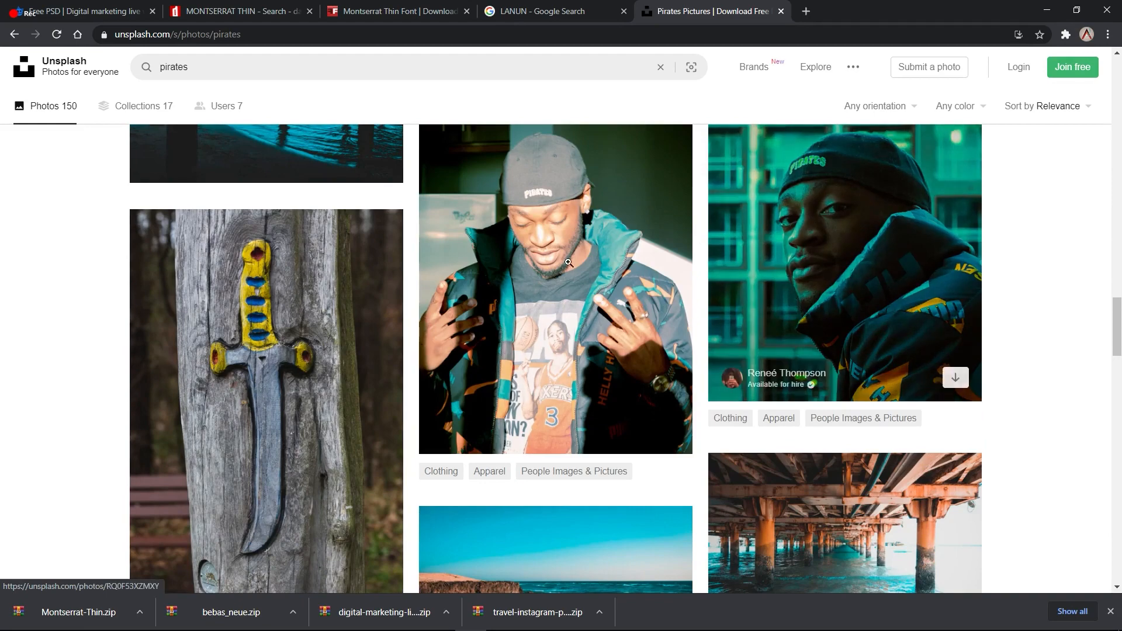
left_click(525, 266)
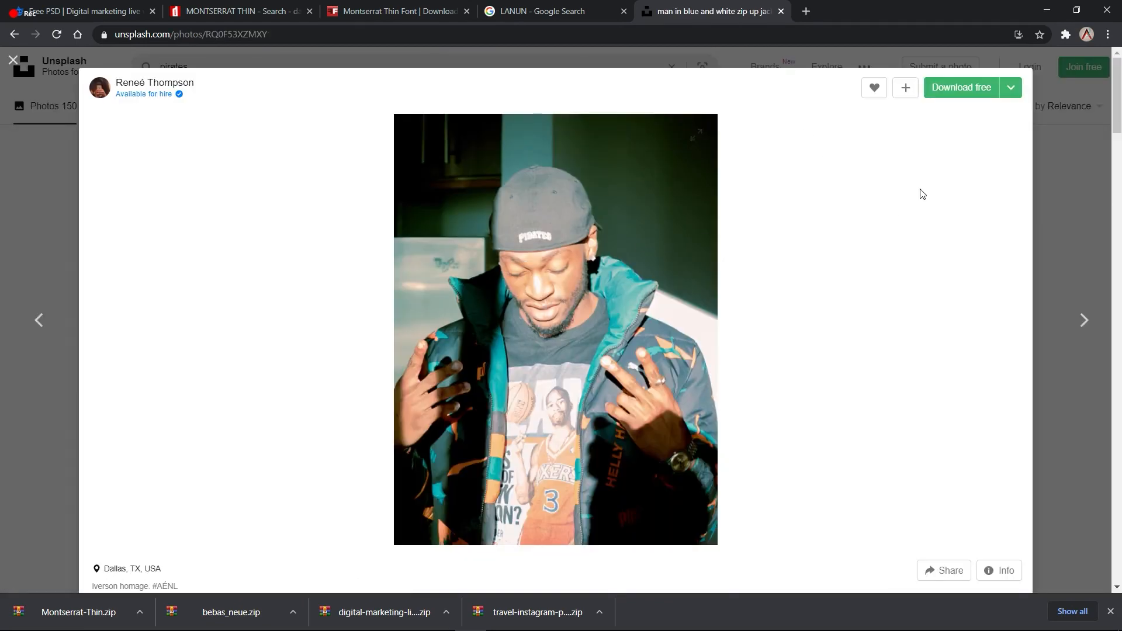
Step: Download the Pirates-cap photo free, show it in Downloads, and drag it toward Photoshop
left_click(968, 91)
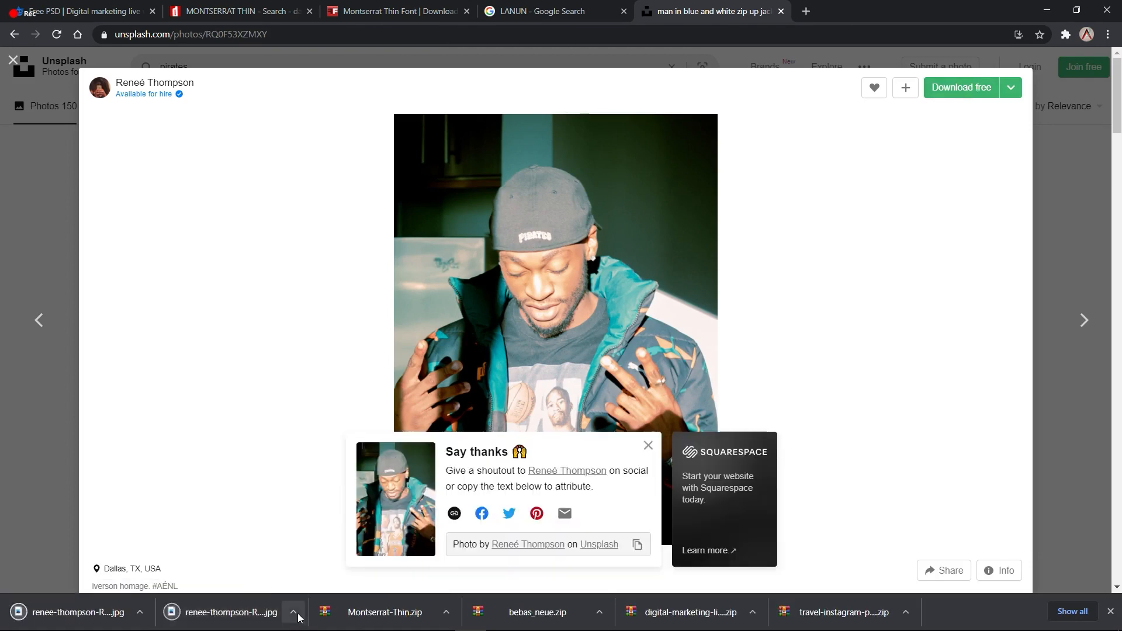
left_click(293, 611)
left_click(326, 574)
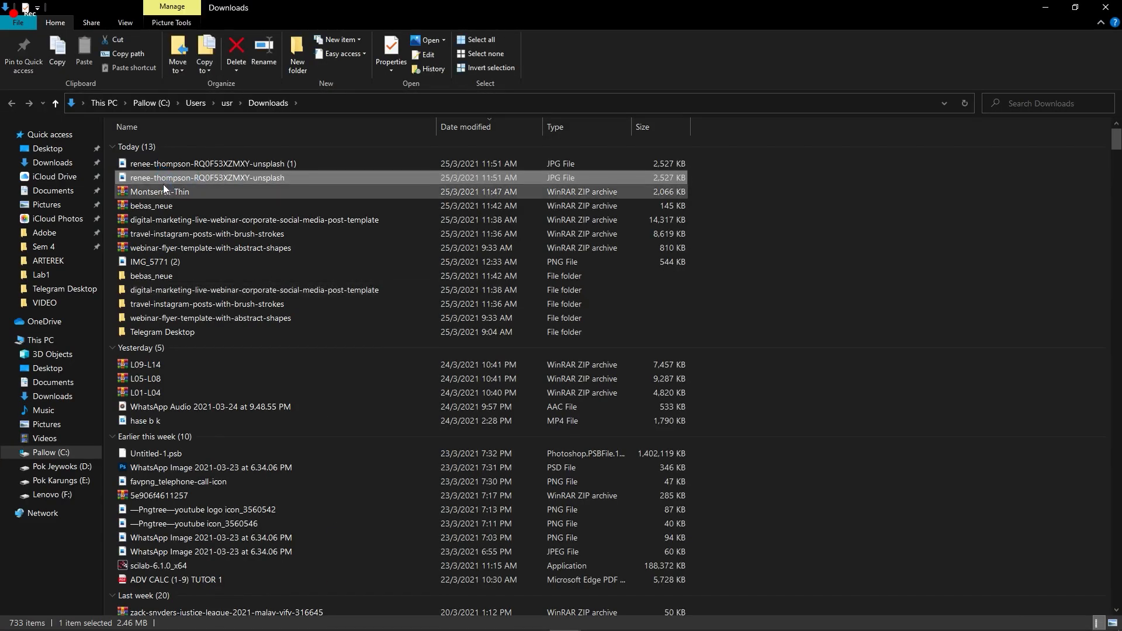
left_click_drag(175, 179, 215, 177)
key("alt+Tab")
key("alt+Tab")
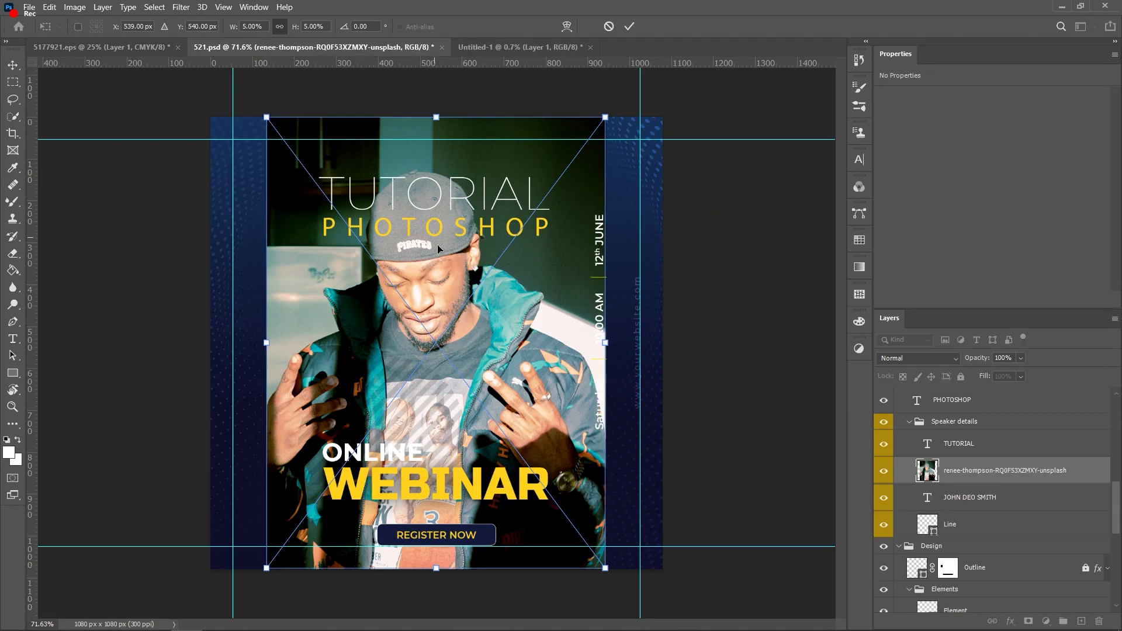
Step: Nudge the placed photo right and up, commit it, and choose Edit Contents for its layer
left_click_drag(491, 267, 535, 252)
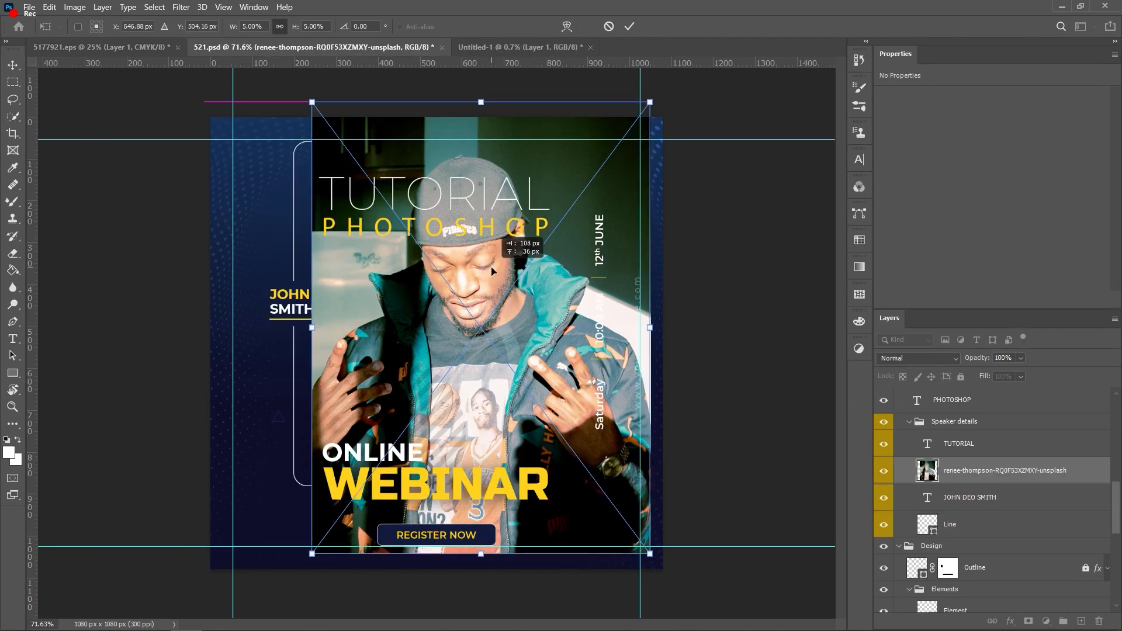
right_click(503, 264)
left_click(526, 272)
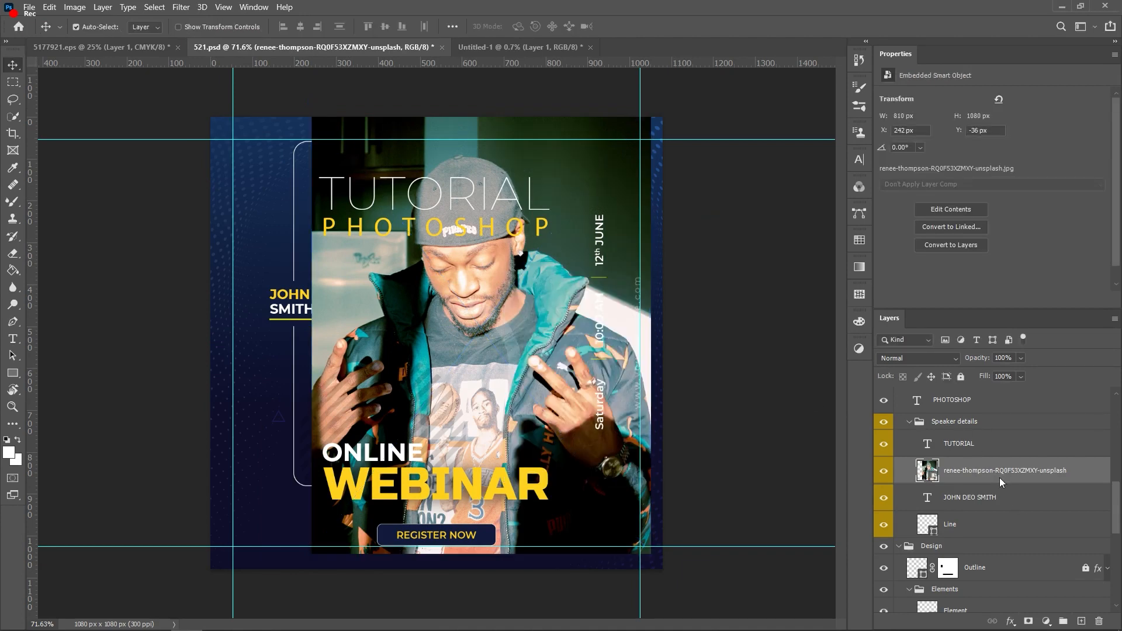
right_click(970, 475)
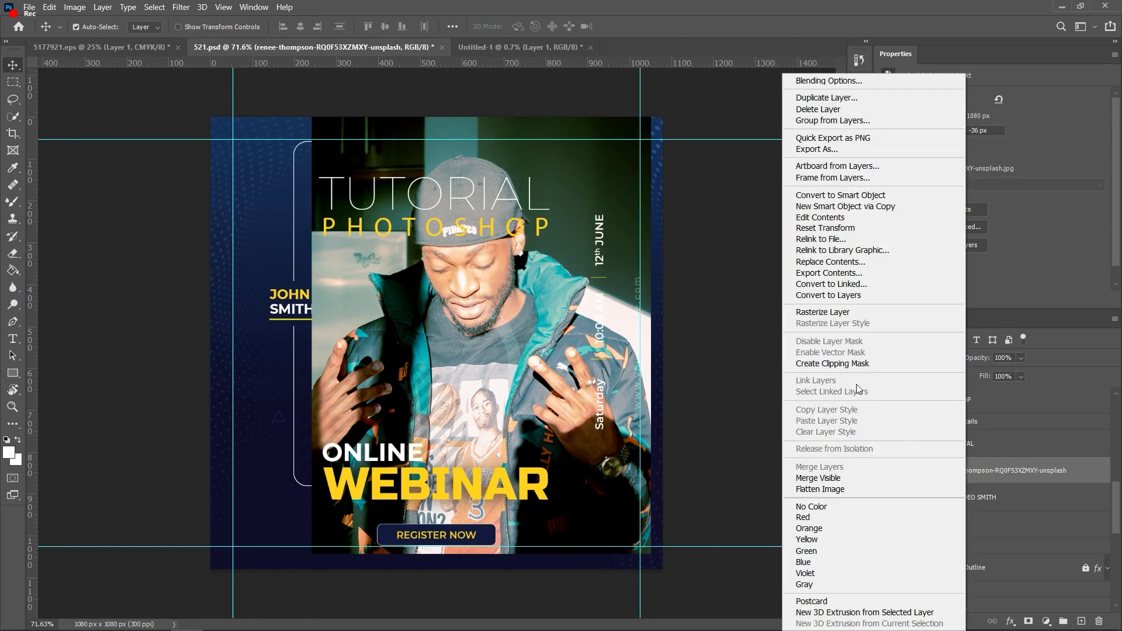
left_click(854, 224)
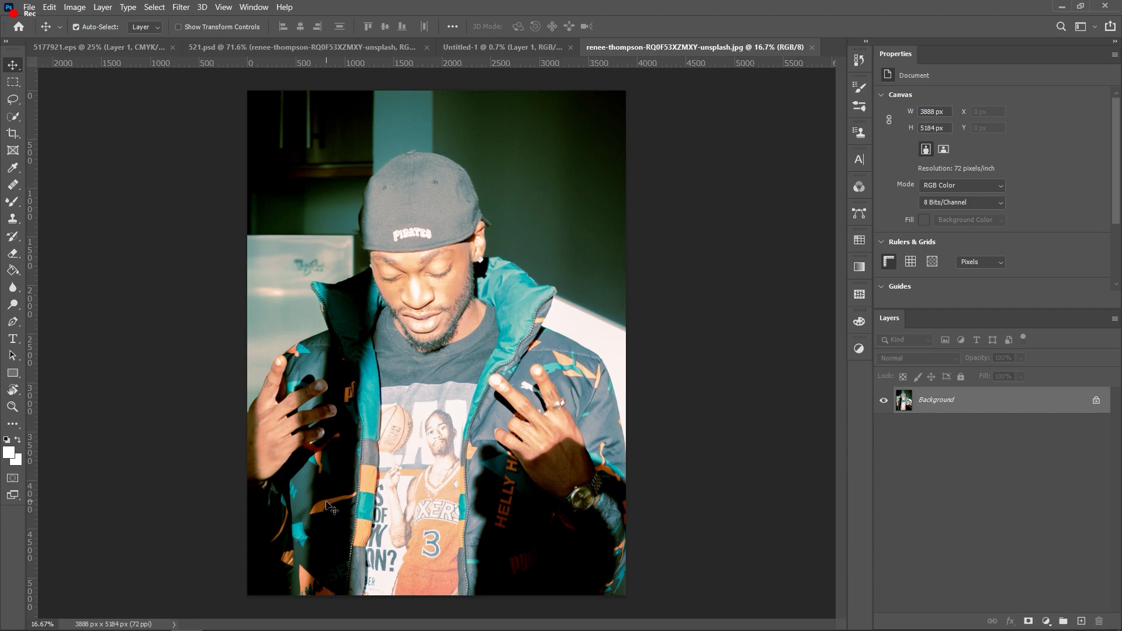
Step: Try a Quick Selection of the man's face, cap and jacket, then deselect it
key("w")
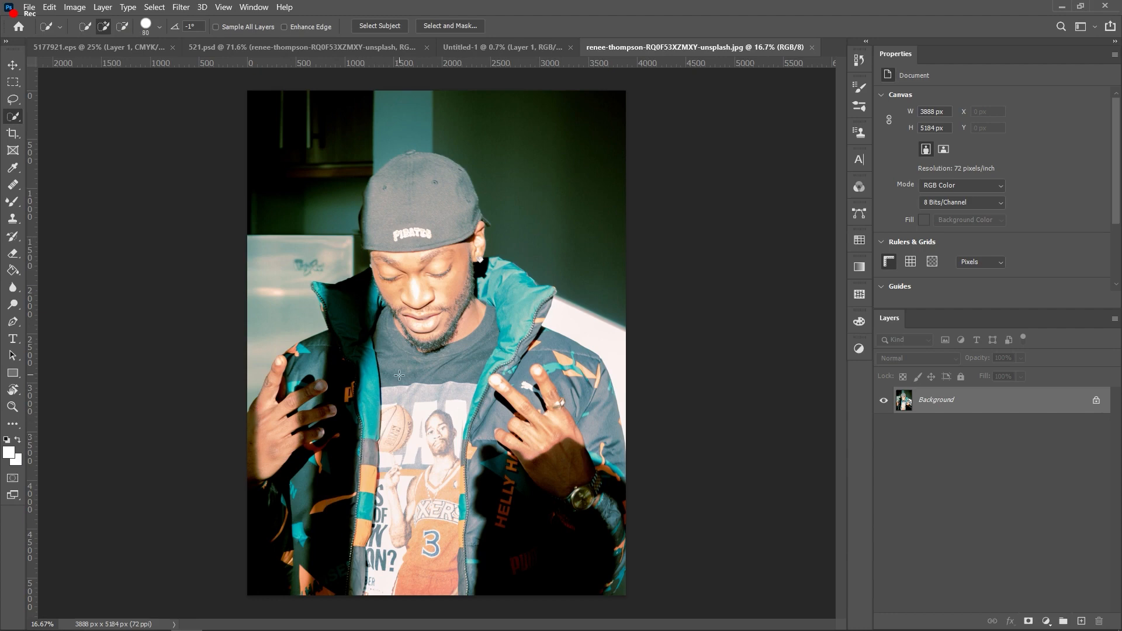
mouse_move(388, 268)
left_mouse_down()
mouse_move(400, 299)
mouse_move(419, 196)
left_mouse_up()
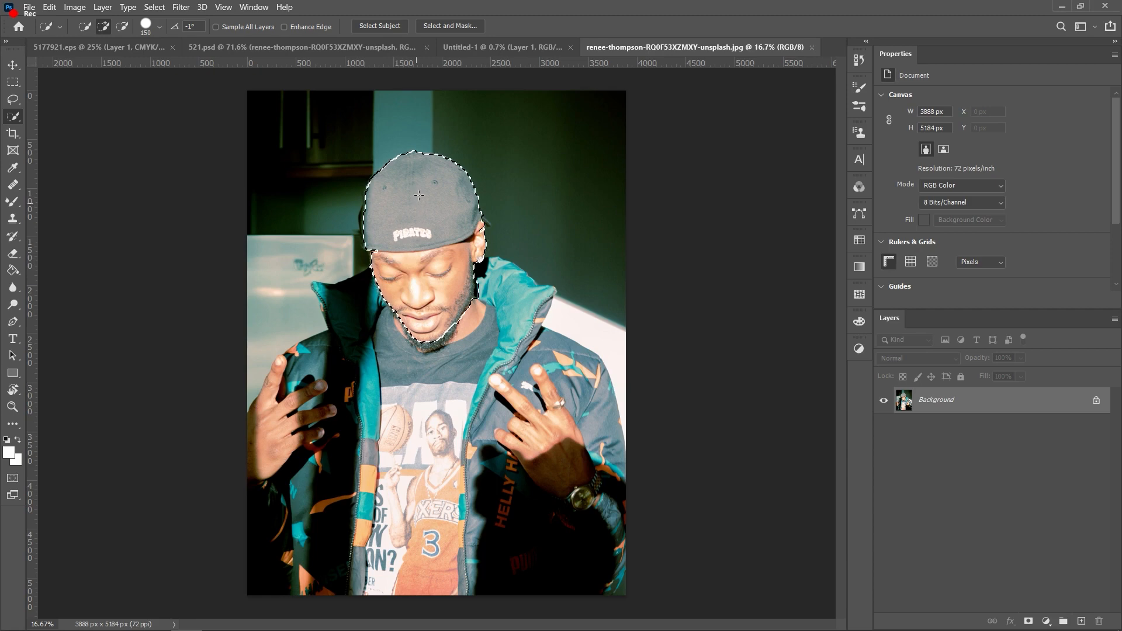
mouse_move(383, 310)
left_mouse_down()
mouse_move(364, 398)
mouse_move(263, 486)
mouse_move(554, 479)
mouse_move(342, 546)
mouse_move(505, 449)
mouse_move(577, 383)
mouse_move(521, 301)
mouse_move(477, 264)
mouse_move(484, 222)
left_mouse_up()
left_click(362, 248, "alt")
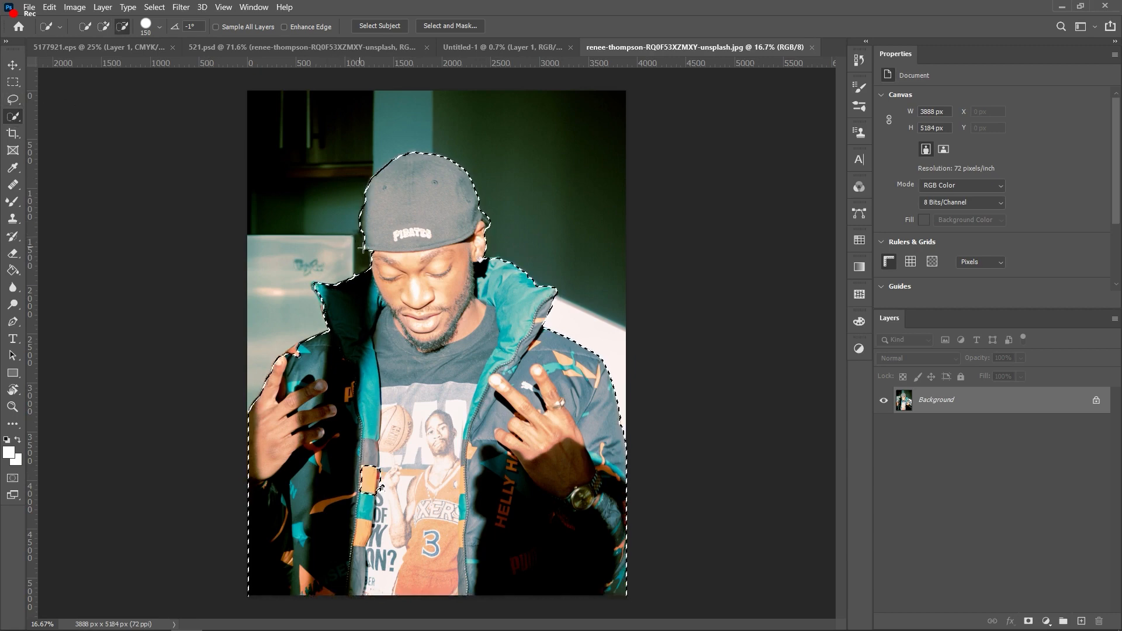
key("ctrl+d")
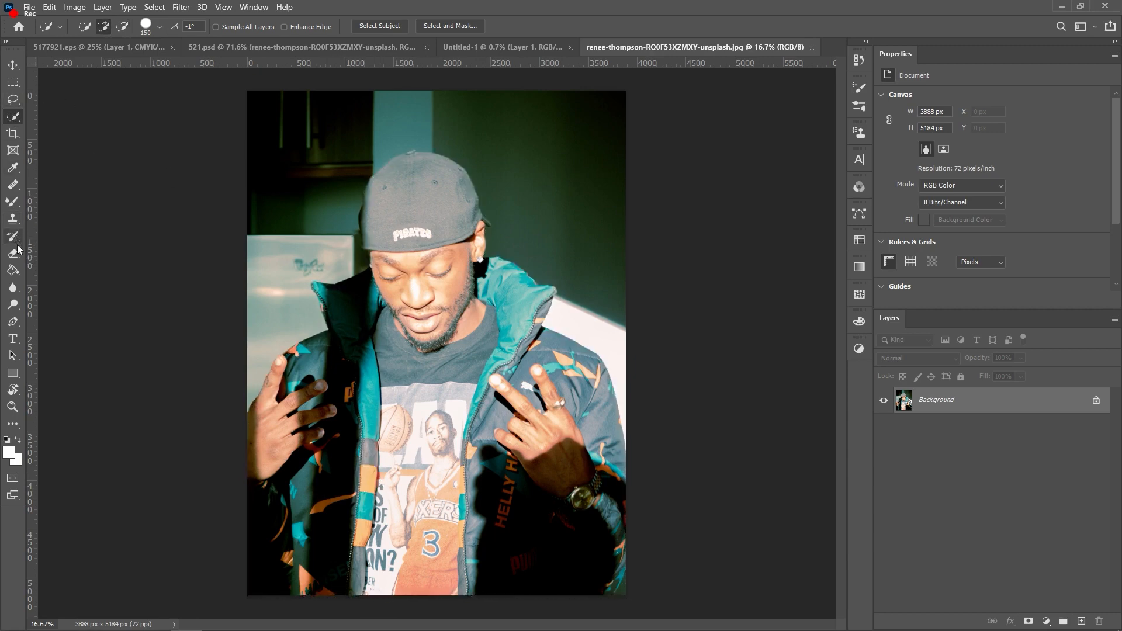
left_click(13, 321)
Step: Trace a Pen outline around the man's cap, head and upper body
left_click(278, 271)
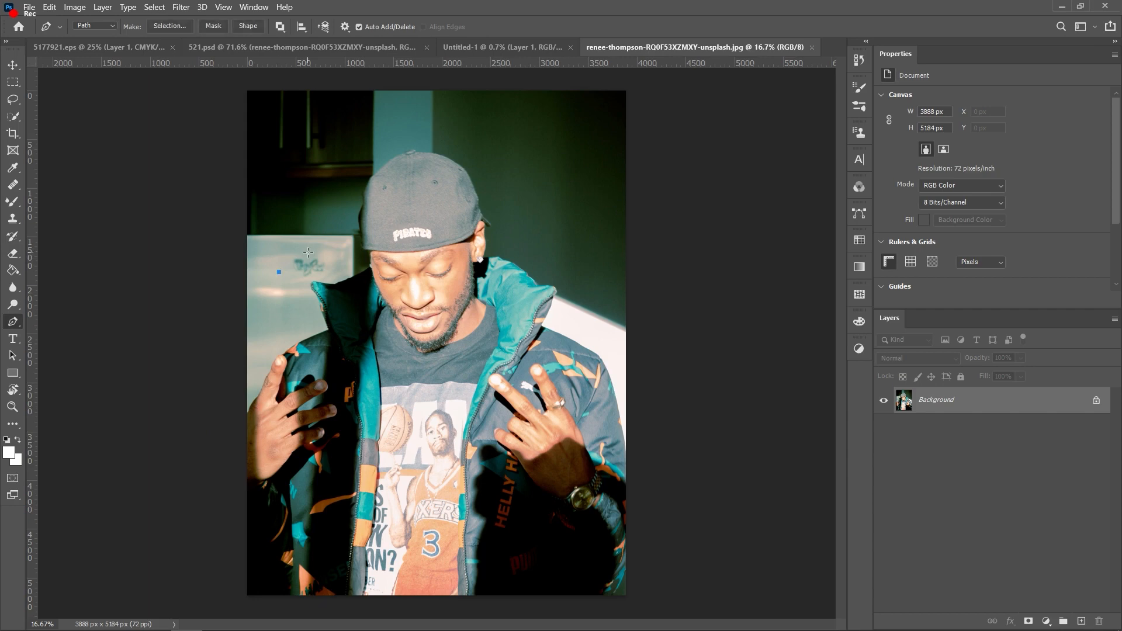
scroll(308, 253, "up", 3)
left_click(343, 243)
left_click_drag(351, 198, 353, 187)
left_click_drag(371, 136, 376, 118)
left_click_drag(398, 92, 412, 85)
left_click_drag(452, 78, 468, 76)
left_click_drag(520, 79, 536, 84)
left_click_drag(564, 108, 570, 121)
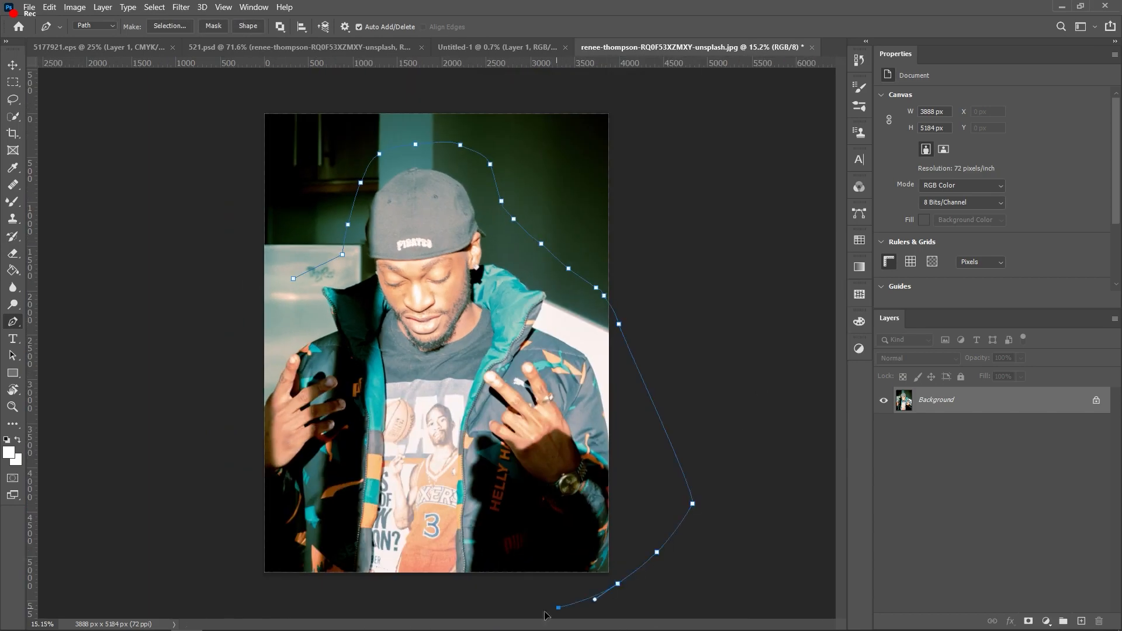
left_click(489, 603)
left_click(366, 592)
left_click(253, 577)
left_click(216, 557)
left_click(216, 489)
left_click(231, 397)
left_click(254, 340)
left_click(275, 304)
Step: Turn the outline into a selection and add a layer mask hiding the background
right_click(426, 224)
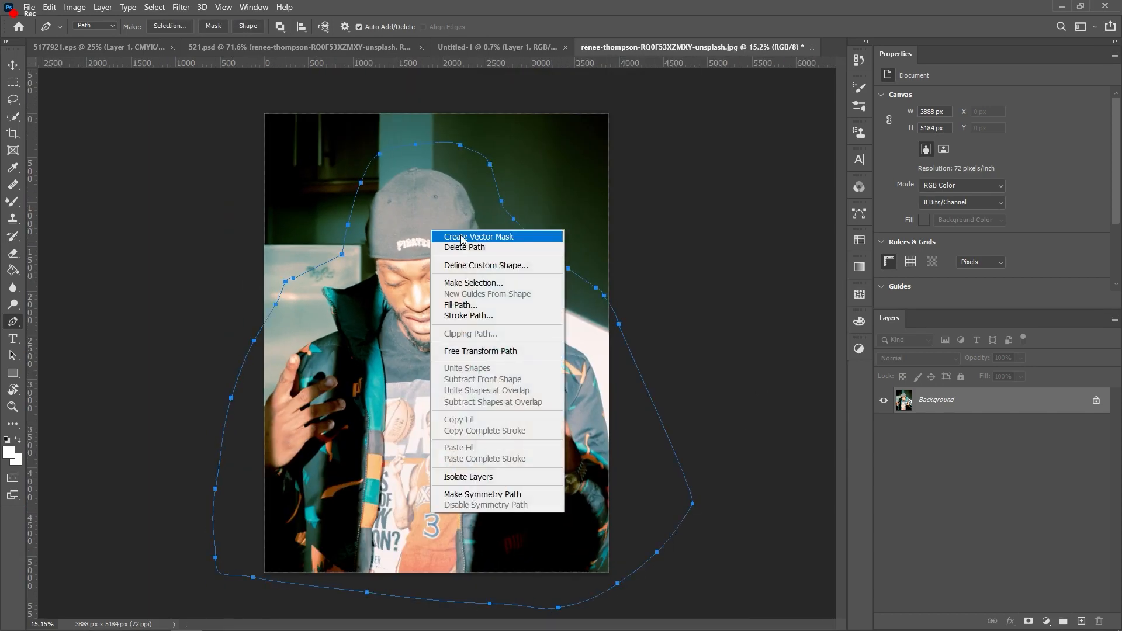
left_click(462, 237)
left_click(624, 169)
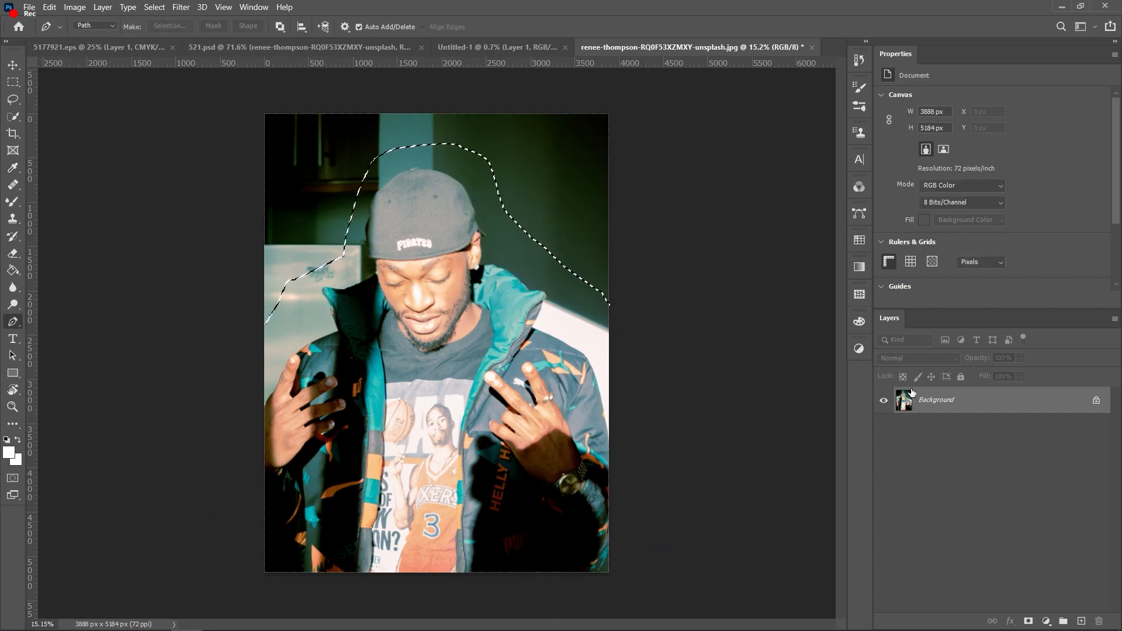
left_click(1024, 619)
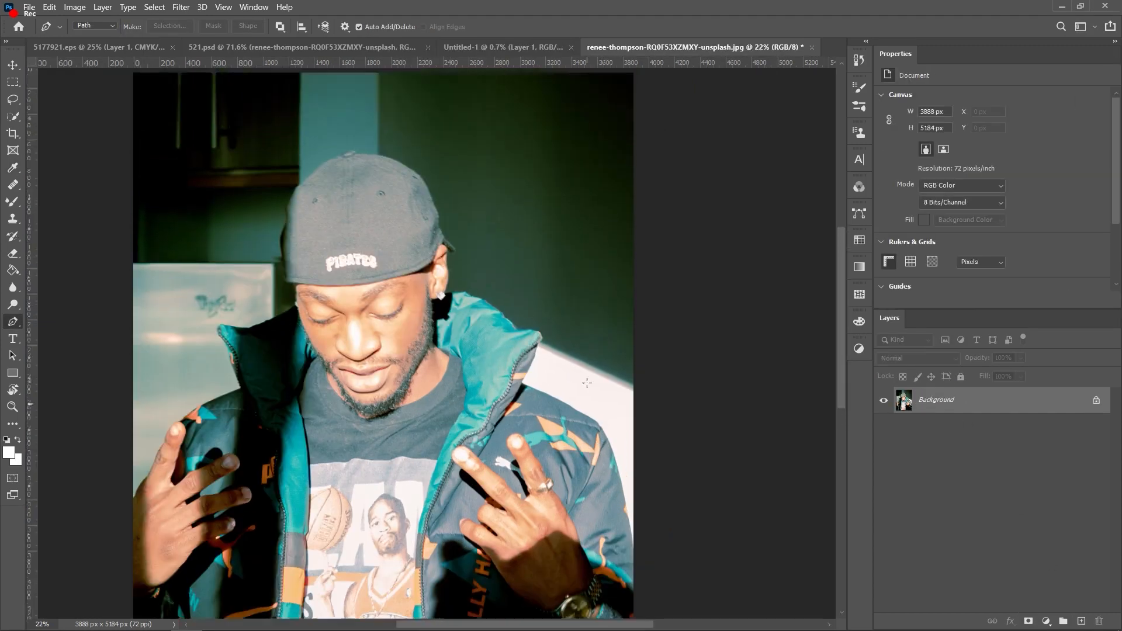
Step: Start a refined Pen outline along the jacket shoulder, cap brim, cap edge and collar
scroll(505, 344, "up", 3)
left_click(515, 301)
left_click(504, 299)
left_click(479, 298)
left_click(449, 267)
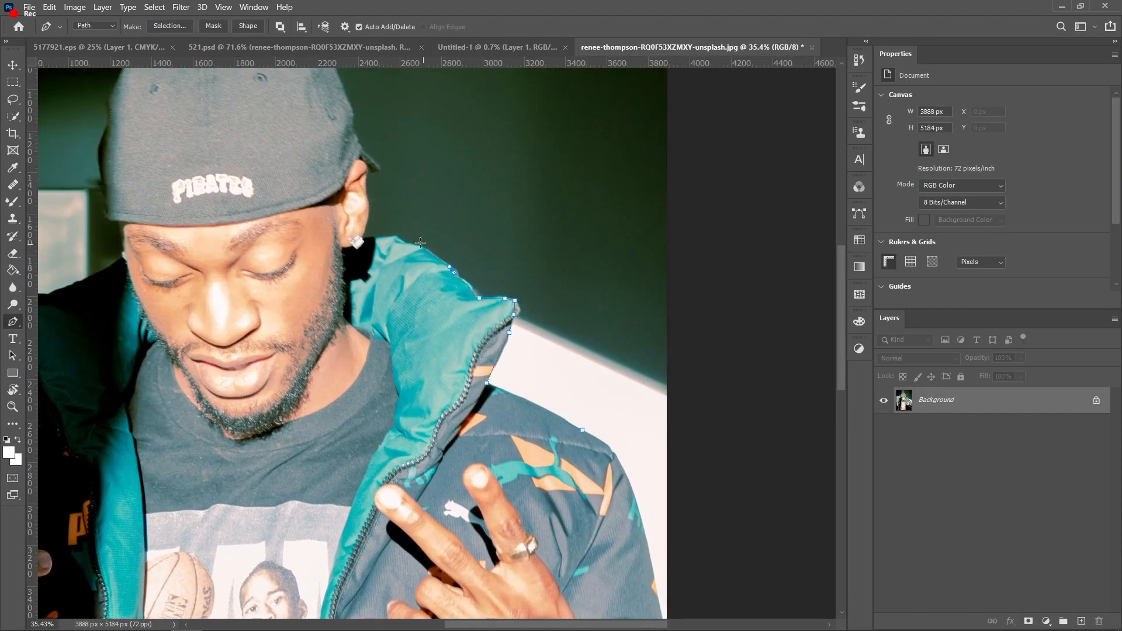
left_click(378, 170)
scroll(349, 128, "up", 2)
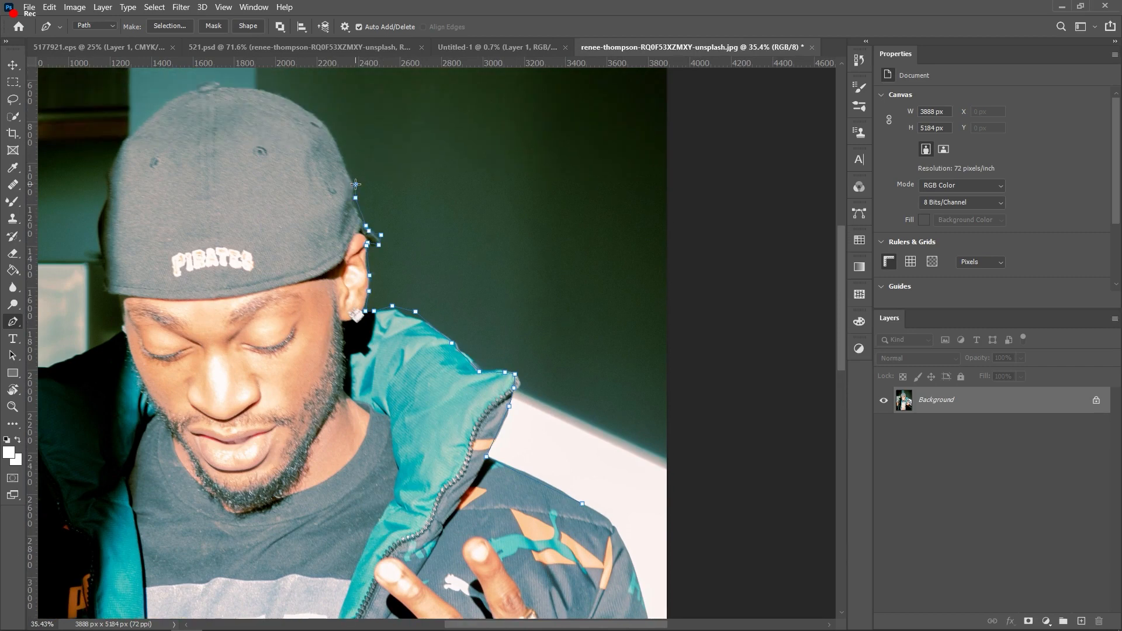
mouse_move(300, 105)
left_mouse_down()
mouse_move(267, 134)
mouse_move(280, 108)
left_mouse_up()
scroll(268, 134, "up", 1)
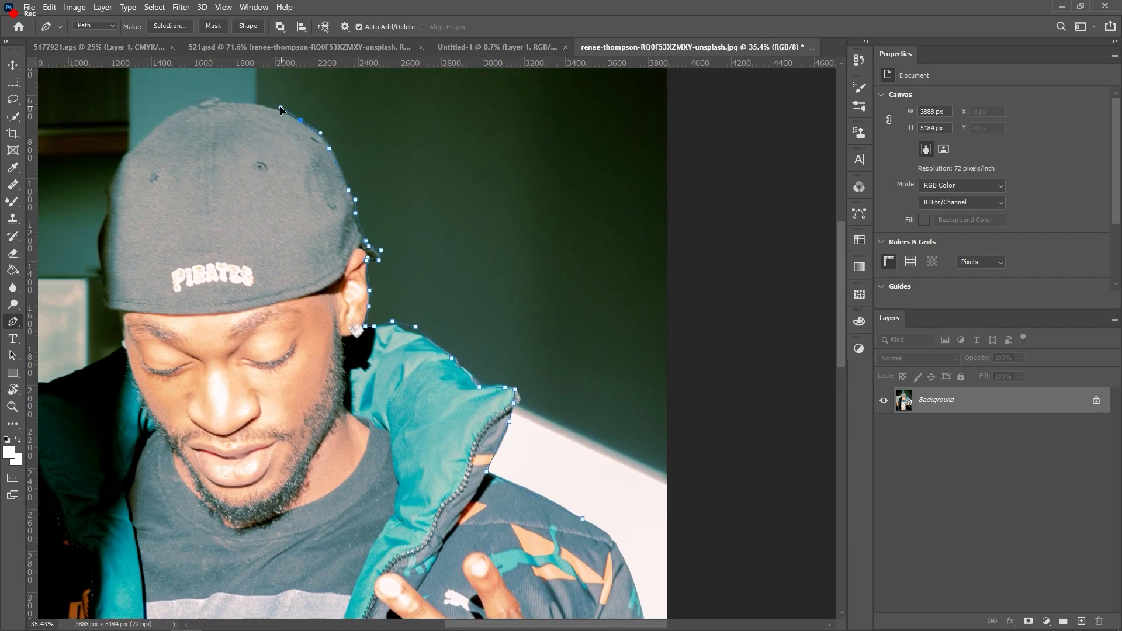
left_click(110, 194)
left_click(109, 225)
left_click(99, 263)
left_click(103, 295)
left_click(108, 315)
left_click(115, 332)
left_click(109, 353)
Step: Continue the outline around the torso and close it at the start point
scroll(111, 352, "down", 2)
left_click(324, 336)
left_click(319, 361)
left_click(304, 367)
left_click(284, 383)
left_click_drag(287, 441, 286, 470)
left_click(295, 499)
left_click(348, 549)
Step: Make the new outline a selection, mask the background, and test-drag the cutout
right_click(718, 103)
left_click(761, 157)
left_click(628, 157)
scroll(622, 215, "down", 5)
left_click(1028, 621)
left_click_drag(571, 270, 427, 275)
Step: Undo the mask back to the plain photo and Quick-Select the man's jacket and body
key("v")
key("ctrl+z")
key("ctrl+z")
key("ctrl+z")
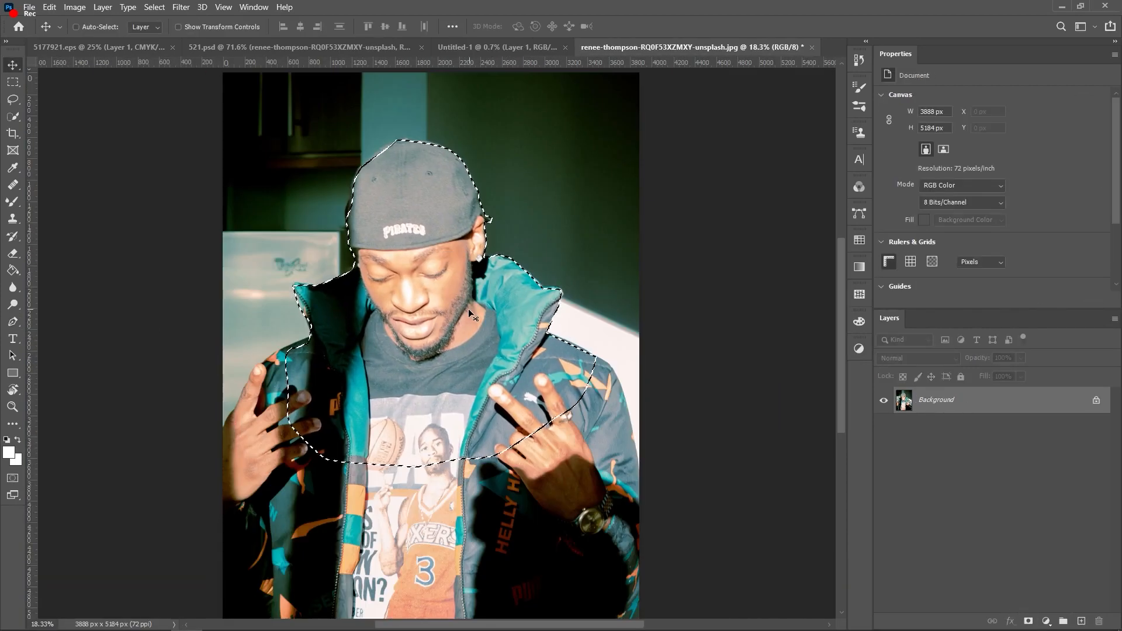
scroll(468, 308, "down", 2)
left_click(9, 116)
mouse_move(452, 365)
left_mouse_down()
mouse_move(260, 490)
mouse_move(343, 375)
mouse_move(518, 539)
mouse_move(512, 308)
mouse_move(413, 330)
left_mouse_up()
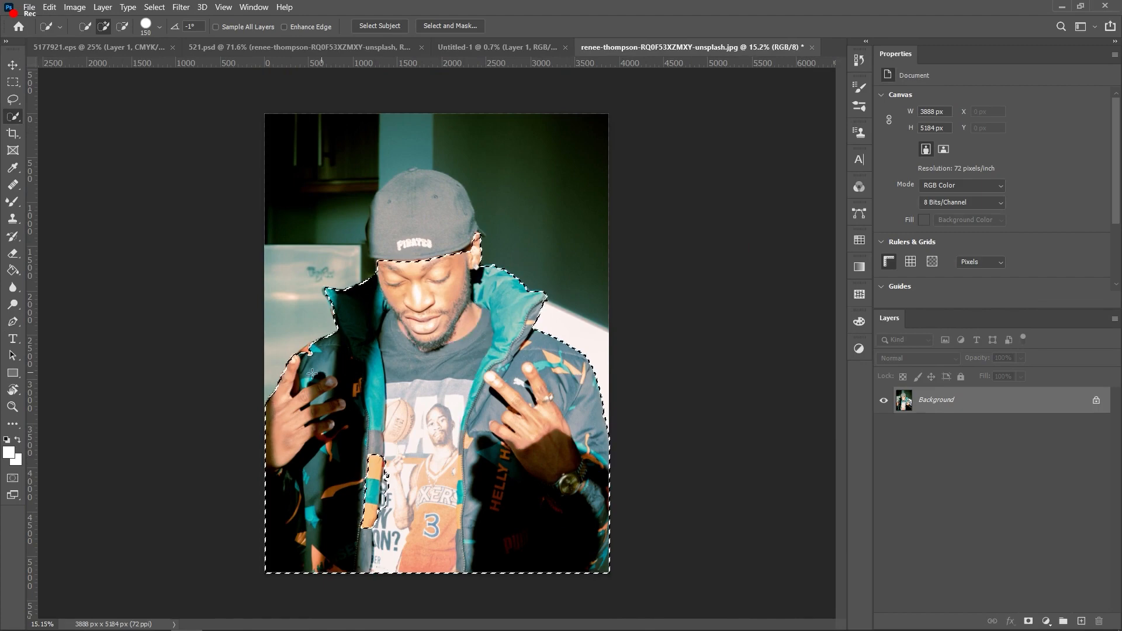
Step: Add the cap, trim background beside it, and mask out everything outside the man
scroll(389, 202, "up", 1)
scroll(389, 202, "up", 1)
left_click(388, 202)
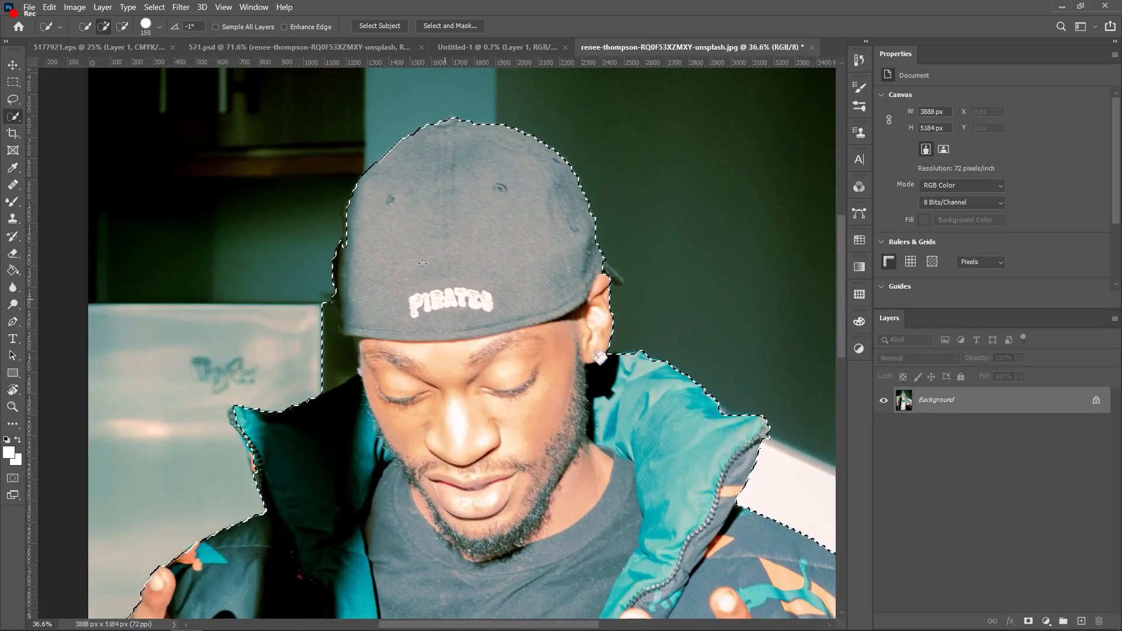
left_click(328, 345, "alt")
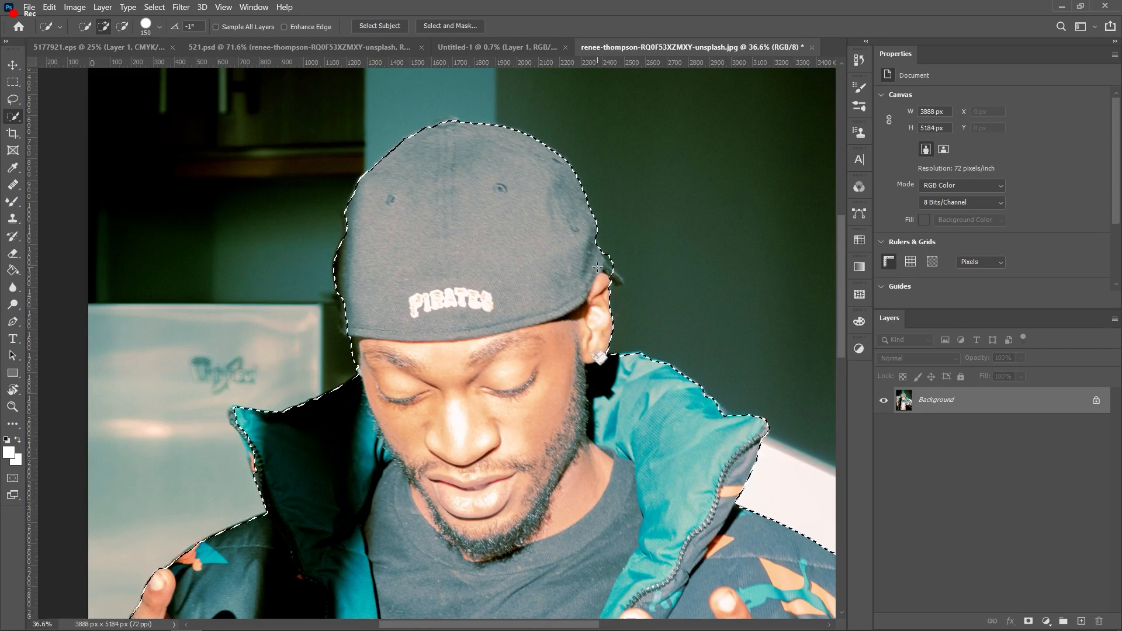
scroll(591, 296, "down", 3)
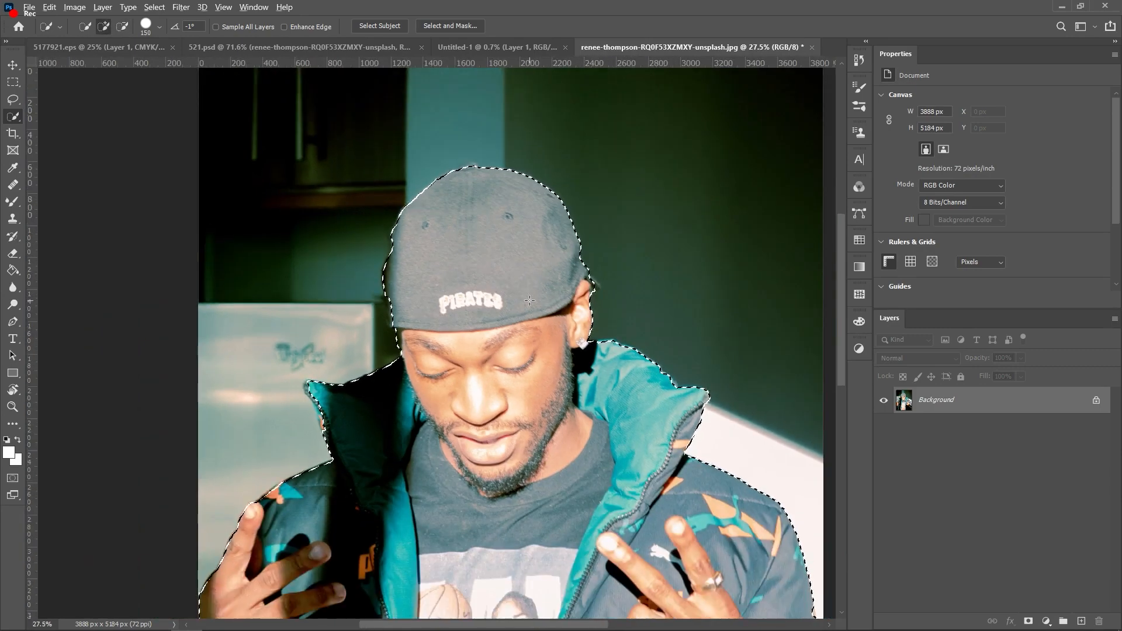
scroll(535, 397, "up", 1)
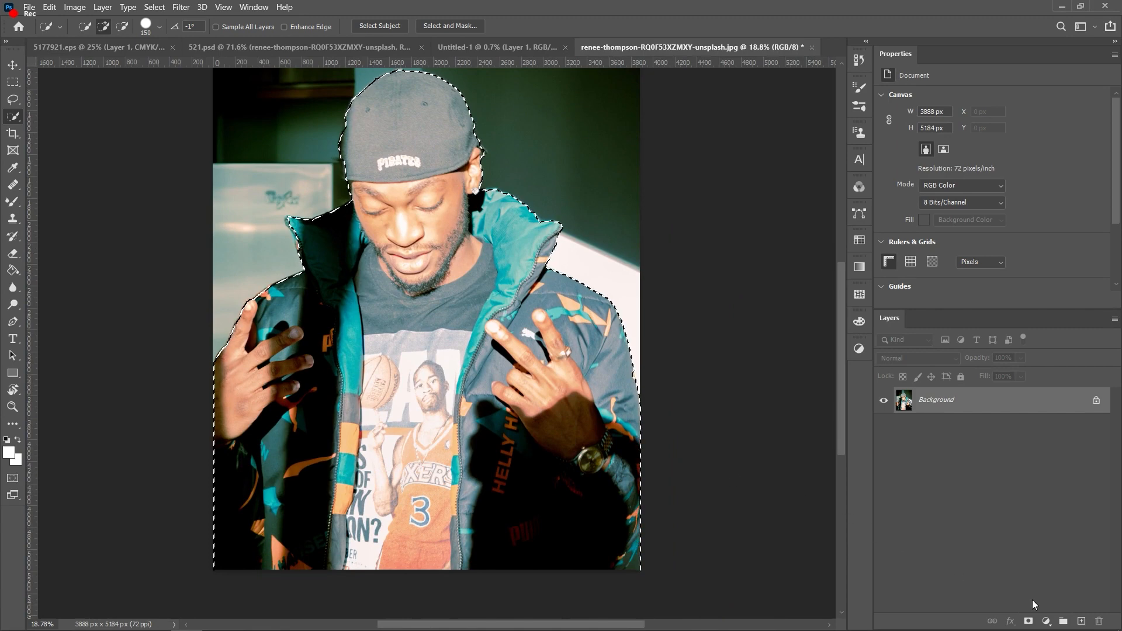
left_click(1029, 621)
scroll(406, 283, "up", 1)
scroll(406, 284, "up", 1)
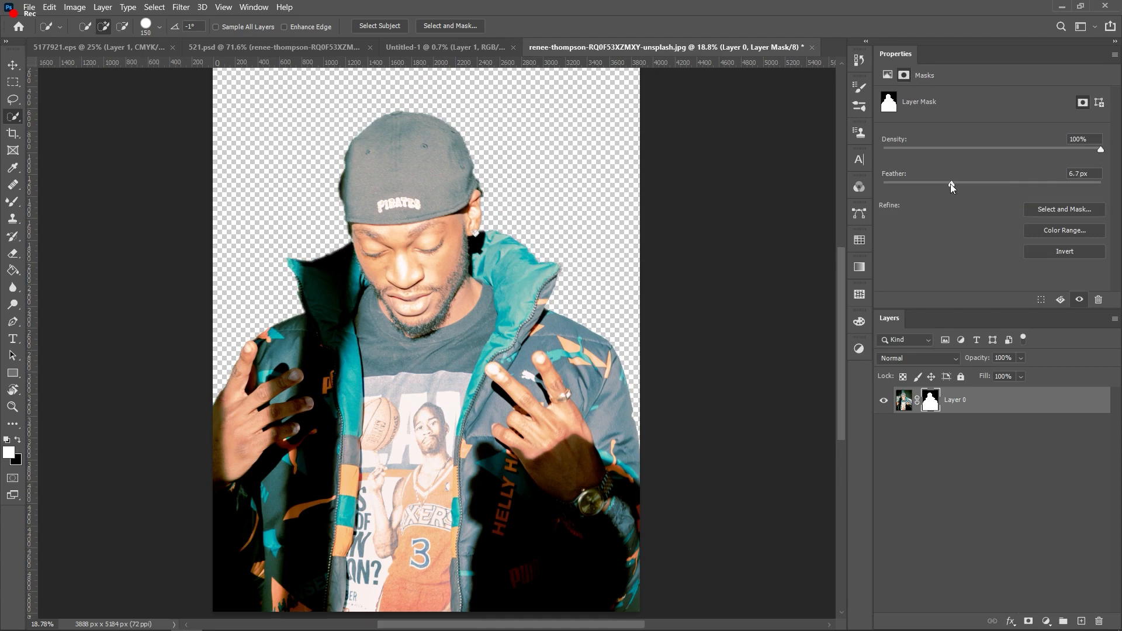
Step: Set the cutout mask's Feather to 3.6 px in Properties
left_click_drag(932, 186, 1108, 191)
left_click_drag(916, 182, 926, 182)
scroll(701, 237, "down", 1)
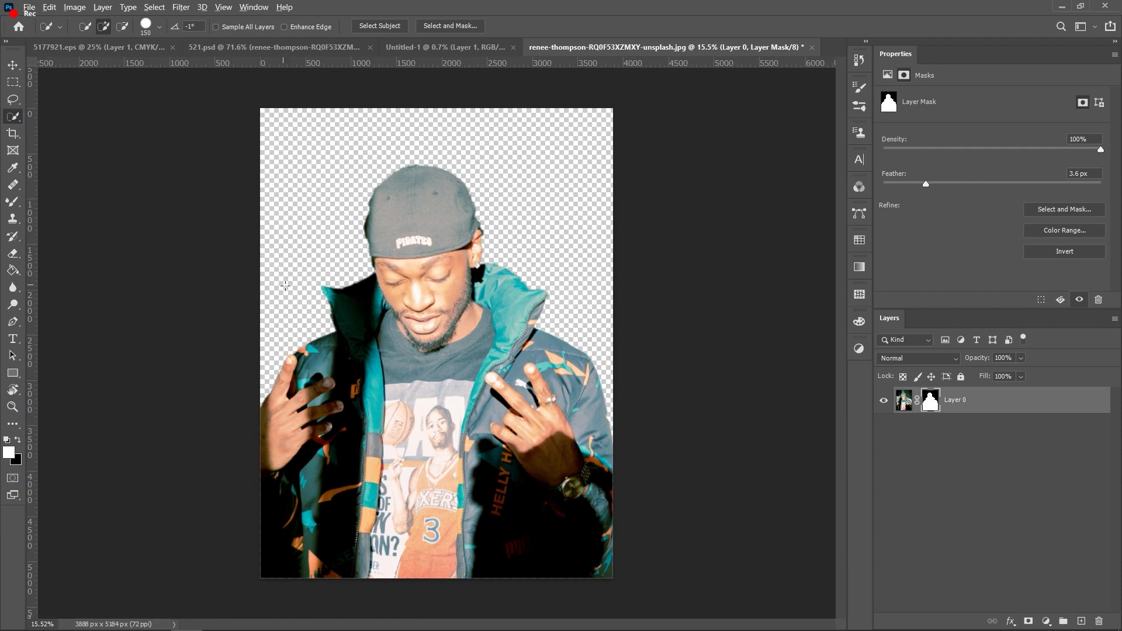
scroll(392, 300, "down", 1)
Step: Convert Layer 0 to a smart object and switch to the Untitled-1 document
key("v")
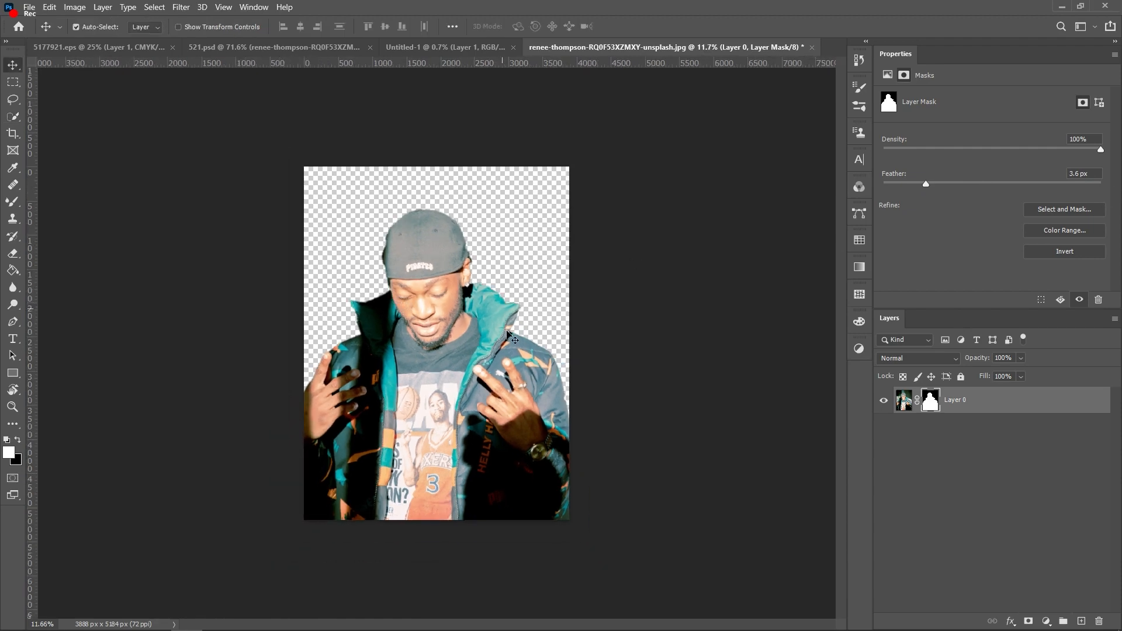
left_click(982, 403)
right_click(982, 403)
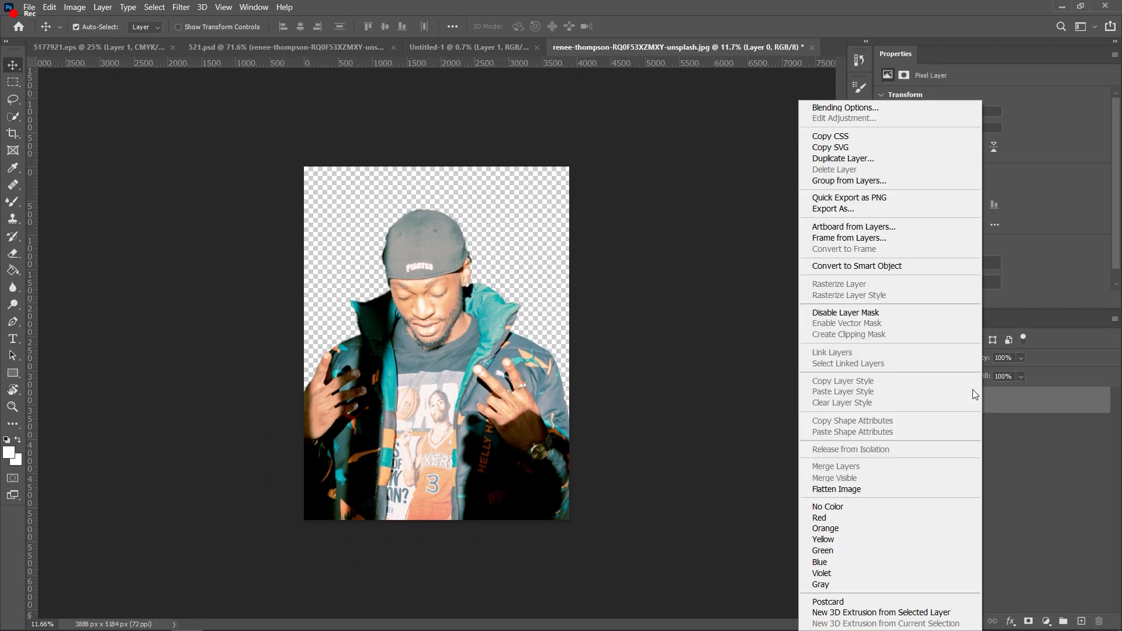
left_click(874, 266)
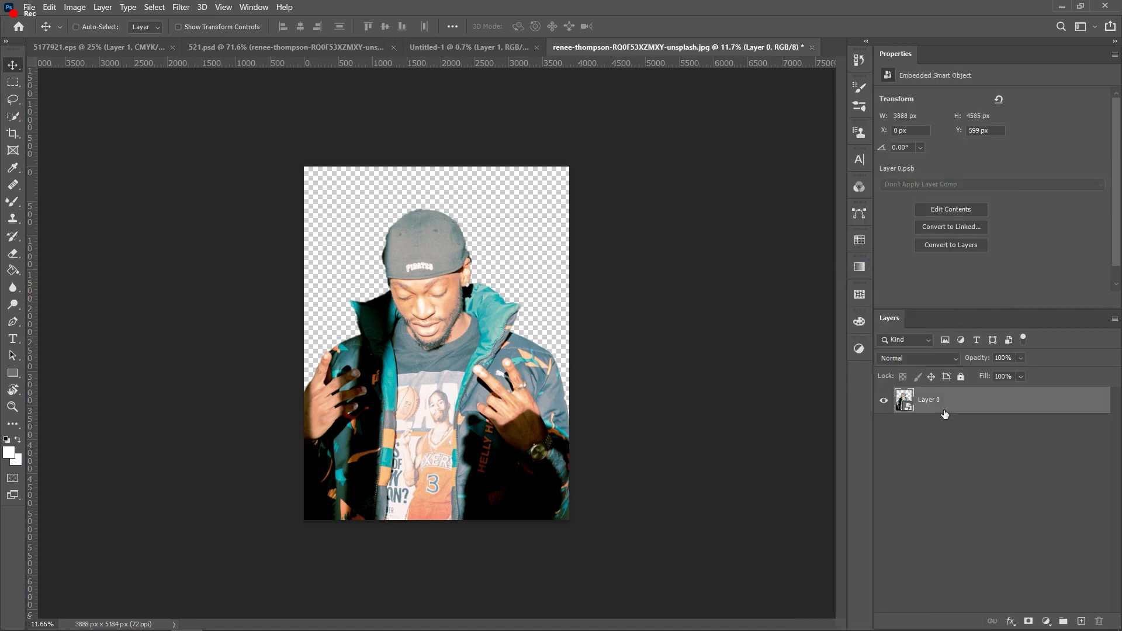
left_click(464, 46)
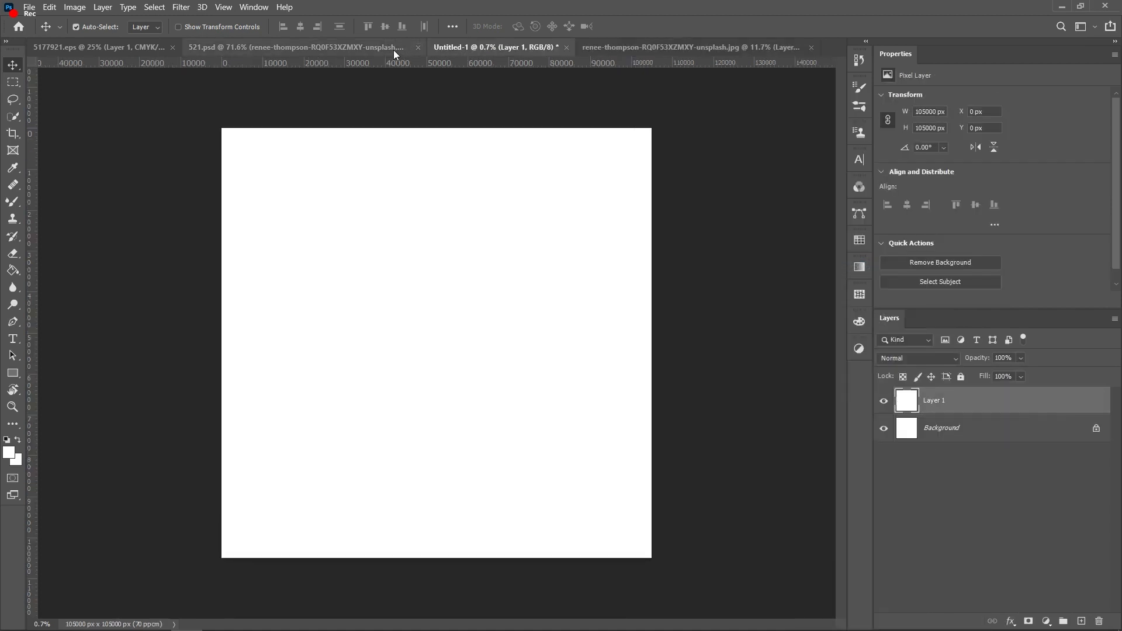
Step: In 521.psd, delete the Design layer
left_click(397, 47)
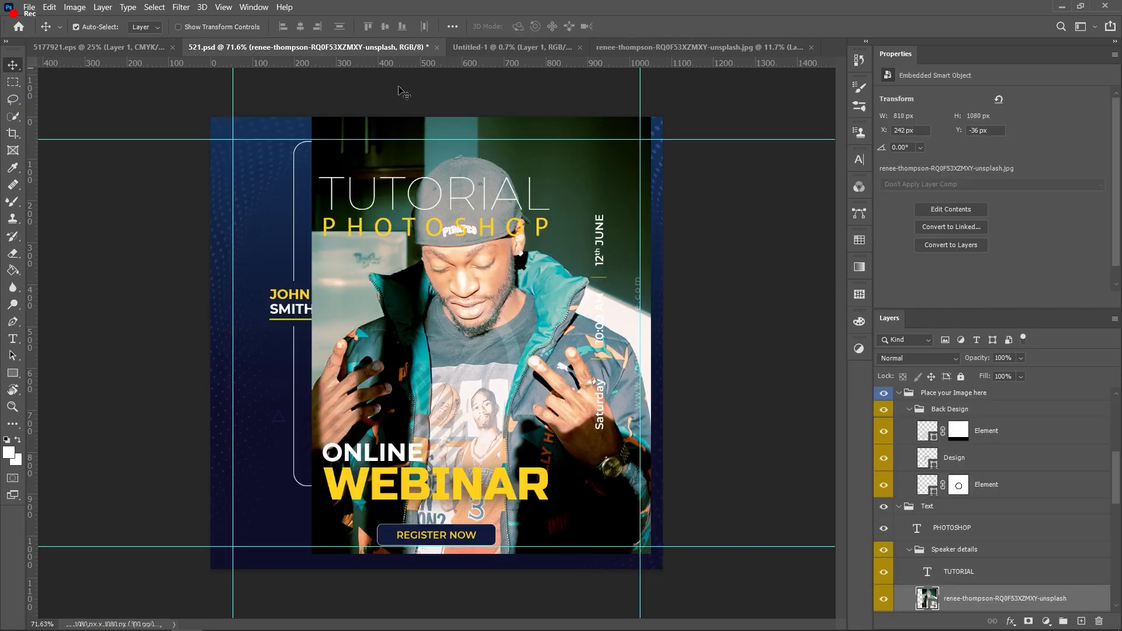
scroll(522, 362, "down", 1)
left_click(507, 362)
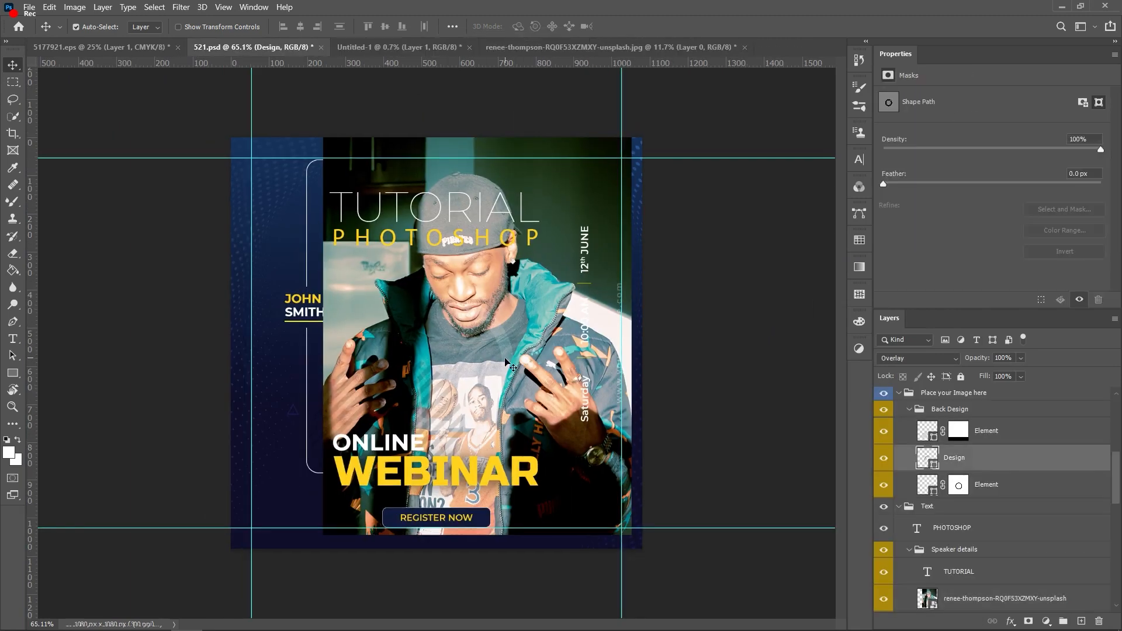
key("Delete")
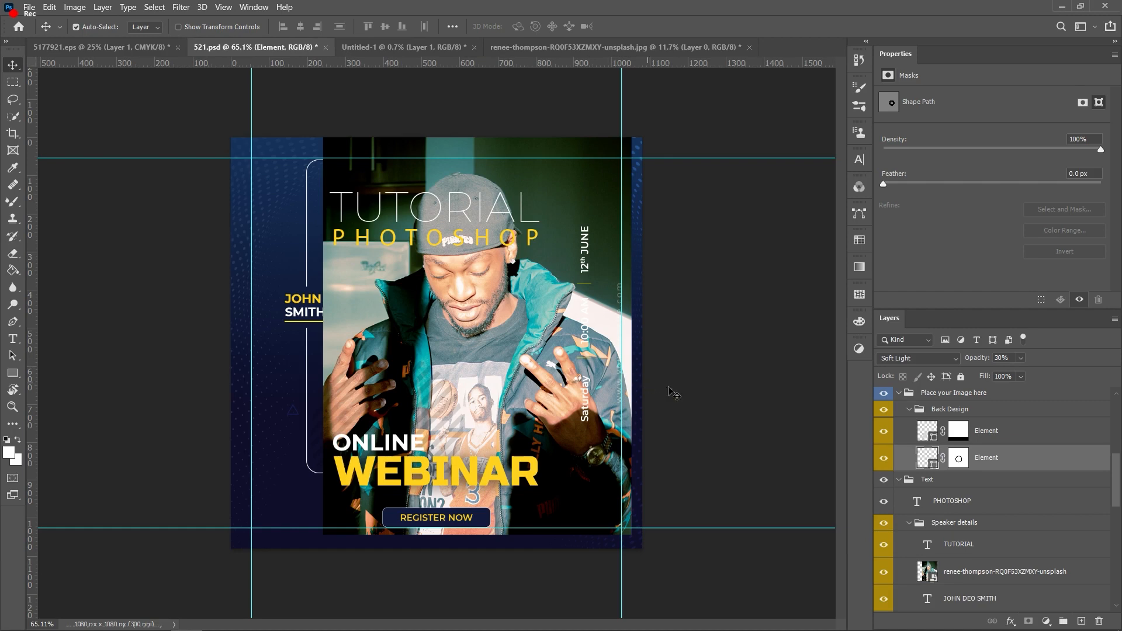
Step: Delete the man's original full photo layer from the template
scroll(993, 561, "down", 1)
left_click(994, 560)
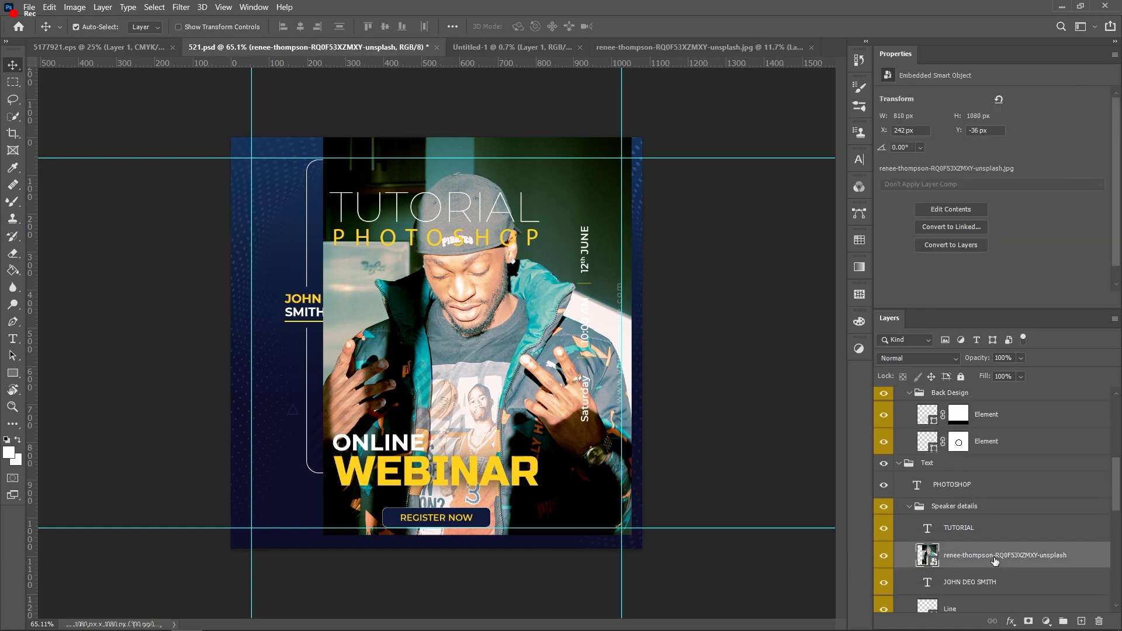
key("Delete")
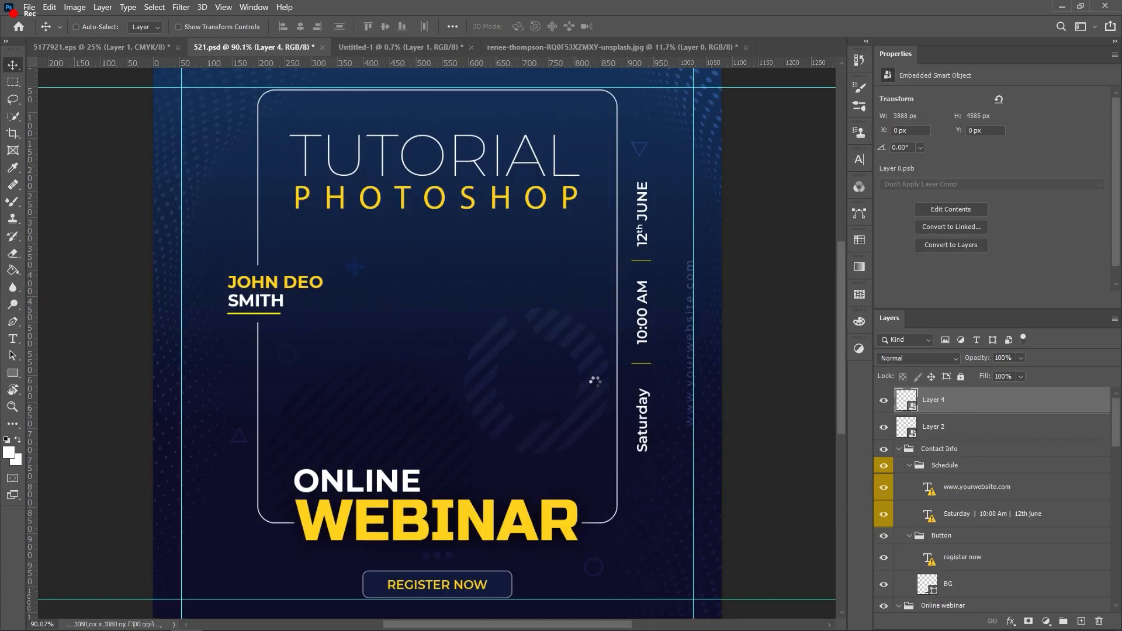
key("ctrl+t")
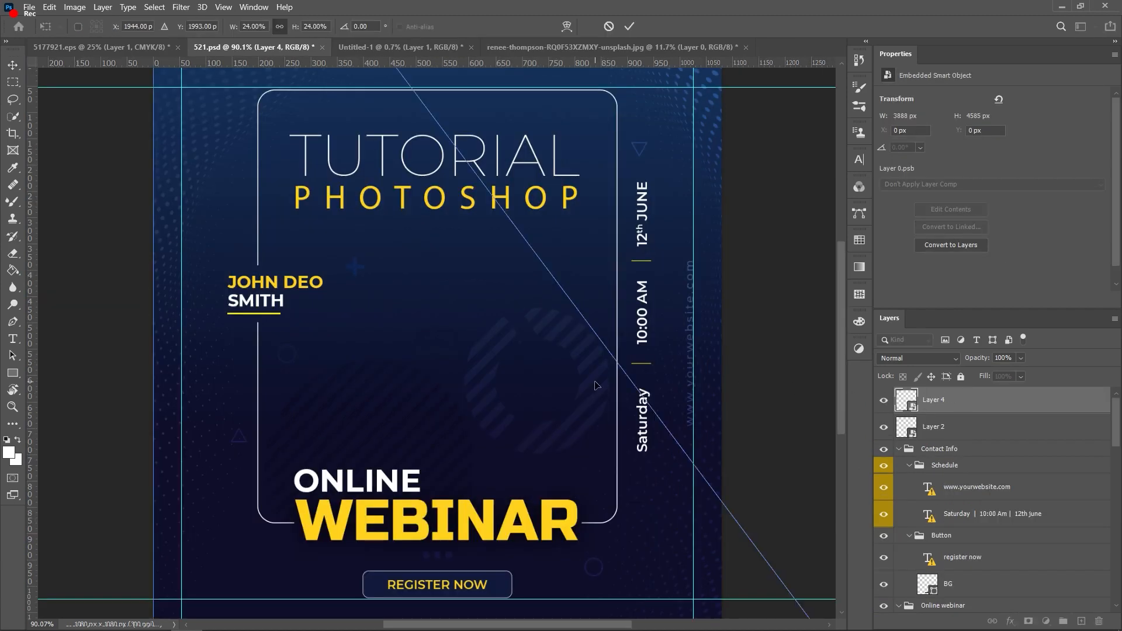
Step: Shrink the placed man photo to fit the poster and remove the unneeded Layer 2
scroll(595, 384, "down", 10)
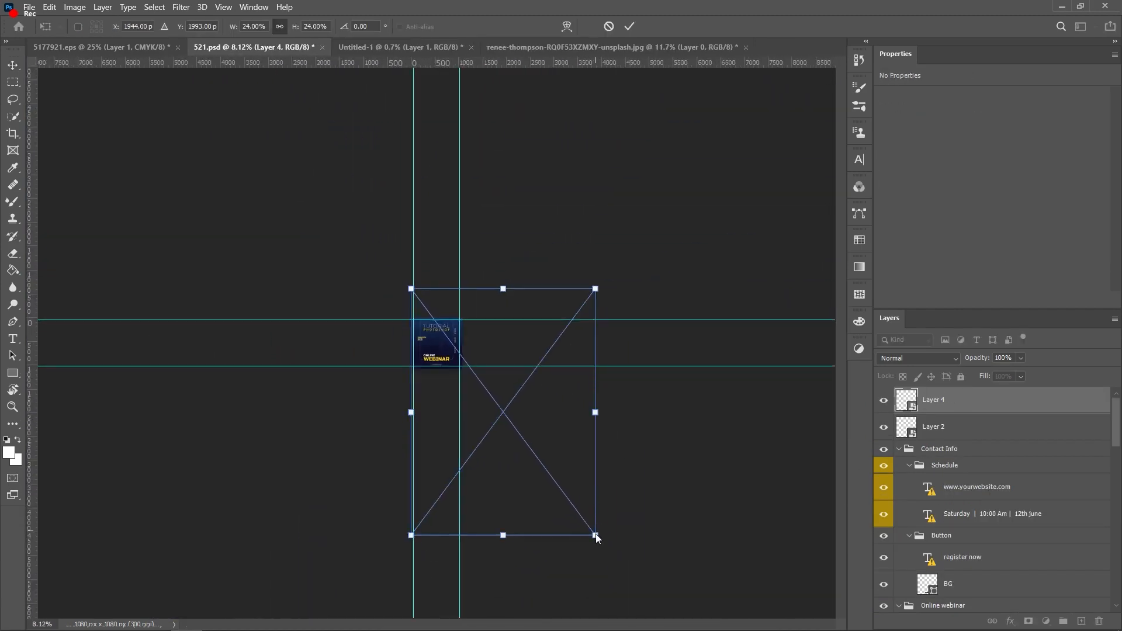
left_click_drag(595, 535, 455, 380)
scroll(533, 430, "up", 10)
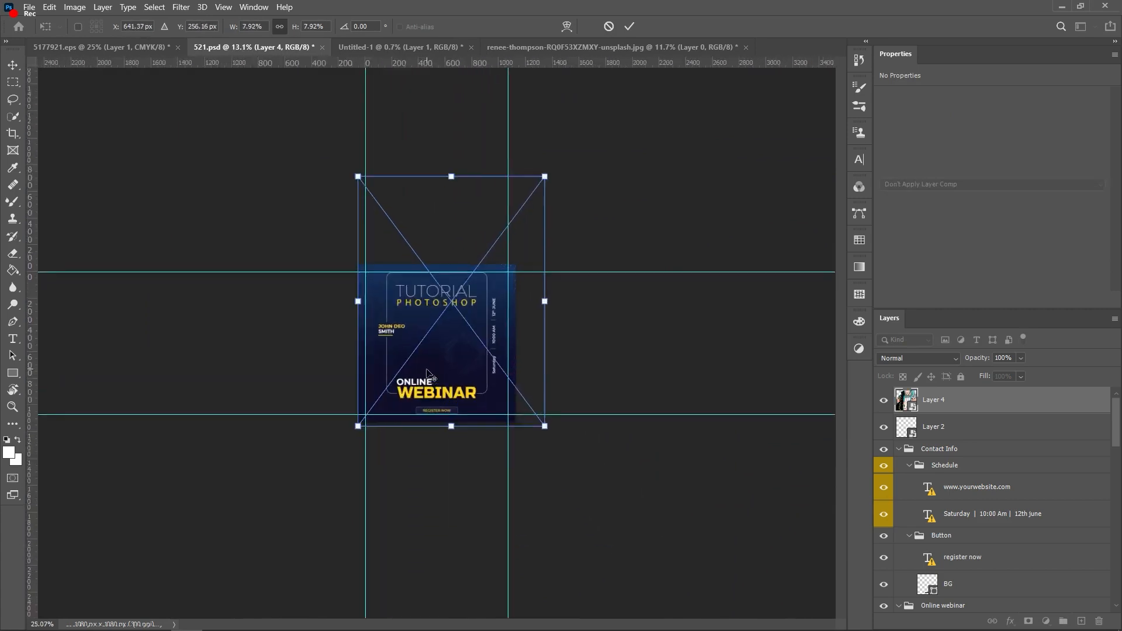
left_click_drag(609, 476, 433, 367)
key("Return")
left_click(930, 415, "alt")
key("ctrl+0")
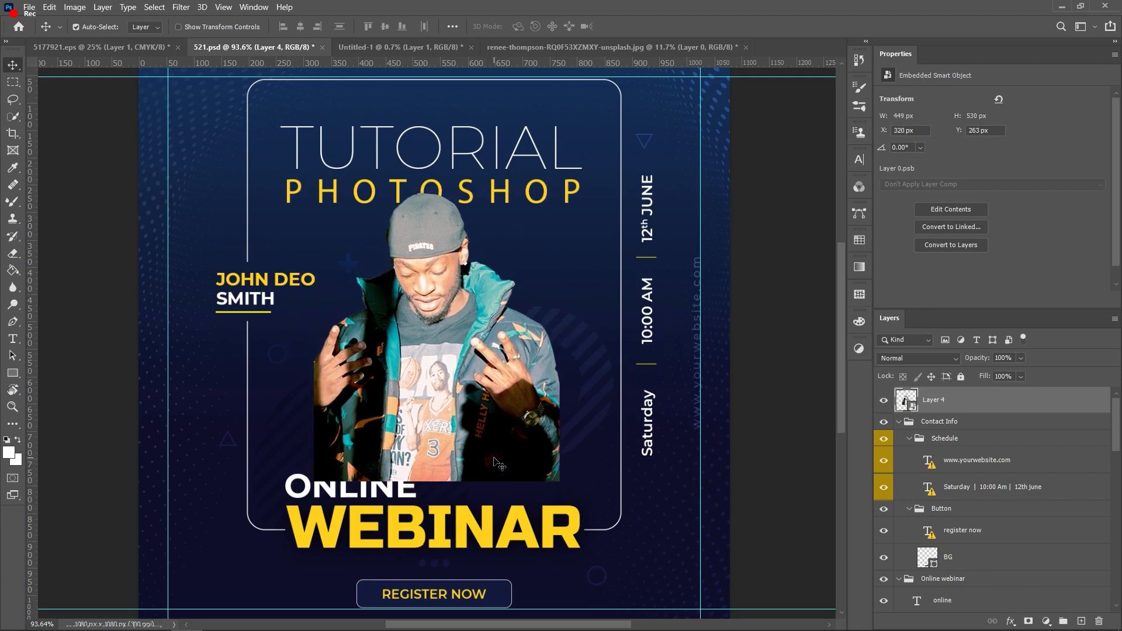
Step: Stretch the photo taller to 501 x 591 px and move Layer 4 above BG in the Button group
key("ctrl+t")
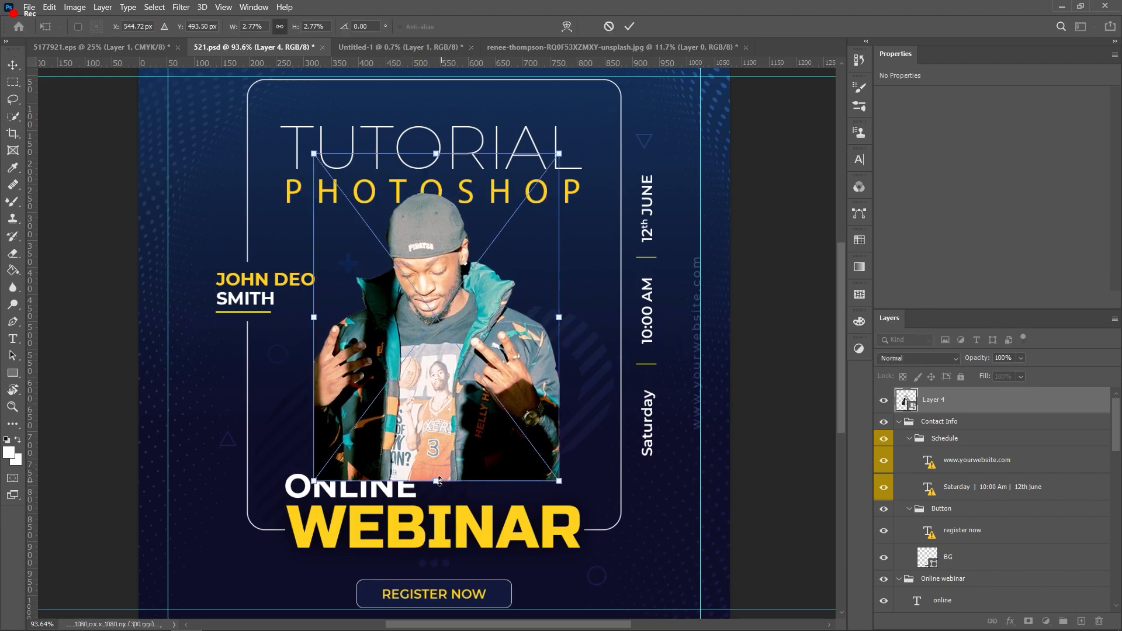
left_click_drag(436, 482, 434, 520)
scroll(367, 536, "down", 5)
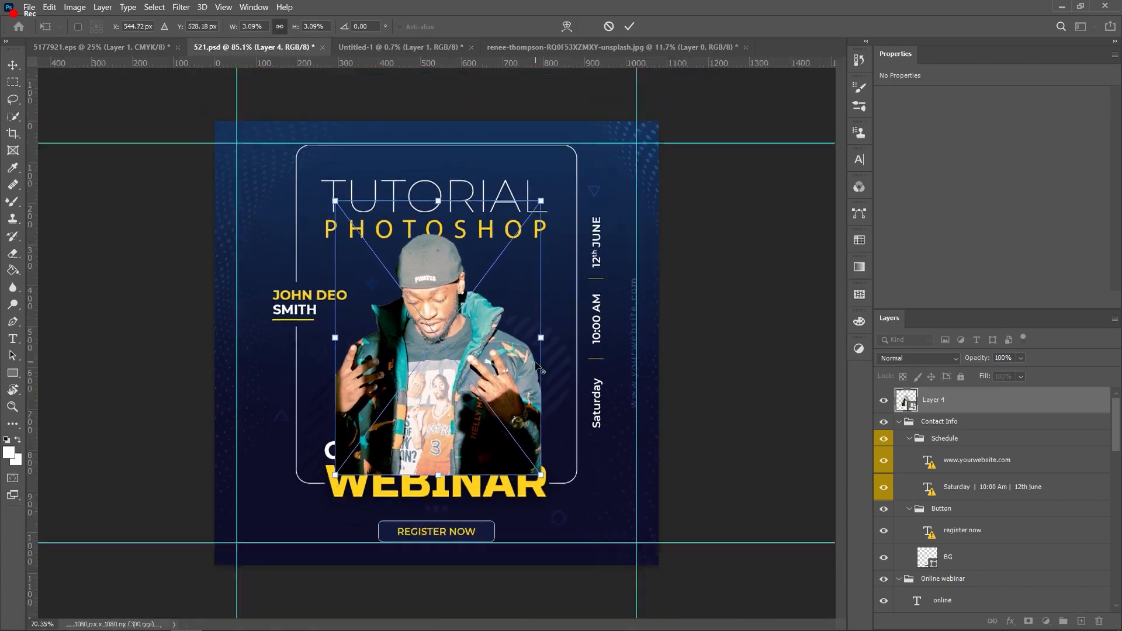
scroll(399, 479, "up", 3)
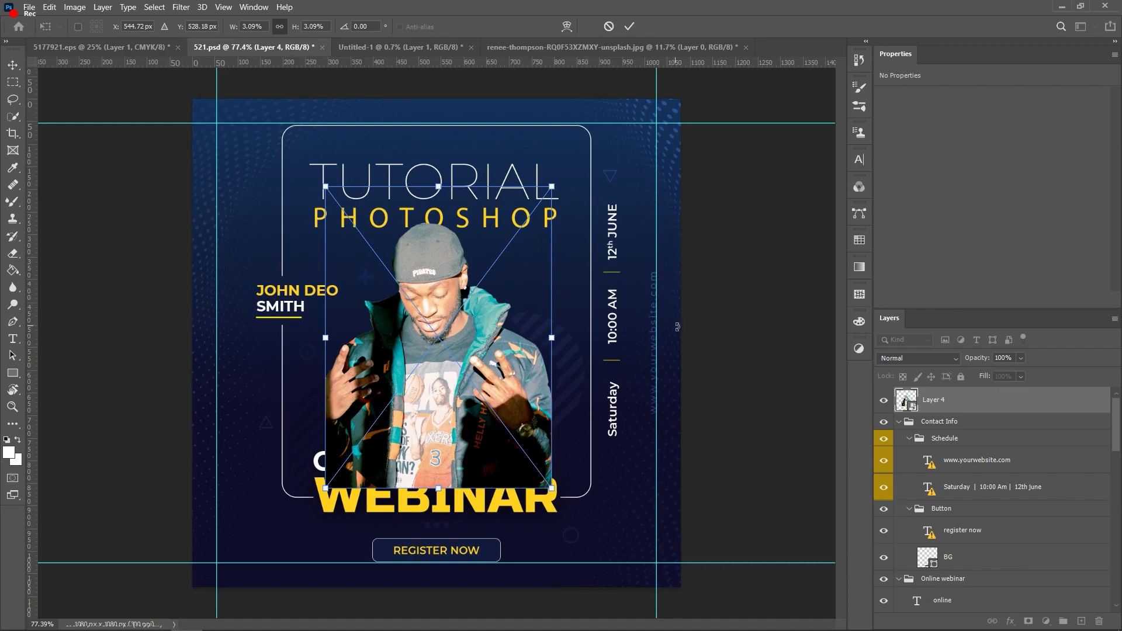
key("Return")
left_click_drag(935, 401, 938, 541)
scroll(944, 503, "down", 3)
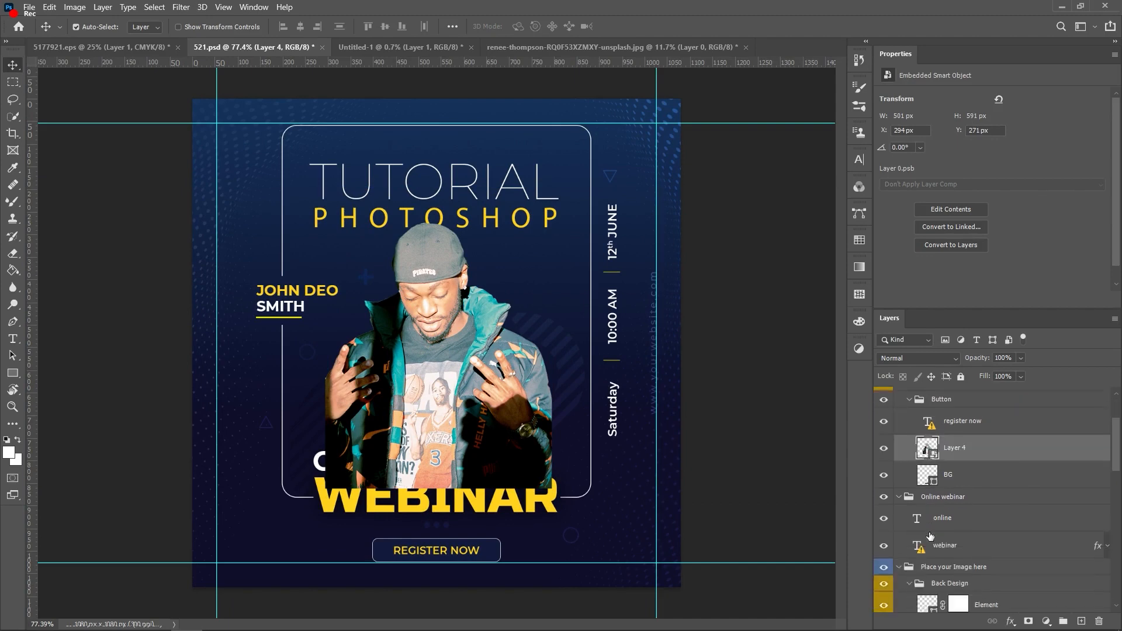
Step: Move the webinar and online type layers above Layer 4, then select Layer 4
scroll(951, 460, "down", 2)
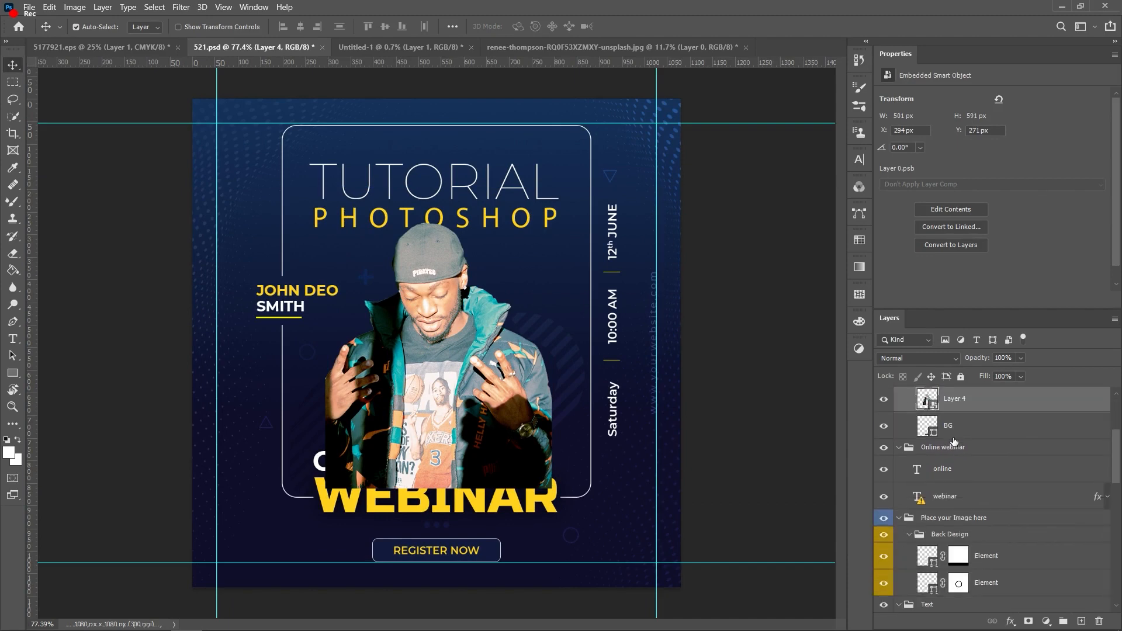
left_click_drag(980, 497, 979, 435)
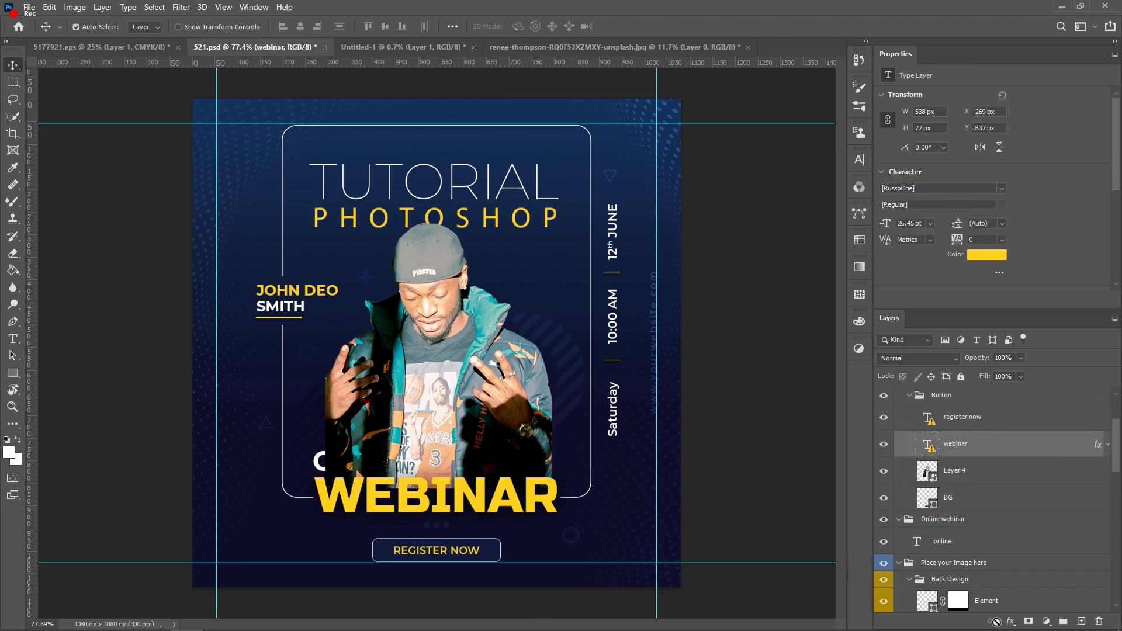
scroll(1022, 536, "down", 1)
left_click(958, 503)
left_click_drag(954, 526, 971, 433)
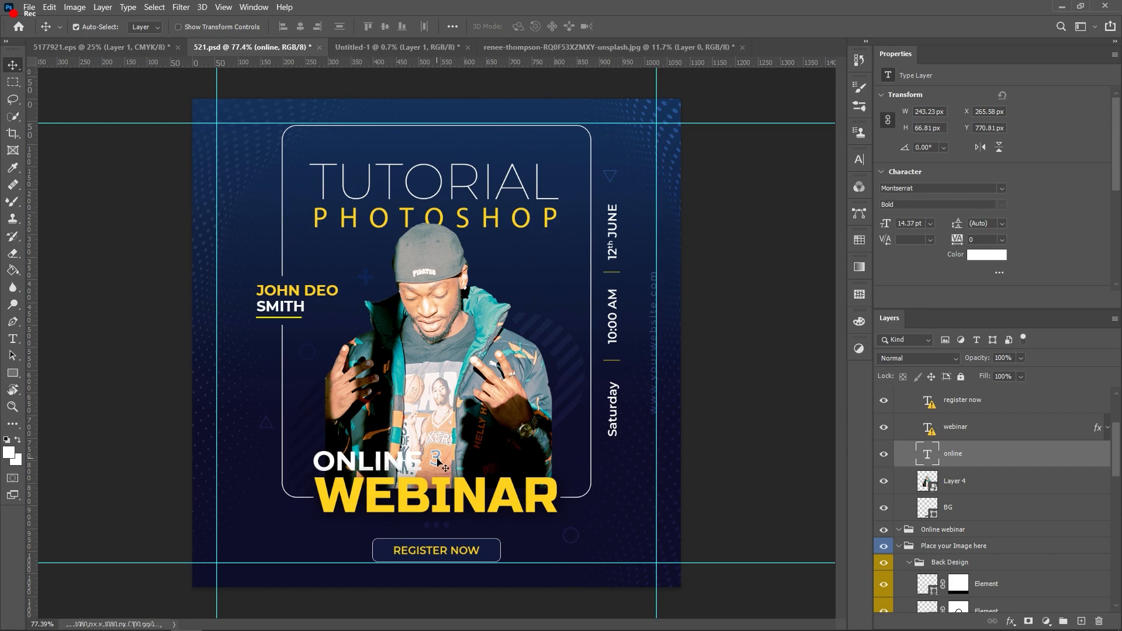
scroll(964, 467, "up", 1)
scroll(964, 467, "down", 2)
left_click(965, 466)
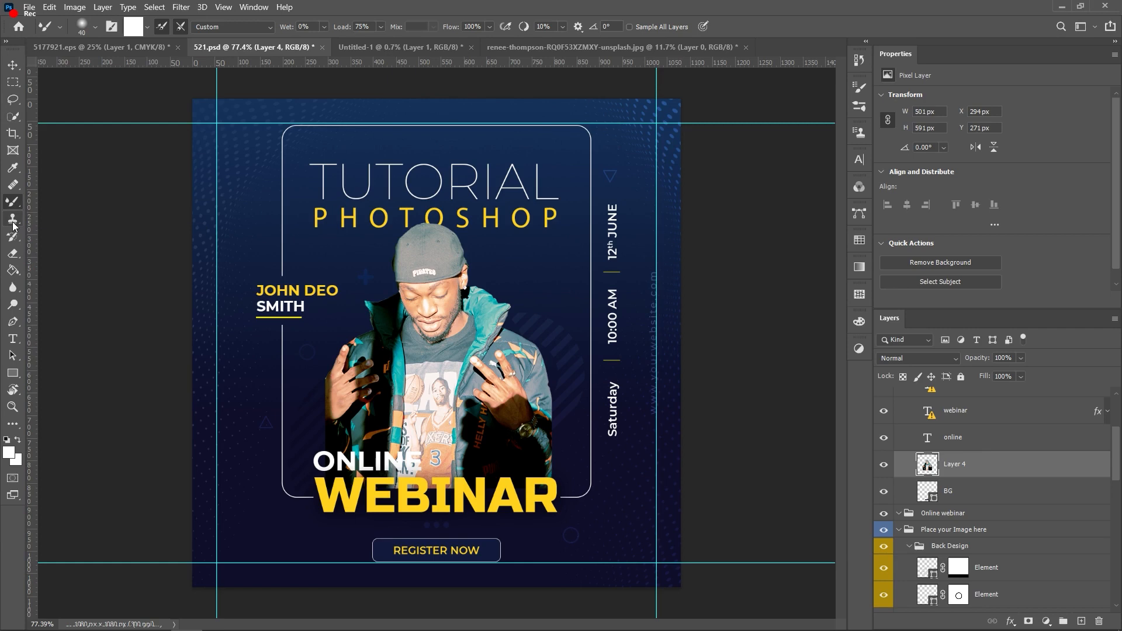
Step: Set up the Eraser with a Soft Round brush at 0% hardness, 143 px, 66% opacity
left_click(12, 253)
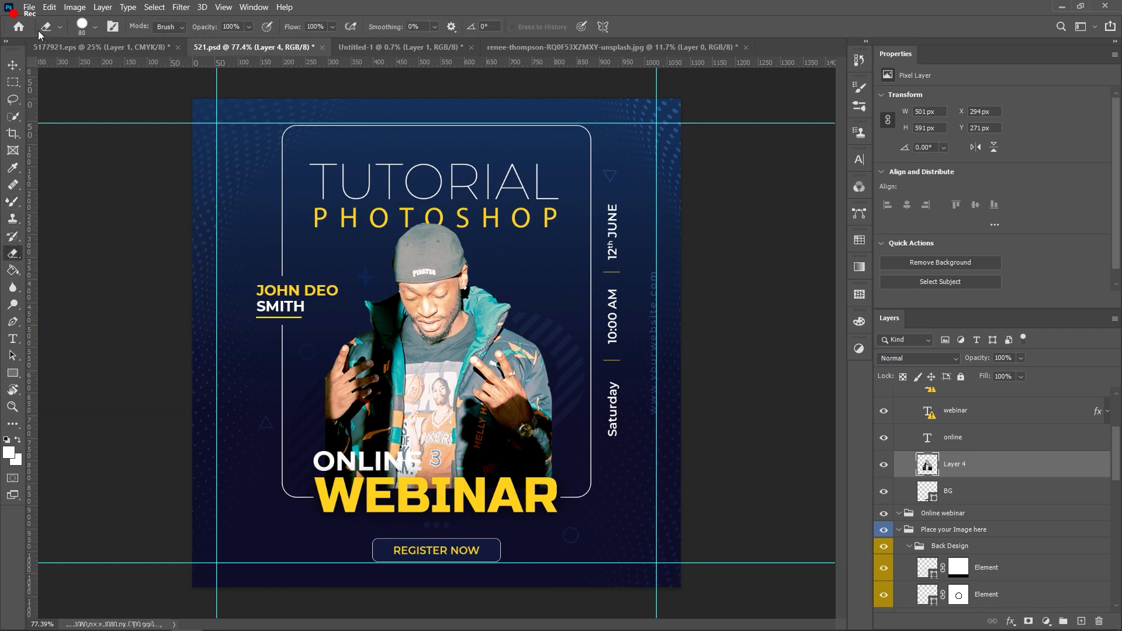
left_click(82, 26)
left_click(103, 193)
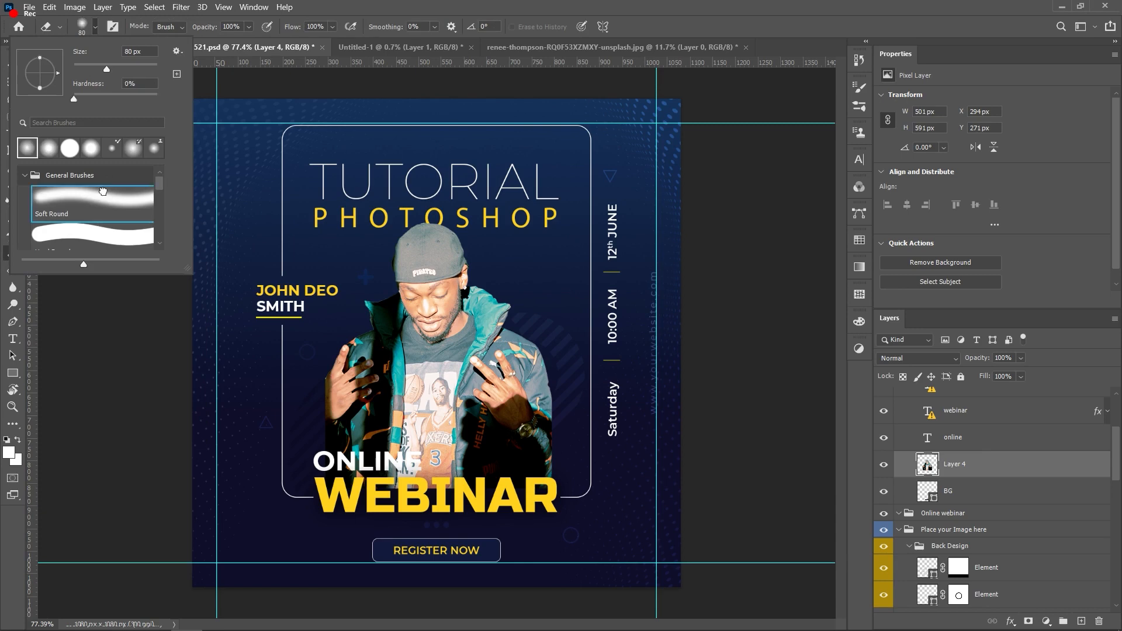
left_click(564, 482)
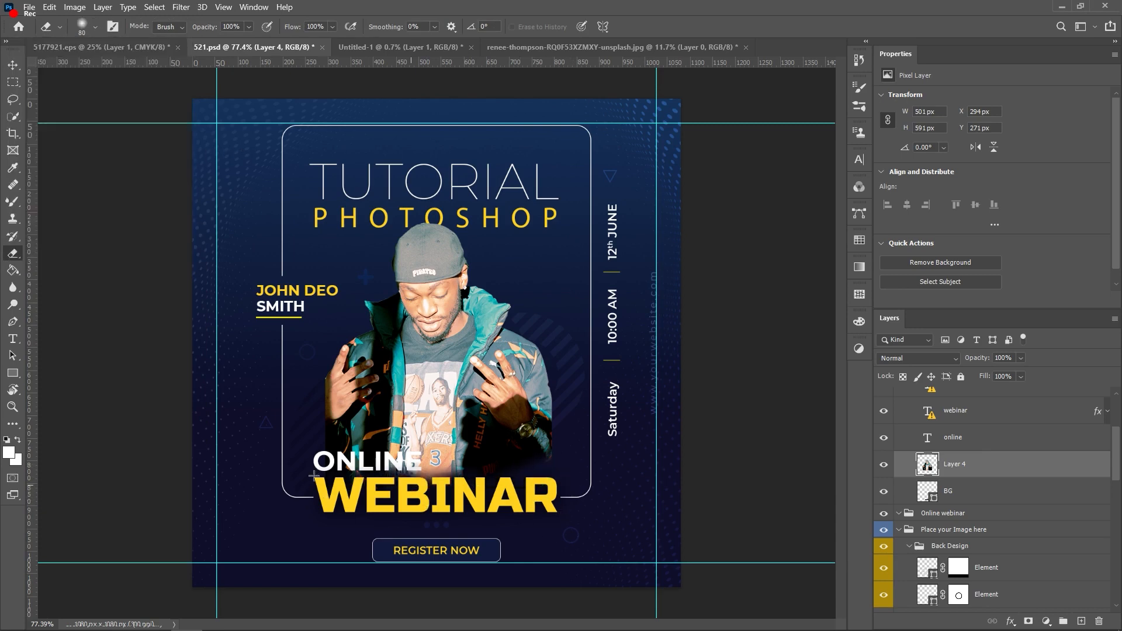
left_click(95, 27)
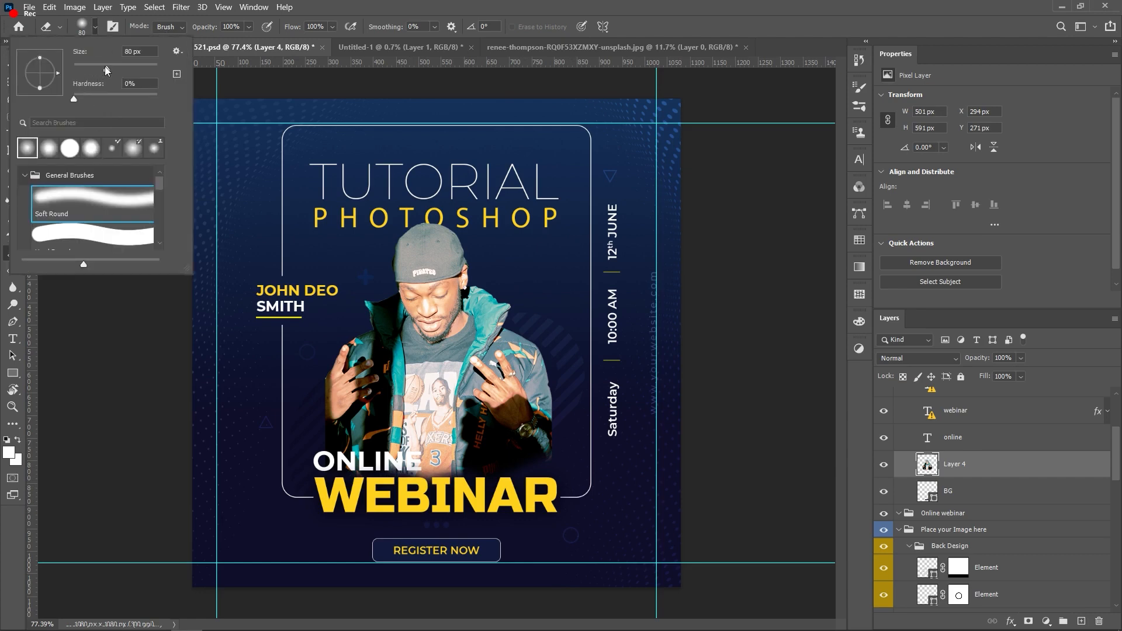
left_click_drag(121, 69, 124, 69)
left_click(285, 7)
left_click(248, 27)
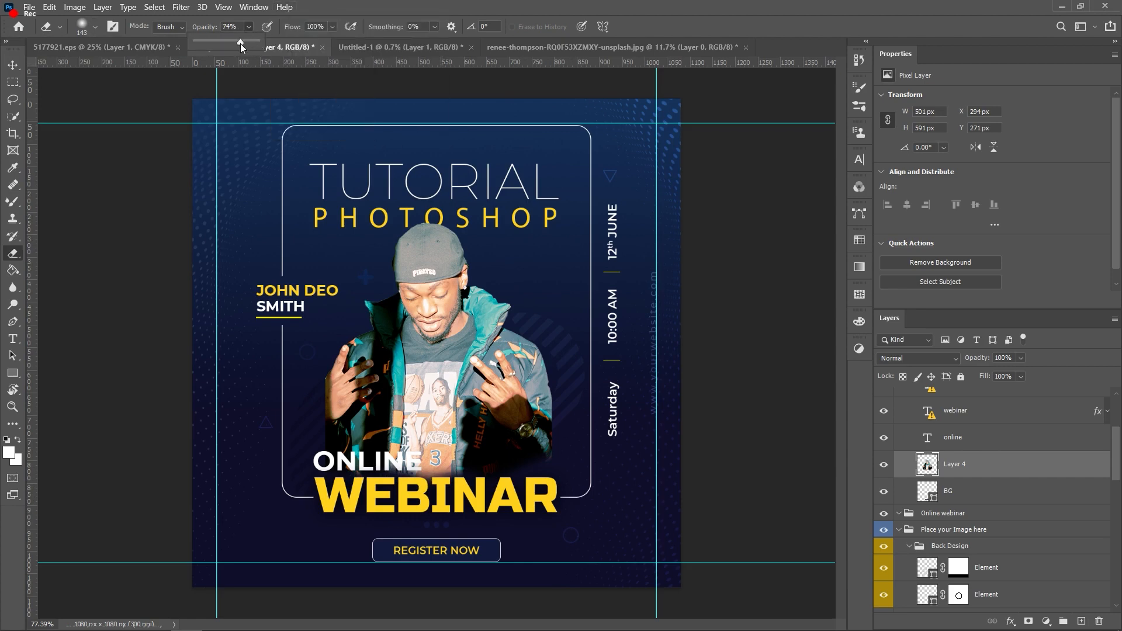
left_click(320, 461)
Step: Erase along the hand, sleeve and jacket bottom so the photo fades into the background
mouse_move(319, 460)
left_mouse_down()
mouse_move(303, 371)
mouse_move(317, 331)
mouse_move(335, 463)
mouse_move(396, 511)
mouse_move(419, 513)
mouse_move(343, 468)
left_mouse_up()
left_click_drag(291, 441, 548, 479)
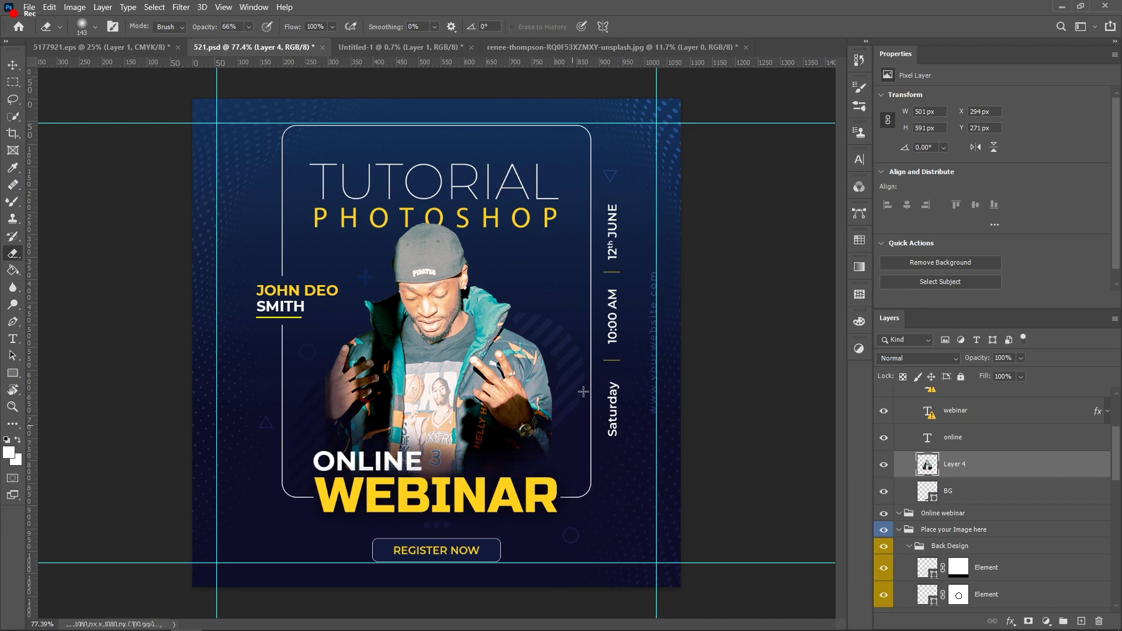
key("v")
scroll(394, 463, "up", 3)
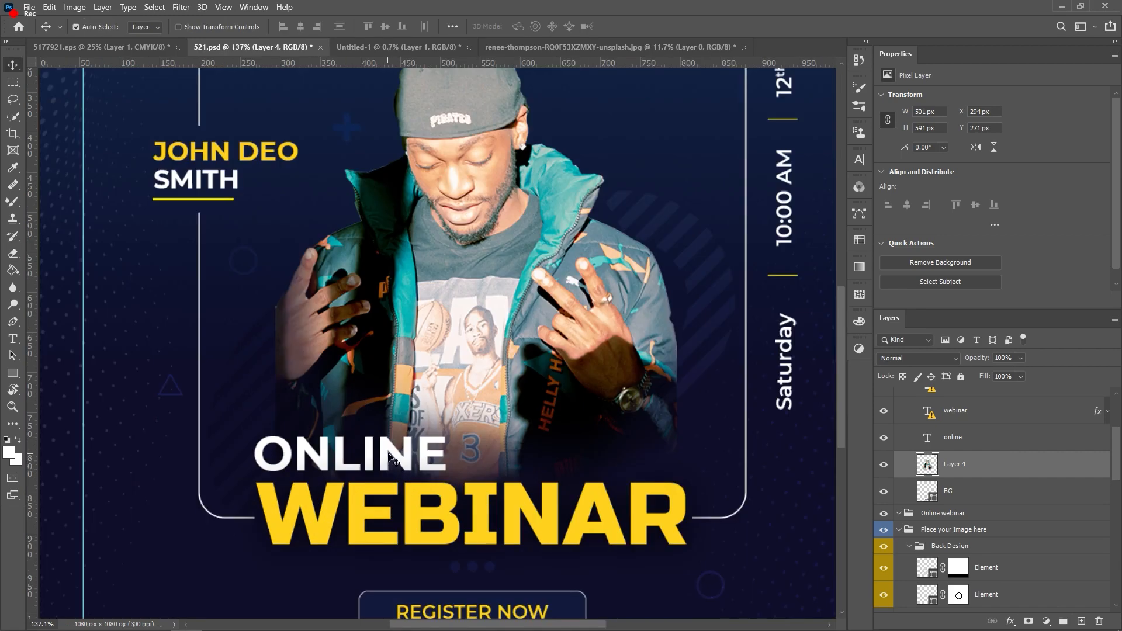
Step: Add a Drop Shadow layer effect to the ONLINE text layer
left_click(395, 461)
scroll(651, 386, "down", 3)
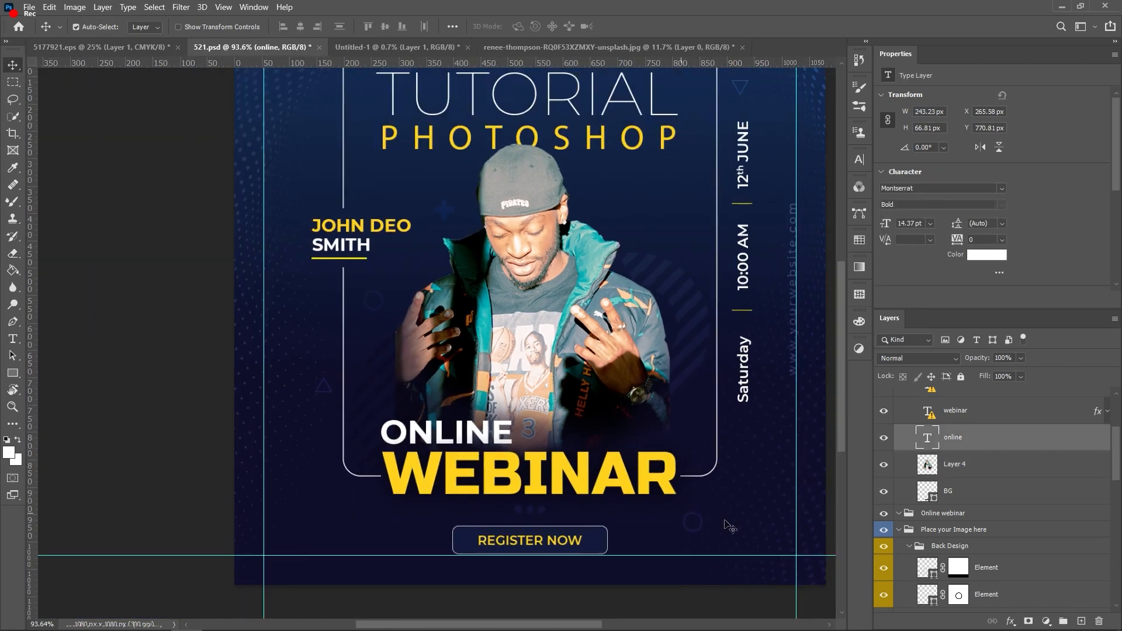
left_click(1010, 621)
left_click(1024, 612)
left_click_drag(793, 299, 809, 237)
Step: Set the shadow to 77% opacity, distance 7 and spread 7, then apply it
double_click(898, 341)
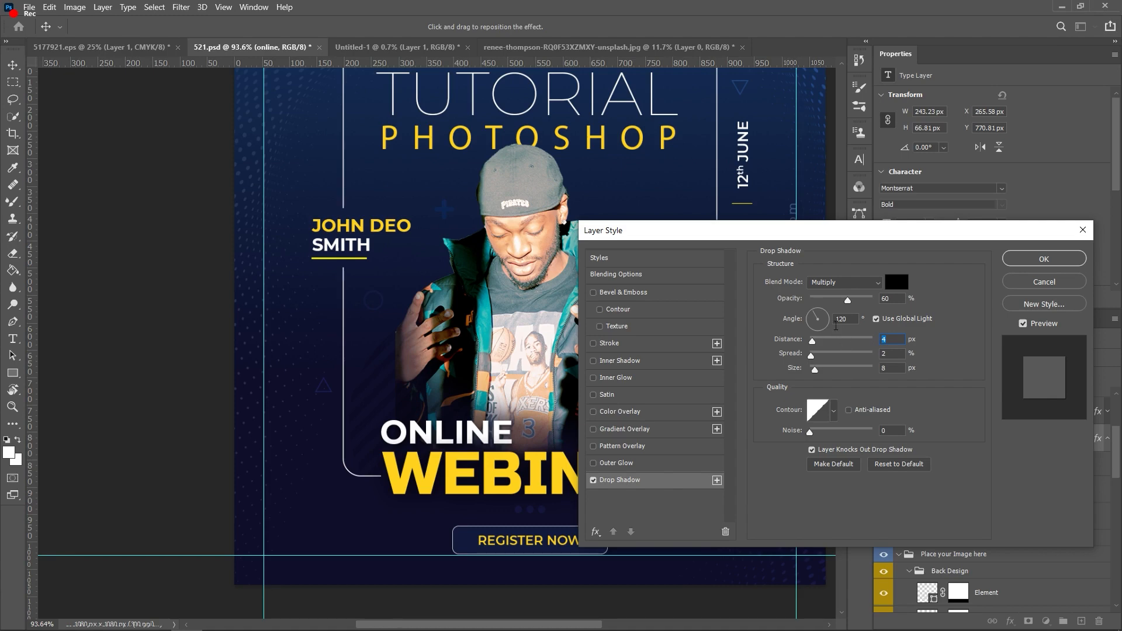
left_click_drag(893, 298, 857, 298)
key("alt")
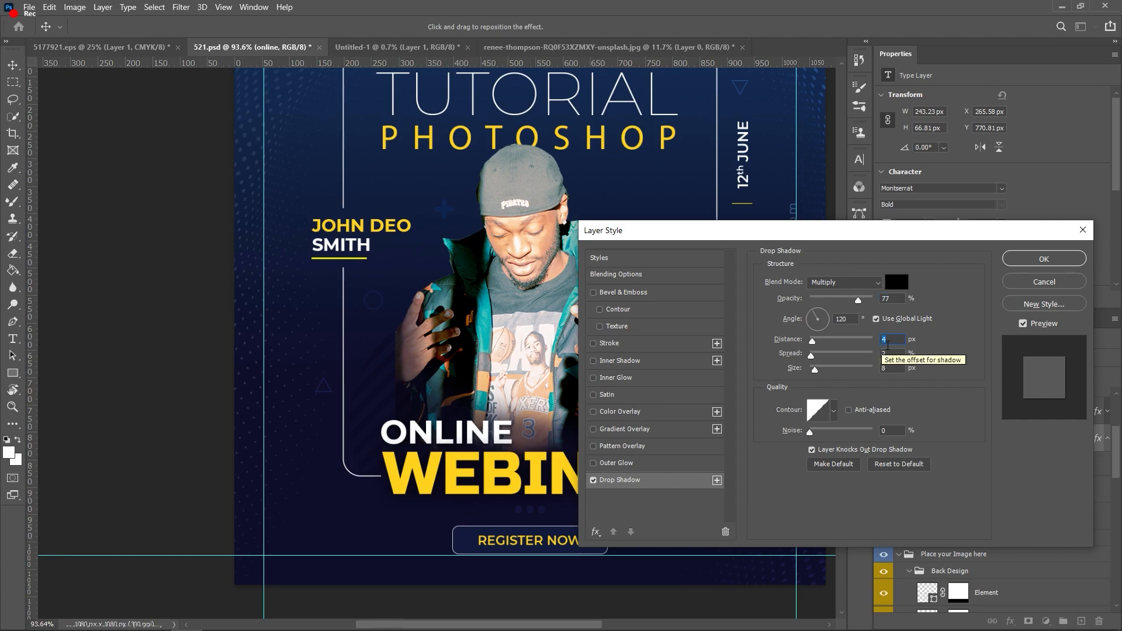
type("7")
double_click(890, 352)
type("7")
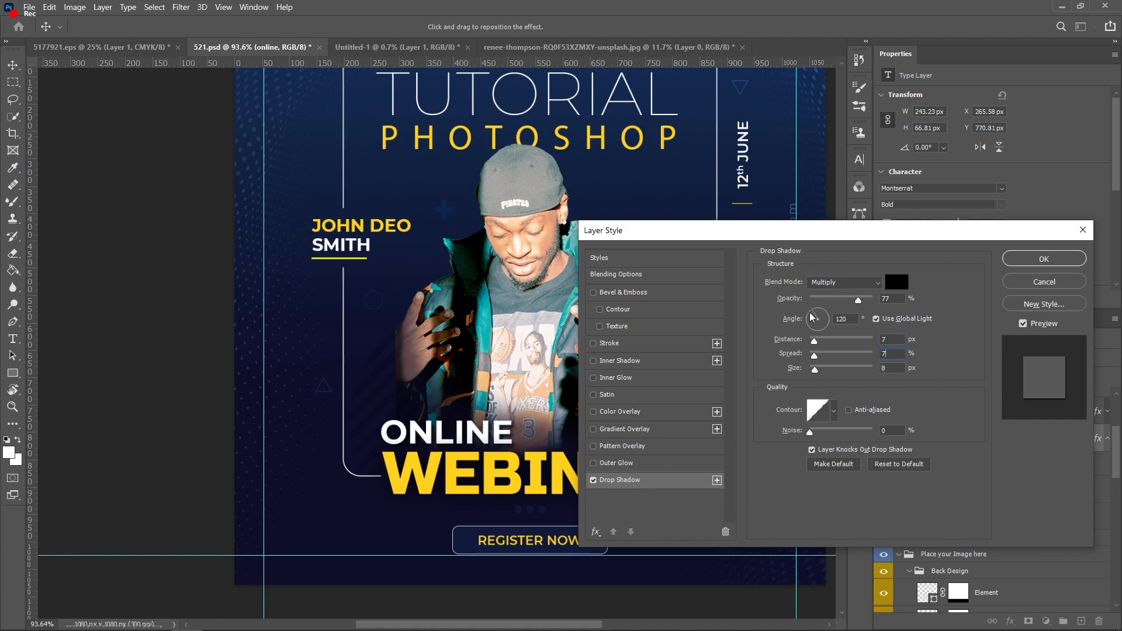
left_click(1044, 259)
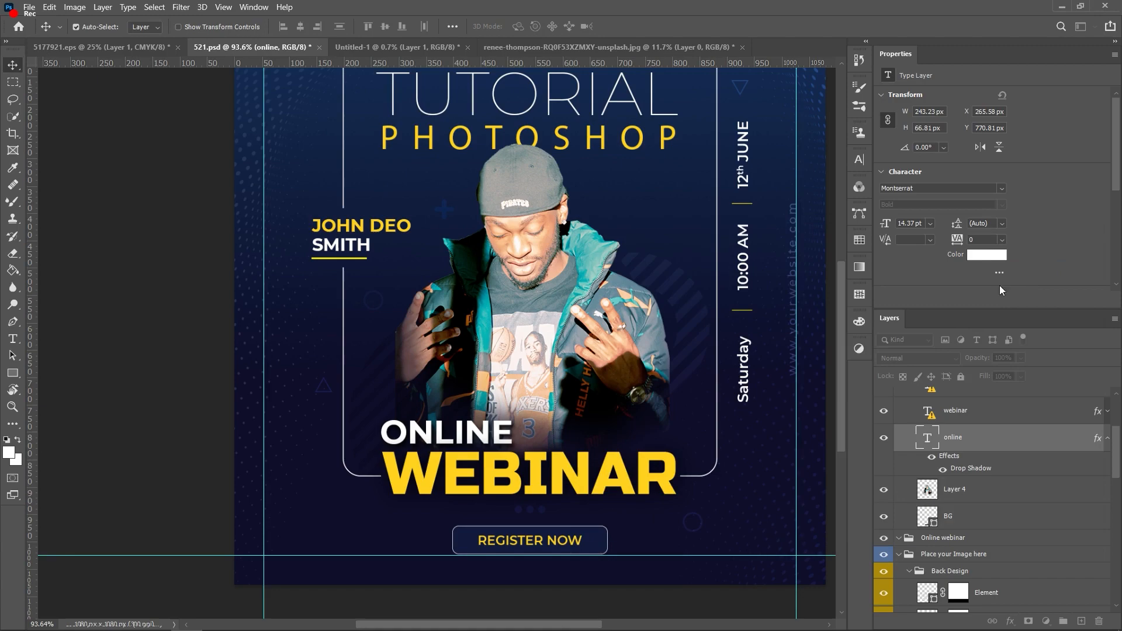
Step: Select Layer 4 with the man's photo and launch Filter > Camera Raw Filter on it
scroll(526, 479, "up", 2)
scroll(526, 479, "up", 1)
scroll(517, 432, "down", 4)
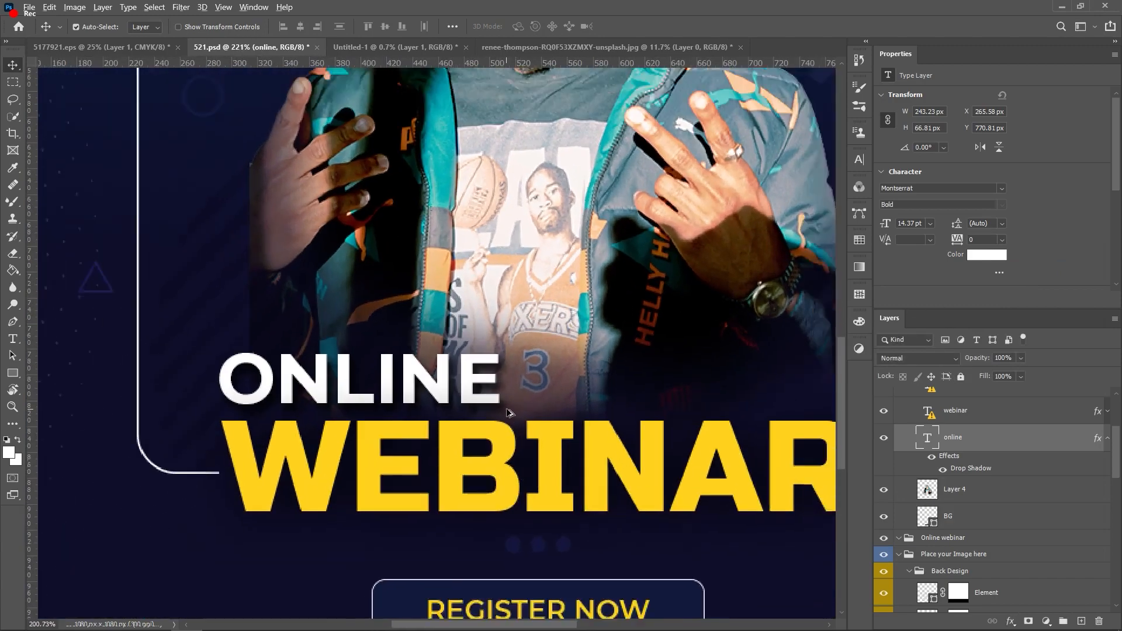
scroll(508, 408, "up", 2)
scroll(491, 373, "down", 3)
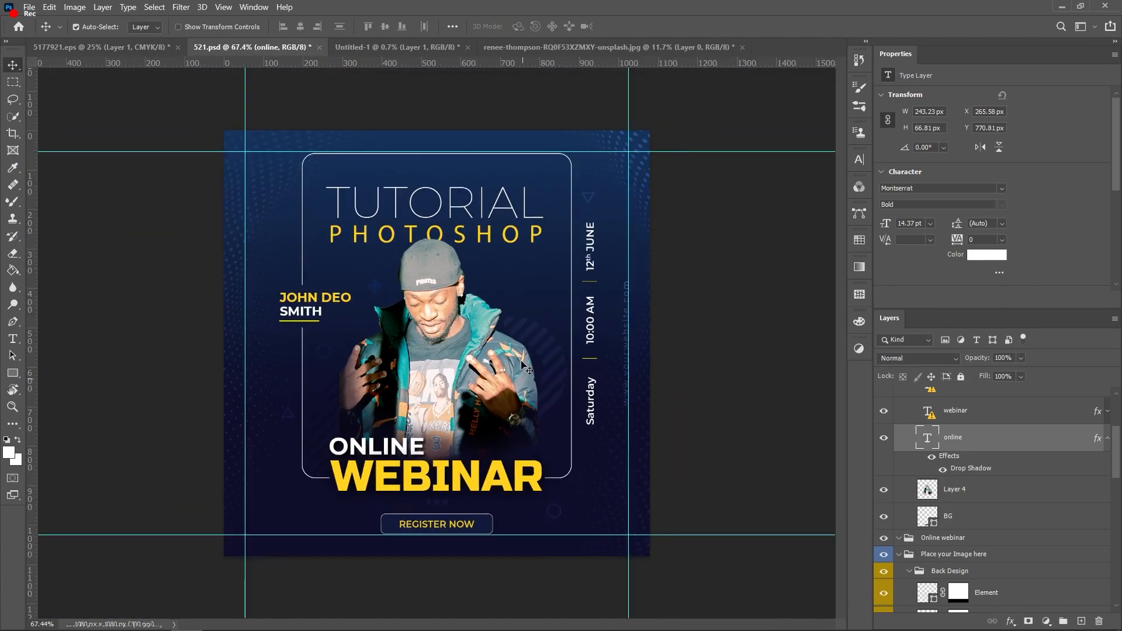
scroll(476, 342, "up", 3)
left_click(477, 342)
left_click(181, 8)
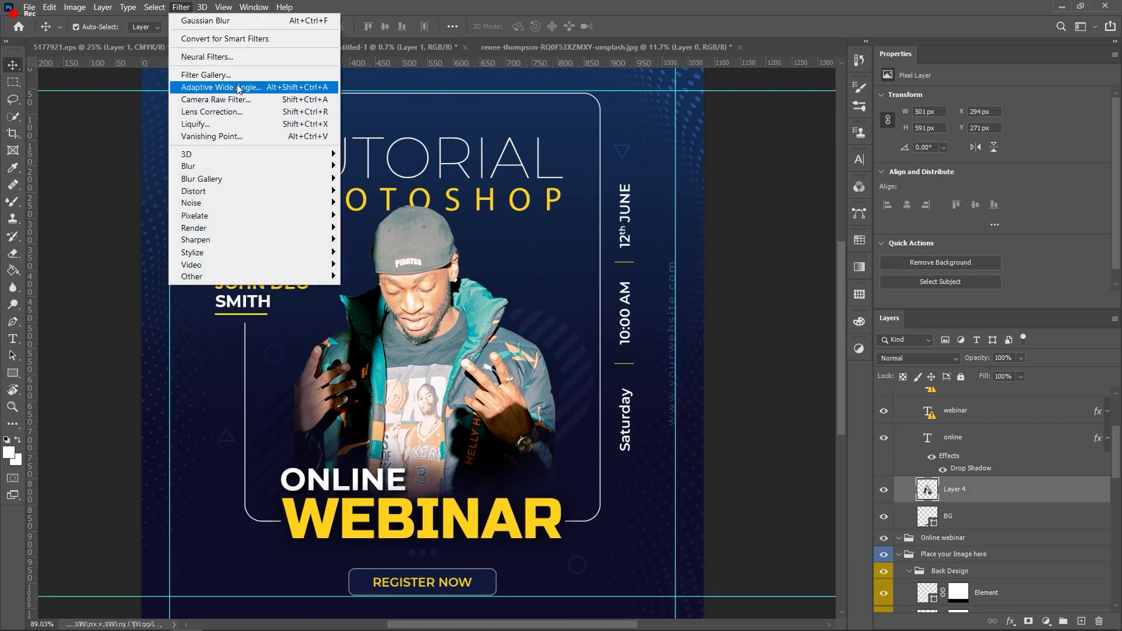
left_click(243, 100)
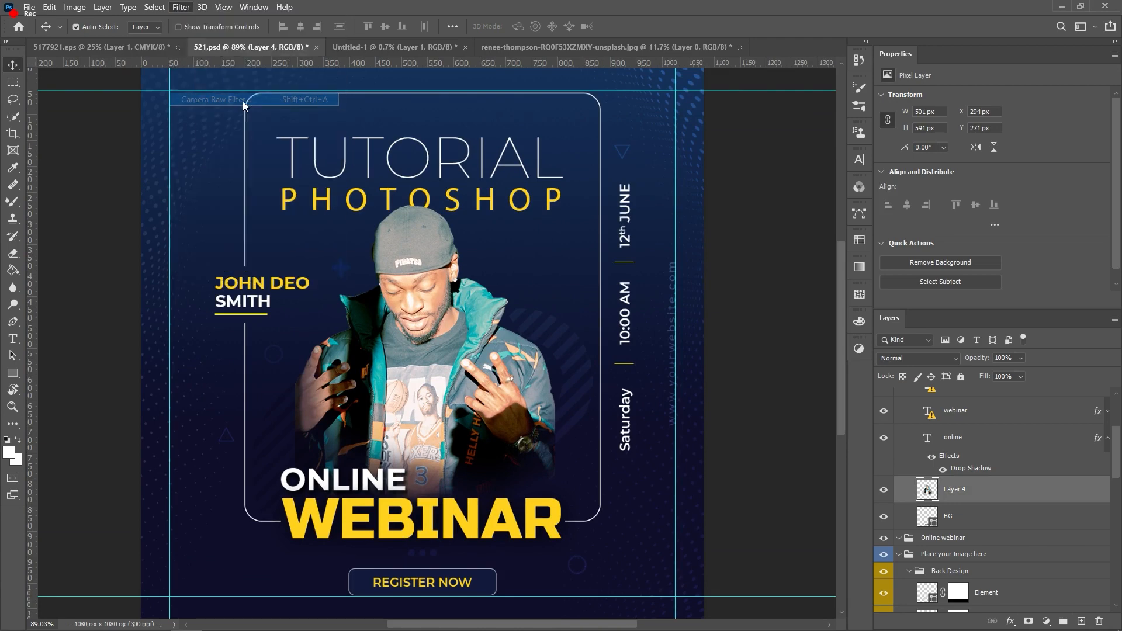
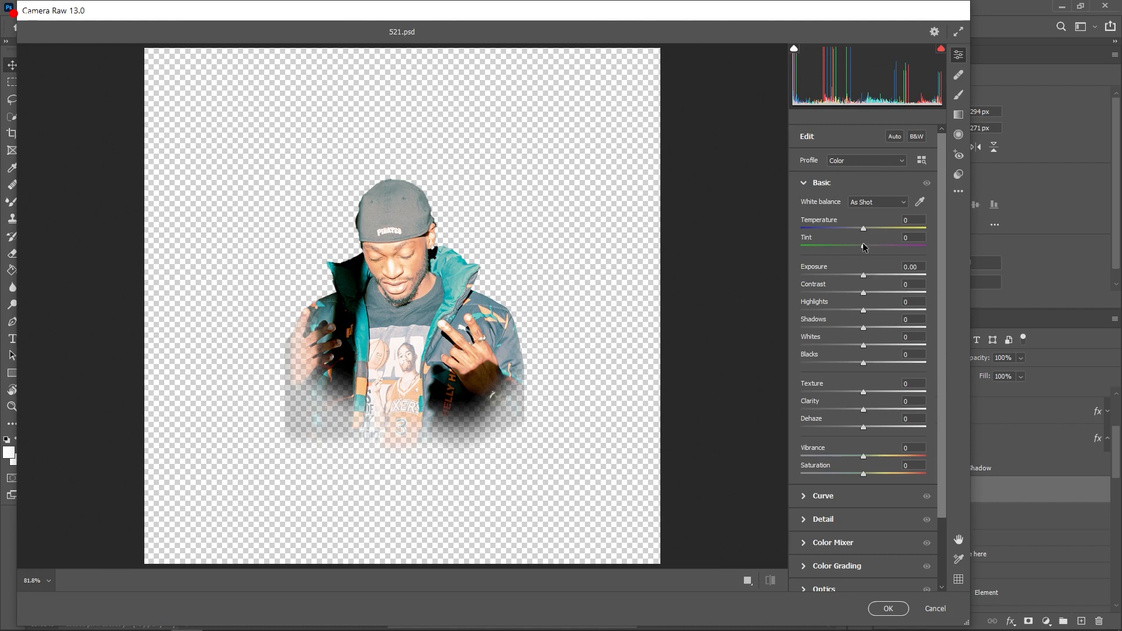
Step: In Camera Raw's Basic panel, drop exposure to -0.50 and mute contrast, highlights, blacks and saturation
left_click_drag(866, 280, 852, 475)
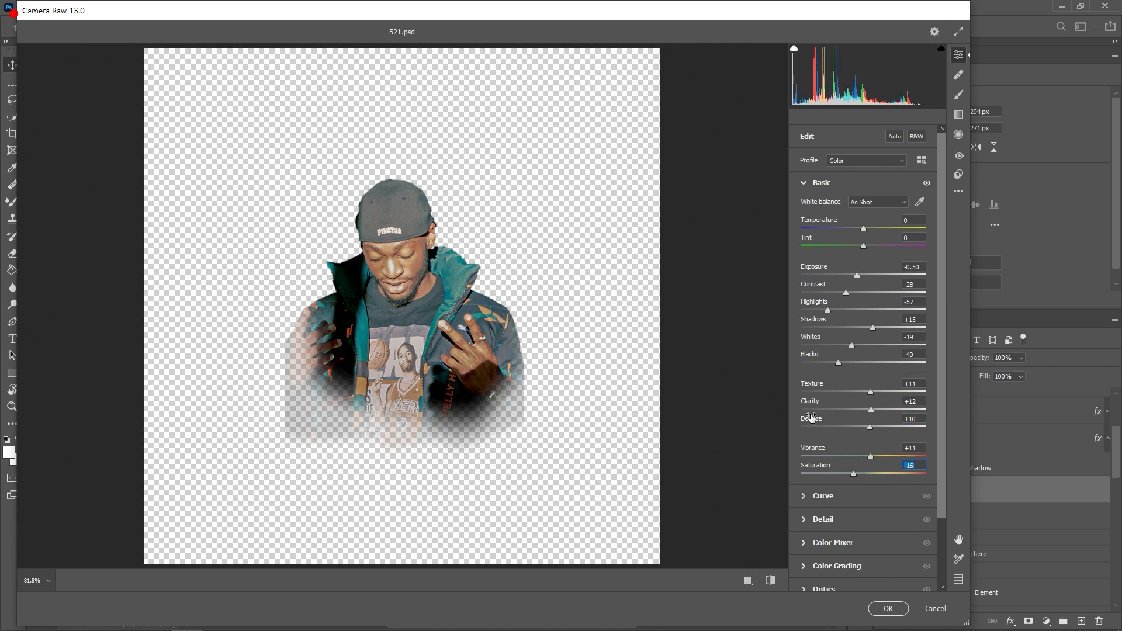
scroll(836, 403, "down", 3)
scroll(834, 403, "up", 2)
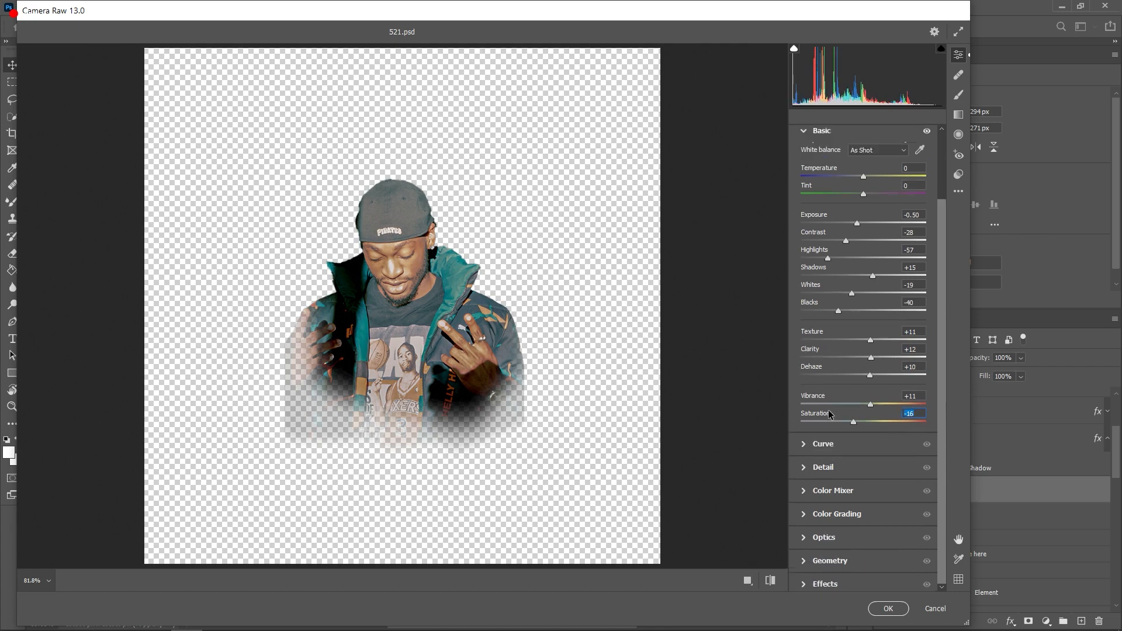
scroll(832, 412, "down", 2)
left_click(832, 427)
left_click(834, 444)
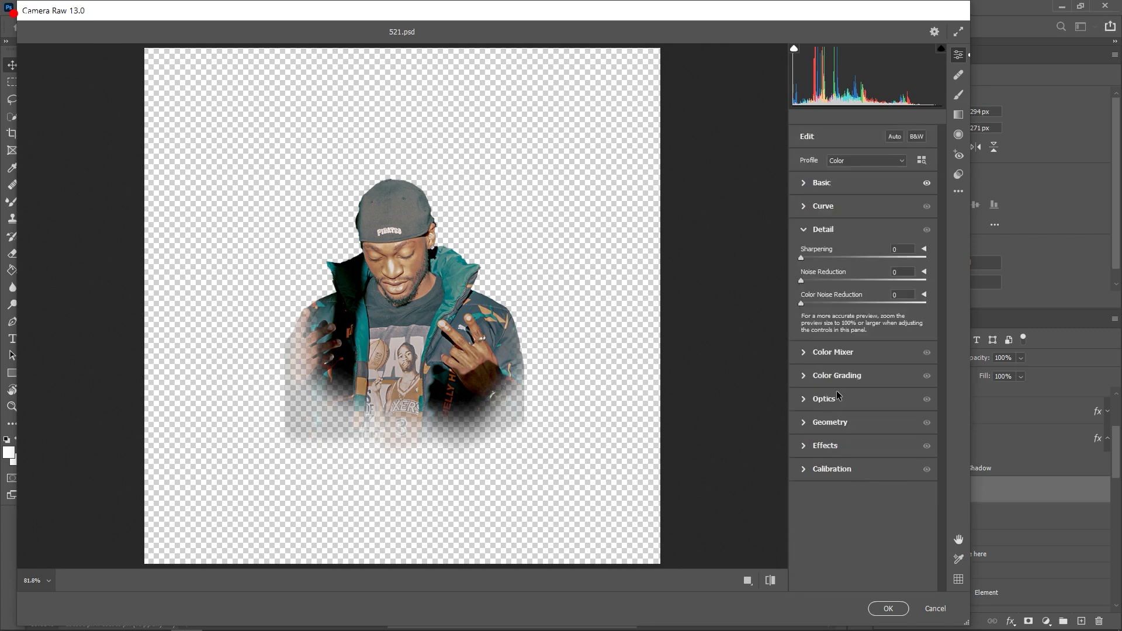
Step: Shift the green and aqua hues in the Color Mixer, with aquas at hue +57
left_click(838, 352)
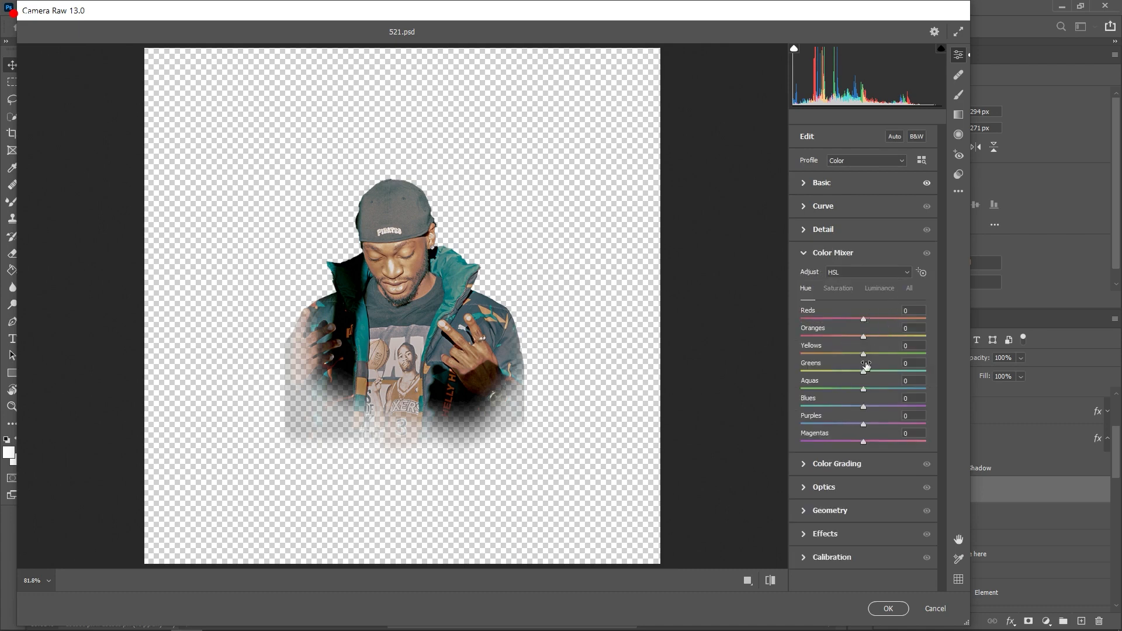
left_click_drag(863, 370, 903, 382)
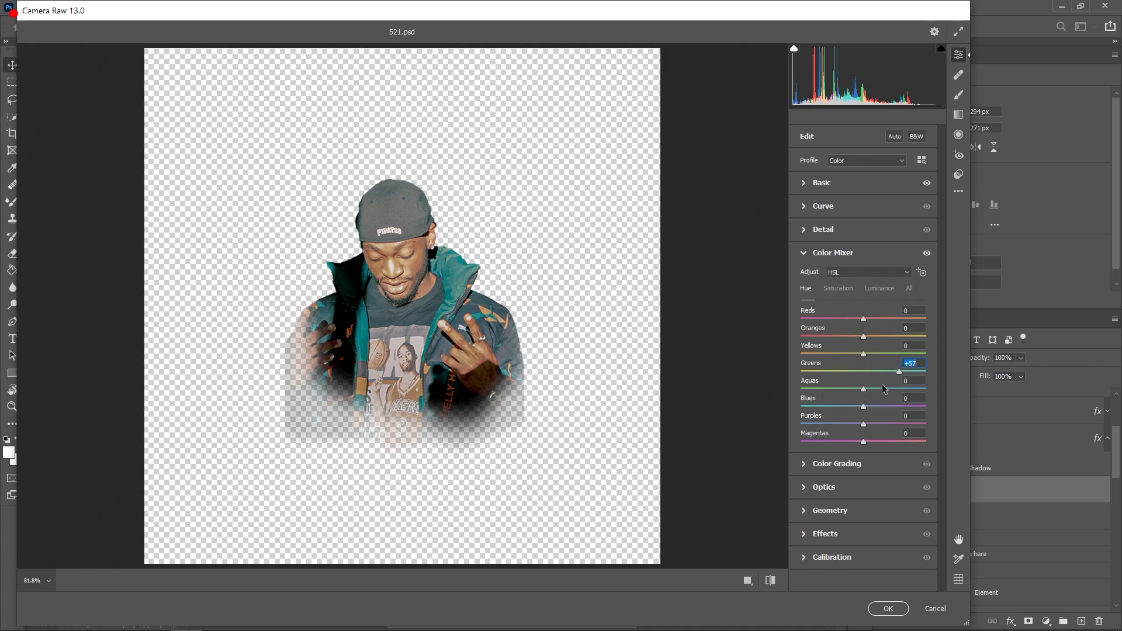
left_click_drag(866, 395, 901, 391)
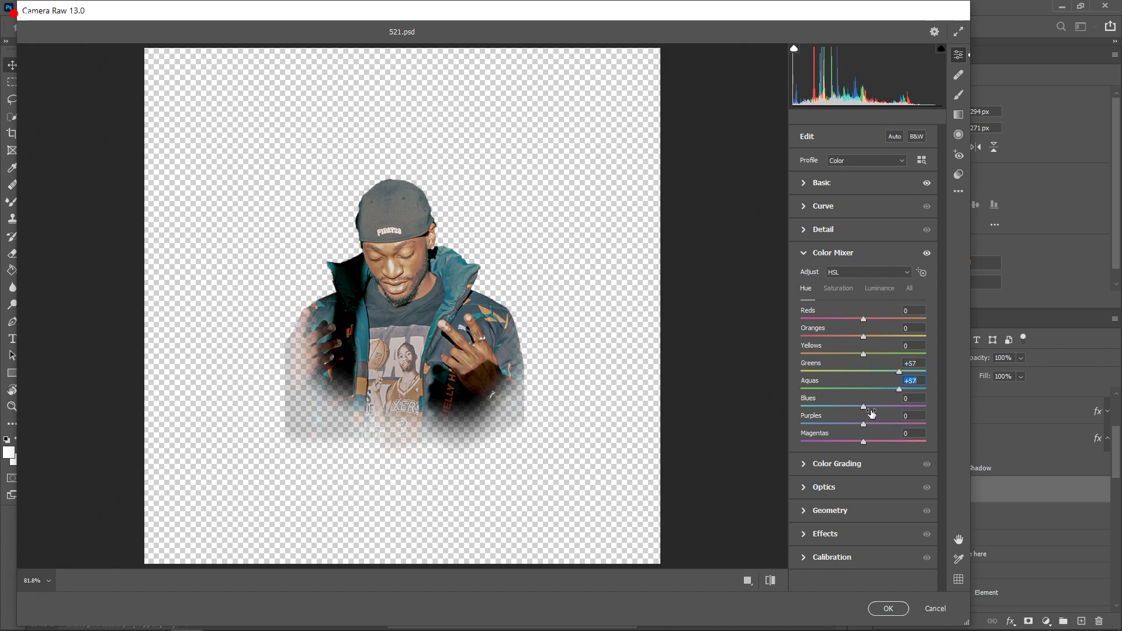
Step: Raise aqua saturation to +51 and blue saturation to +35, darken both, then apply
left_click(877, 273)
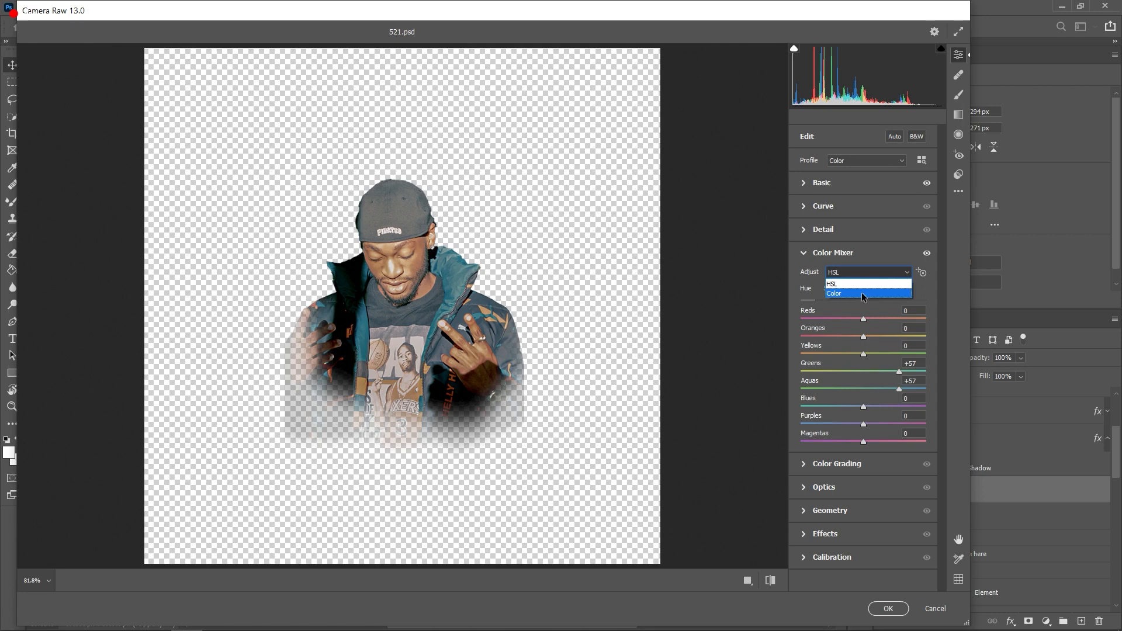
left_click(863, 295)
left_click(857, 291)
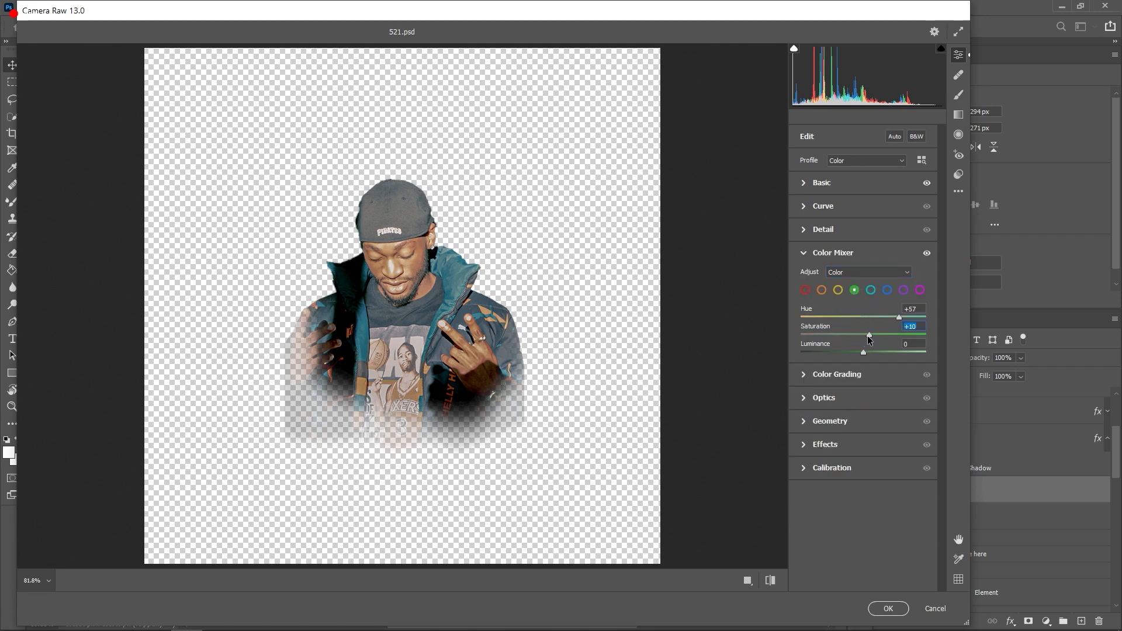
left_click(870, 290)
left_click_drag(863, 335, 850, 354)
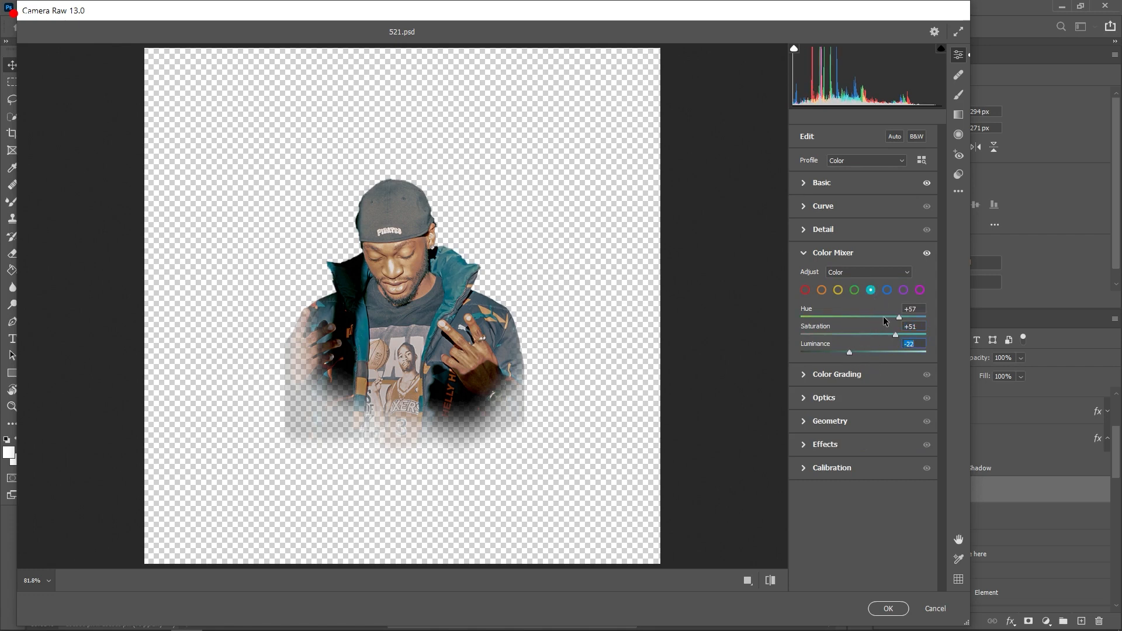
left_click(887, 290)
mouse_move(863, 336)
left_mouse_down()
mouse_move(878, 331)
mouse_move(846, 331)
mouse_move(883, 335)
mouse_move(856, 353)
left_mouse_up()
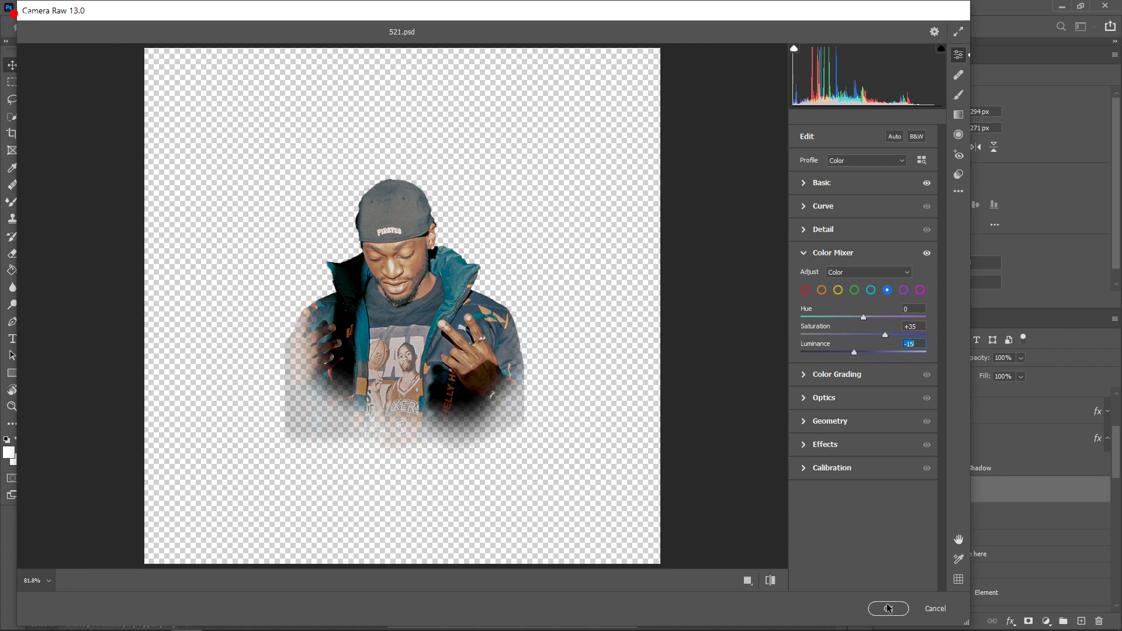
left_click(771, 580)
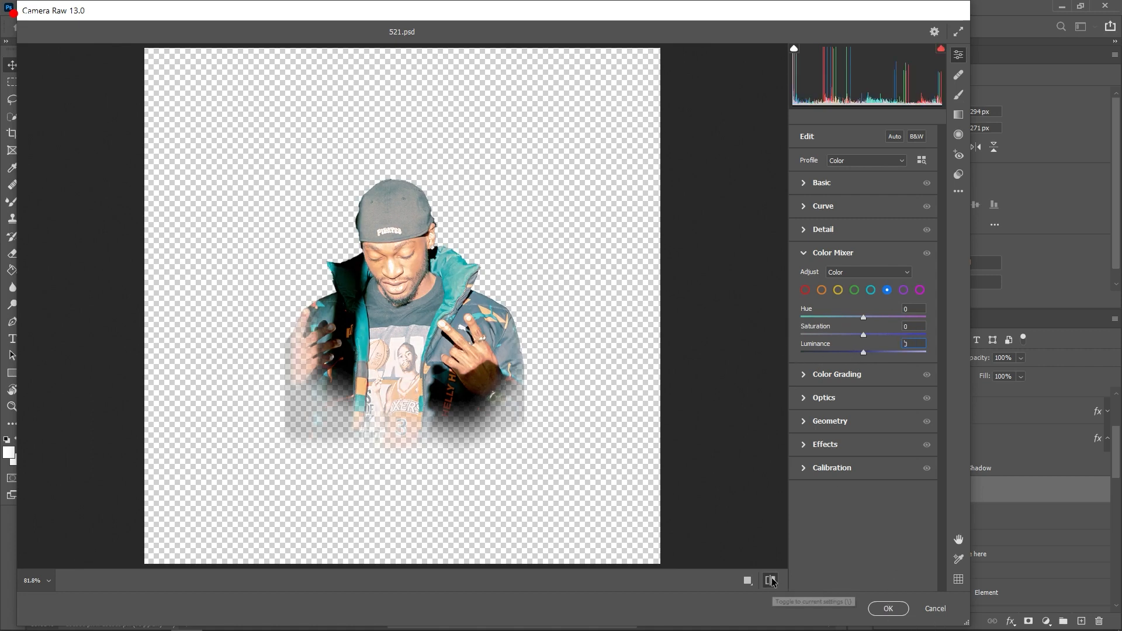
left_click(771, 580)
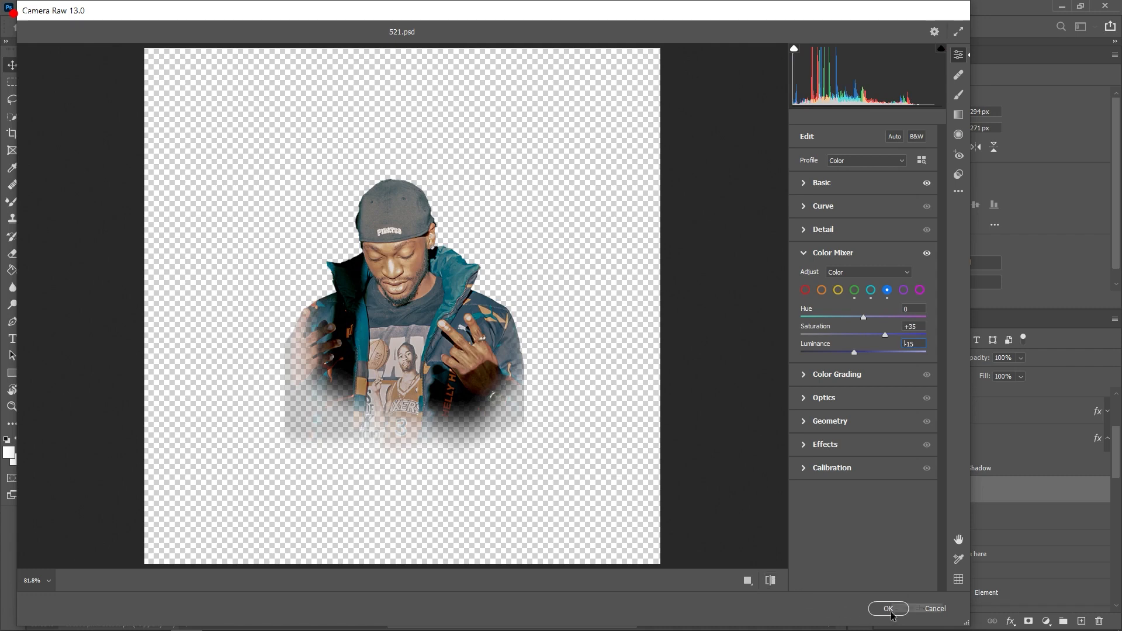
left_click(888, 608)
Step: Replace the first line of the speaker name text with the new speaker's first name
scroll(471, 351, "down", 3)
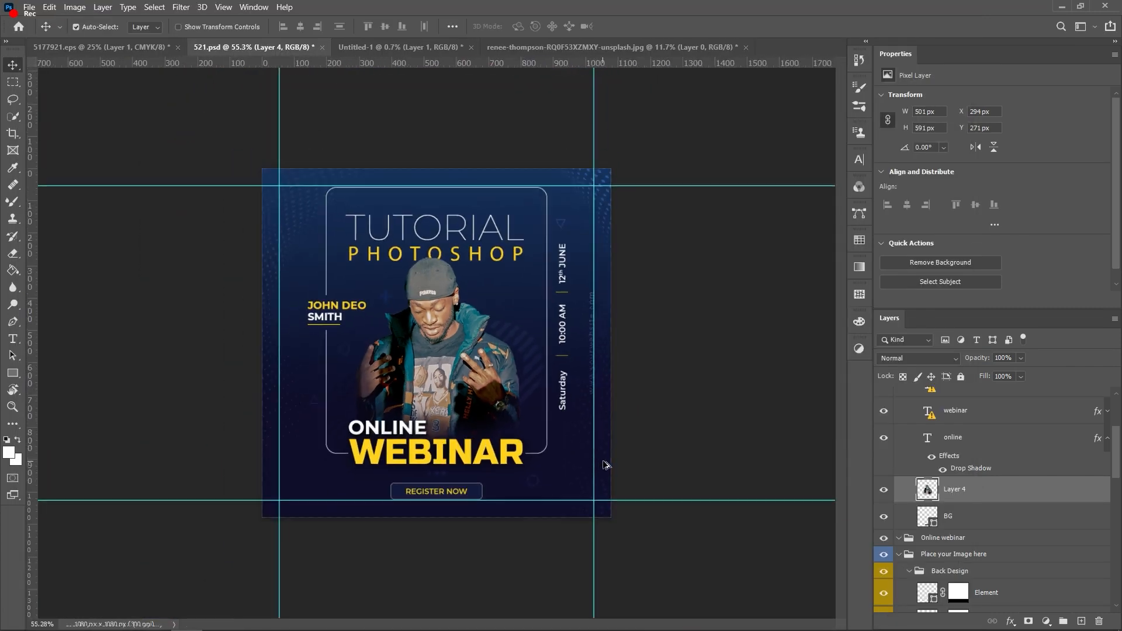
scroll(473, 350, "up", 1)
scroll(474, 351, "up", 2)
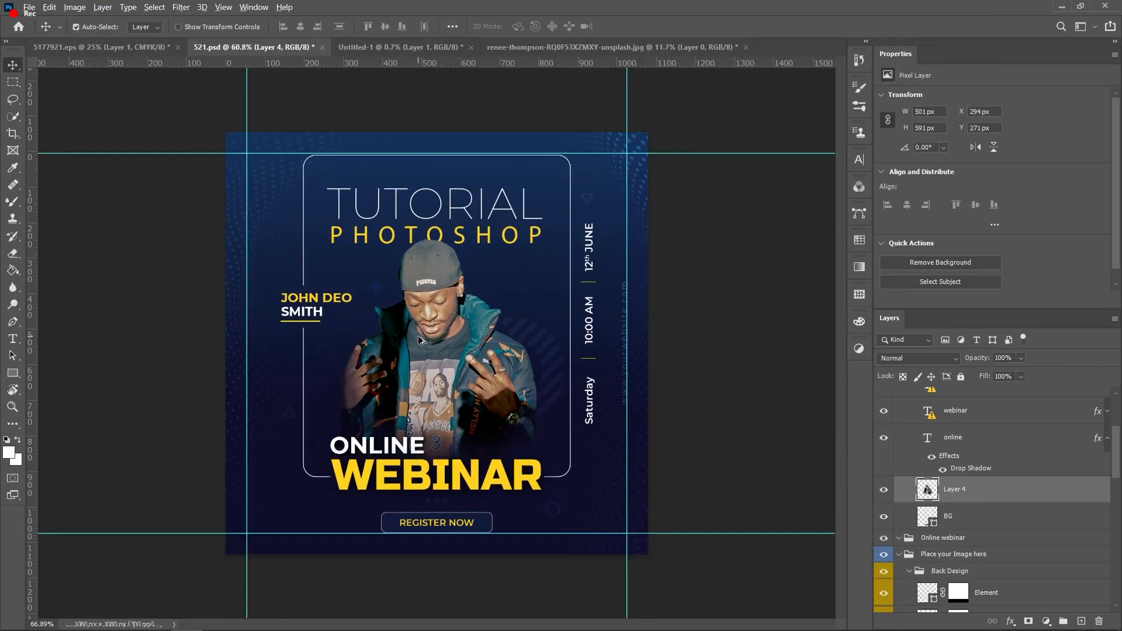
scroll(374, 321, "up", 2)
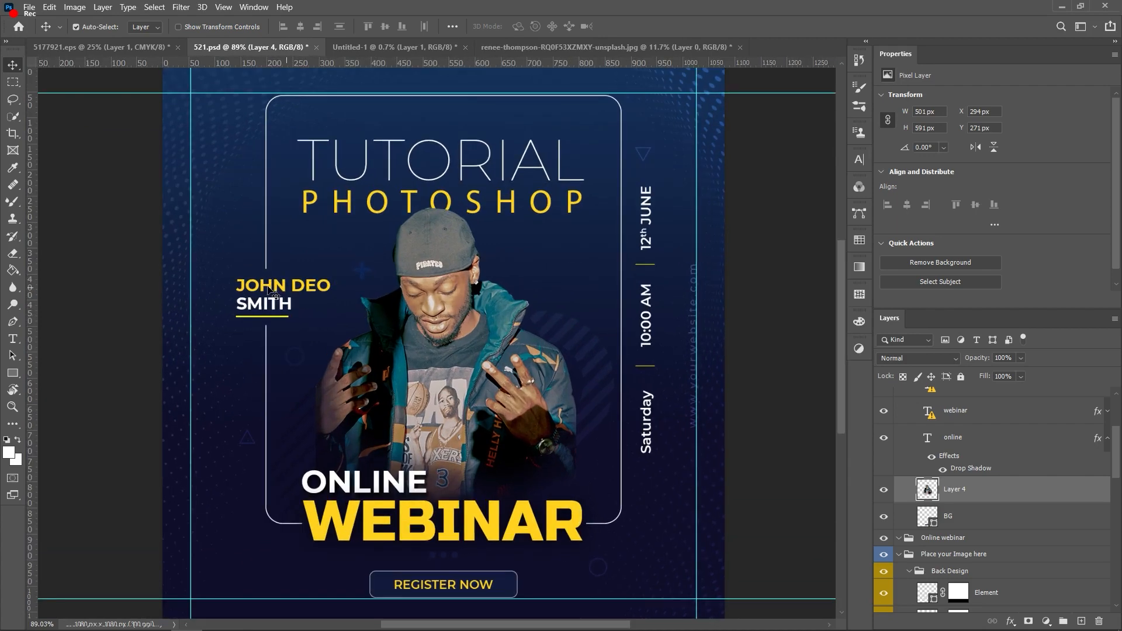
left_click(283, 292)
double_click(284, 293)
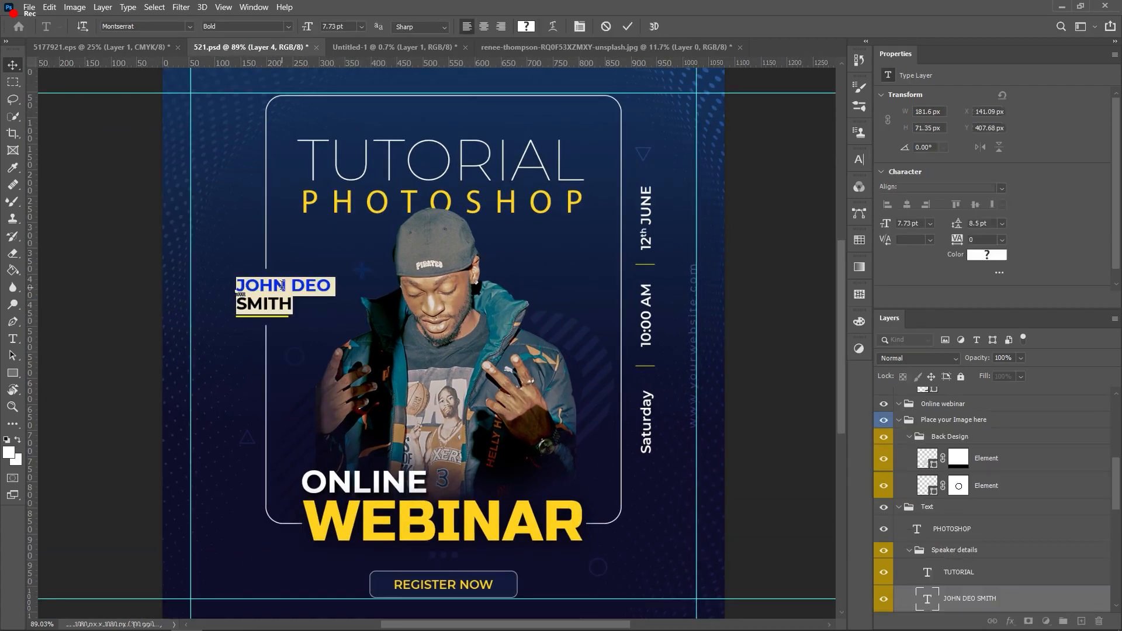
left_click(286, 293)
left_click_drag(323, 285, 237, 286)
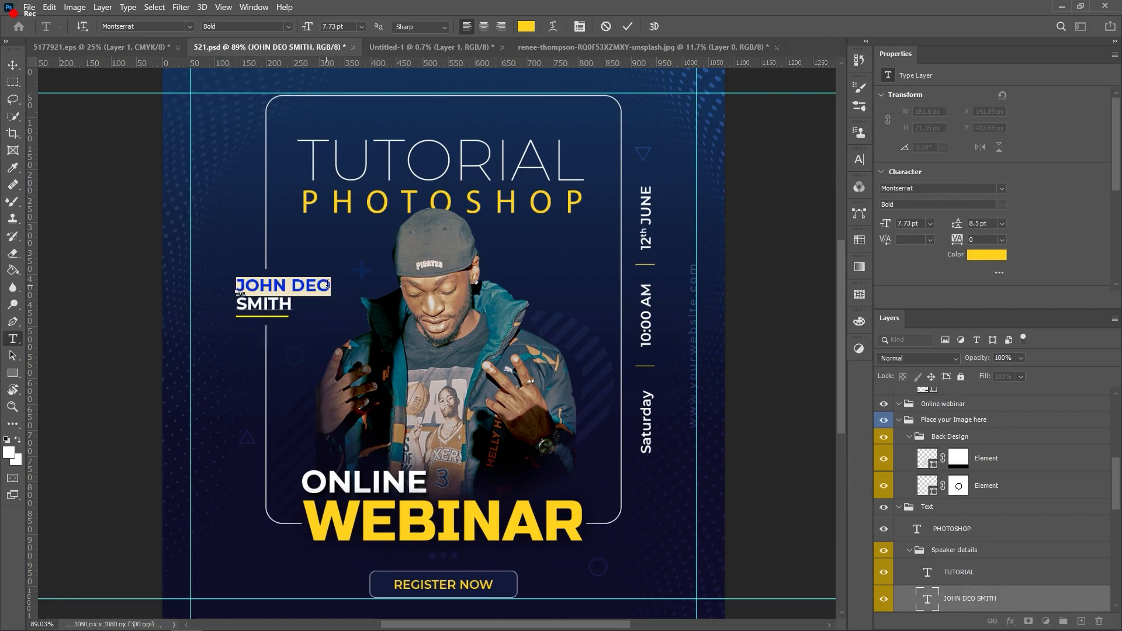
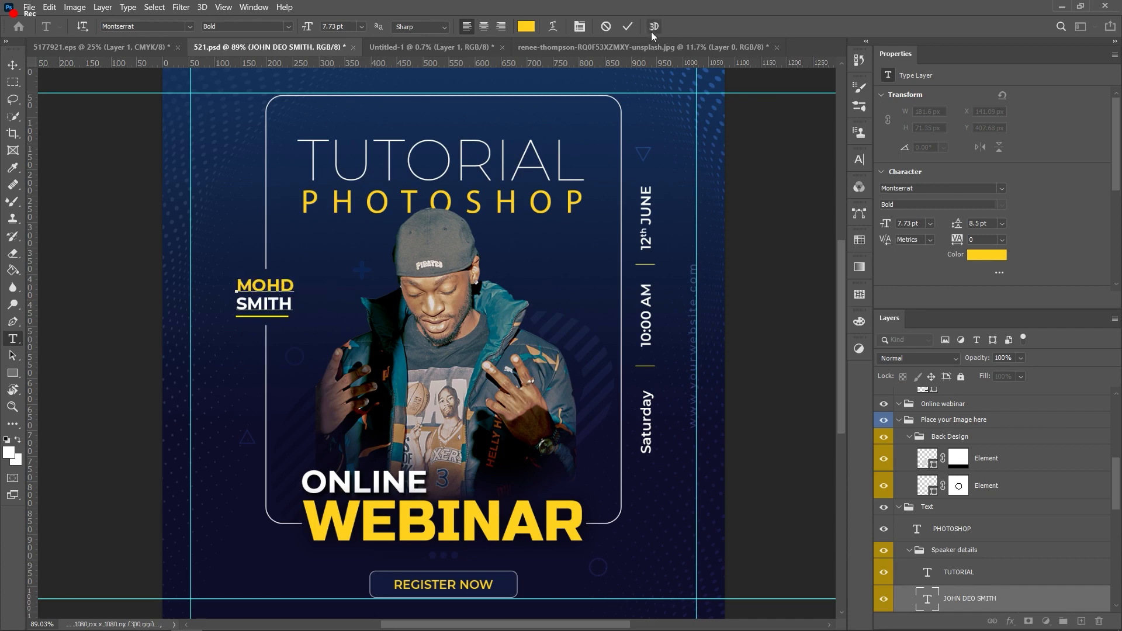
left_click(626, 29)
key("v")
Step: Replace the surname line with the new speaker's surname in capitals and commit it
left_click(279, 316)
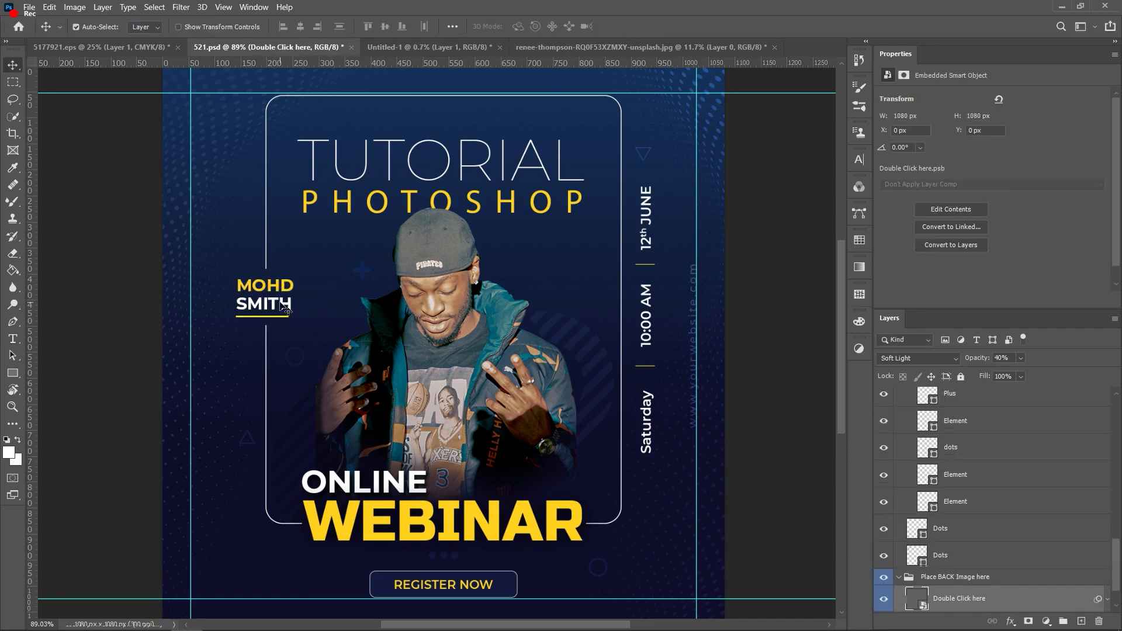
double_click(287, 305)
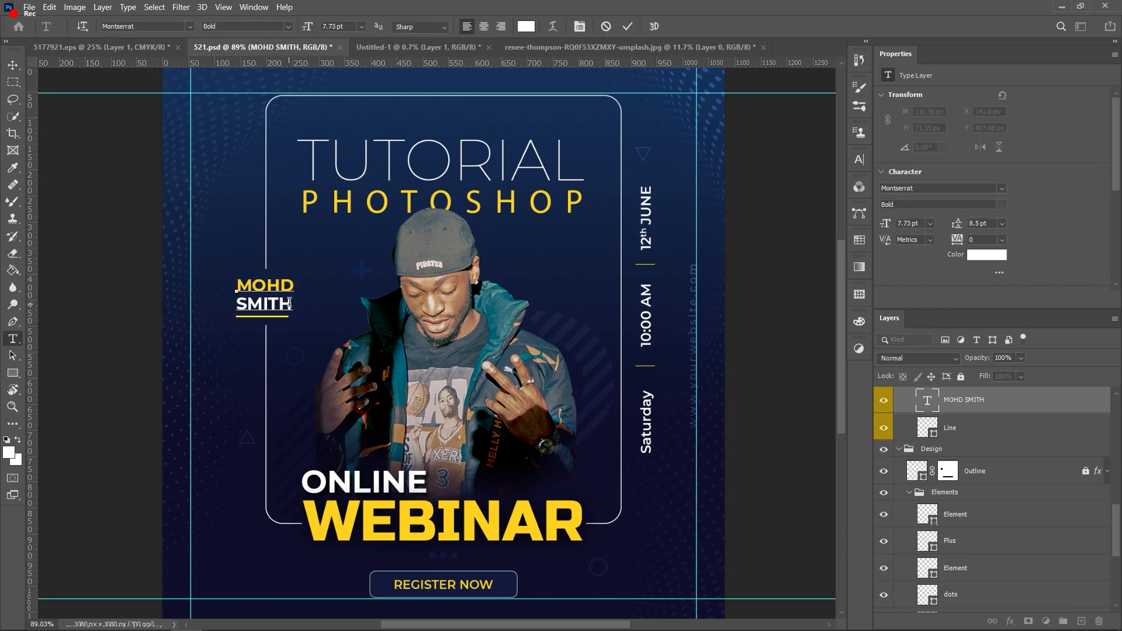
left_click_drag(288, 303, 237, 302)
key("Caps_Lock")
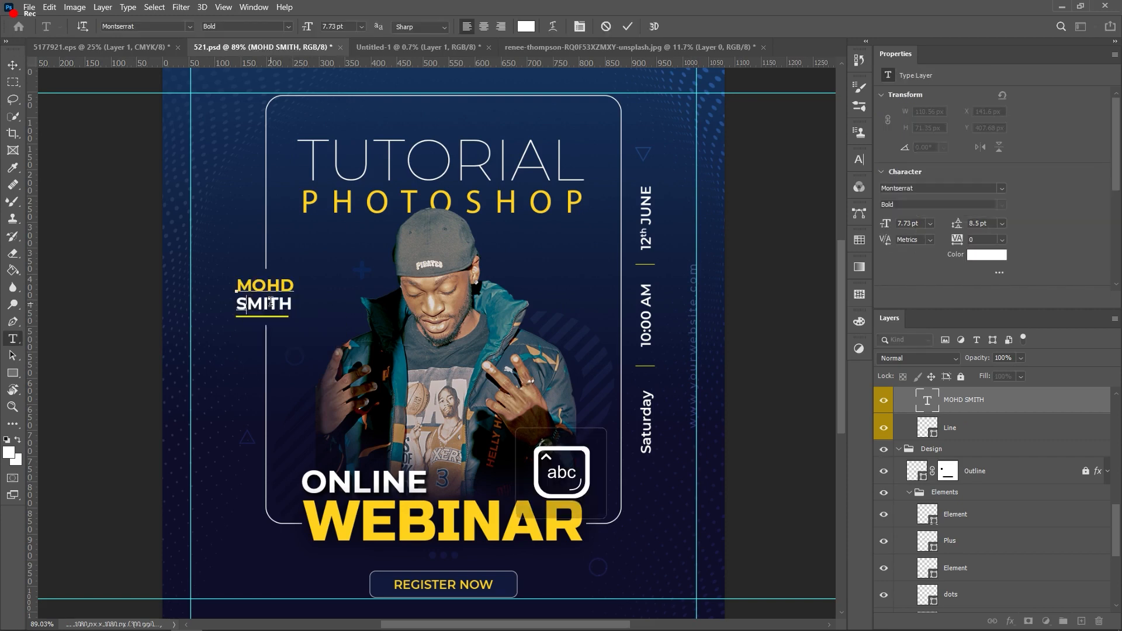
key("Caps_Lock")
key("Caps_Lock")
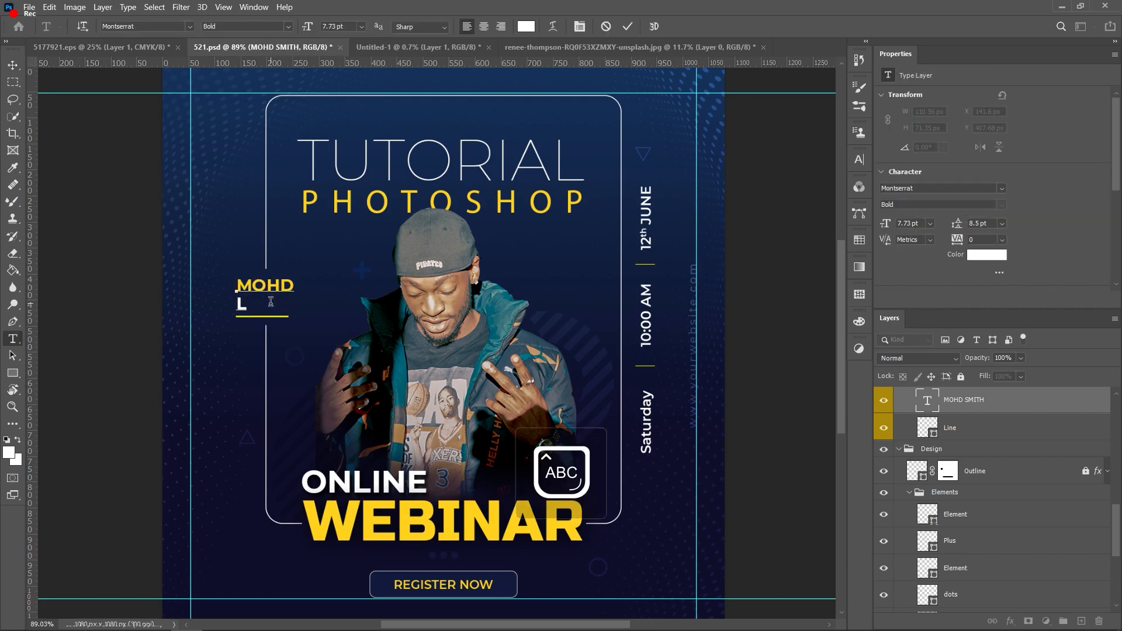
key("Caps_Lock")
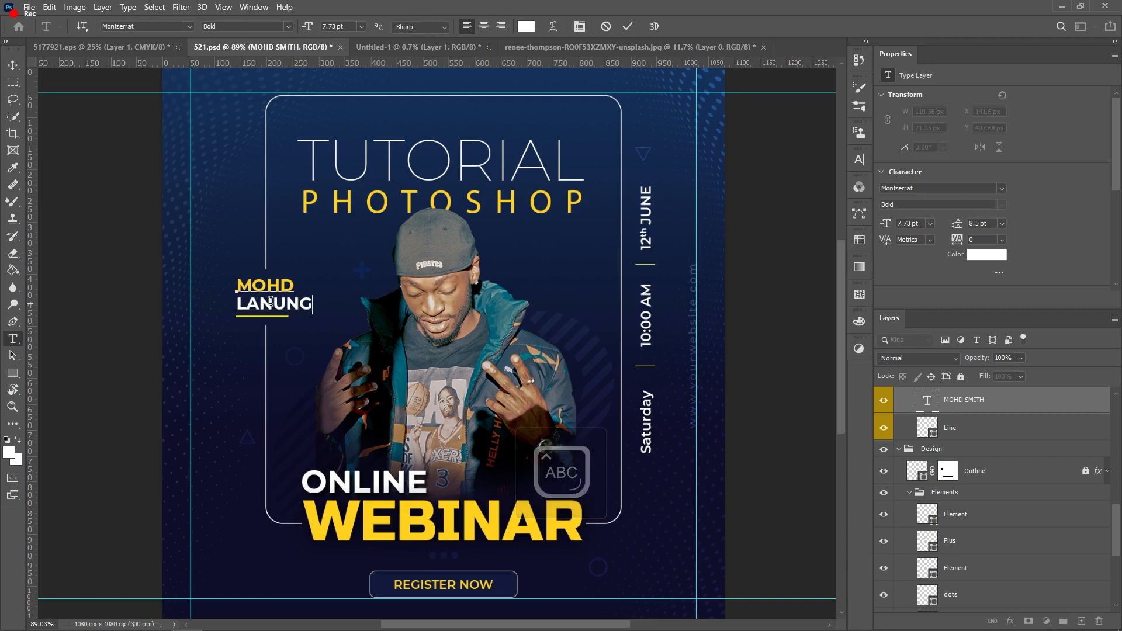
left_click(628, 26)
key("v")
scroll(685, 217, "down", 2)
scroll(433, 346, "down", 1)
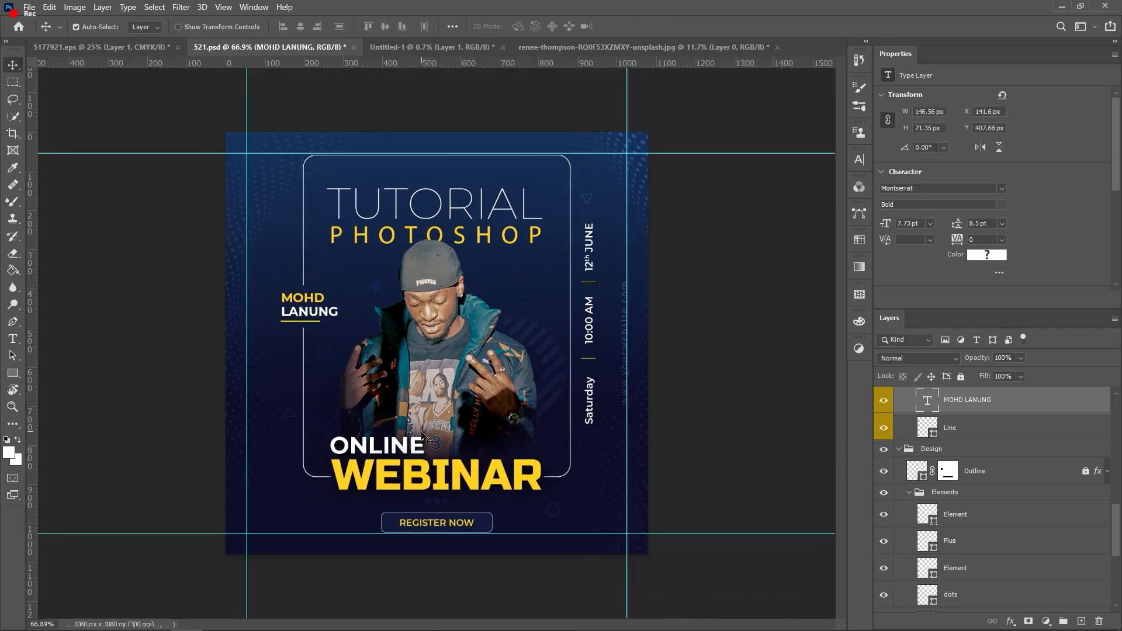
Step: Switch from the Photoshop poster to the Chrome browser window
scroll(479, 437, "up", 1)
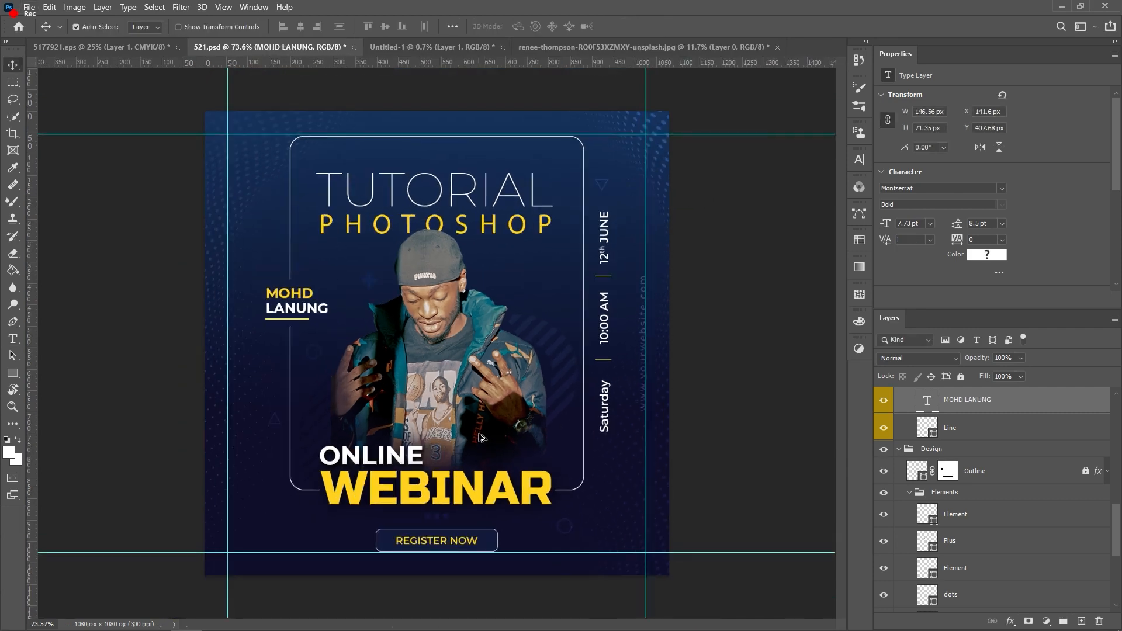
scroll(508, 279, "down", 2)
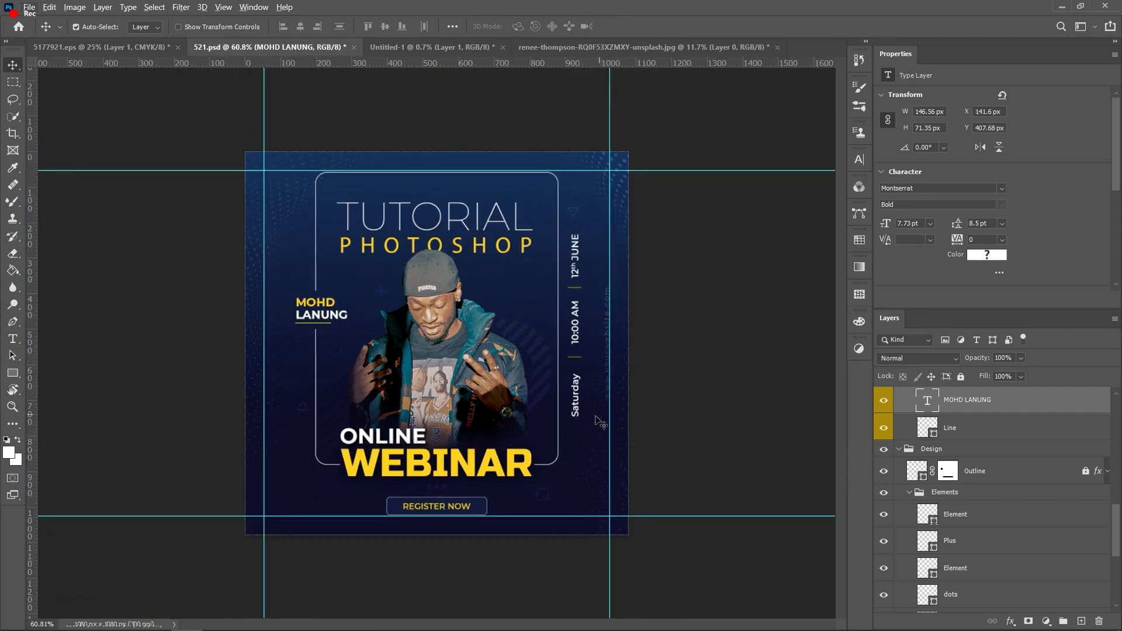
scroll(600, 422, "up", 2)
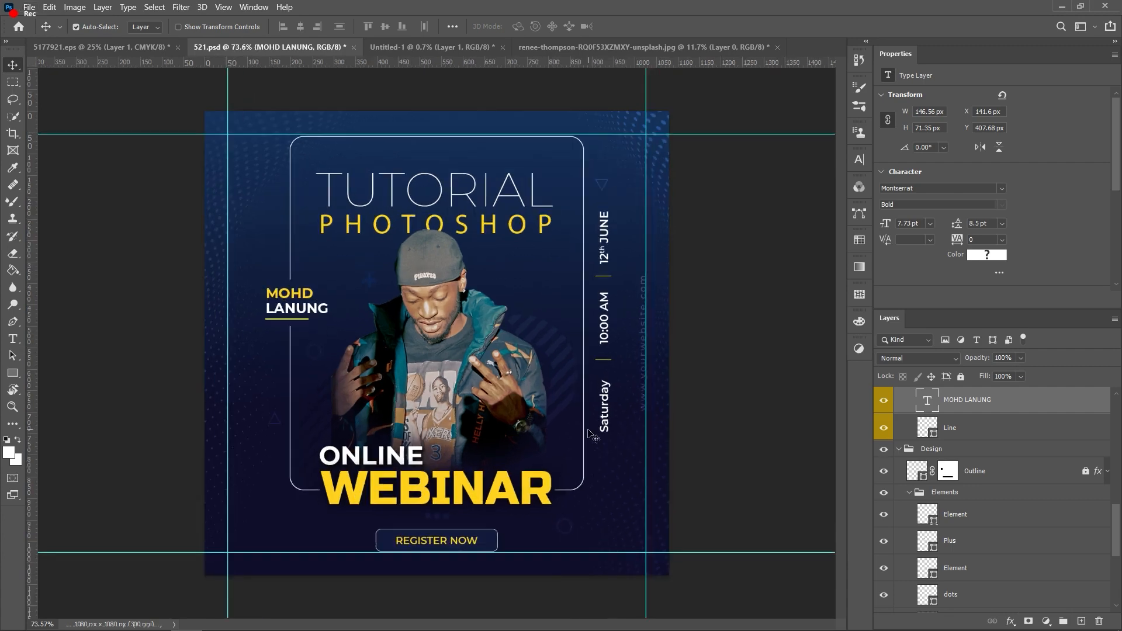
key("alt+Tab")
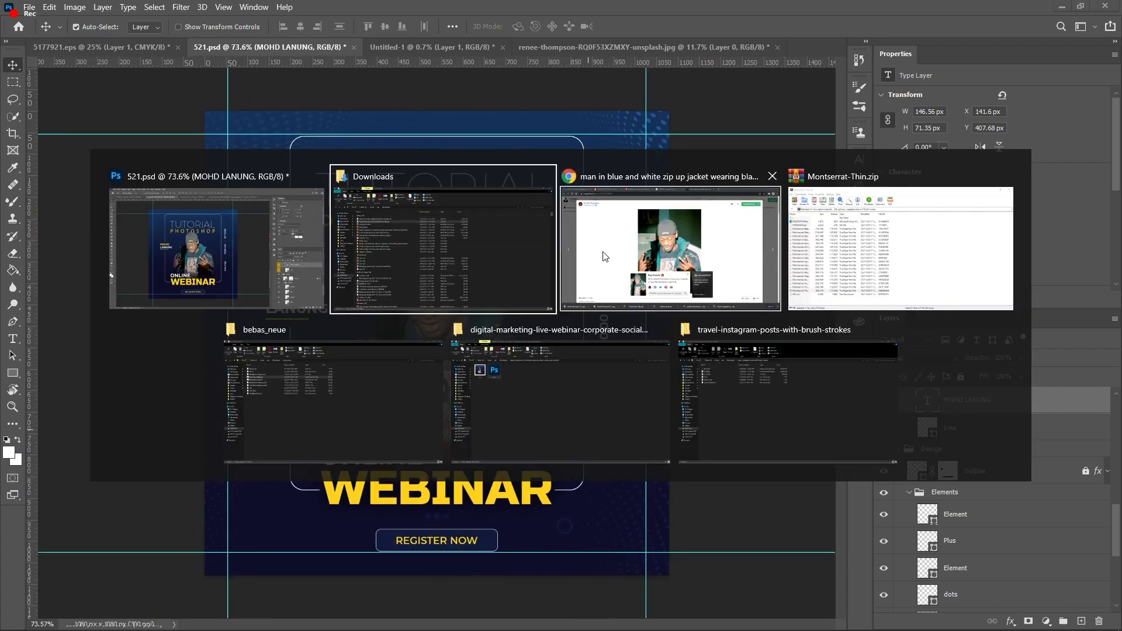
left_click(238, 259)
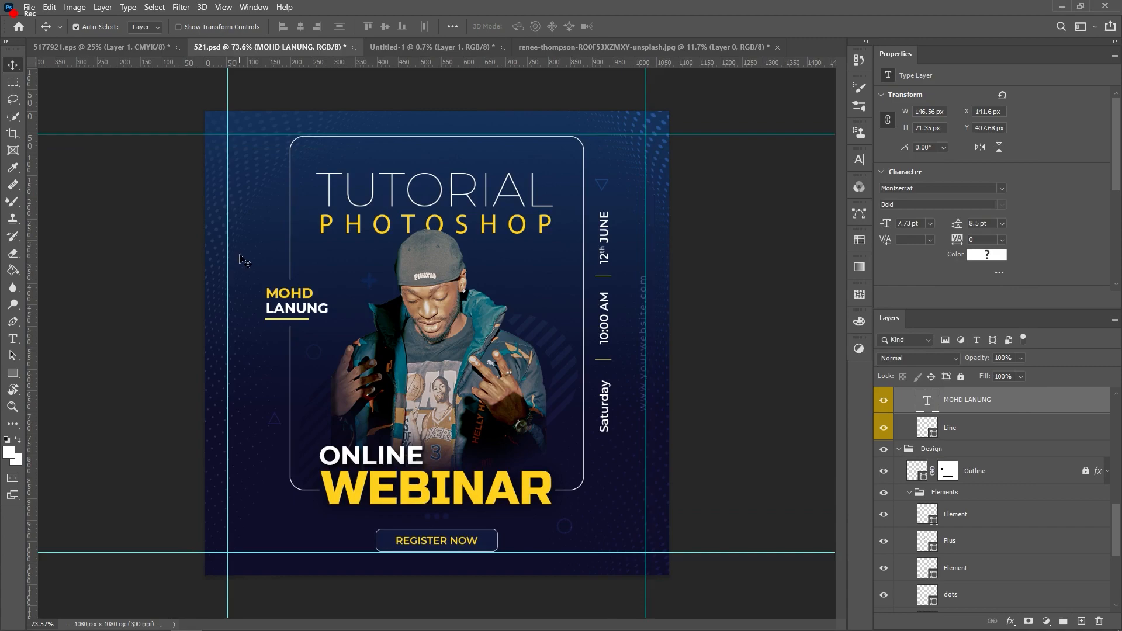
key("alt+Tab")
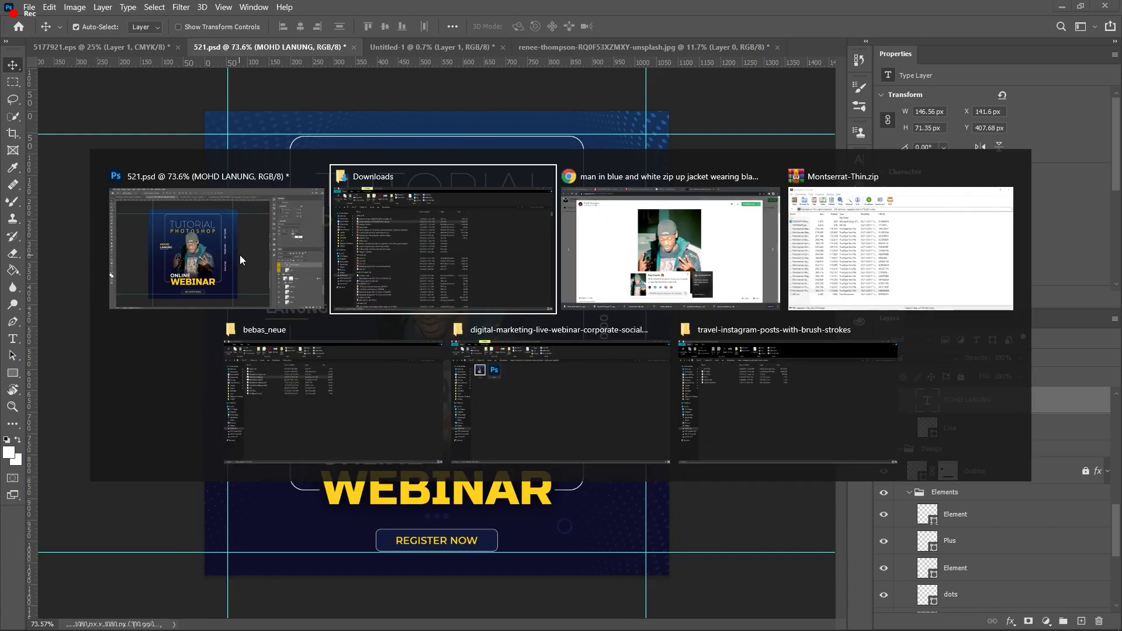
left_click(622, 226)
Step: In a new Chrome tab, search 'PNG FREE' and open the Pngtree result
left_click(552, 7)
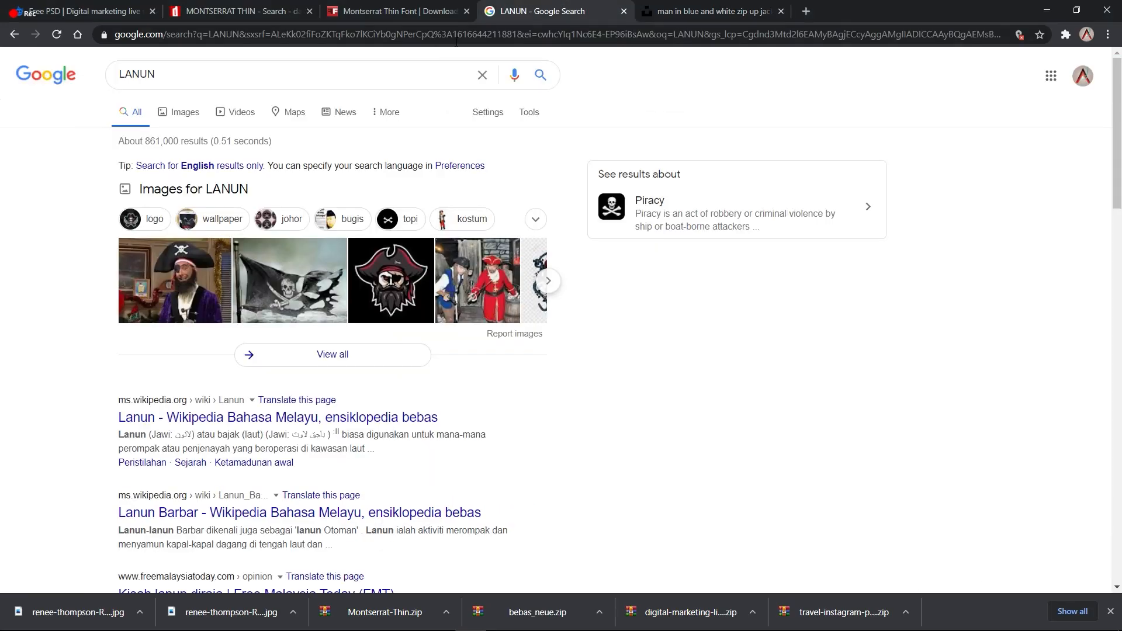
left_click(806, 11)
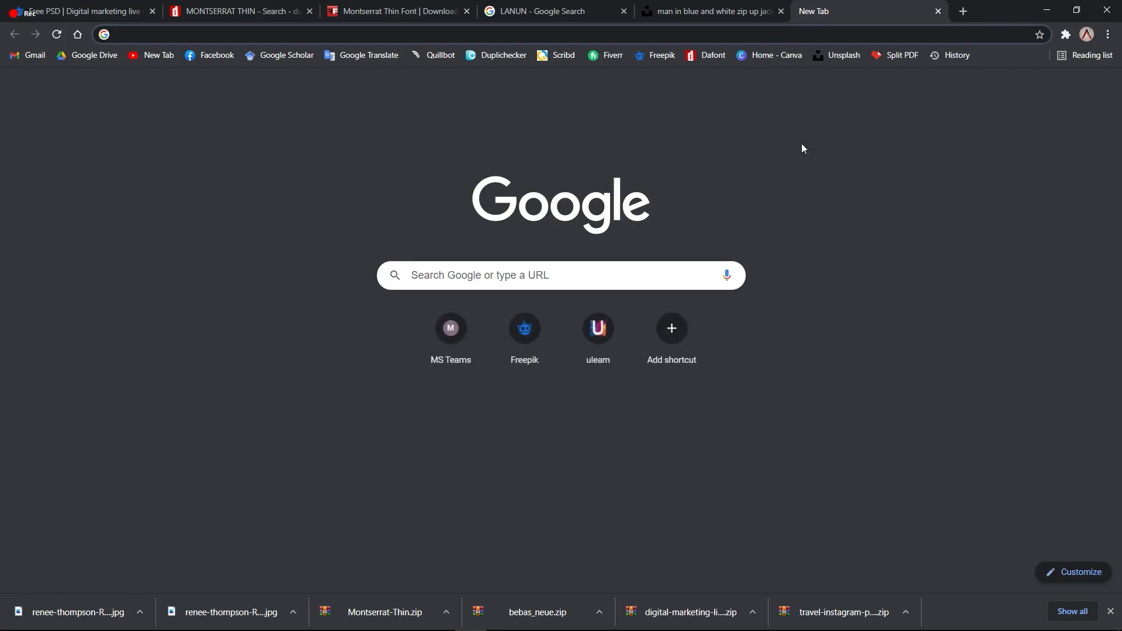
type("PNG F")
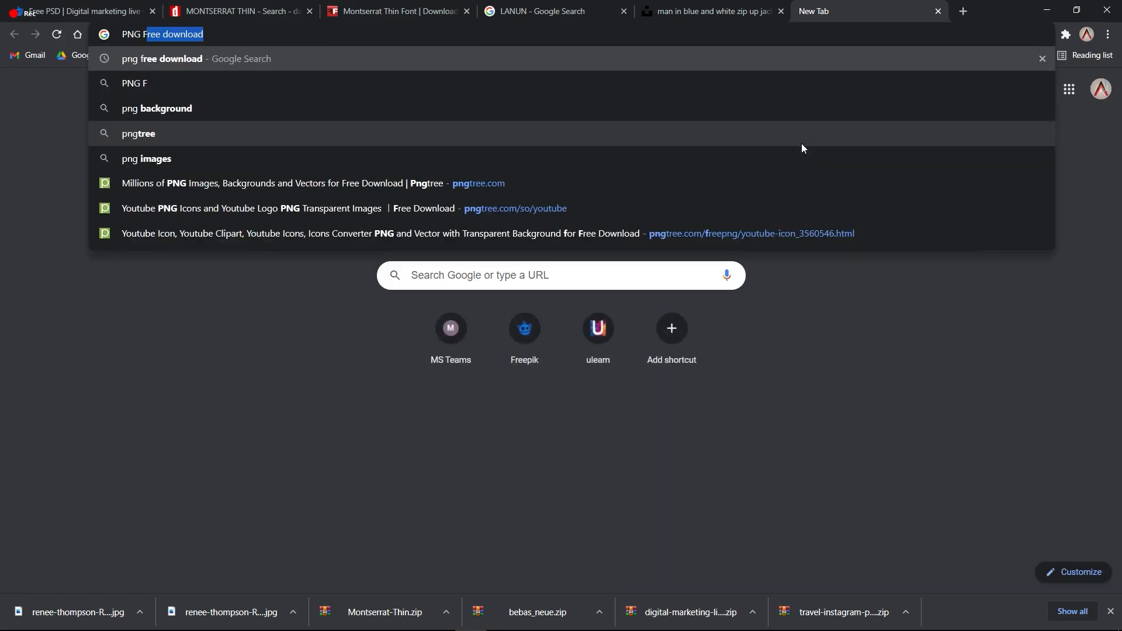
type("REE")
key("Return")
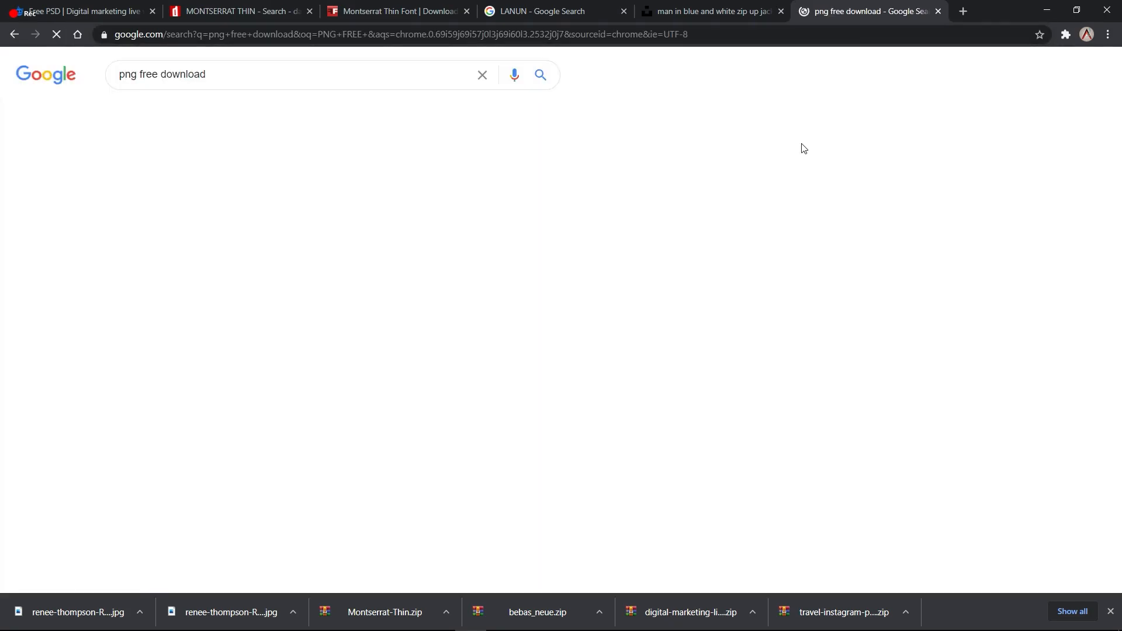
left_click(234, 184)
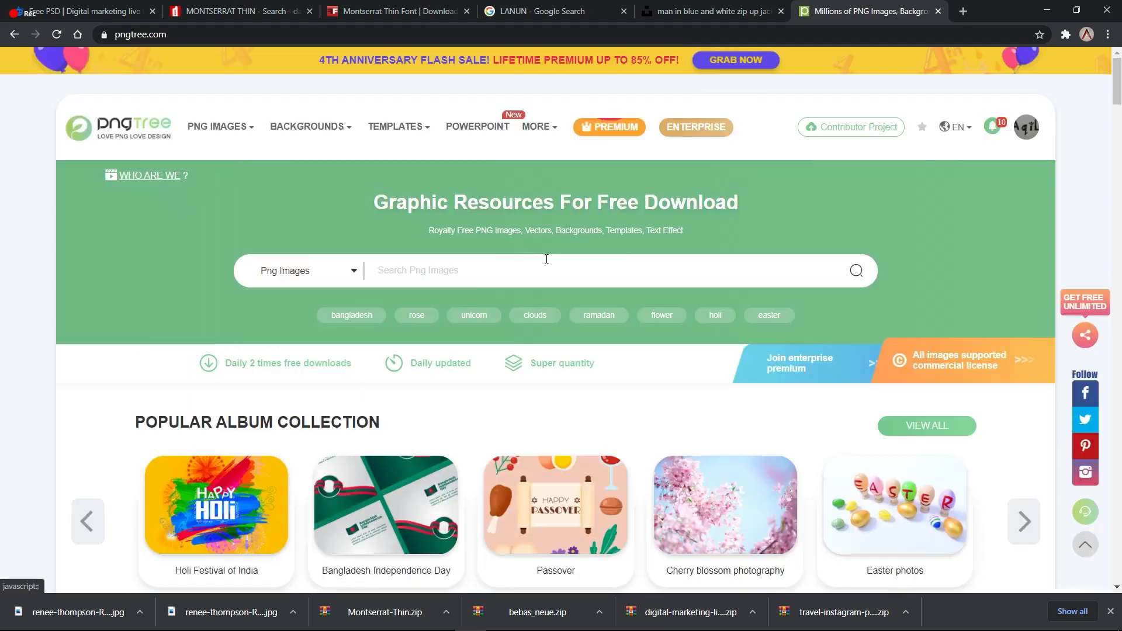
Step: Search Pngtree for 'social icons' and scroll through the PNG results
left_click(470, 275)
type("WHAT")
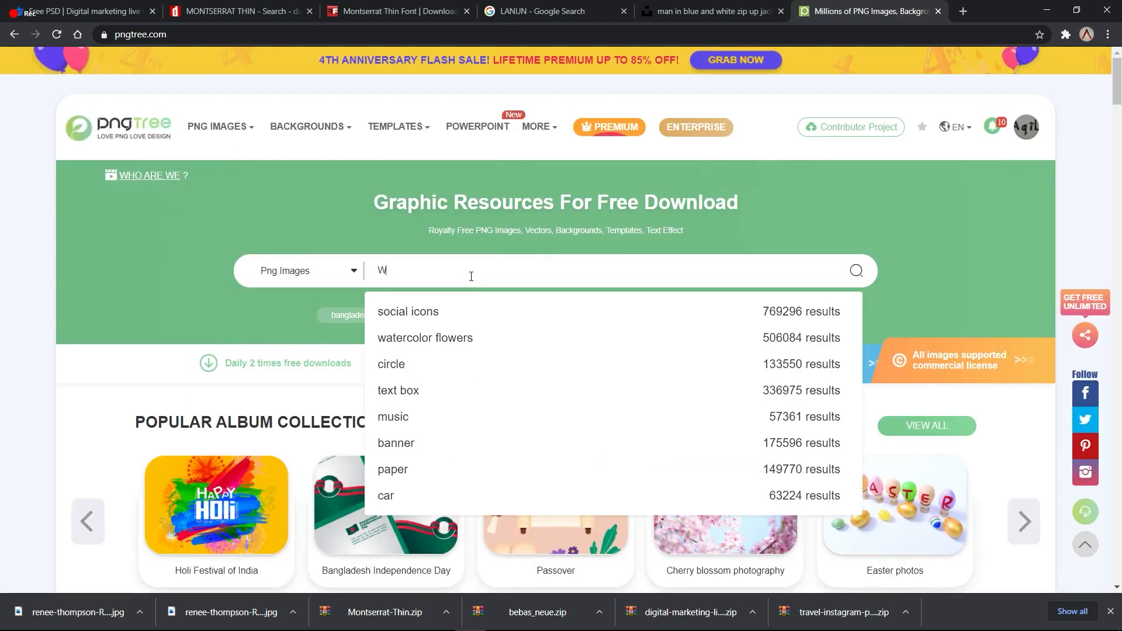
key("ctrl+a")
key("BackSpace")
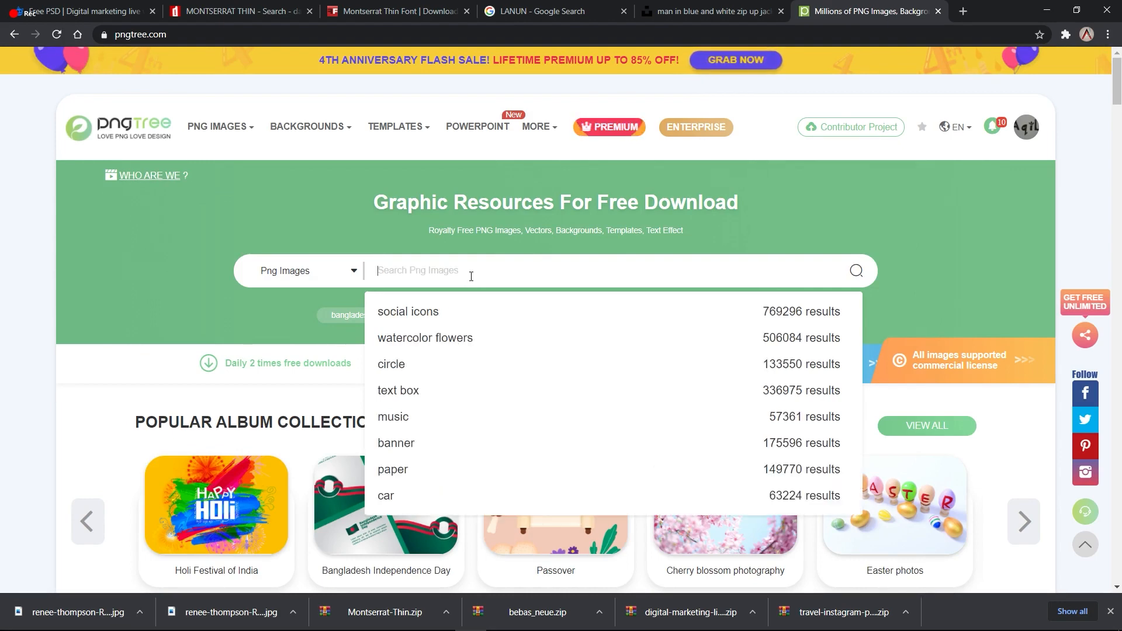
left_click(461, 309)
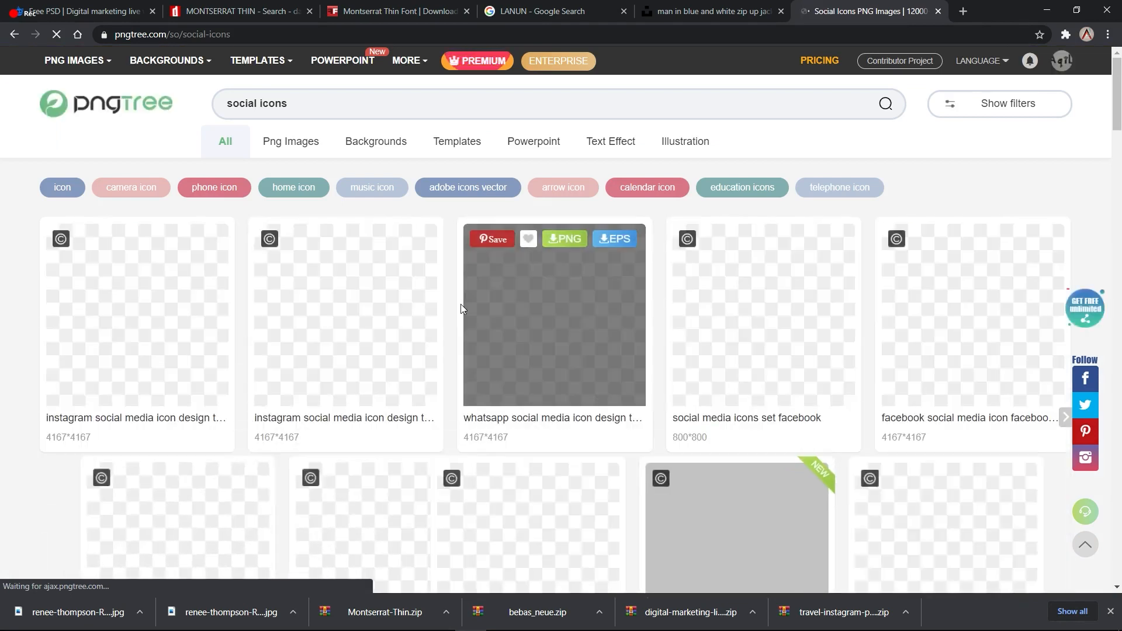
scroll(460, 304, "down", 1)
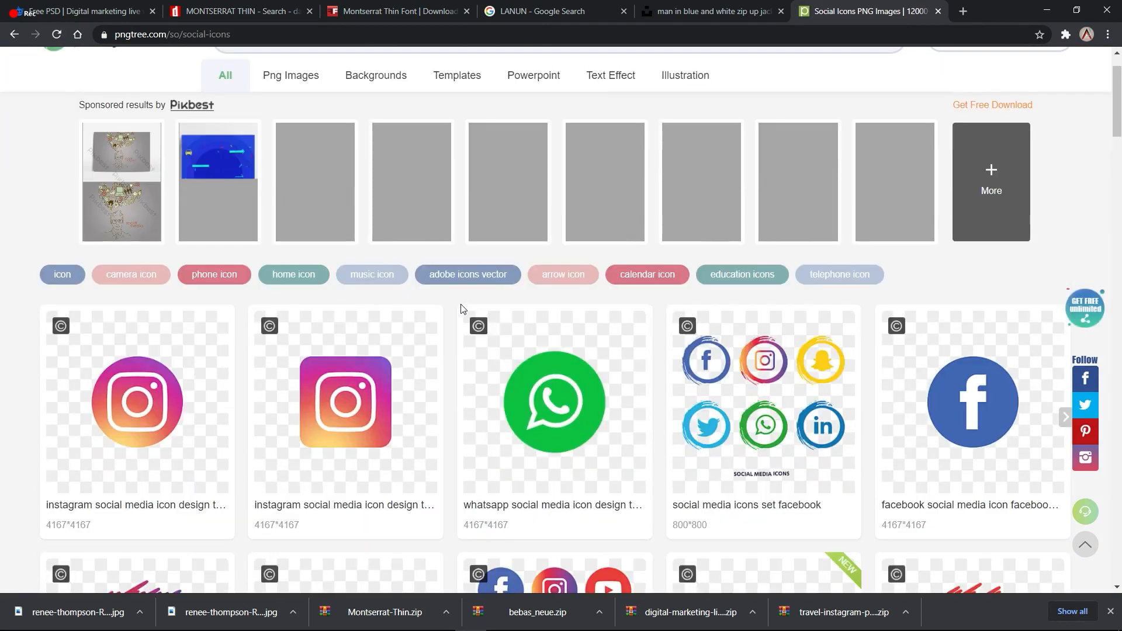
scroll(461, 308, "down", 2)
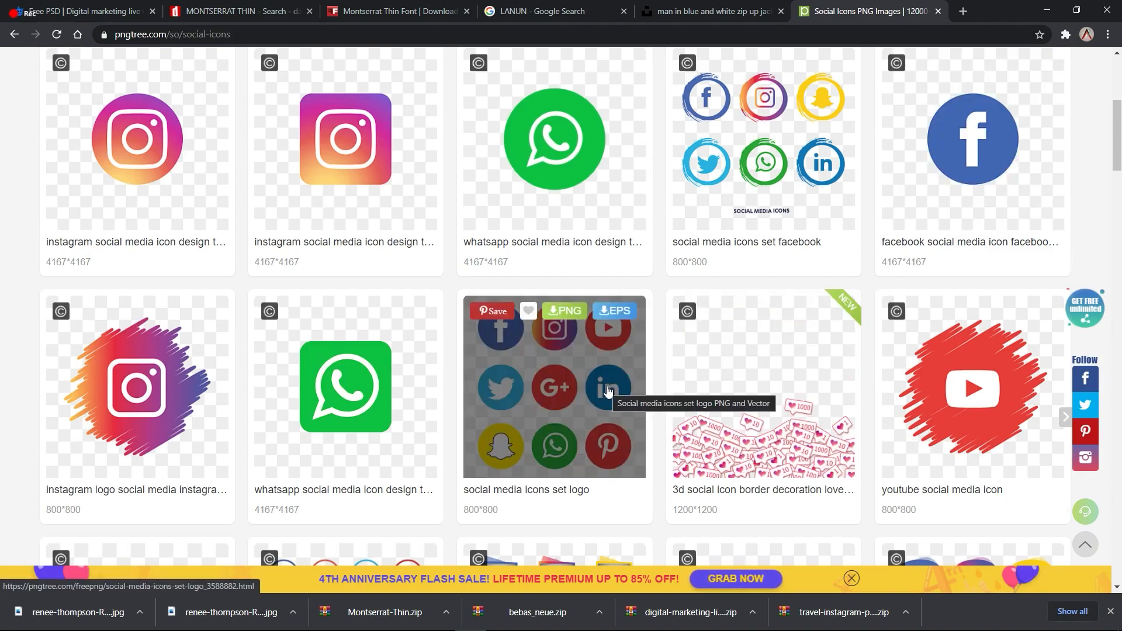
scroll(608, 391, "down", 4)
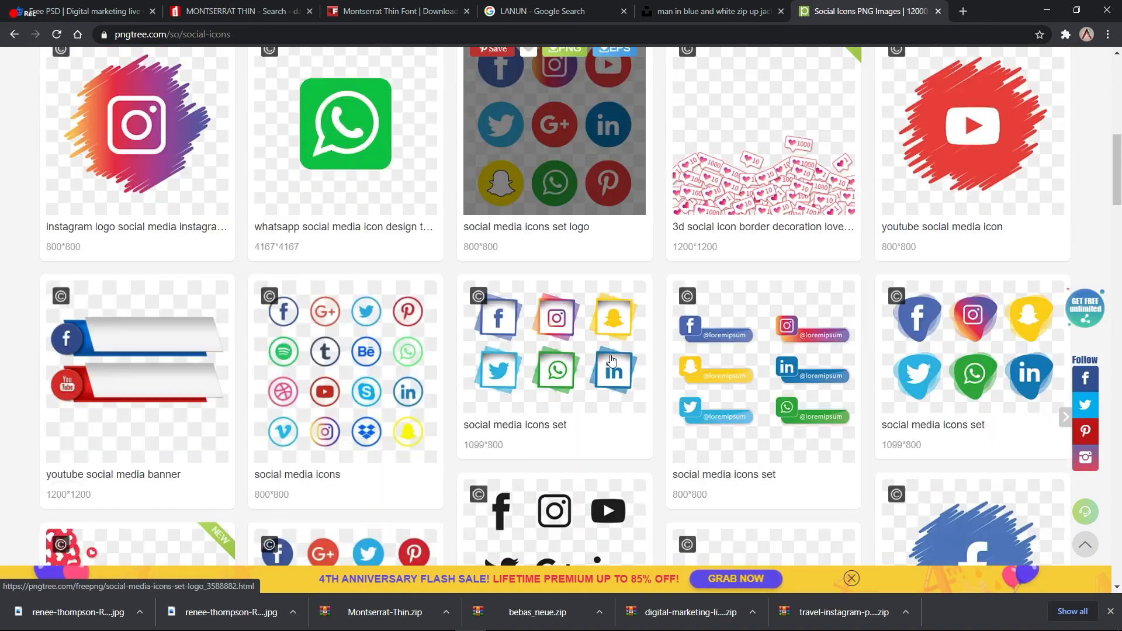
scroll(612, 360, "up", 4)
scroll(611, 361, "up", 5)
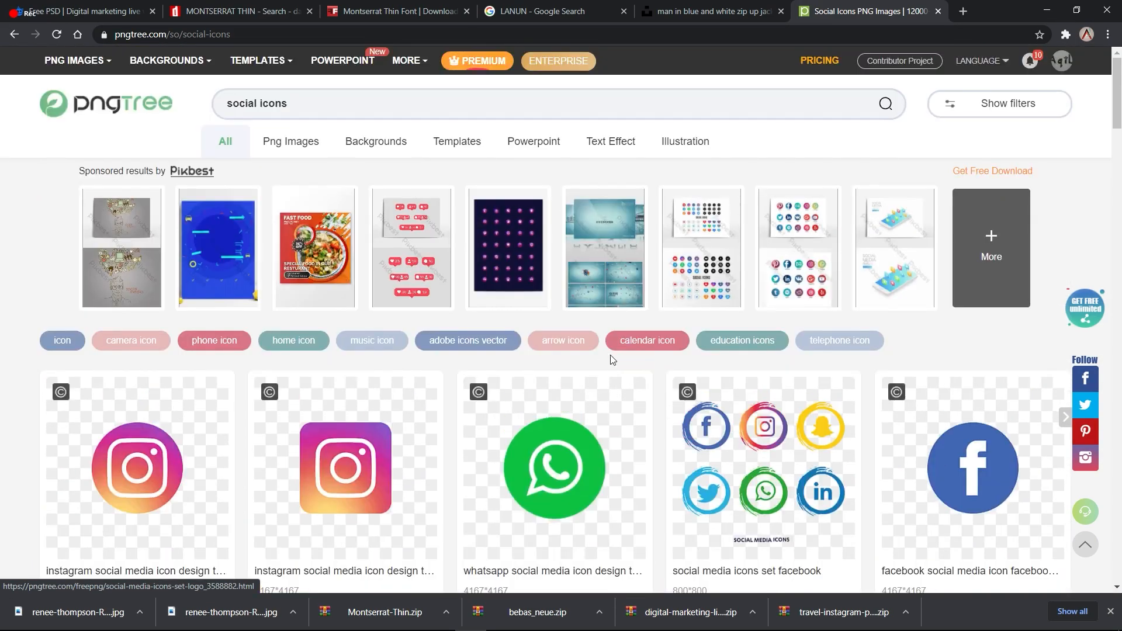
scroll(611, 361, "down", 3)
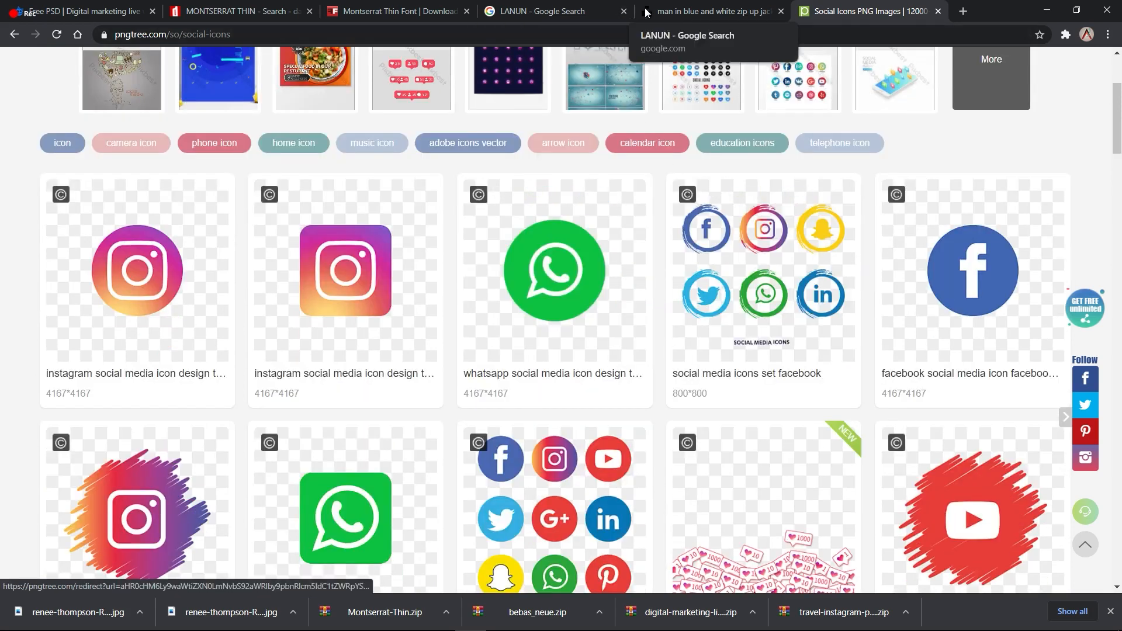
left_click(963, 11)
Step: Search Freepik for 'ICON SOCIAL' and scroll through the social media icon sets
left_click(514, 340)
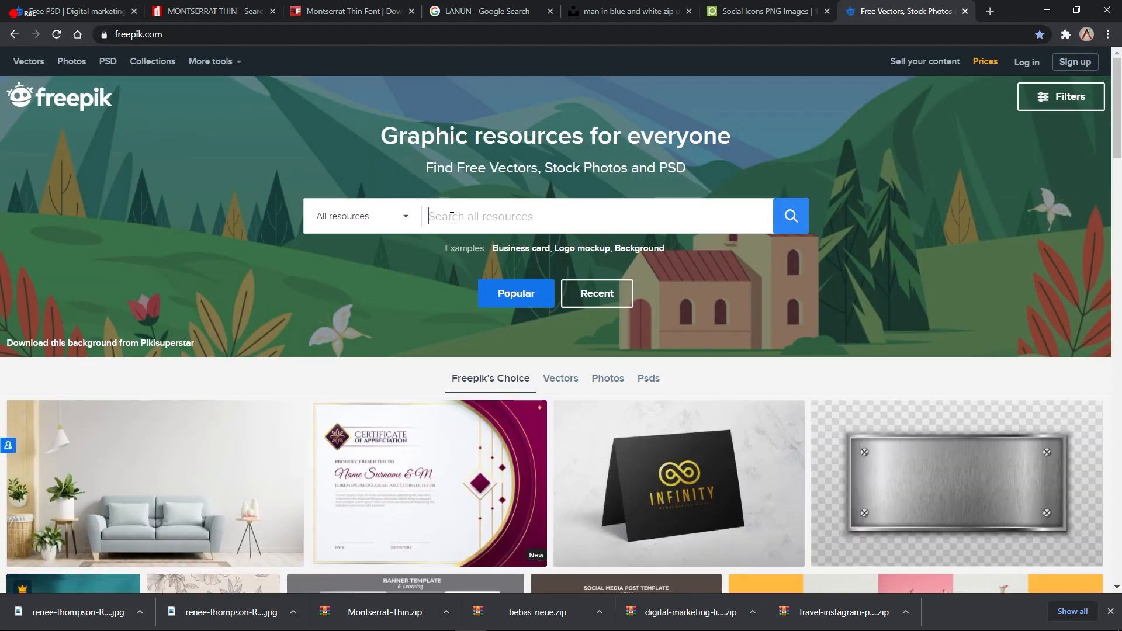
type("l")
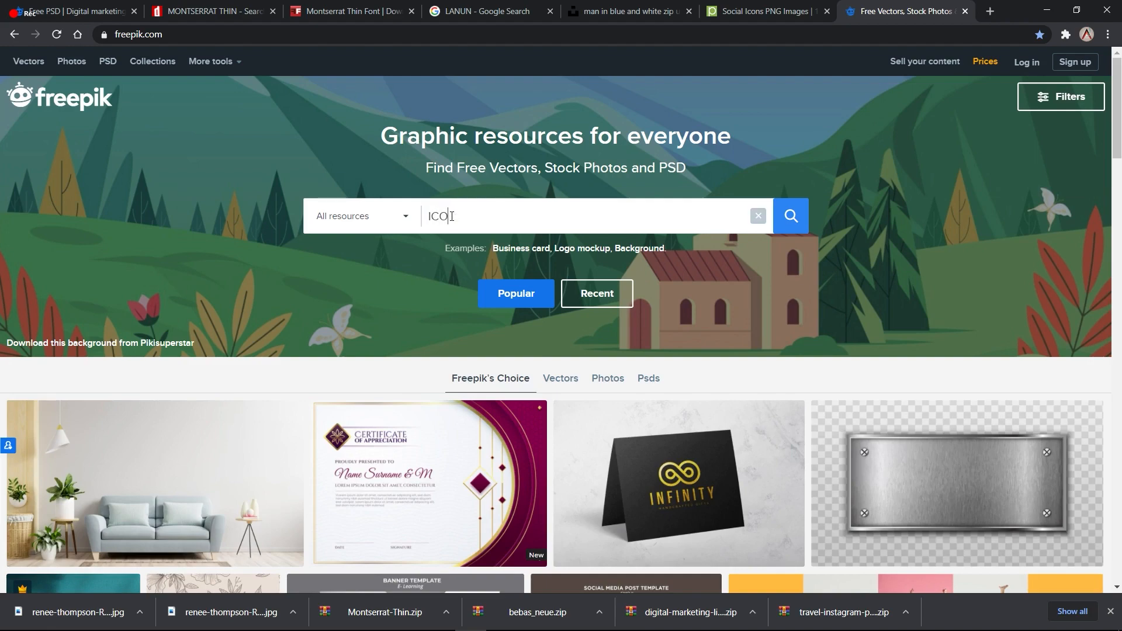
type("CON SOCIAL")
key("Return")
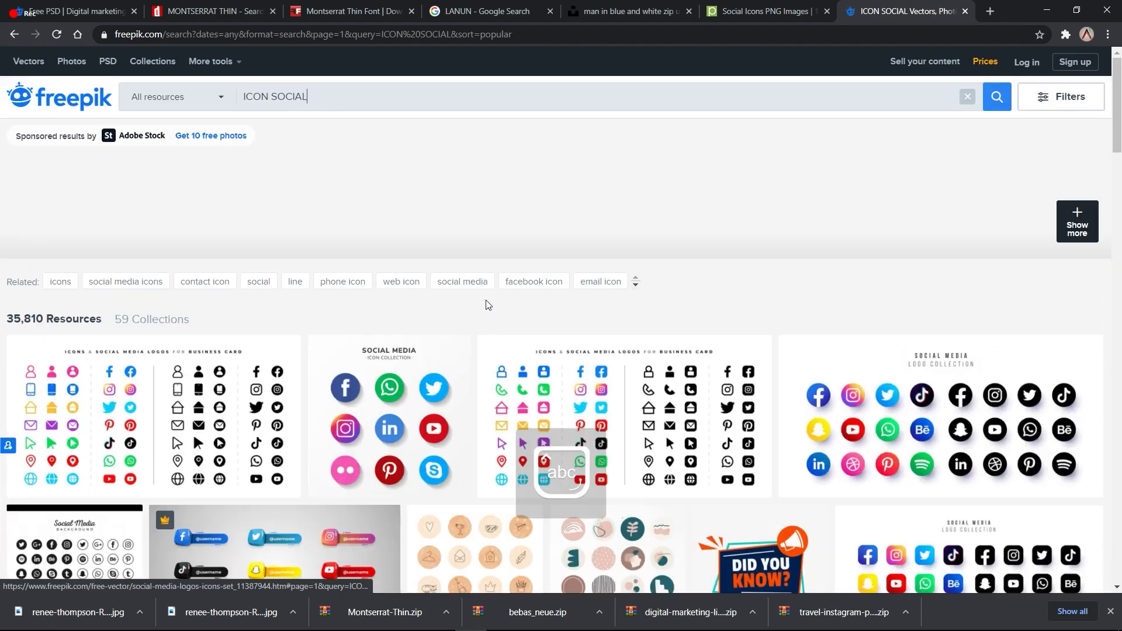
scroll(262, 174, "down", 5)
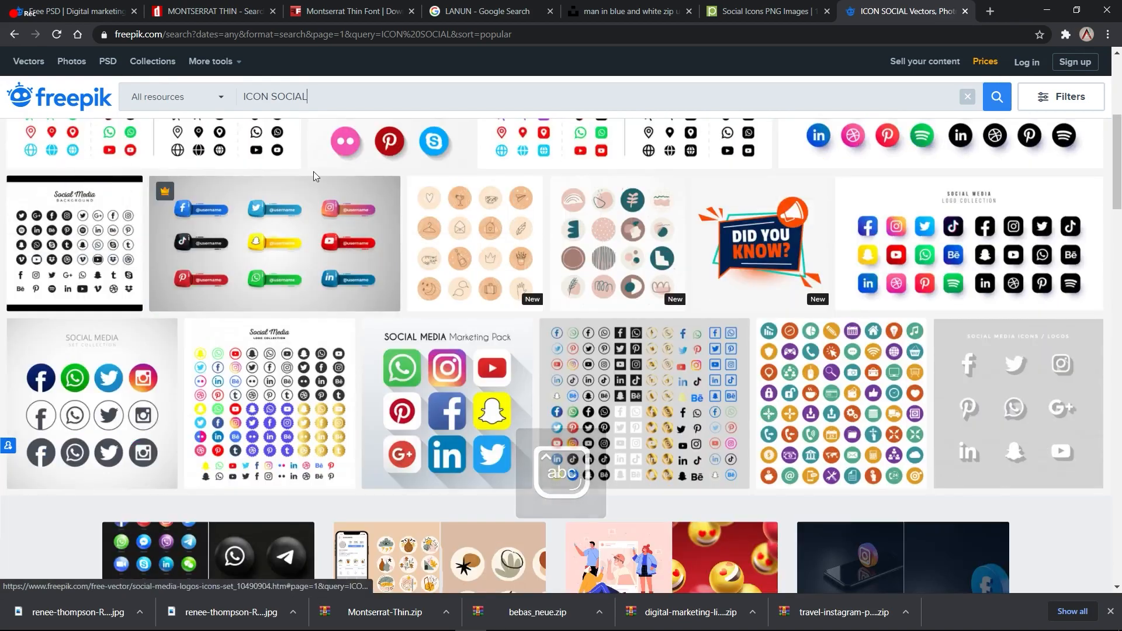
scroll(439, 382, "down", 3)
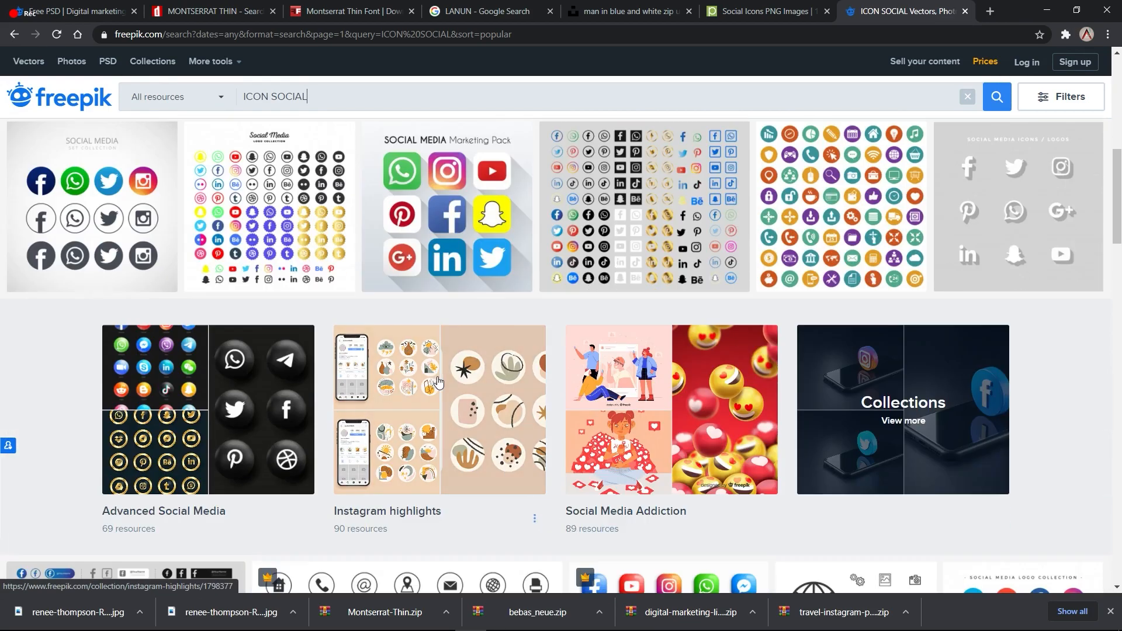
scroll(439, 383, "down", 1)
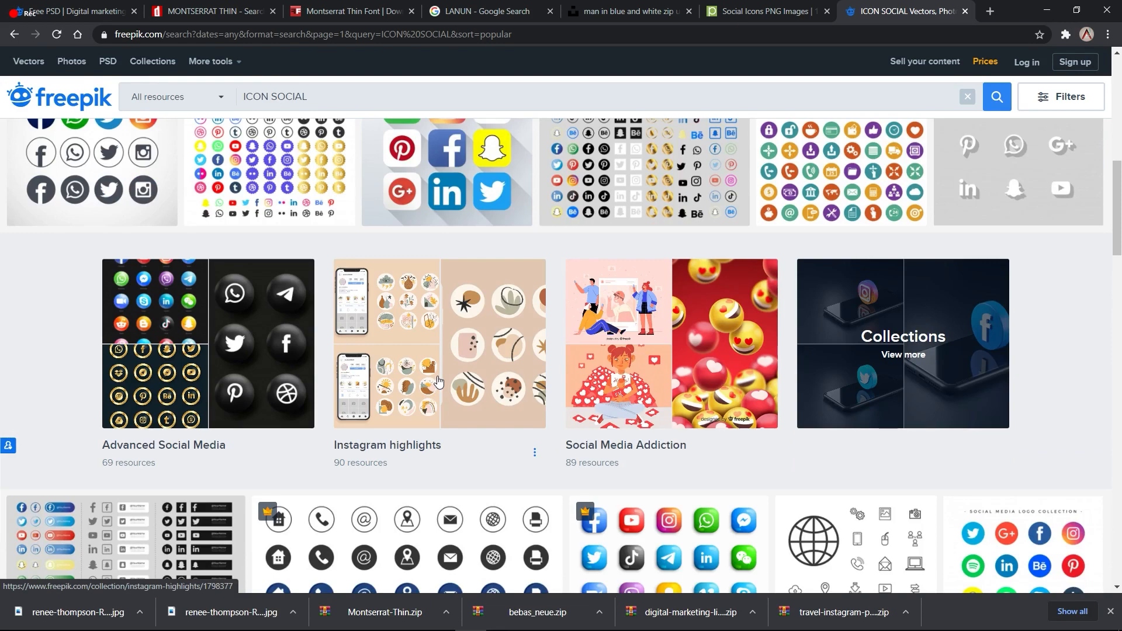
scroll(438, 381, "up", 2)
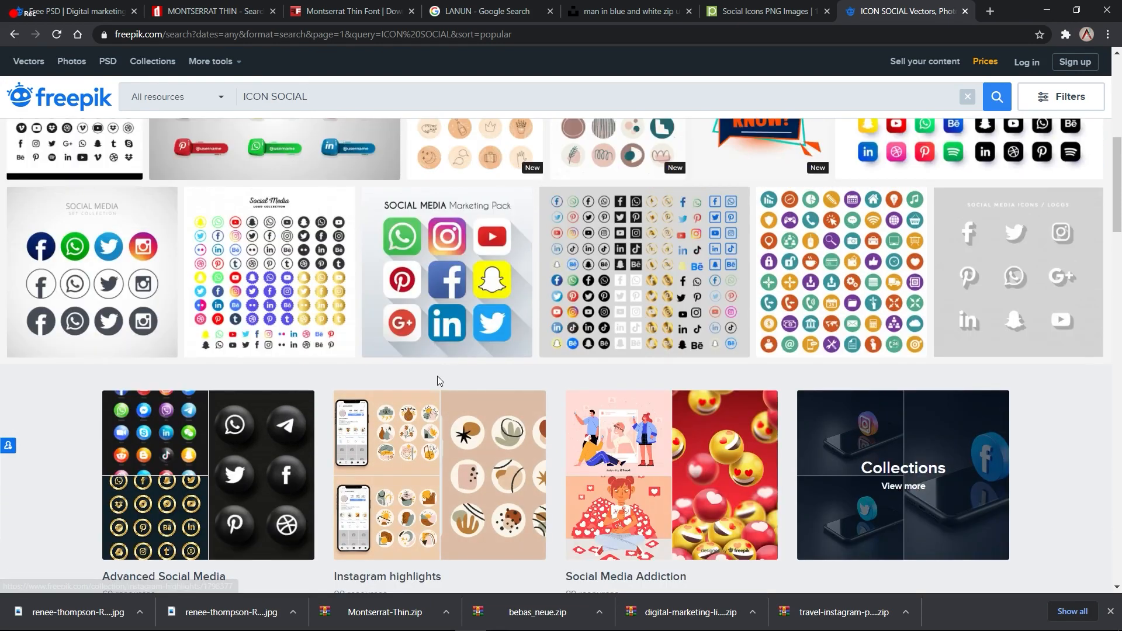
Step: Switch to the Downloads folder in File Explorer
key("alt+Tab")
key("Tab")
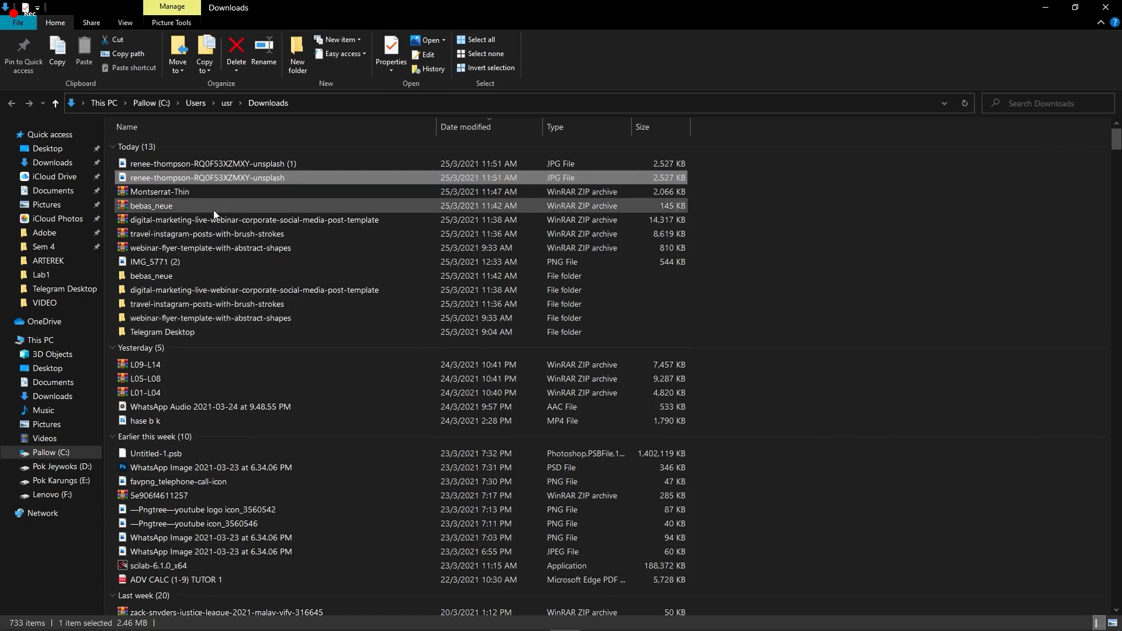
scroll(204, 316, "down", 1)
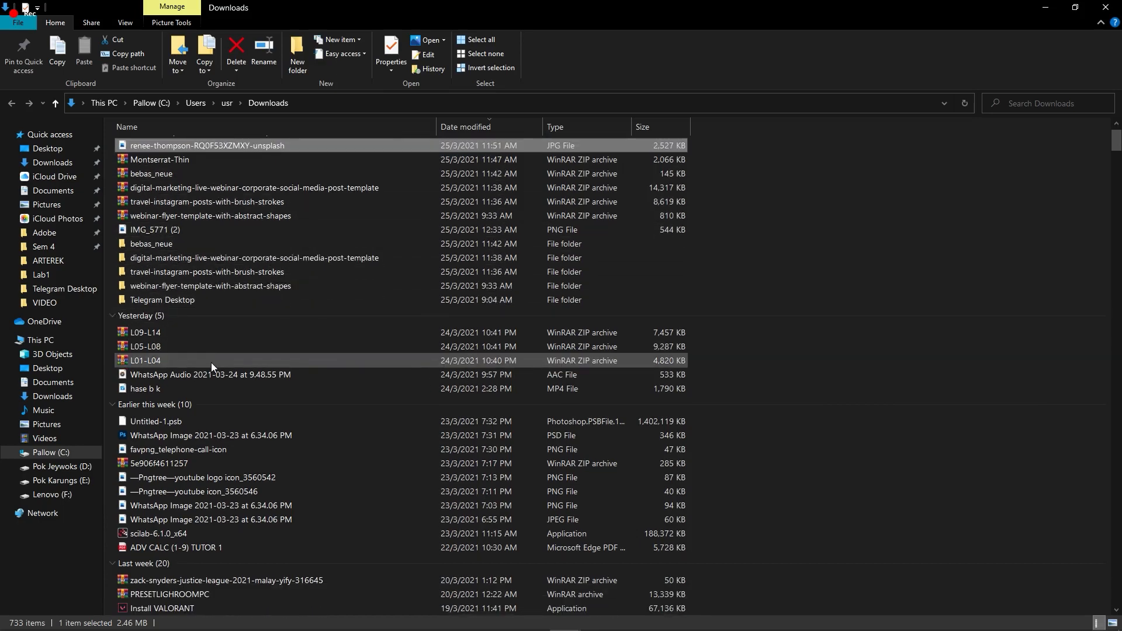
right_click(211, 362)
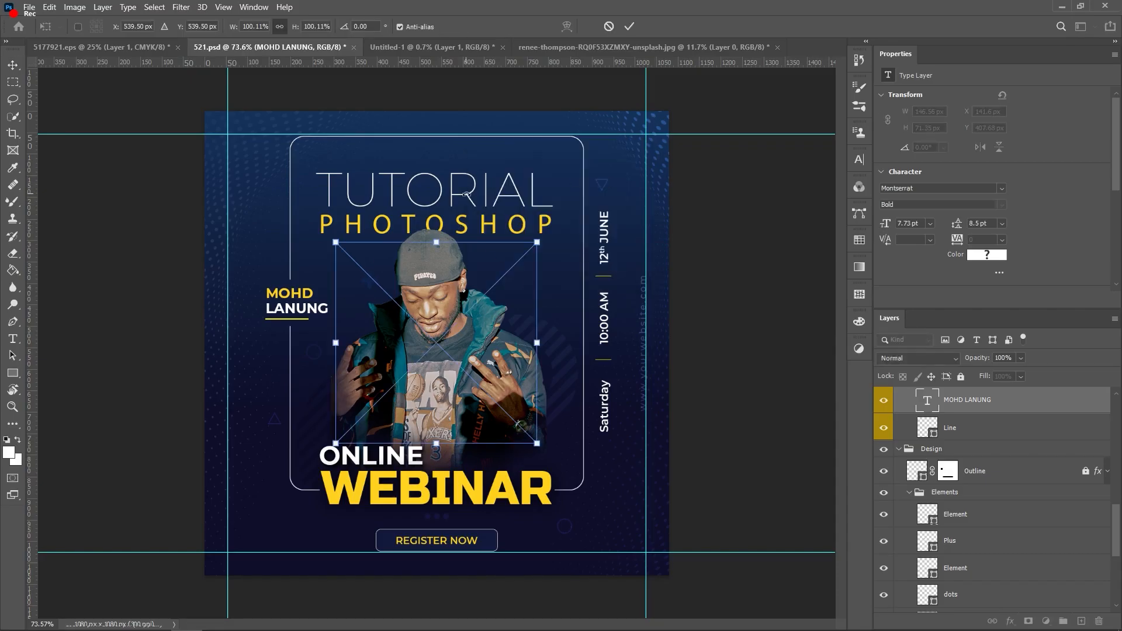
Step: Scale the YouTube icon down to 58 × 57 px and set it on the bottom-left guide crossing
left_click_drag(537, 241, 418, 361)
left_click_drag(337, 424, 529, 543)
left_click_drag(594, 485, 252, 538)
scroll(246, 552, "up", 5)
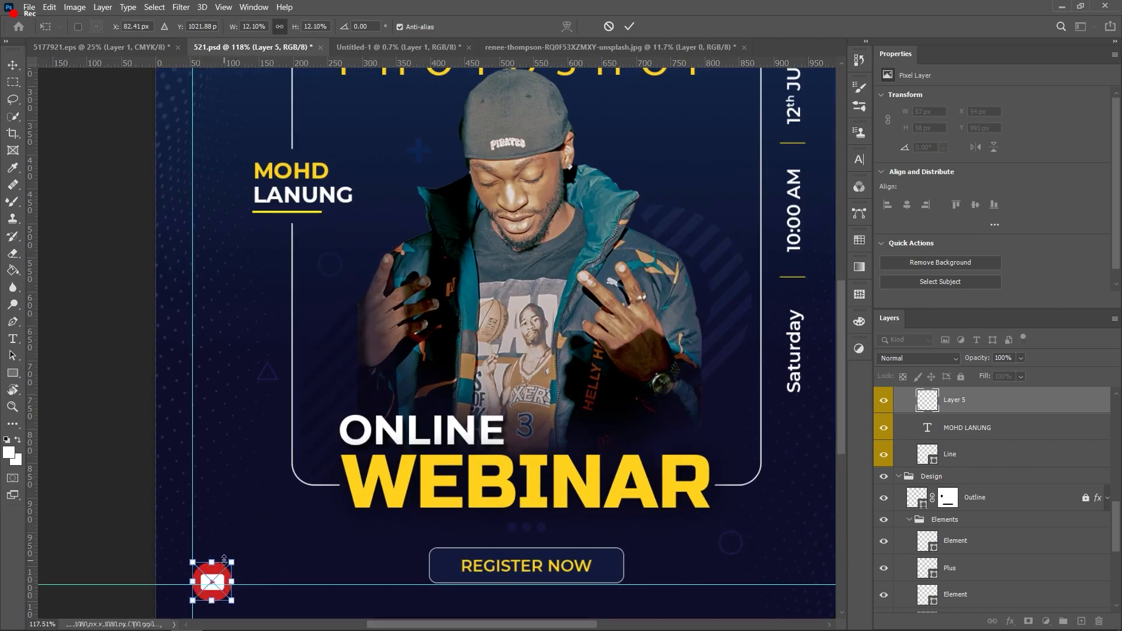
scroll(224, 559, "up", 6)
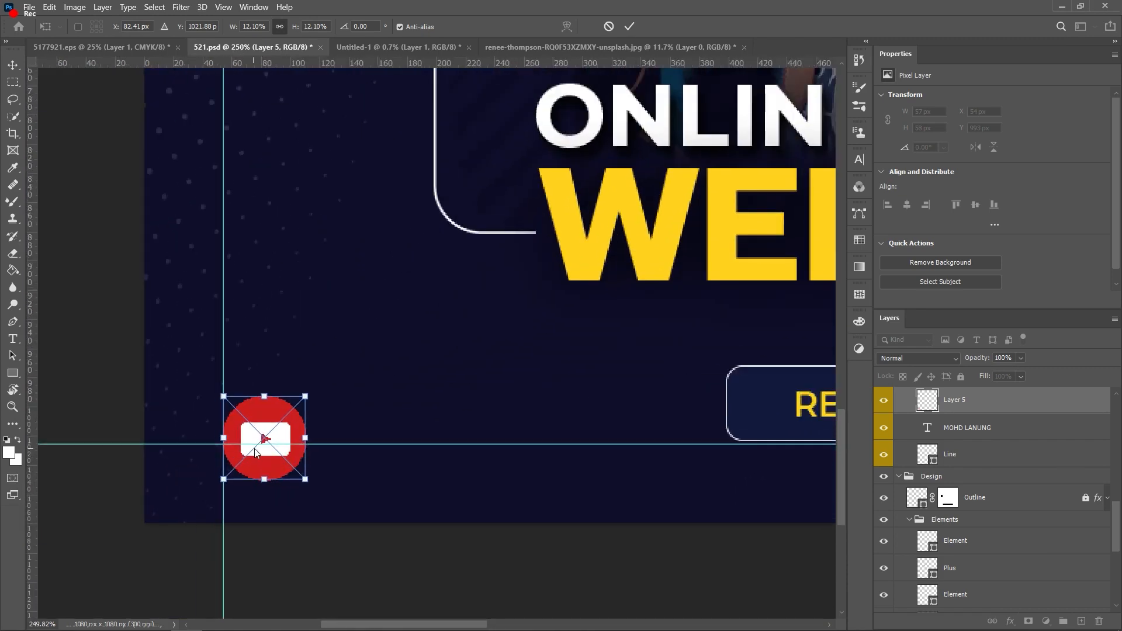
left_click_drag(246, 441, 210, 459)
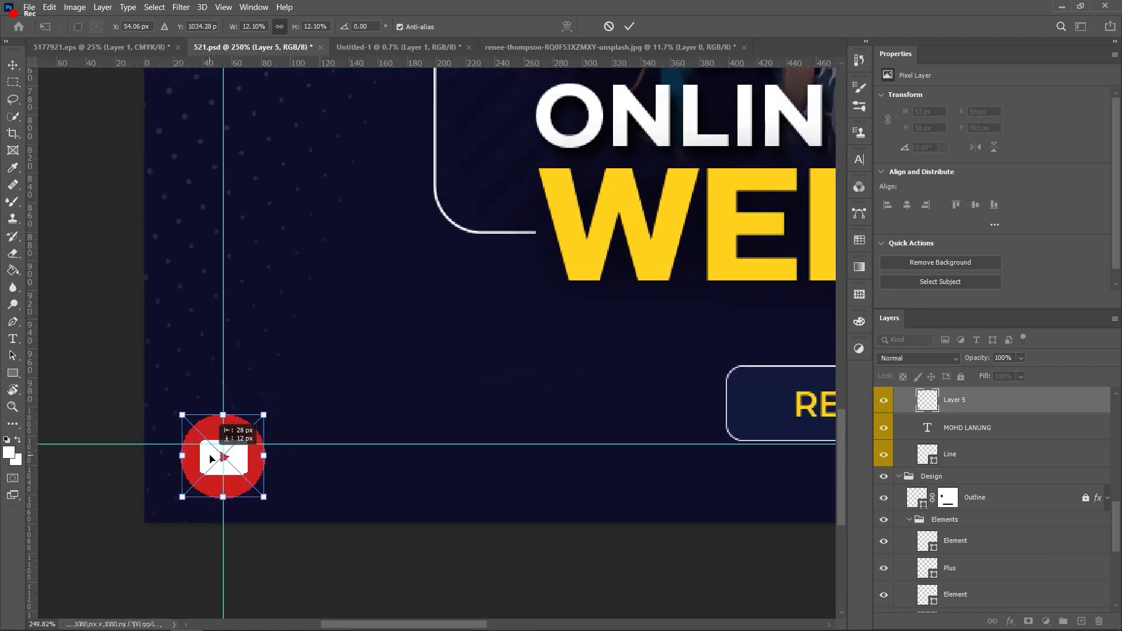
left_click(625, 27)
scroll(373, 325, "down", 4)
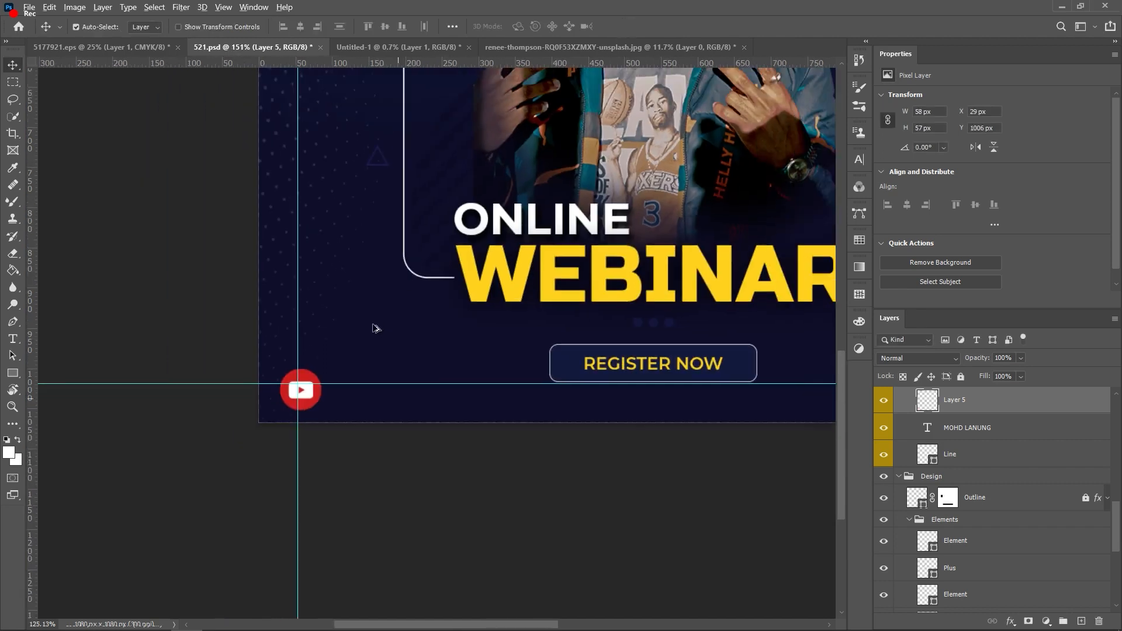
scroll(329, 377, "up", 2)
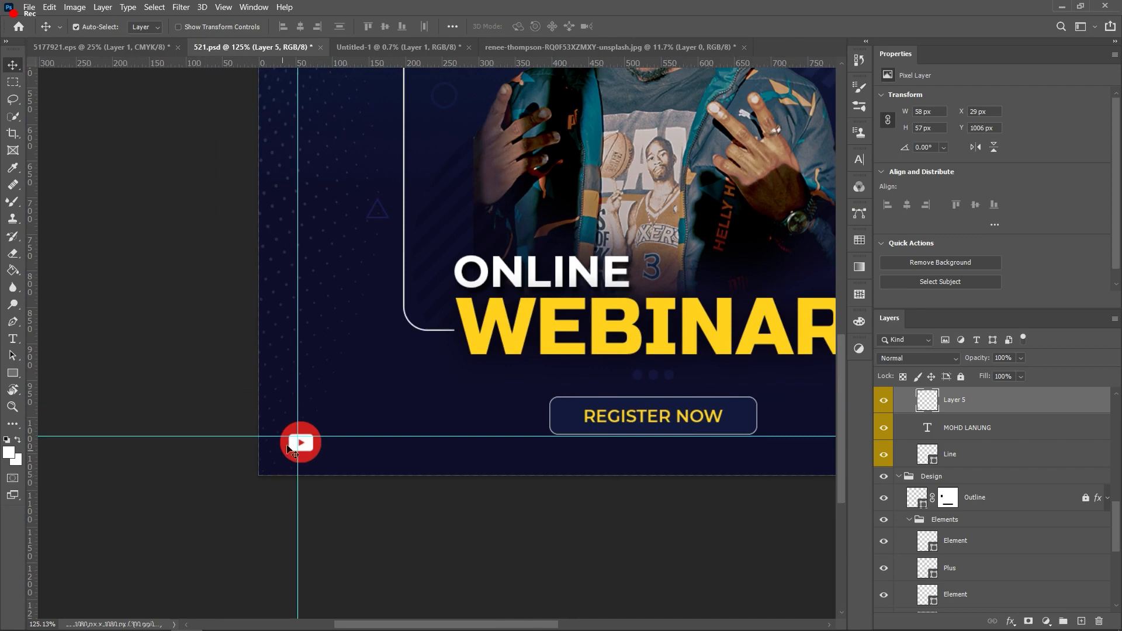
Step: Add an Outer Glow to the YouTube icon and set its colour to light cyan
left_click(1010, 621)
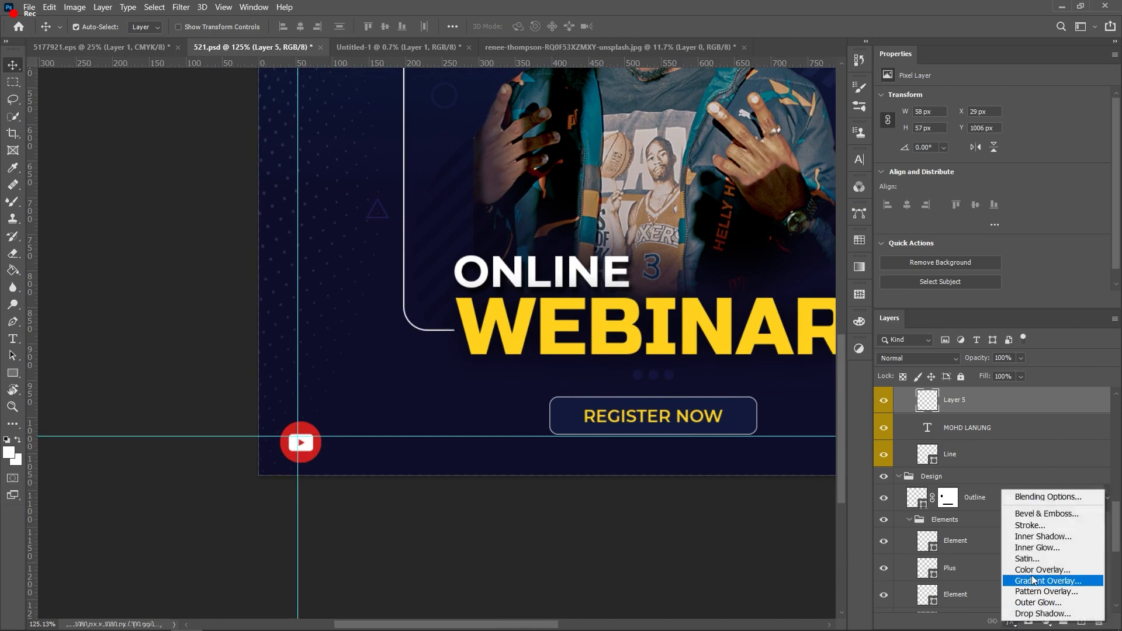
left_click(1039, 601)
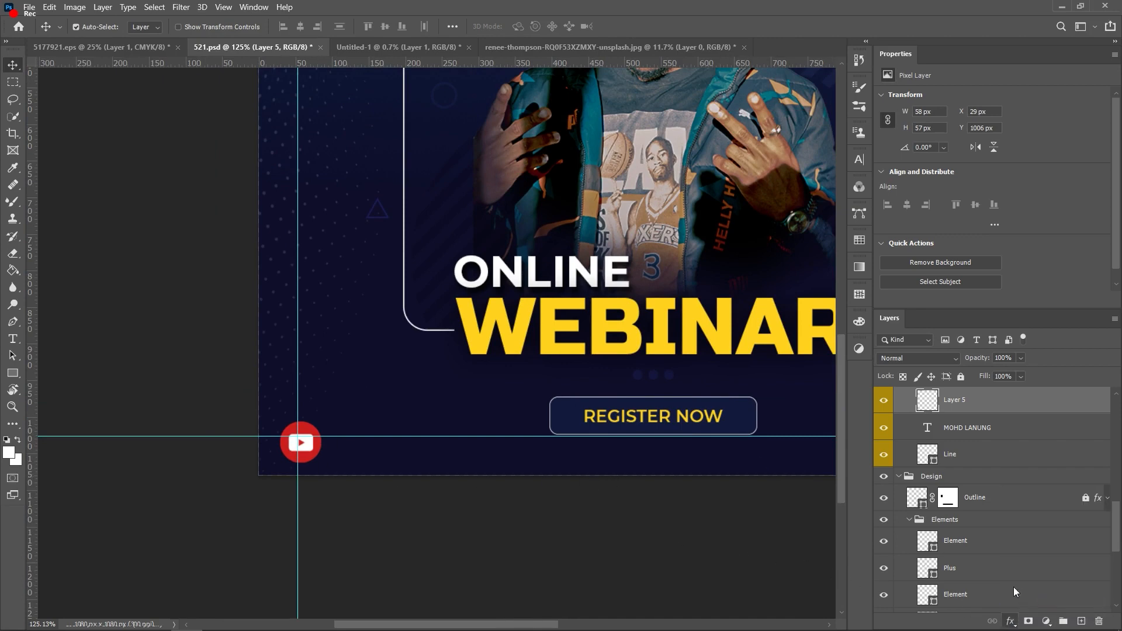
left_click(793, 326)
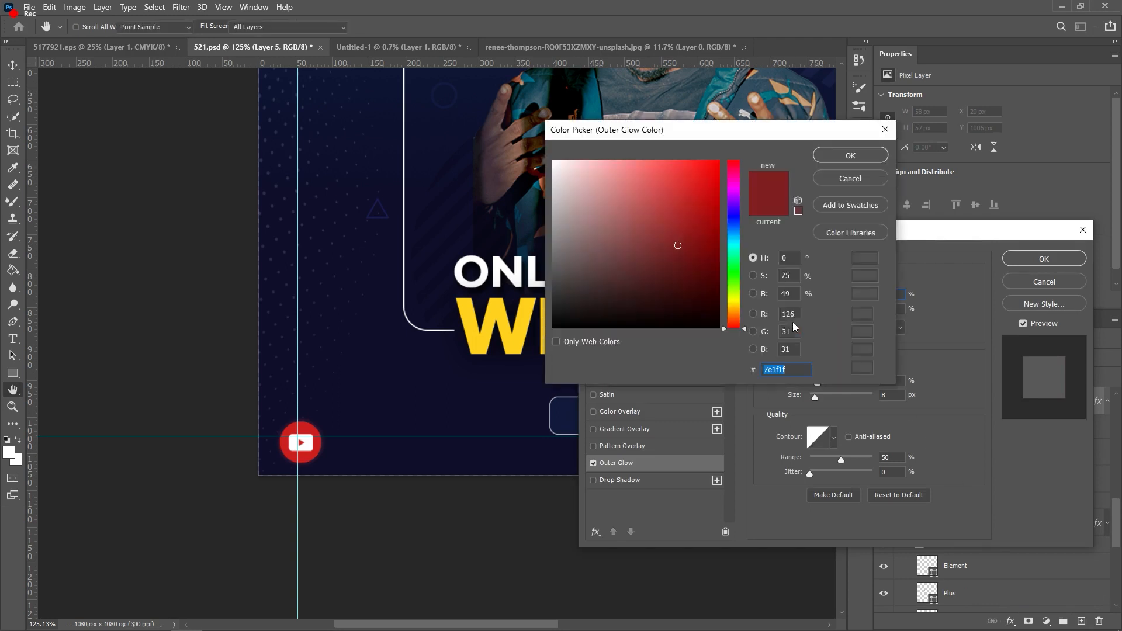
left_click(612, 173)
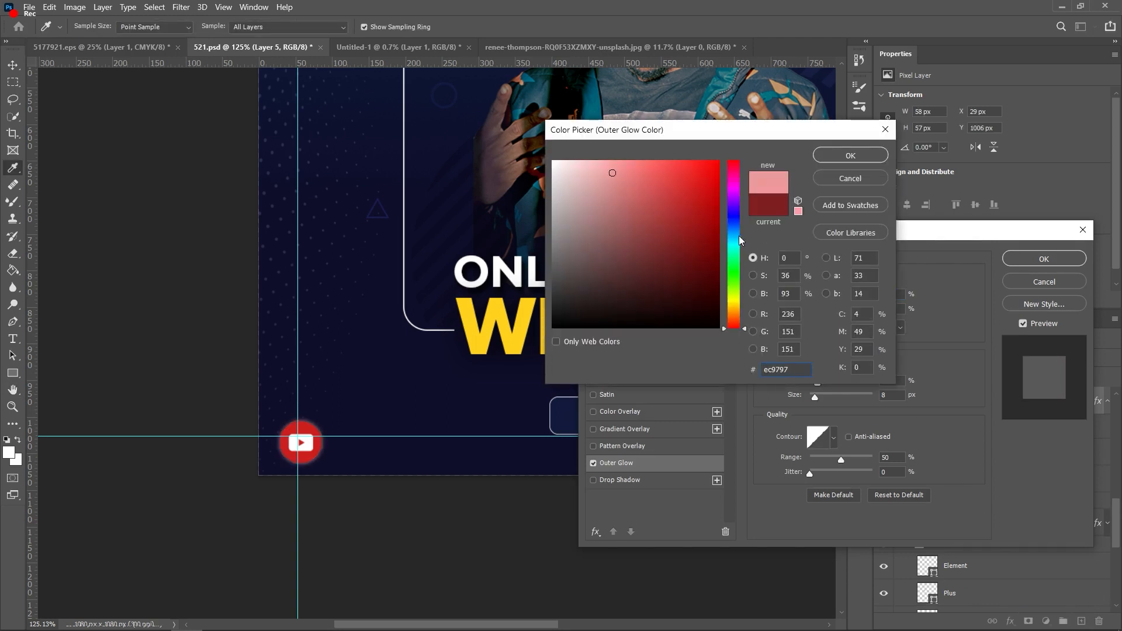
left_click(739, 236)
left_click_drag(665, 170, 648, 168)
left_click(860, 153)
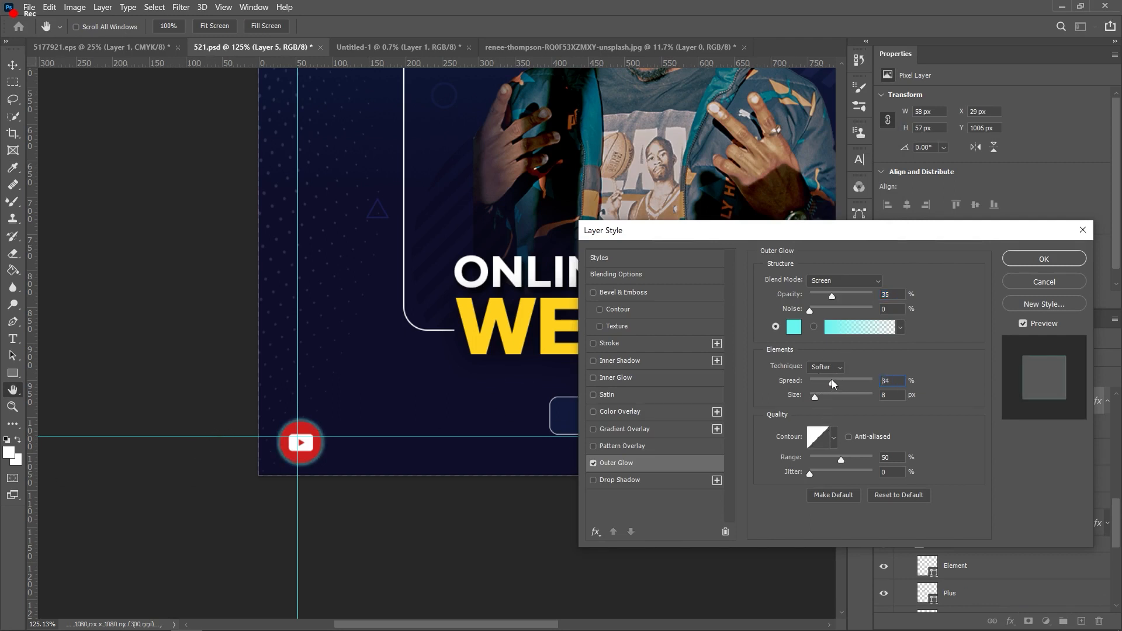
Step: Set the glow to 16% opacity, 13% spread and 29 px size, then apply
left_click_drag(827, 380, 823, 383)
left_click_drag(833, 297, 819, 299)
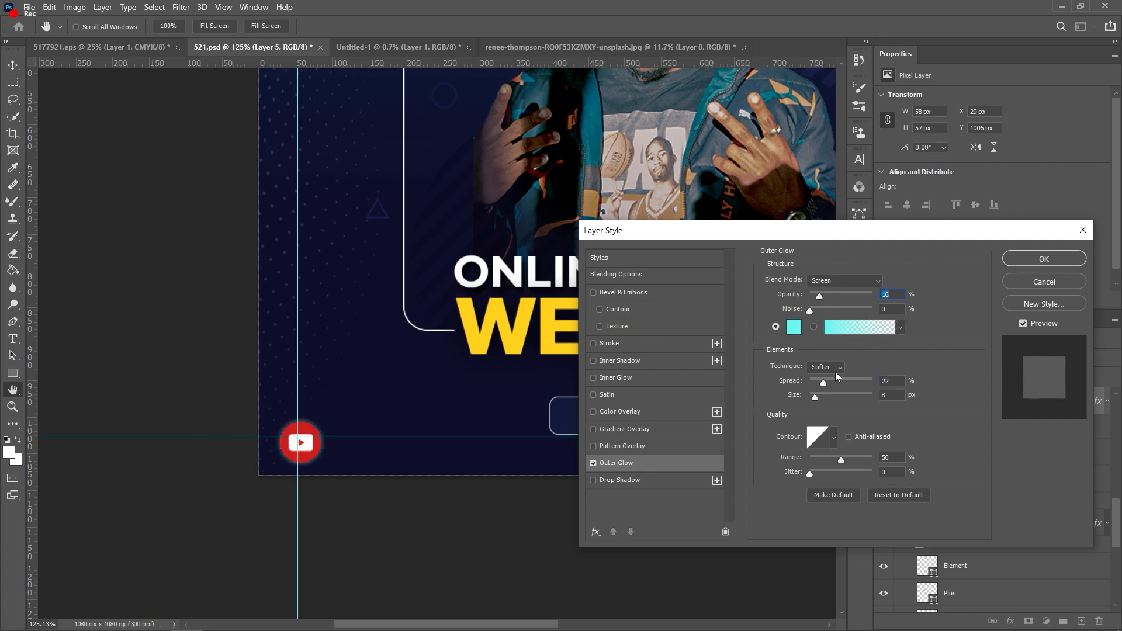
left_click_drag(839, 380, 823, 393)
left_click(822, 394)
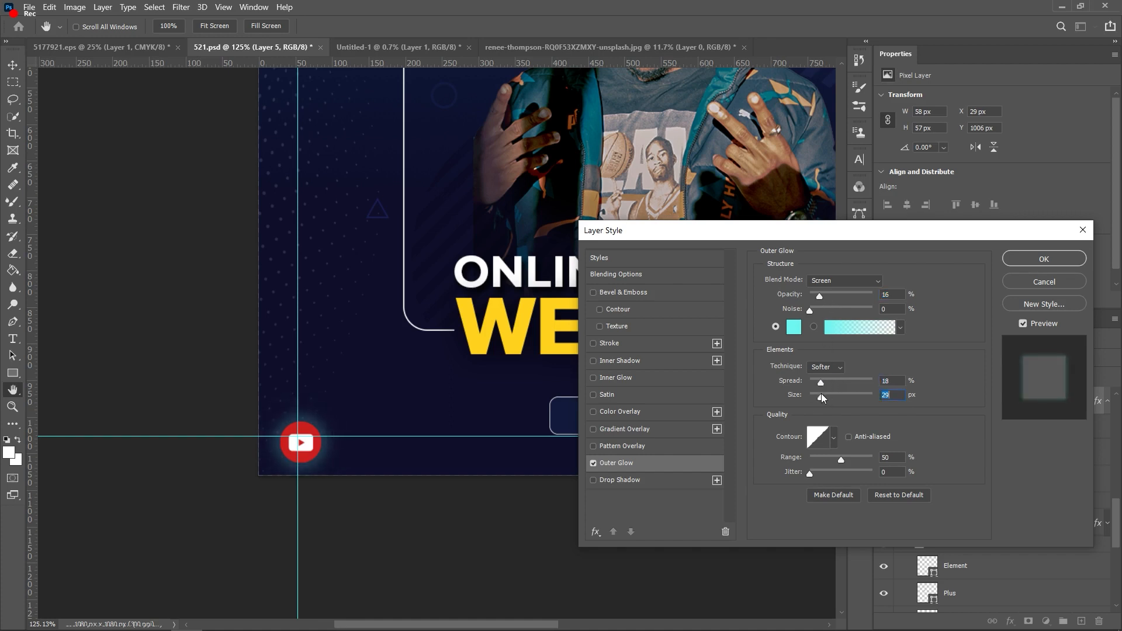
left_click_drag(819, 382, 818, 382)
left_click(1044, 259)
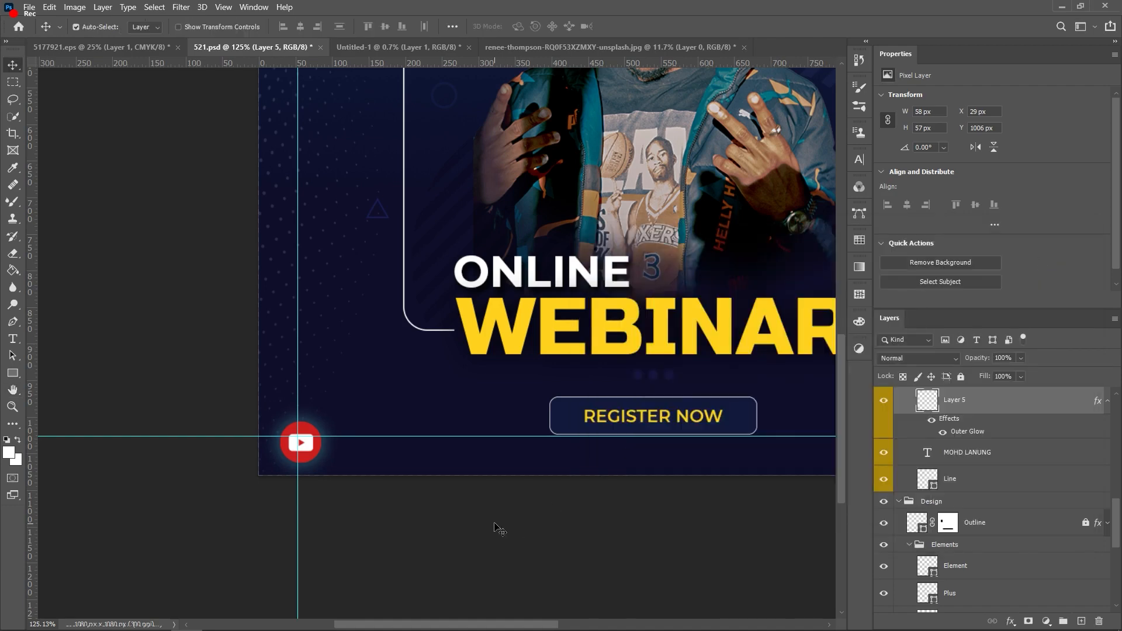
left_click(433, 556)
Step: Type a 'youtube ambo' text label beside the YouTube icon
scroll(434, 555, "down", 5)
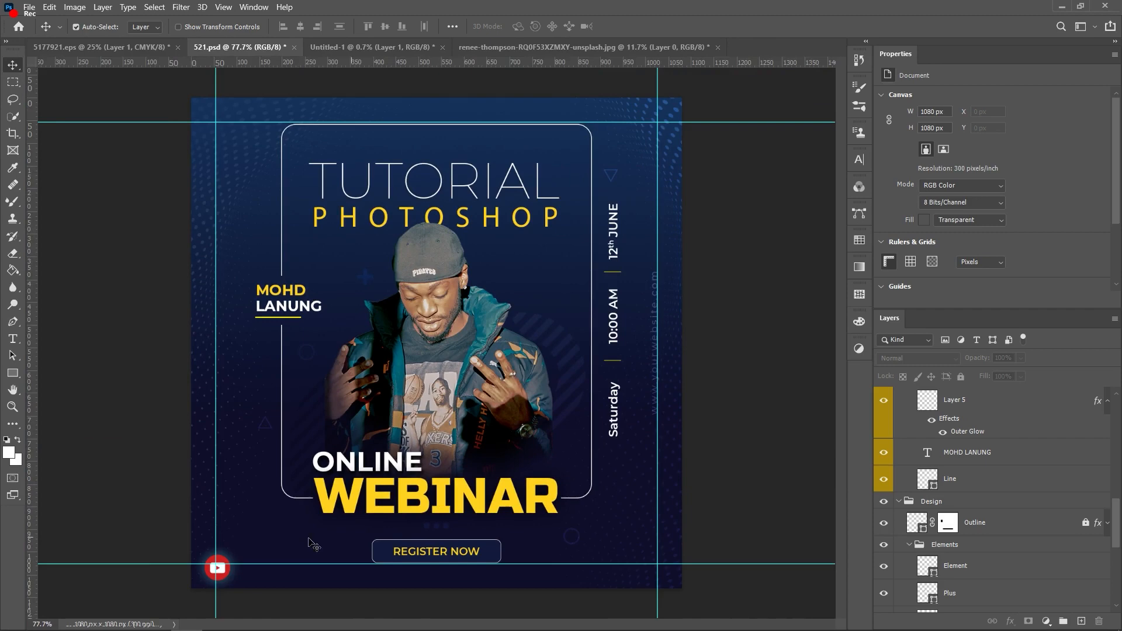
scroll(309, 538, "up", 3)
scroll(290, 528, "down", 1)
scroll(267, 510, "down", 3)
scroll(251, 526, "up", 5)
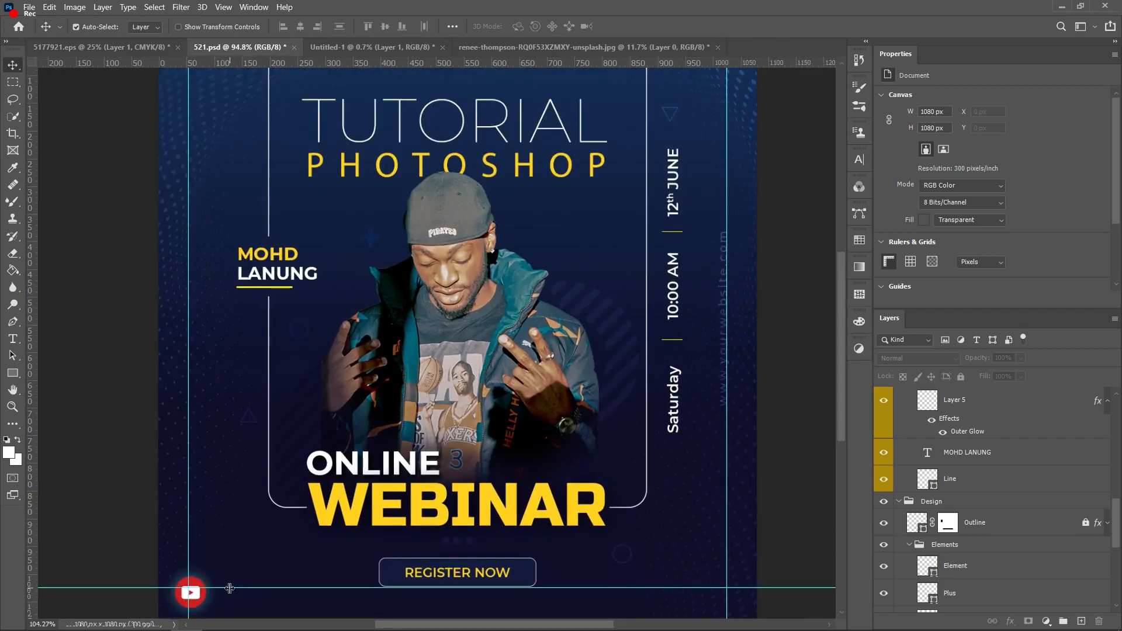
scroll(240, 531, "down", 2)
key("t")
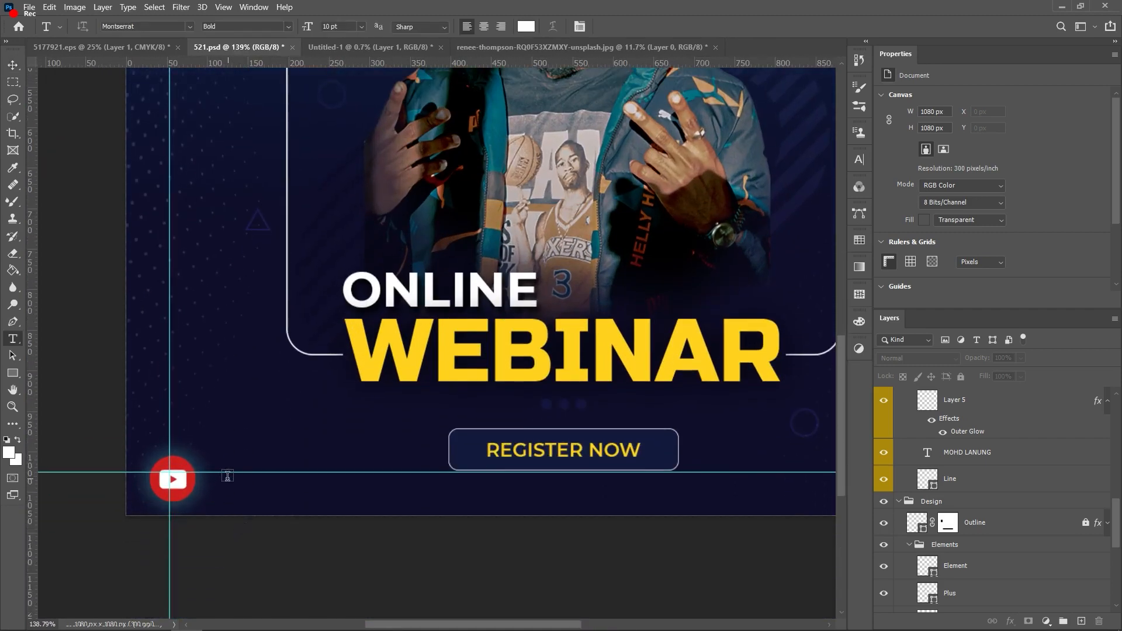
left_click(228, 475)
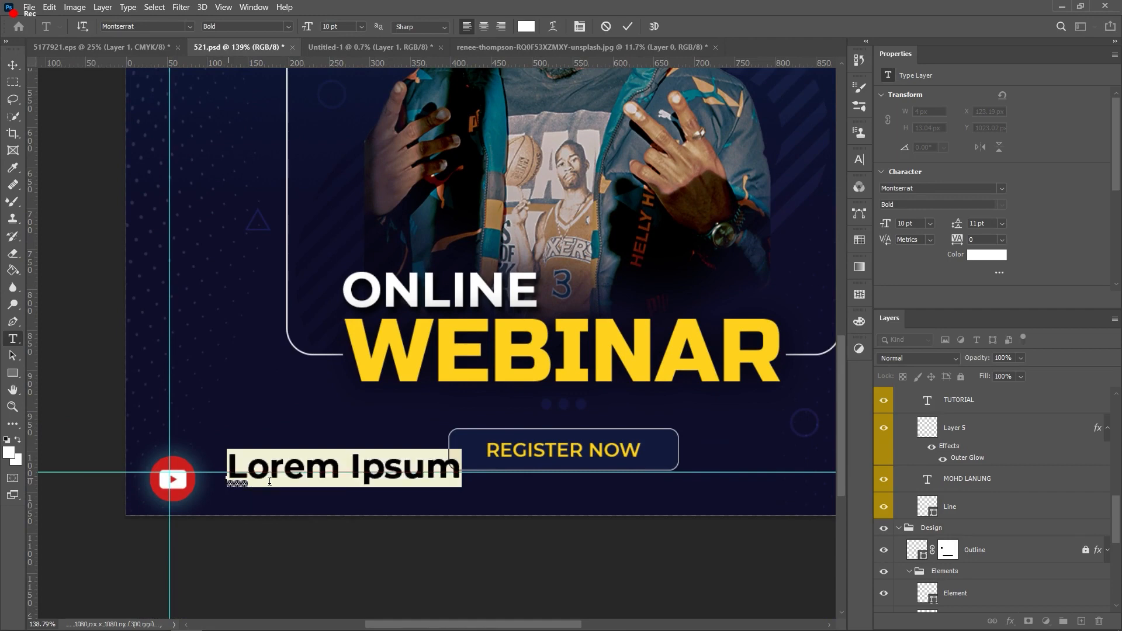
type("Yg")
key("BackSpace")
type("youtub")
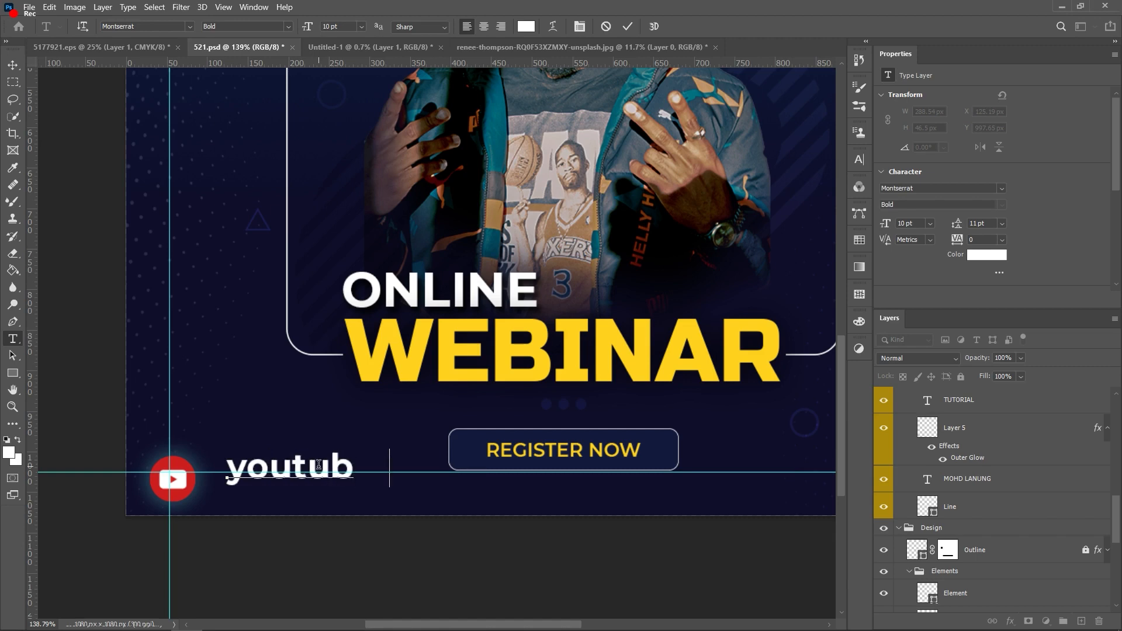
type("er a")
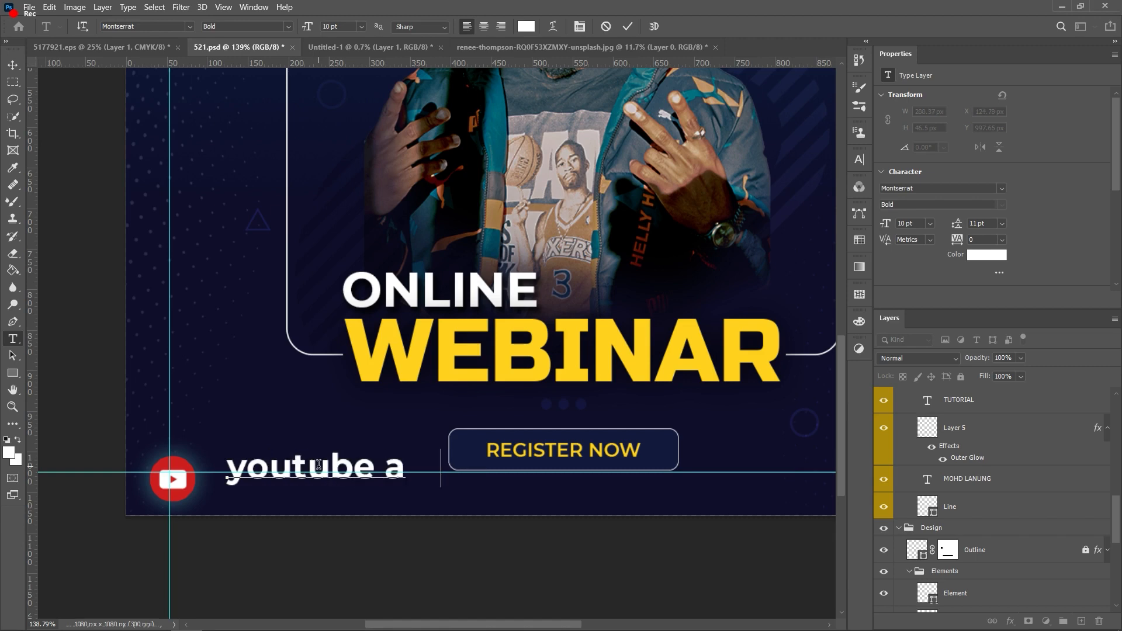
type("mb o")
key("ctrl+Return")
key("v")
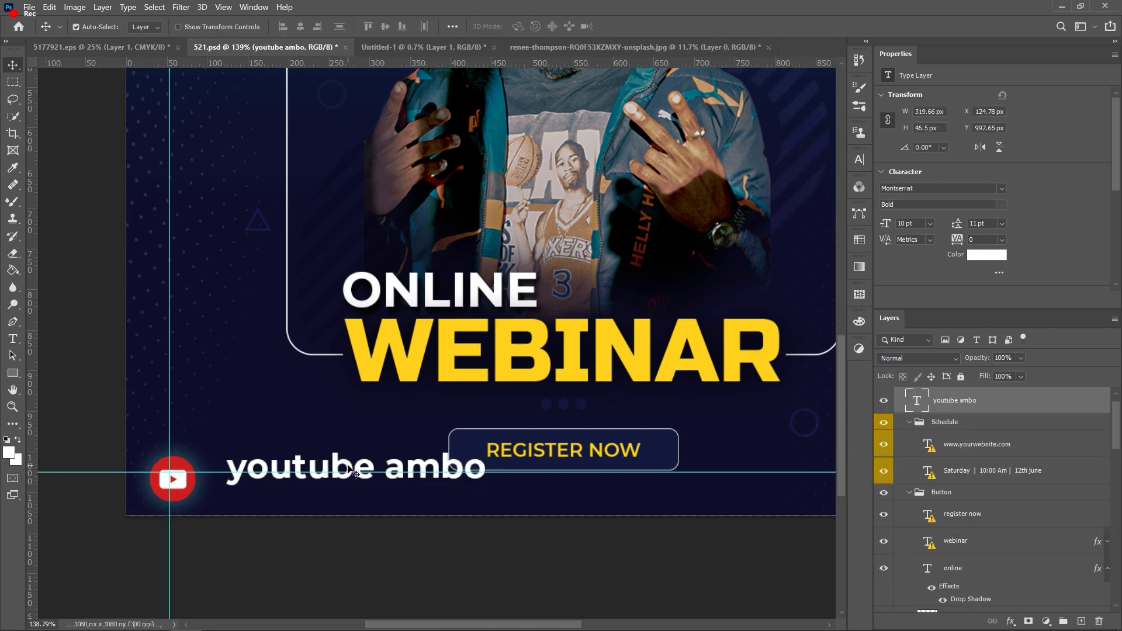
Step: Scale the label down to fit beside the icon and frame the bottom-left corner
key("ctrl+t")
left_click_drag(485, 449, 314, 483)
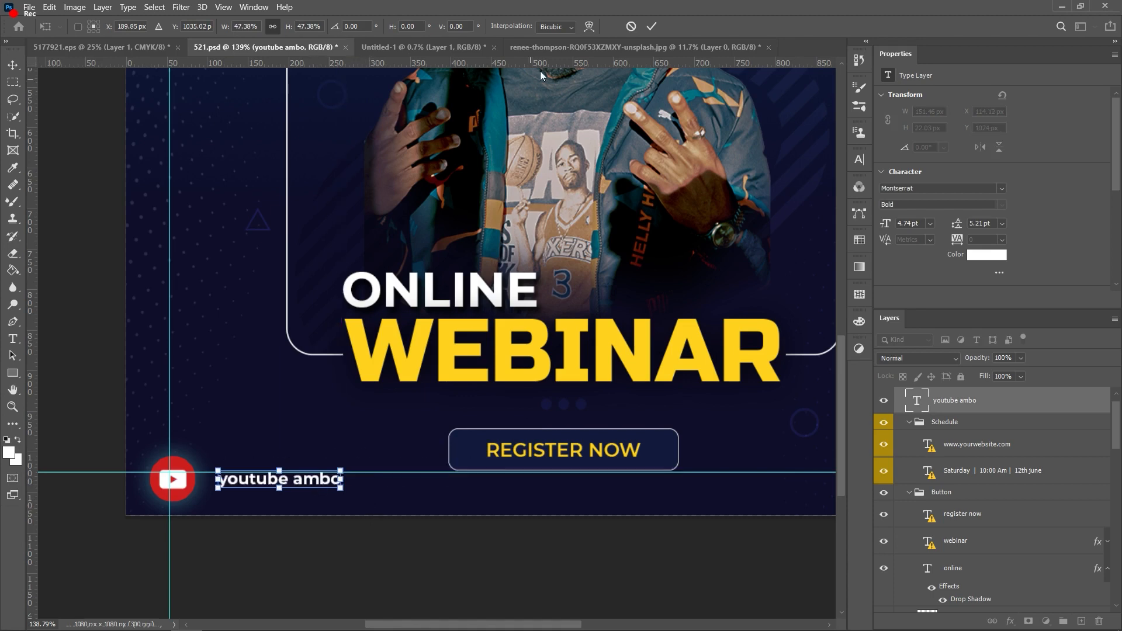
left_click(652, 26)
left_click(366, 551)
key("ctrl+0")
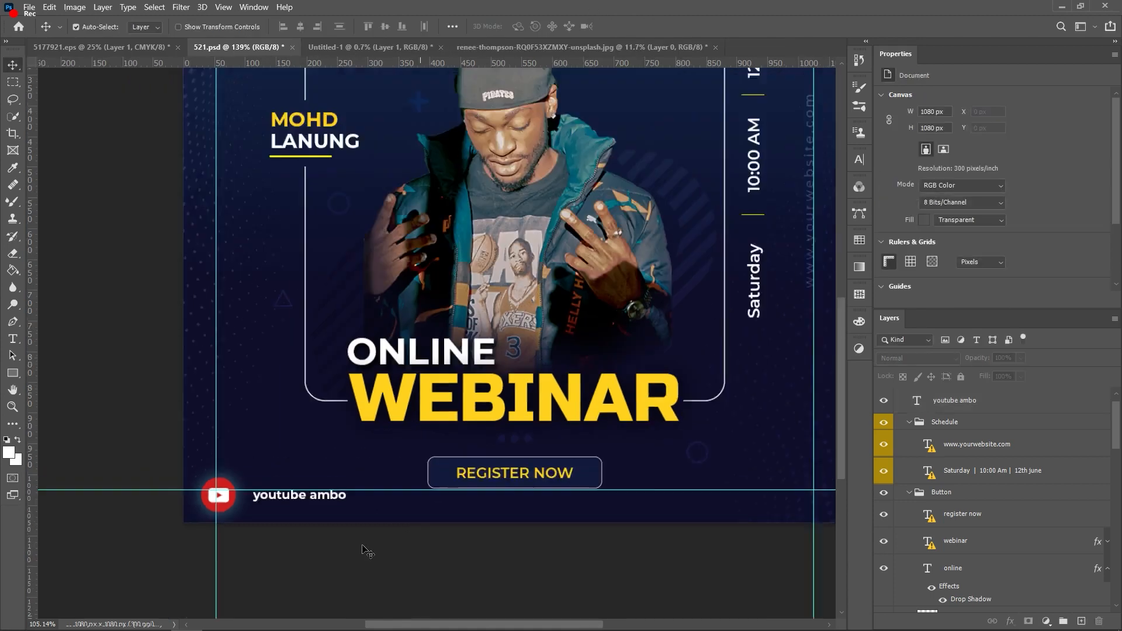
scroll(221, 583, "up", 3)
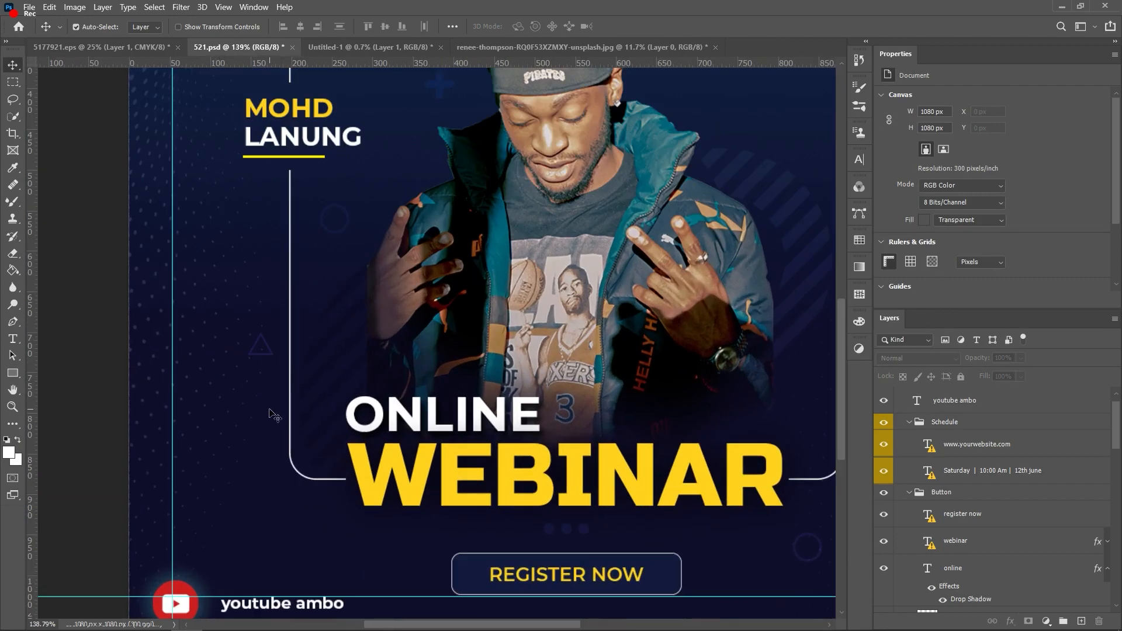
scroll(269, 415, "up", 3)
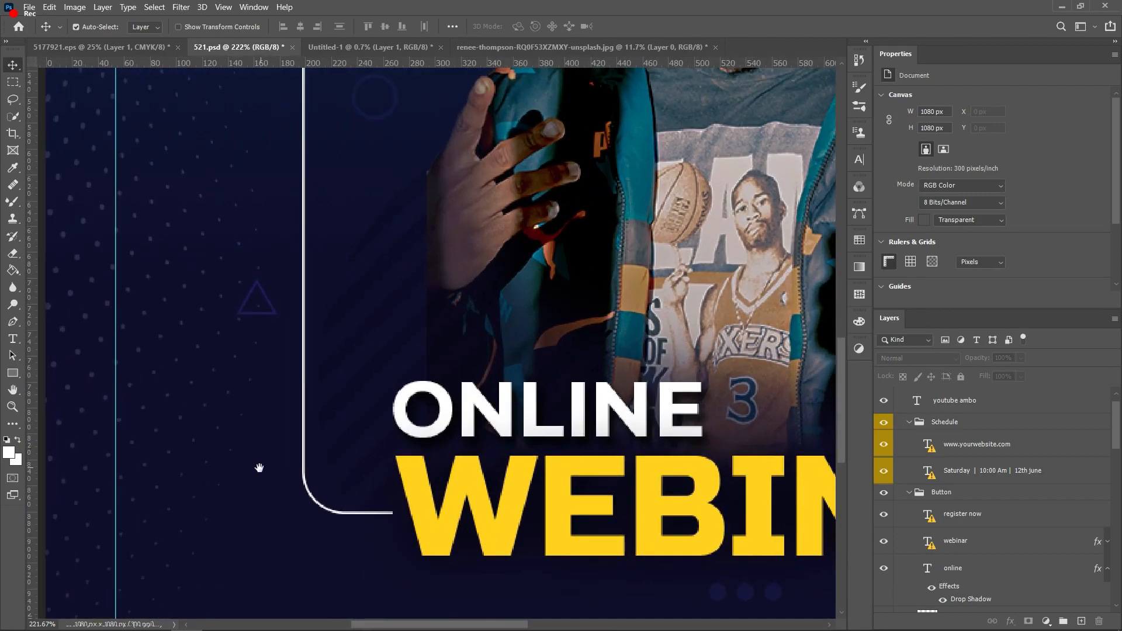
left_click_drag(266, 403, 313, 187)
left_click_drag(228, 497, 289, 374)
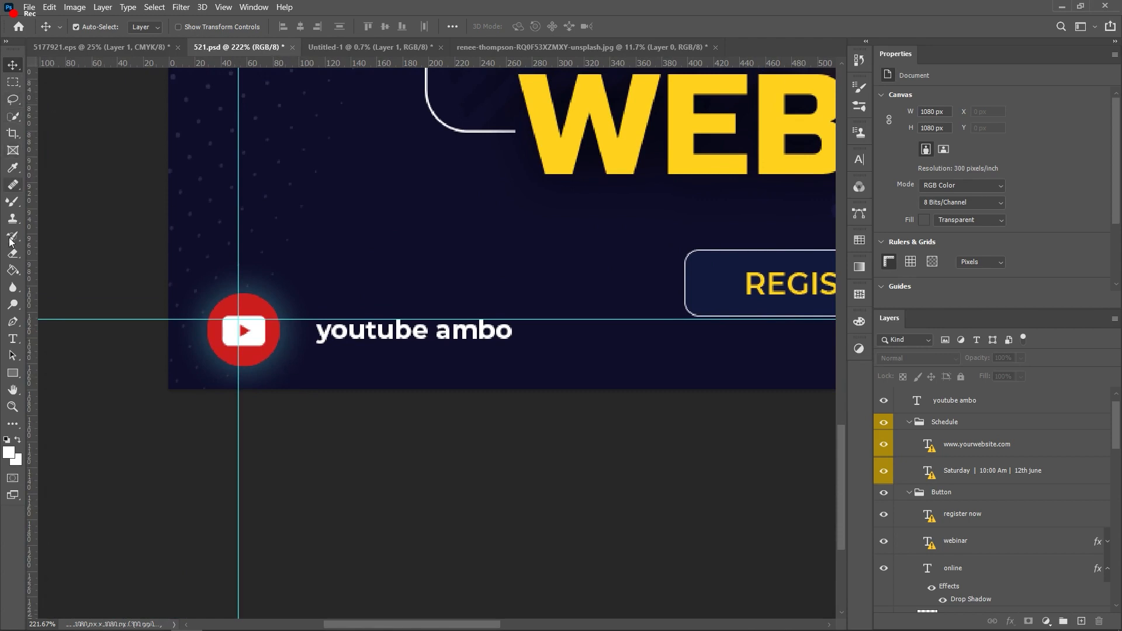
Step: Draw a rectangle from the YouTube icon across the label and fill it with the icon's sampled red
mouse_move(13, 372)
left_mouse_down()
mouse_move(68, 371)
mouse_move(69, 385)
mouse_move(82, 372)
left_mouse_up()
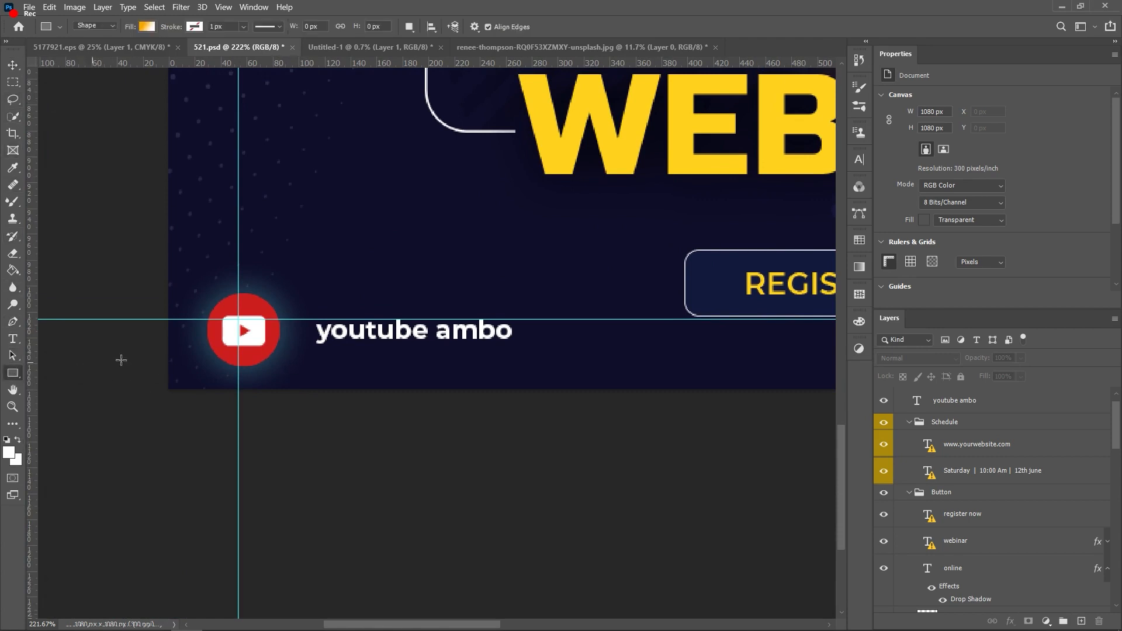
left_click_drag(262, 313, 583, 350)
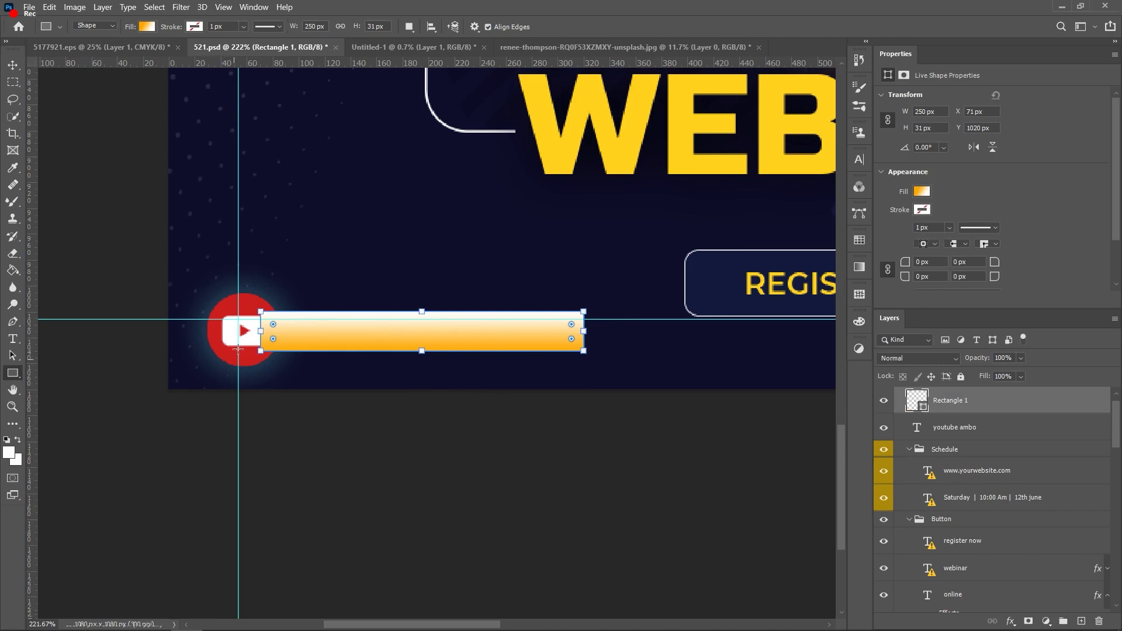
key("i")
left_click(248, 309)
left_click(251, 305)
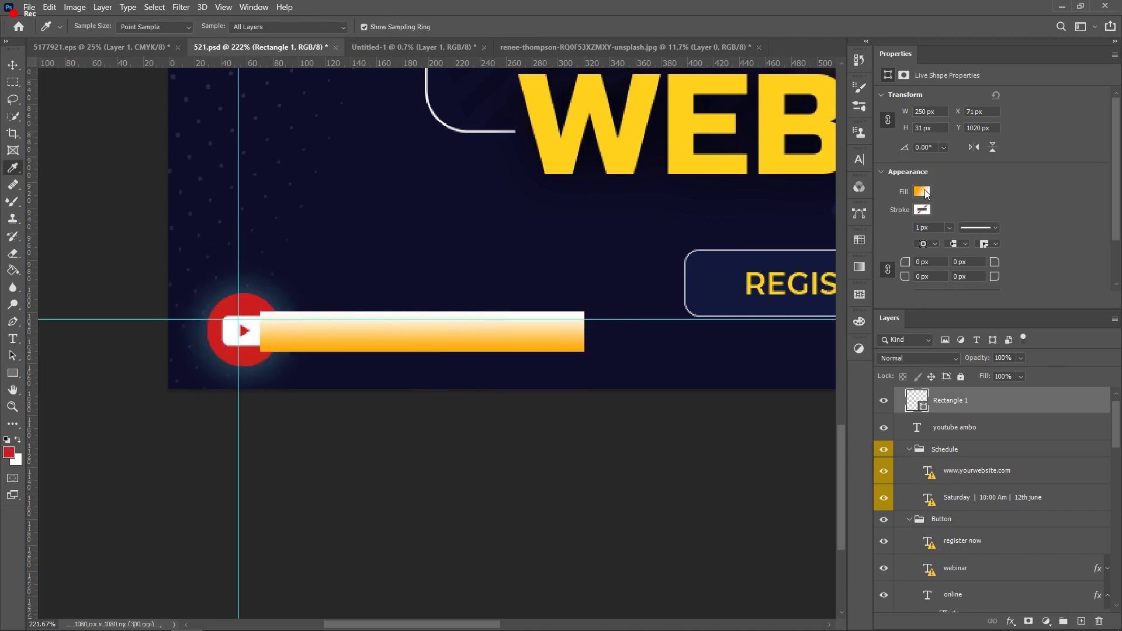
left_click(923, 192)
left_click(895, 216)
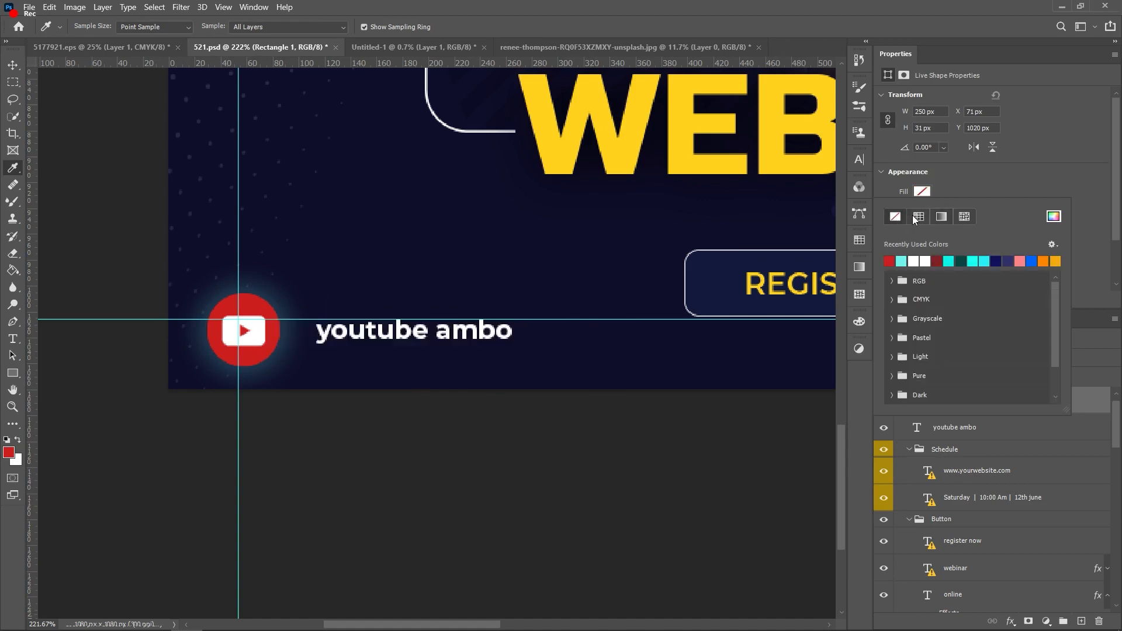
left_click(889, 262)
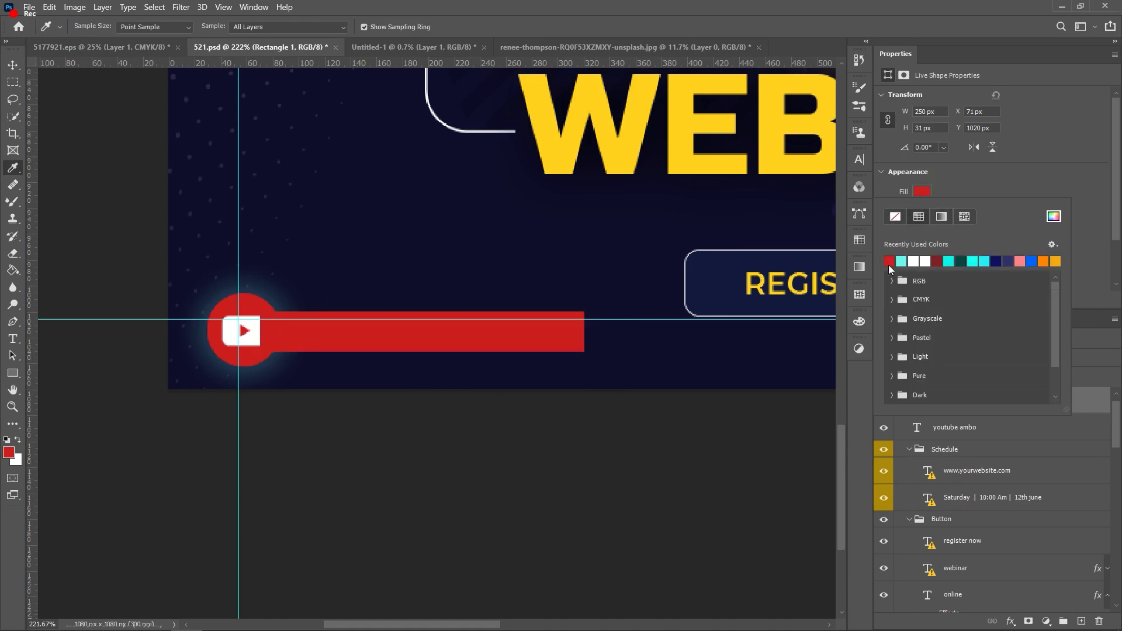
key("Return")
Step: Move the red rectangle layer below the youtube ambo text and nudge it slightly right
left_click_drag(945, 402, 971, 507)
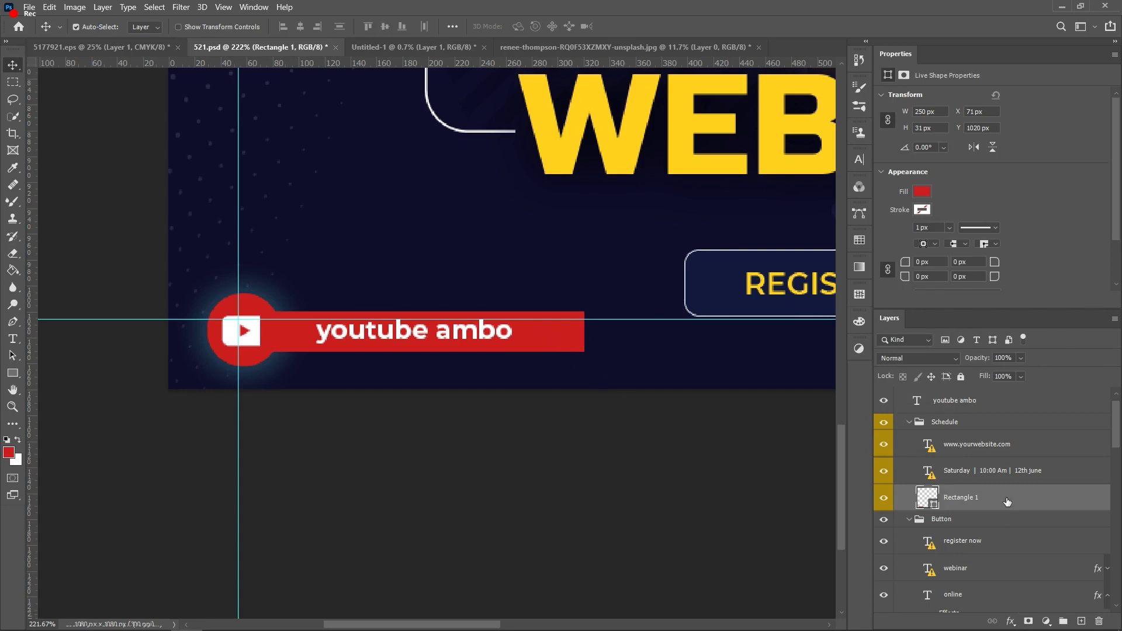
key("x")
left_click_drag(573, 346, 582, 341)
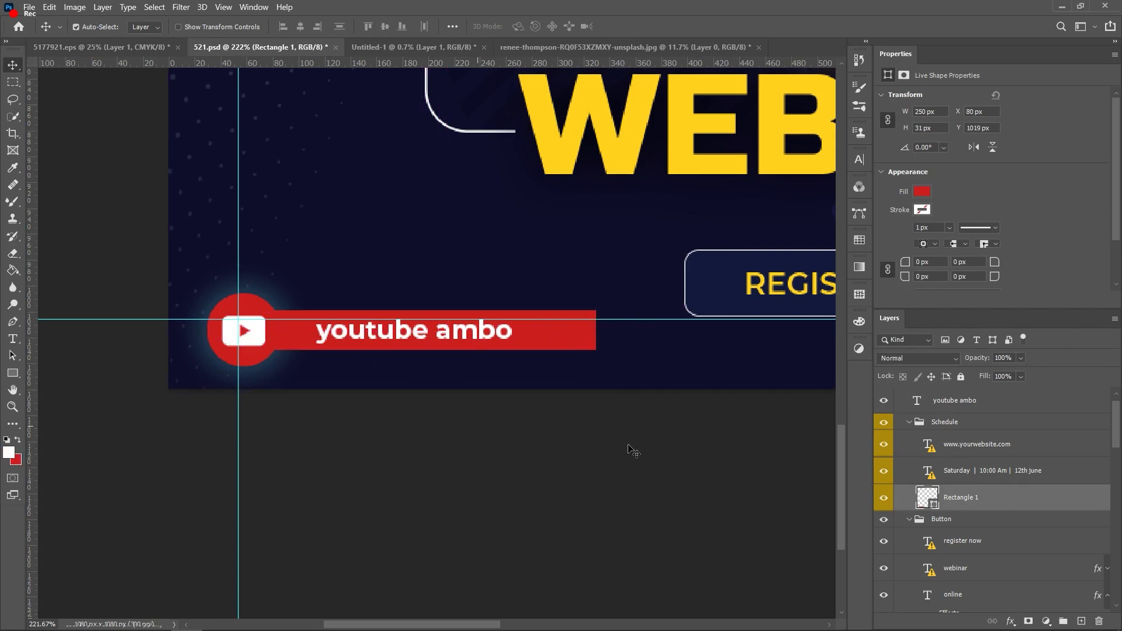
left_click(222, 349)
Step: Stack the YouTube icon layer above the red banner
left_click_drag(980, 582, 972, 509)
scroll(987, 414, "up", 3)
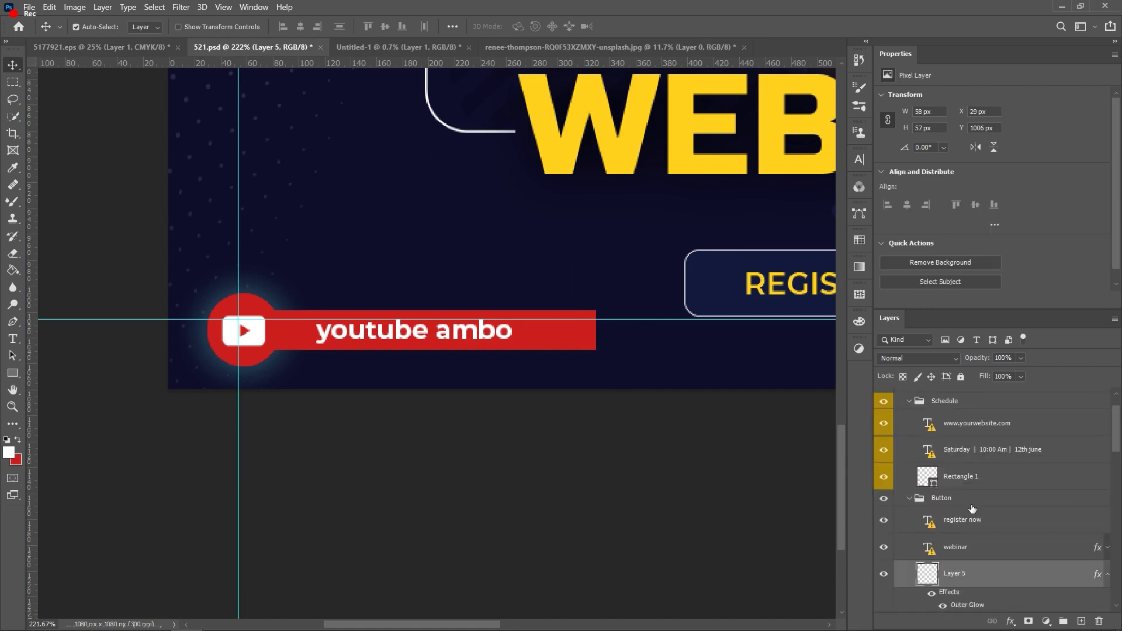
left_click_drag(962, 567, 984, 454)
scroll(416, 361, "up", 1)
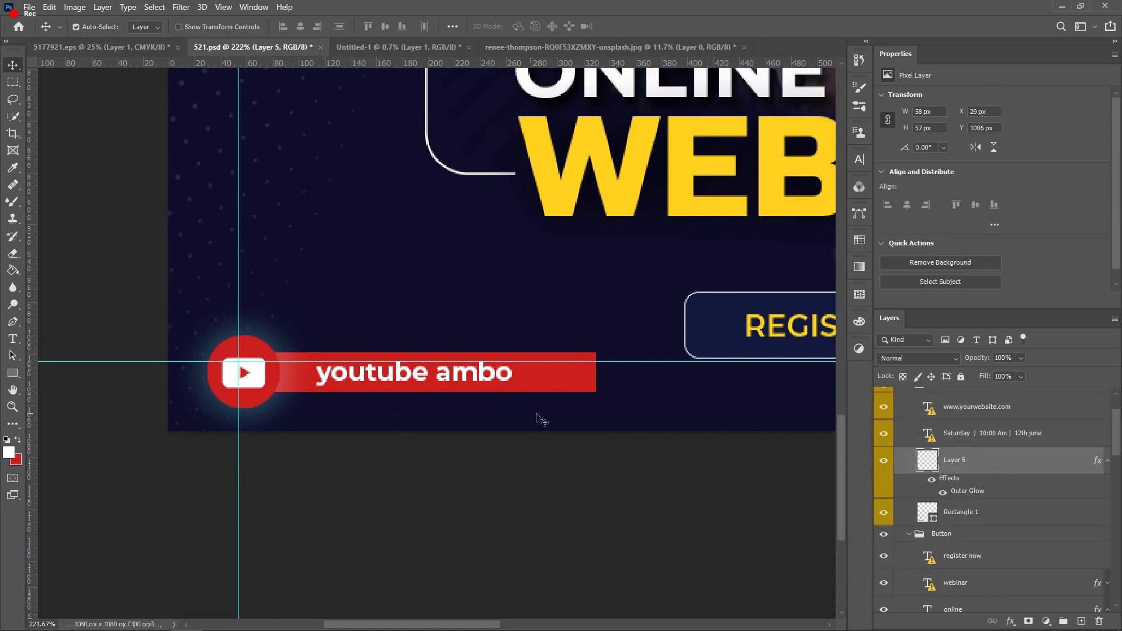
Step: Free-transform the red banner to a shorter width and adjusted height
left_click(594, 379)
key("ctrl+t")
left_click_drag(595, 372, 554, 369)
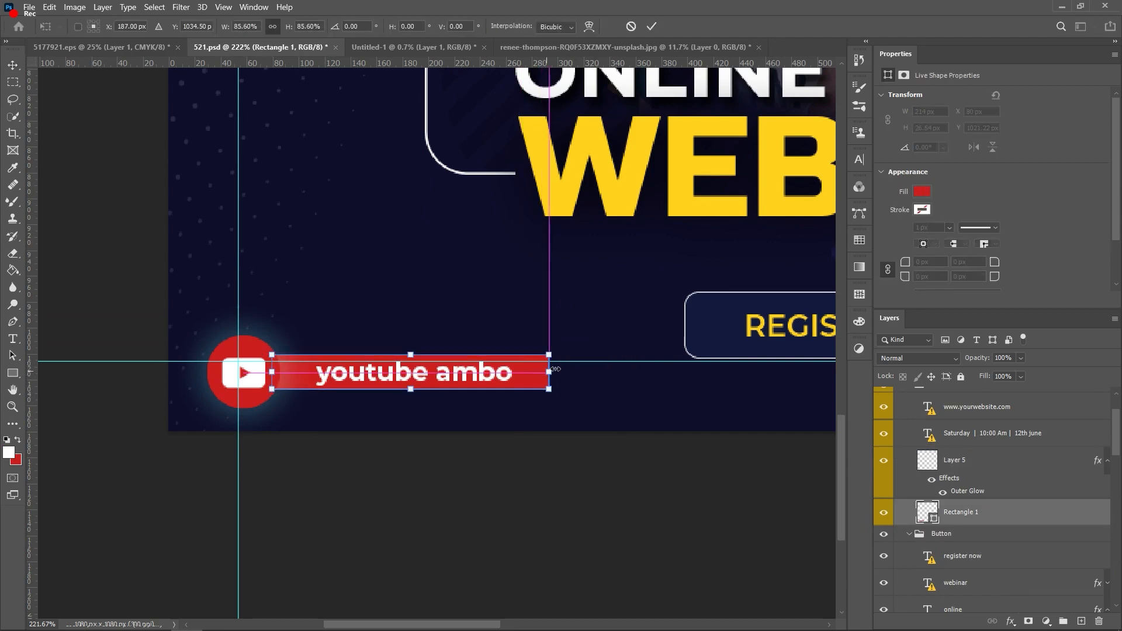
left_click_drag(411, 354, 411, 358)
scroll(406, 374, "up", 6)
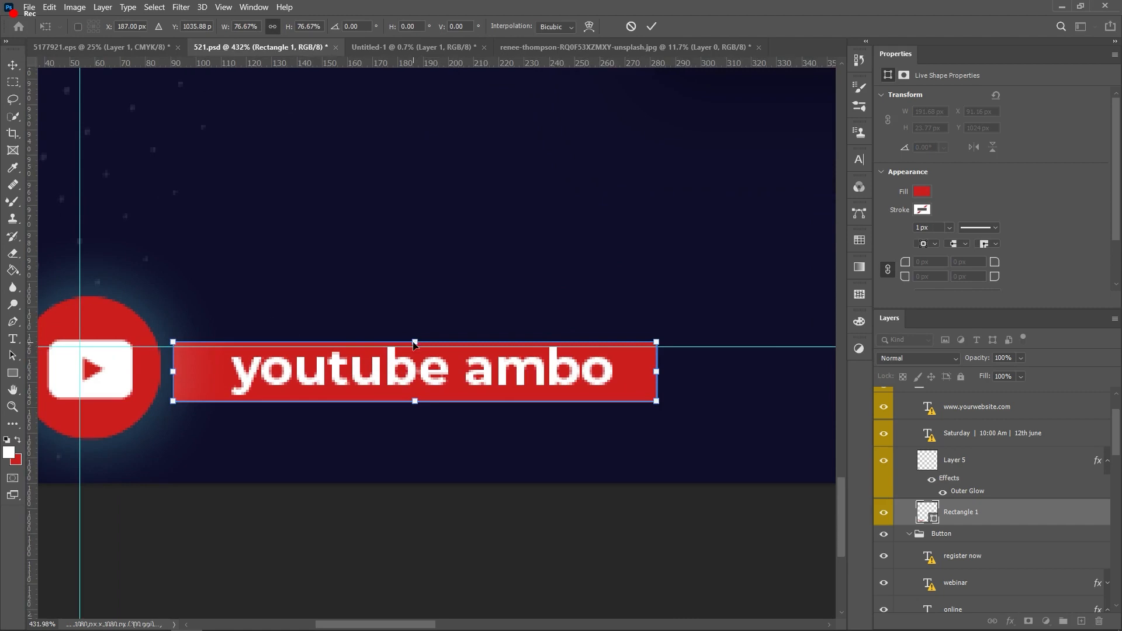
key("Return")
key("ctrl+t")
left_click_drag(403, 341, 403, 332)
key("Return")
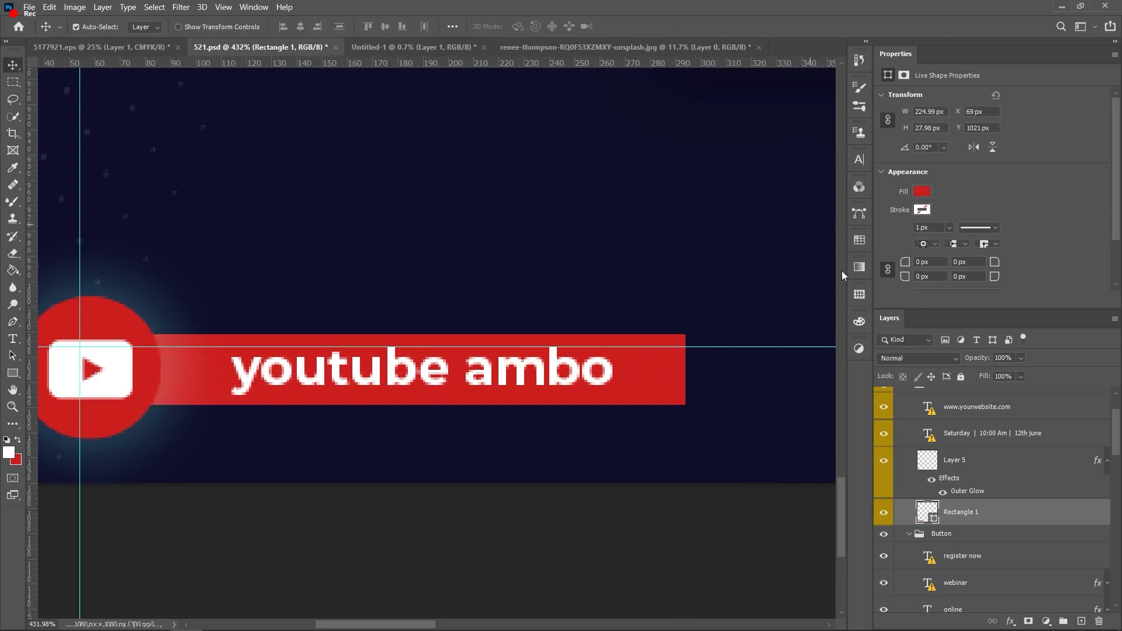
scroll(678, 65, "down", 3)
Step: Switch the bar's fill to a gradient, undoing an accidental white stop change
left_click(922, 192)
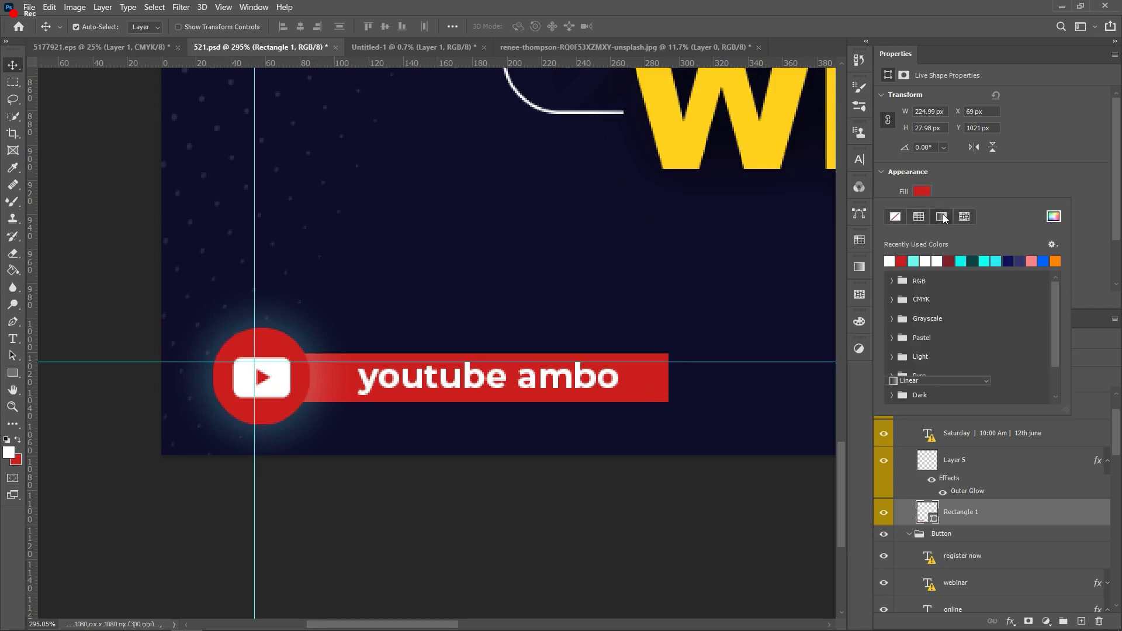
left_click(942, 217)
left_click(896, 380)
left_click(896, 381)
double_click(1054, 366)
key("Return")
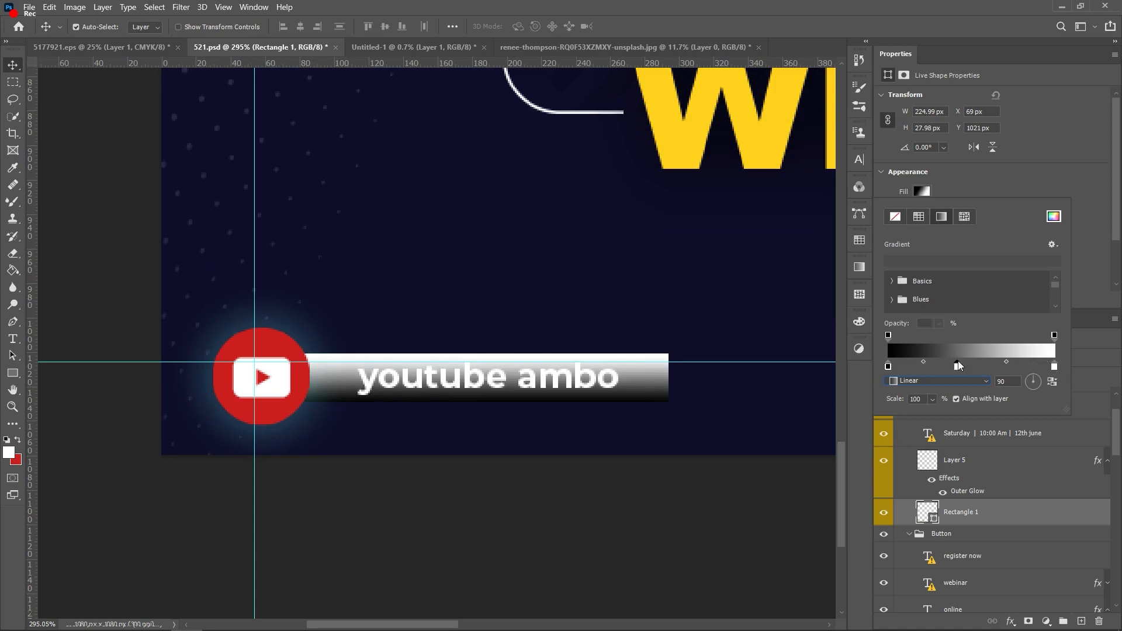
double_click(962, 366)
left_click(860, 185)
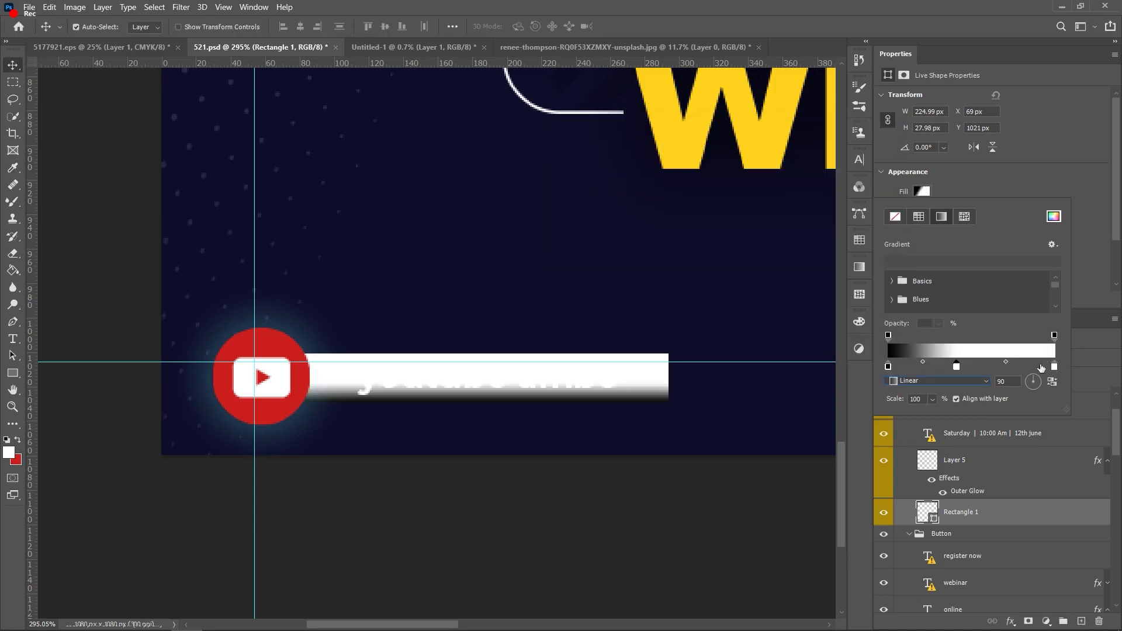
key("ctrl+z")
left_click(921, 191)
left_click(938, 217)
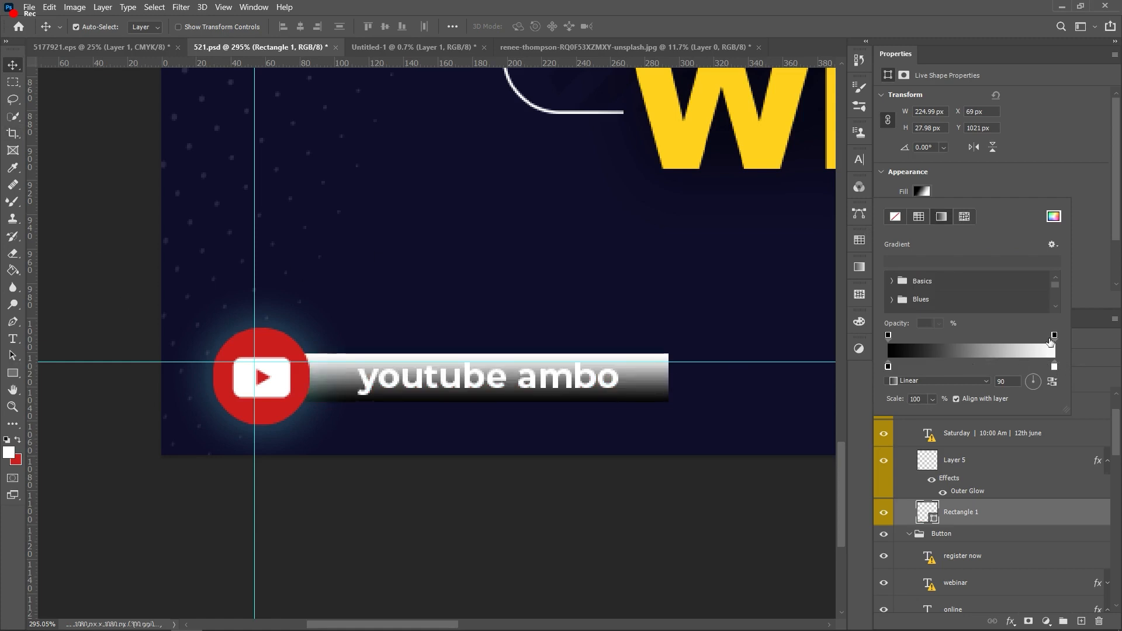
double_click(1056, 366)
key("Escape")
Step: Sample the poster's dark navy background colour and toggle the bar's fill between solid and gradient
key("i")
left_click(681, 276)
left_click(925, 191)
left_click(920, 217)
left_click(938, 216)
left_click(922, 215)
scroll(993, 337, "up", 2)
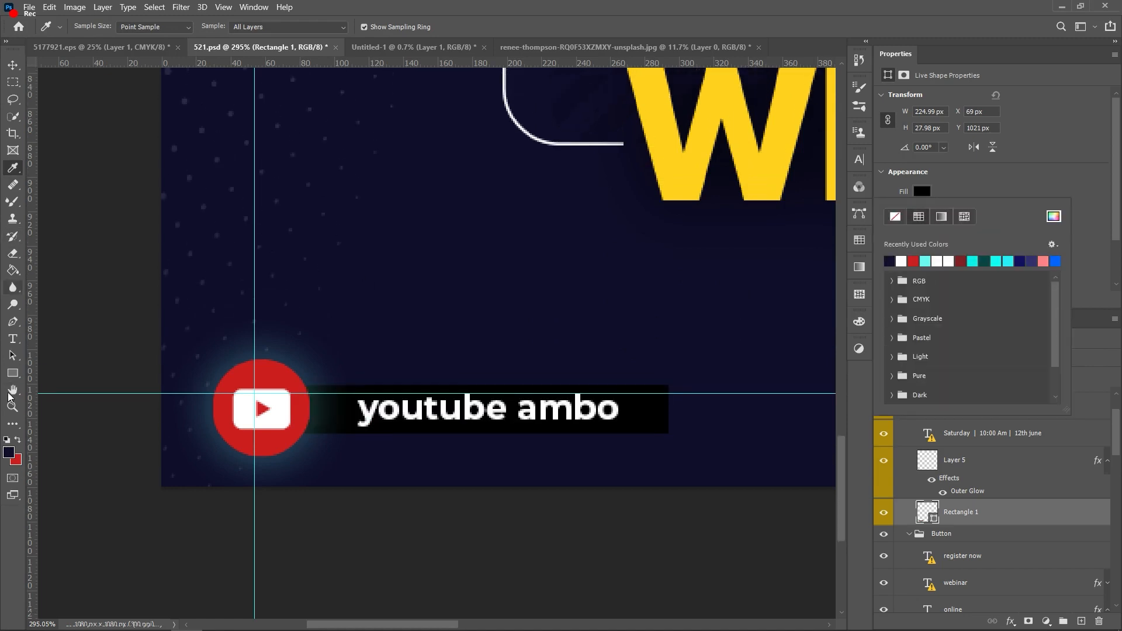
Step: Make the bar's gradient Linear, angled to run horizontally at about -3°
left_click(1052, 381)
left_click(1051, 381)
left_click(985, 381)
left_click(956, 423)
left_click(970, 381)
left_click(935, 391)
left_click_drag(1029, 387, 1040, 382)
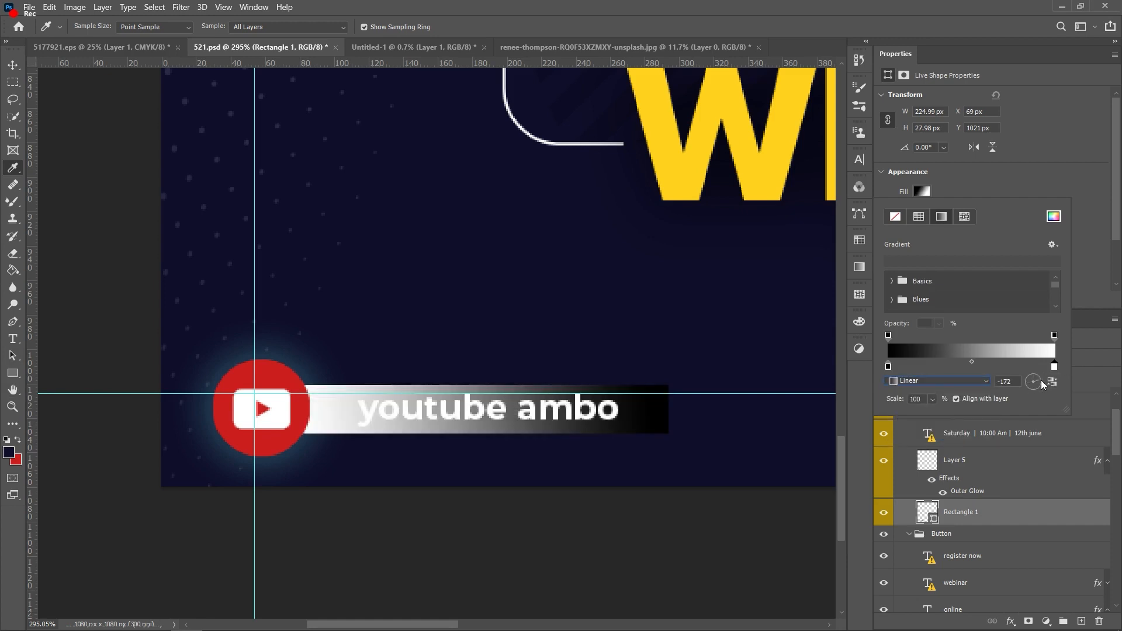
left_click(1052, 382)
Step: Set the gradient's left stop to red d80101
double_click(888, 367)
left_click(715, 186)
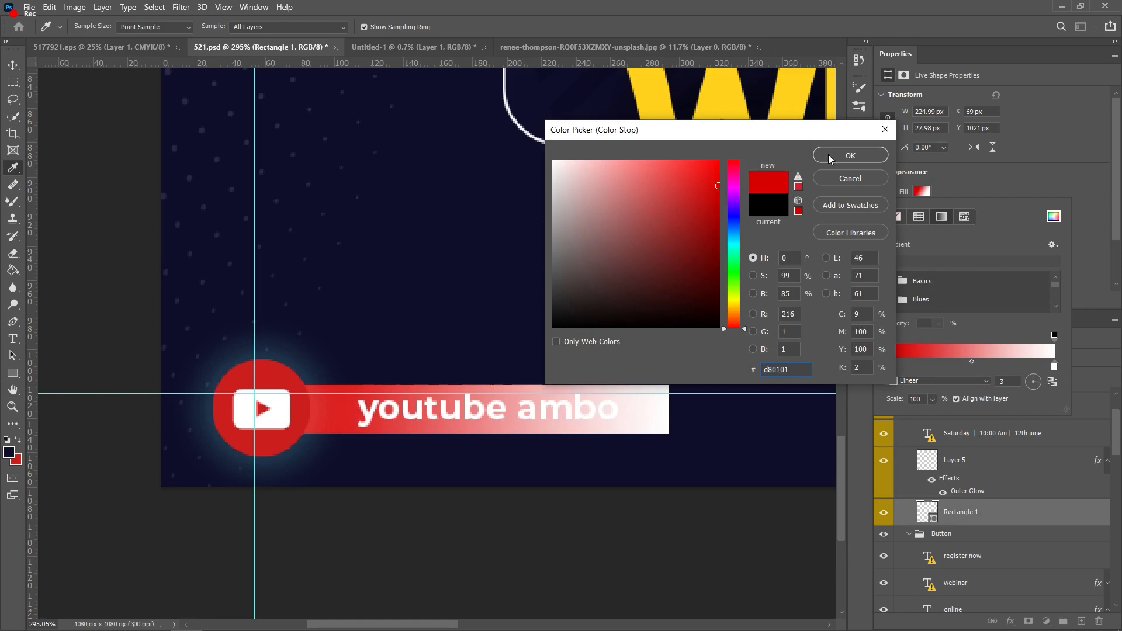
left_click(834, 156)
left_click(773, 360)
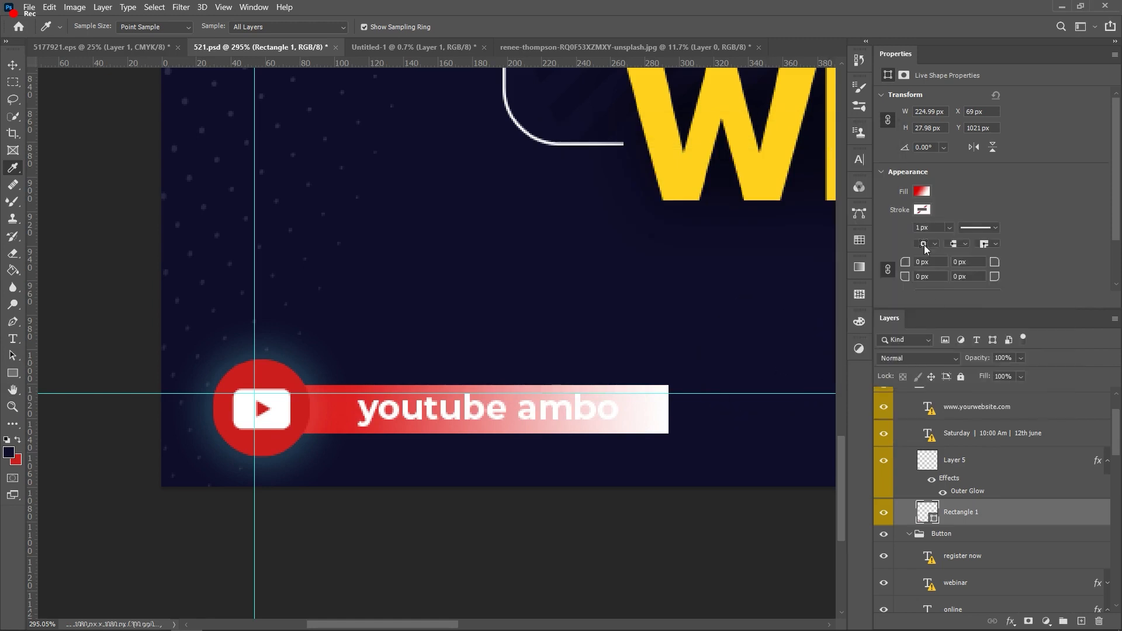
Step: Set the gradient's right stop to dark navy and deselect the bar
left_click(922, 196)
double_click(1055, 366)
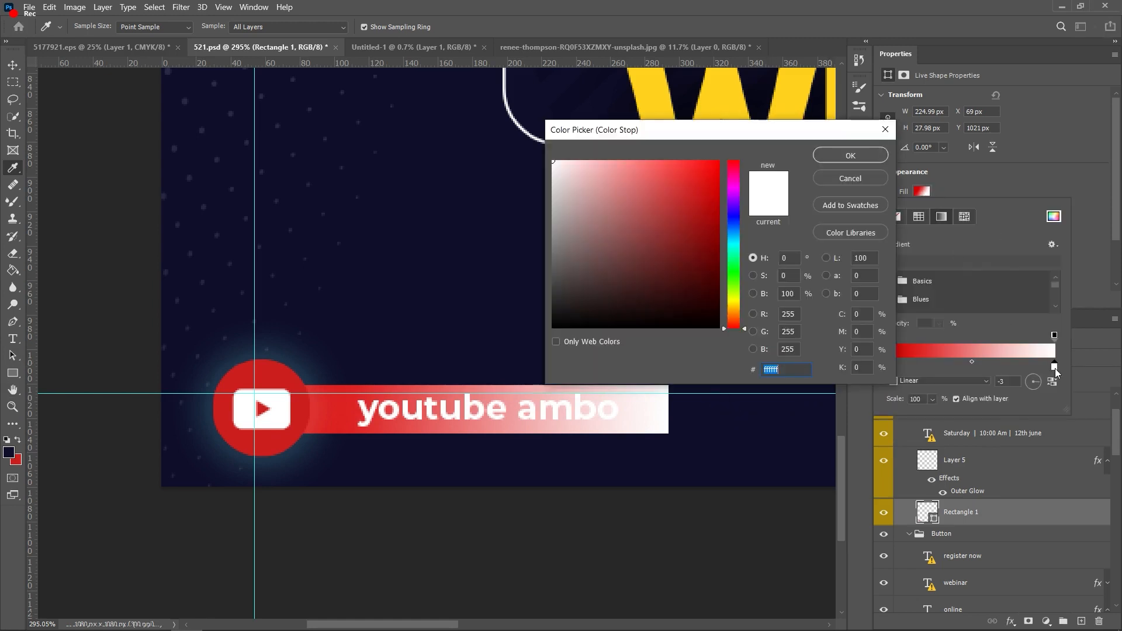
left_click(733, 211)
left_click_drag(719, 214, 711, 273)
left_click(733, 289)
left_click(733, 215)
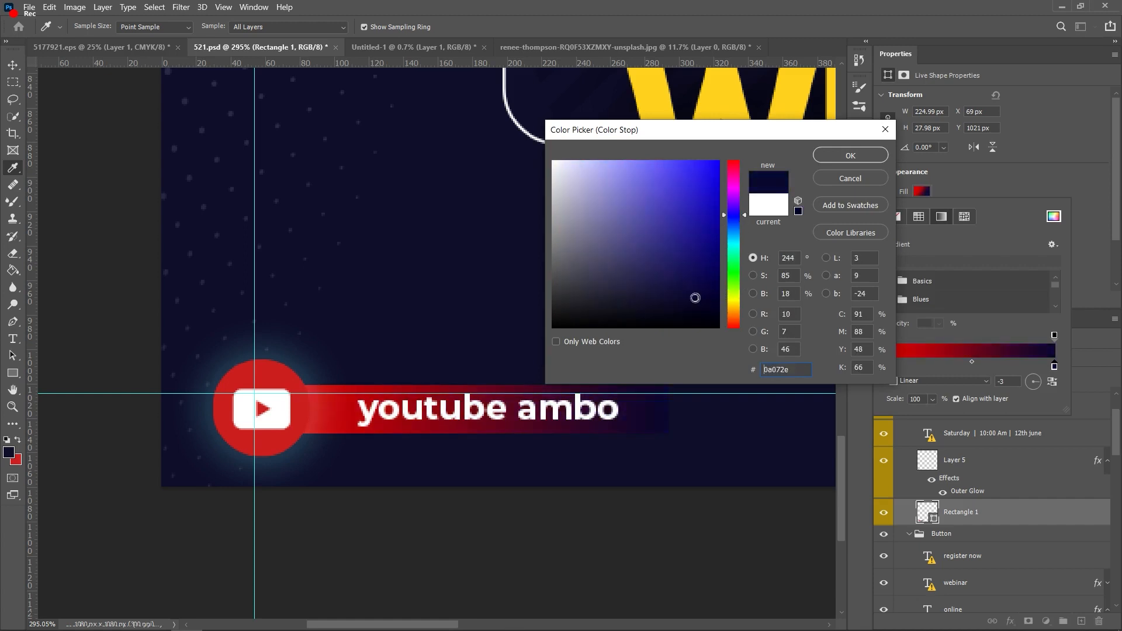
left_click(850, 157)
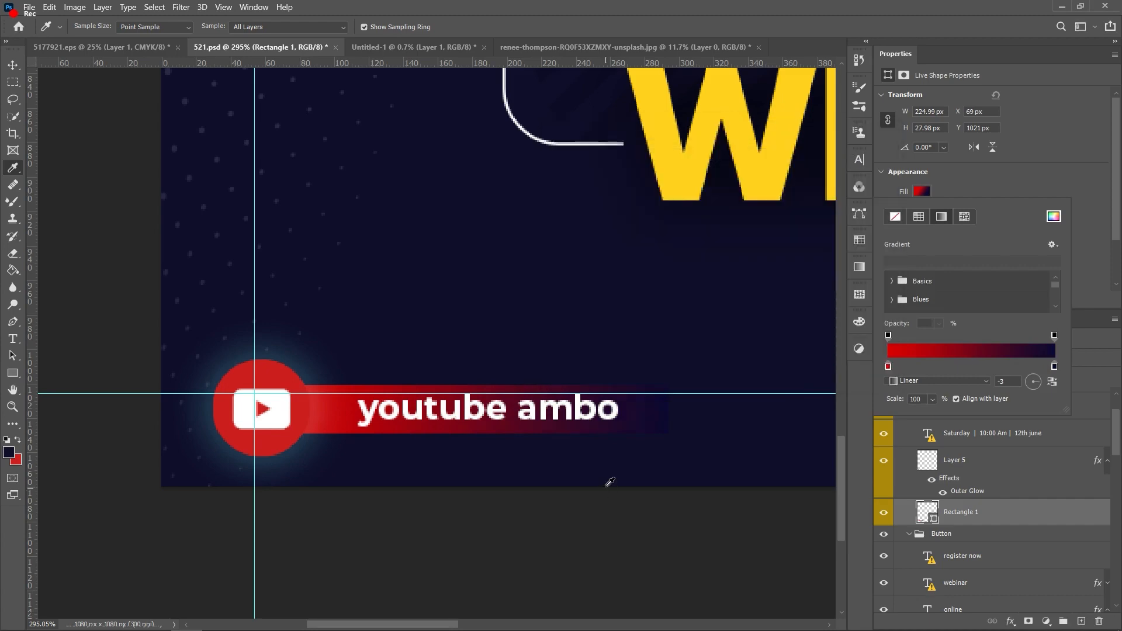
scroll(605, 482, "down", 1)
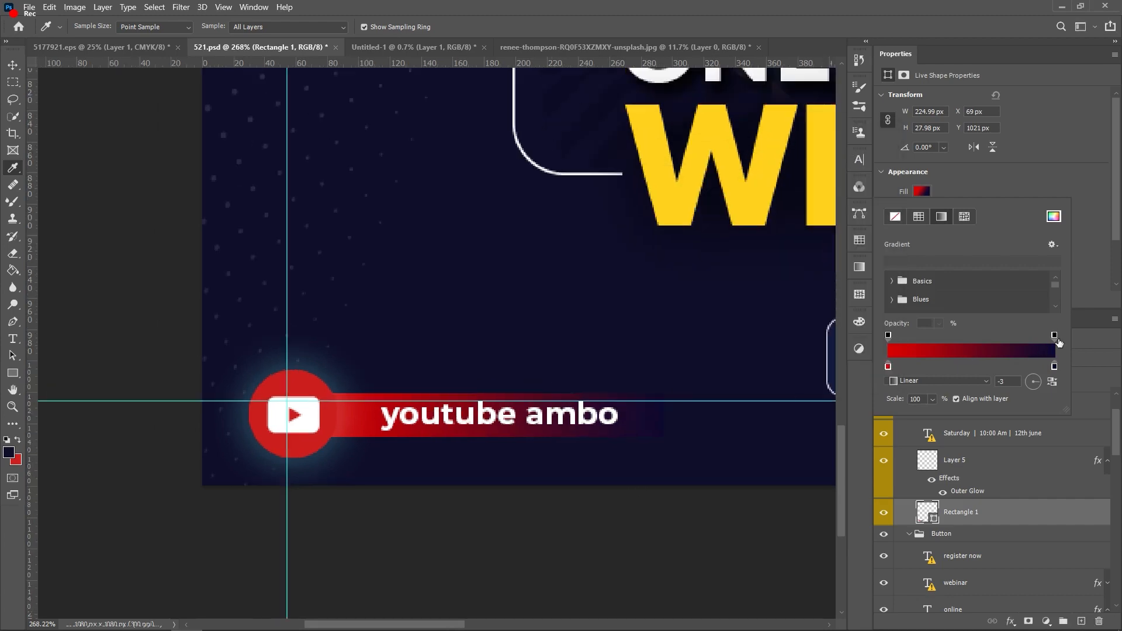
left_click(626, 442)
key("v")
left_click(596, 514)
scroll(475, 465, "up", 4)
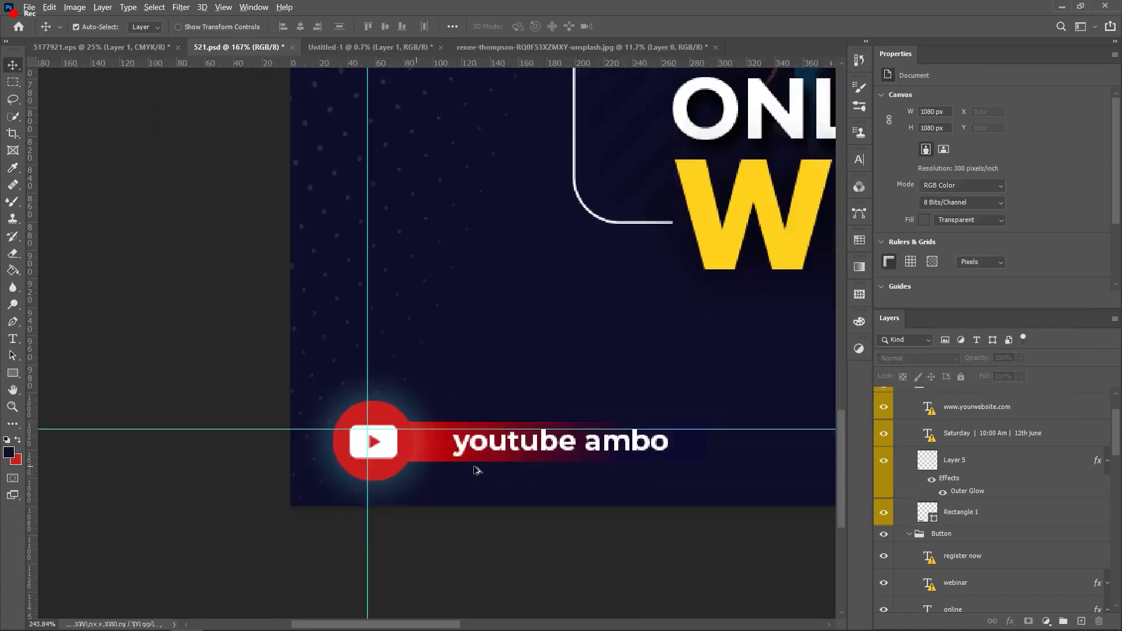
Step: Move the youtube ambo text slightly to the left
left_click(338, 405)
scroll(337, 405, "down", 10)
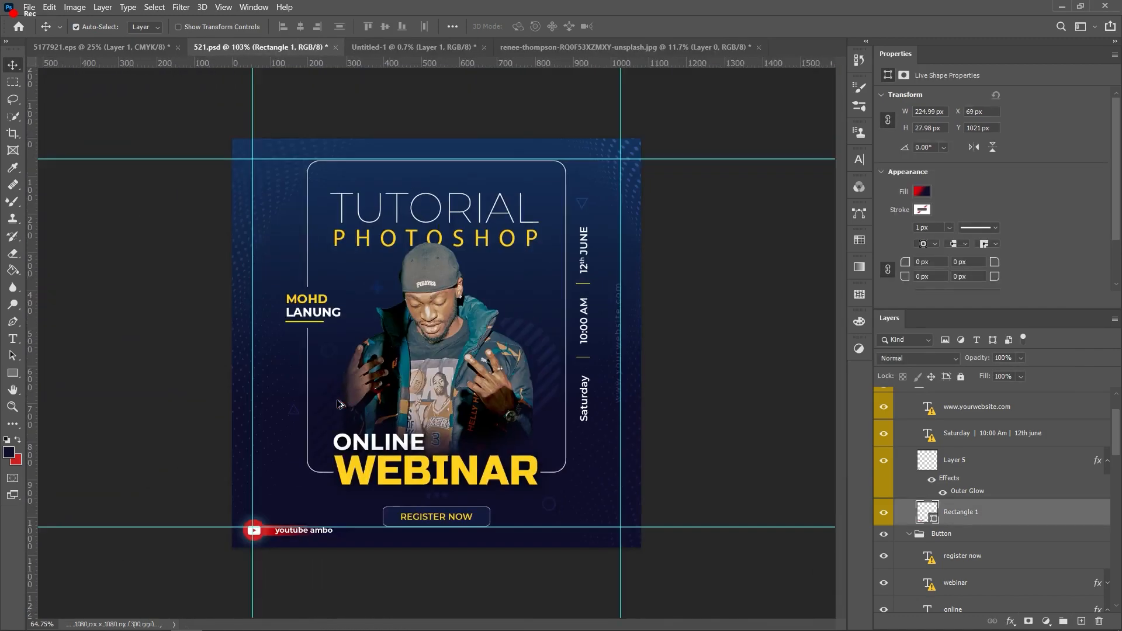
scroll(209, 494, "up", 8)
left_click_drag(209, 494, 183, 494)
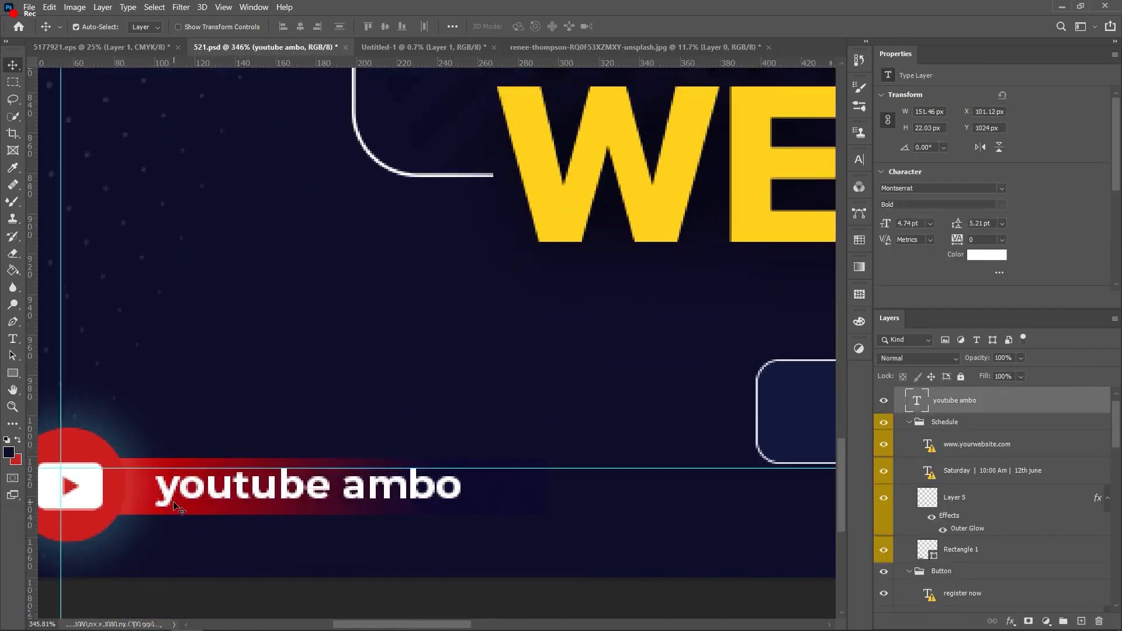
Step: Check the bar's gradient fill, keeping the left stop's red colour
left_click(158, 513)
left_click(922, 192)
double_click(892, 367)
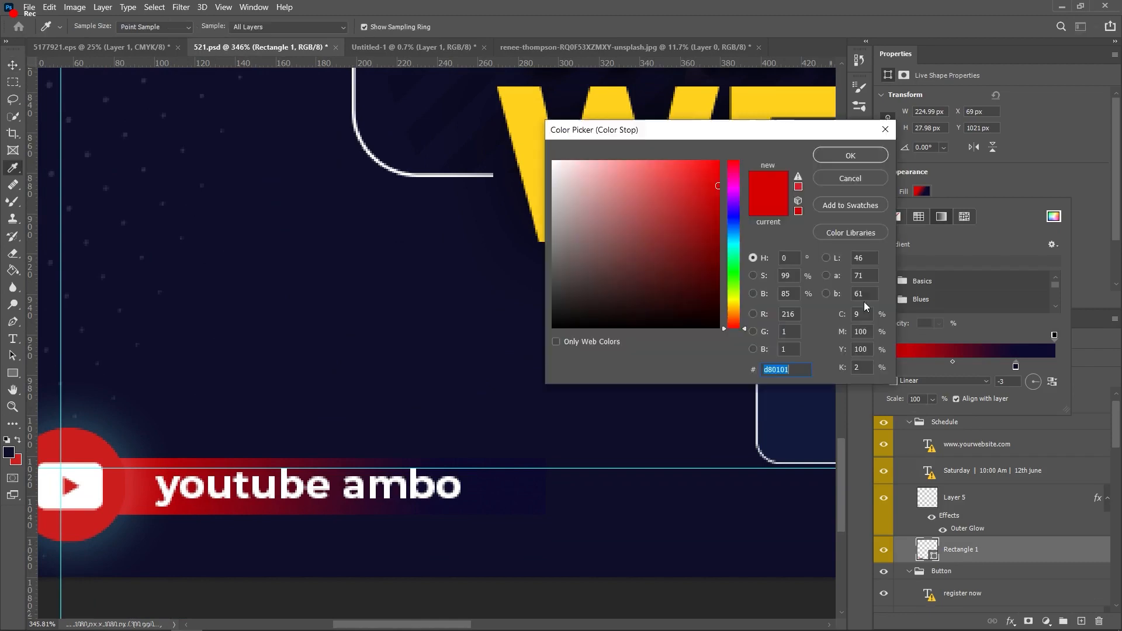
left_click(850, 154)
scroll(353, 563, "down", 8)
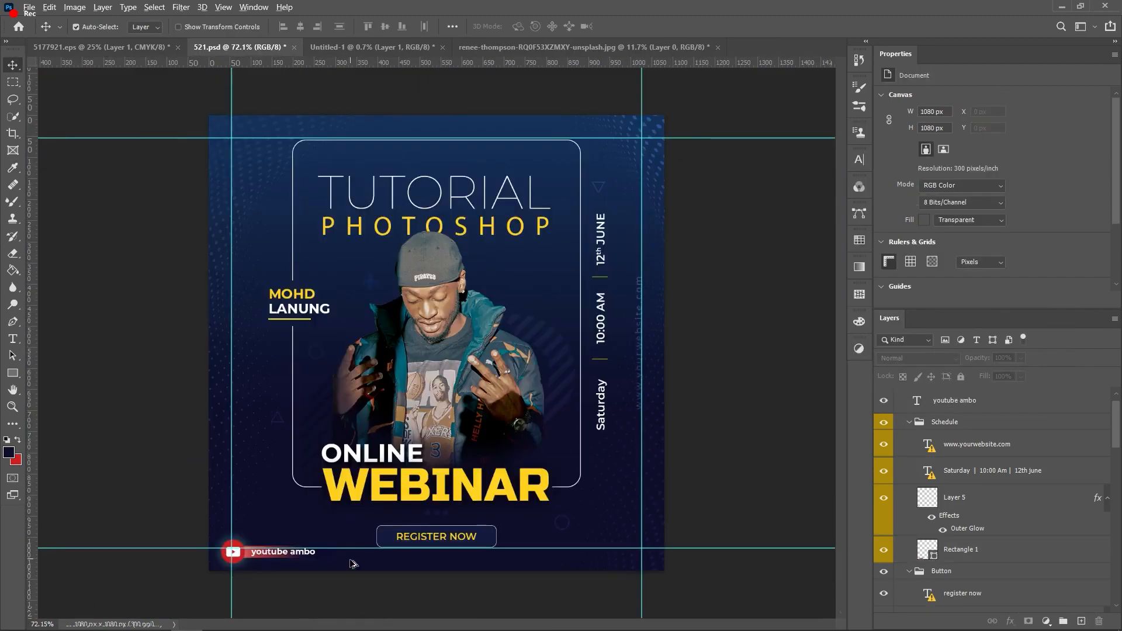
scroll(253, 585, "up", 6)
Step: Stretch Rectangle 1's right end further to the right with Free Transform
left_click(240, 455)
key("ctrl+t")
left_click_drag(577, 441, 808, 439)
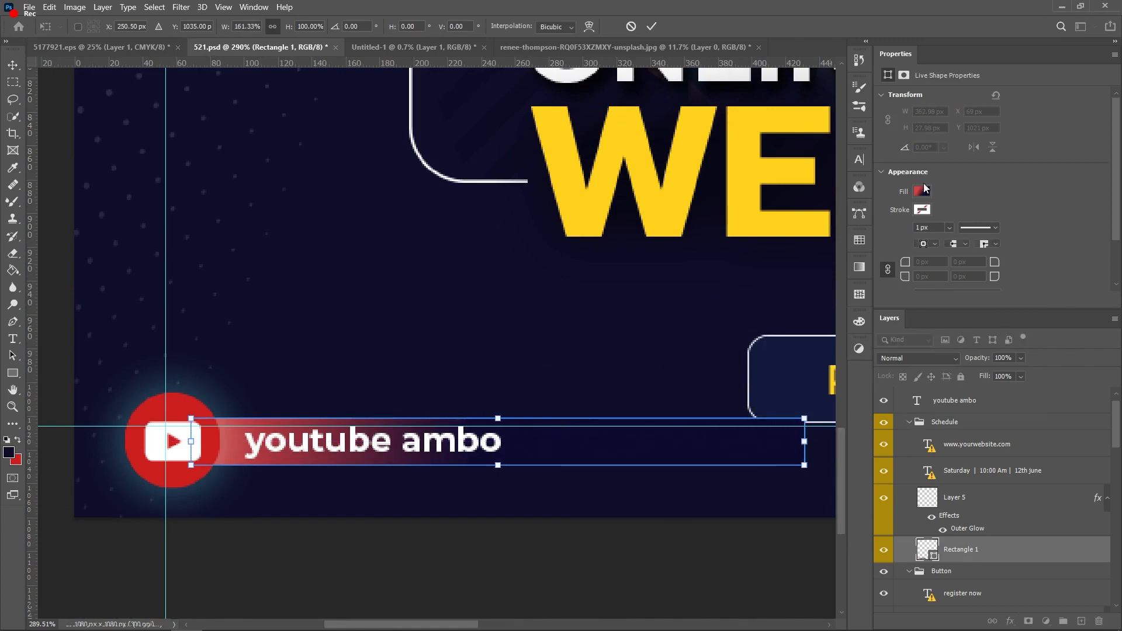
key("Return")
key("ctrl+t")
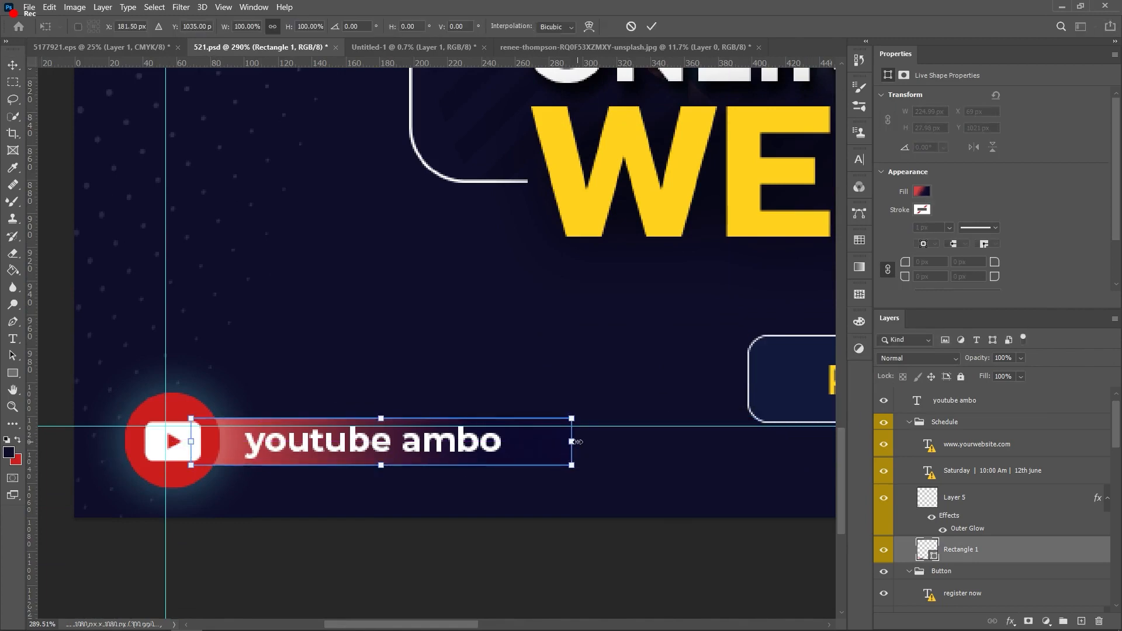
left_click_drag(576, 442, 788, 443)
key("Return")
scroll(521, 458, "down", 4)
scroll(521, 460, "down", 2)
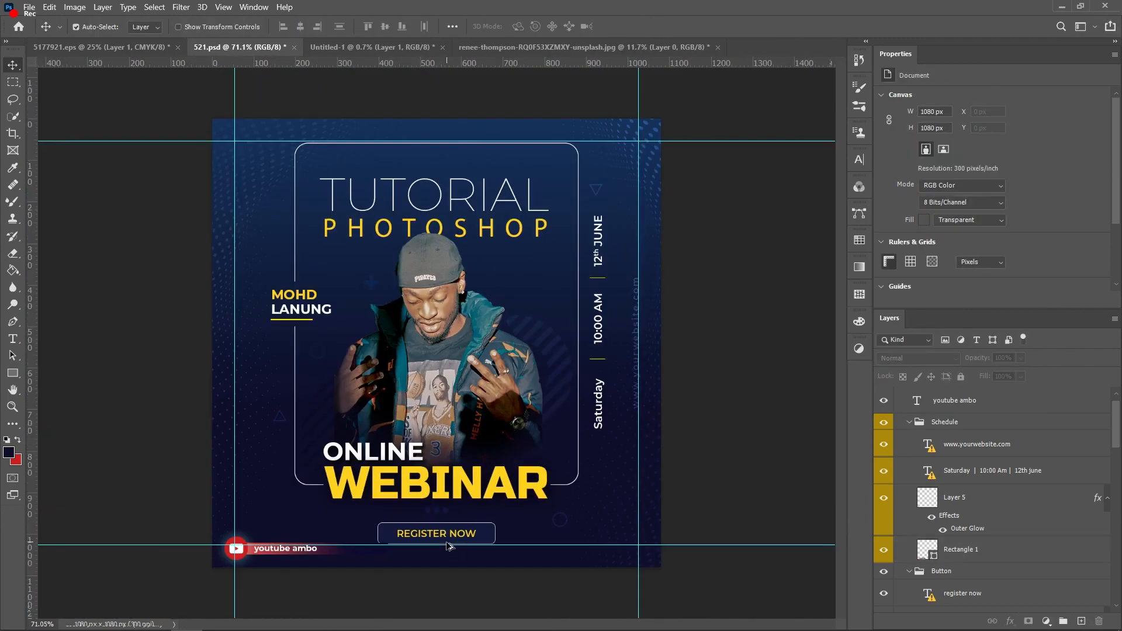
scroll(257, 555, "up", 8)
Step: Give the youtube ambo text a drop shadow with distance 4, spread 4, size 3
left_click(314, 457)
left_click(1010, 621)
left_click(1024, 579)
type("4")
key("Tab")
type("4")
key("Tab")
type("3")
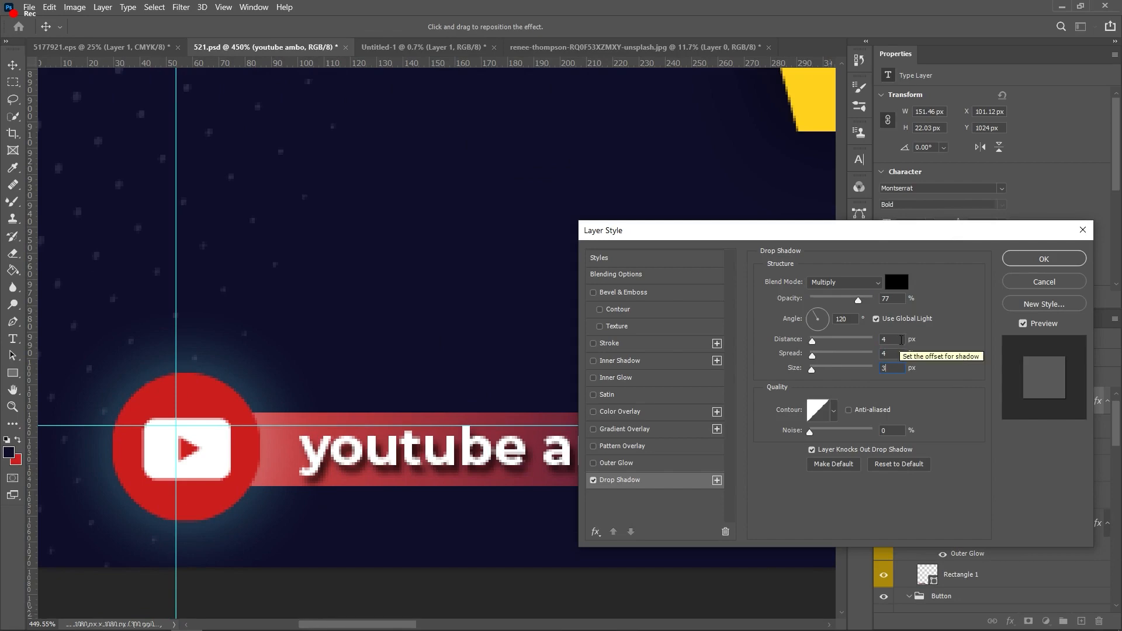
left_click(1043, 258)
scroll(623, 462, "down", 3)
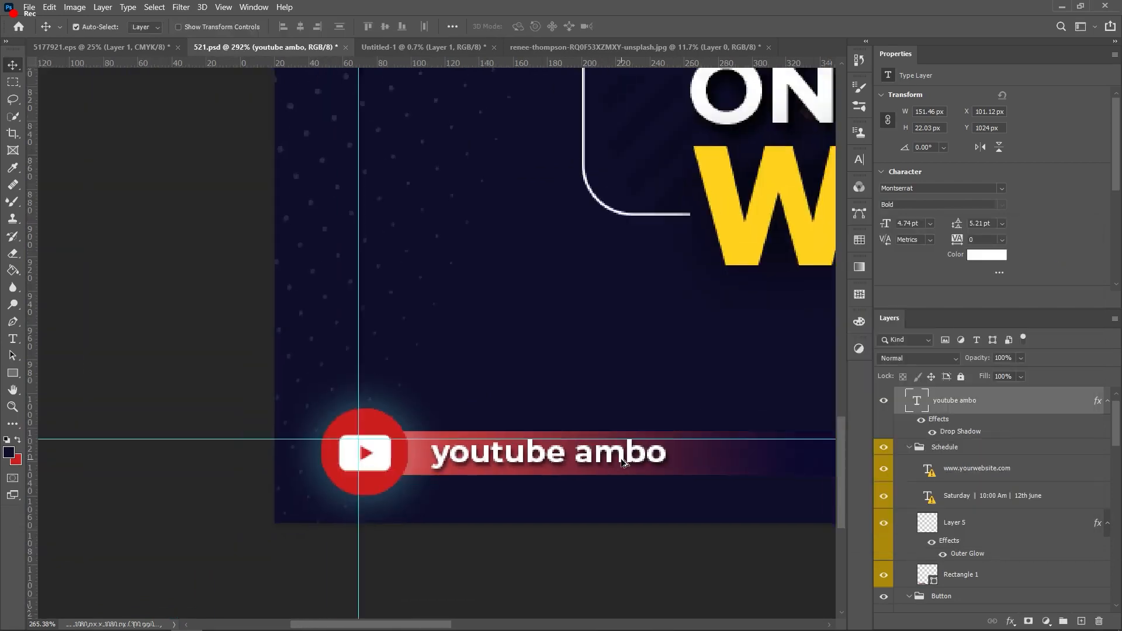
scroll(622, 460, "down", 8)
scroll(567, 354, "up", 3)
Step: Give the cut-out man (Layer 4) a drop shadow: distance 8, spread 8, size 5, opacity 92
left_click(567, 354)
scroll(567, 354, "down", 2)
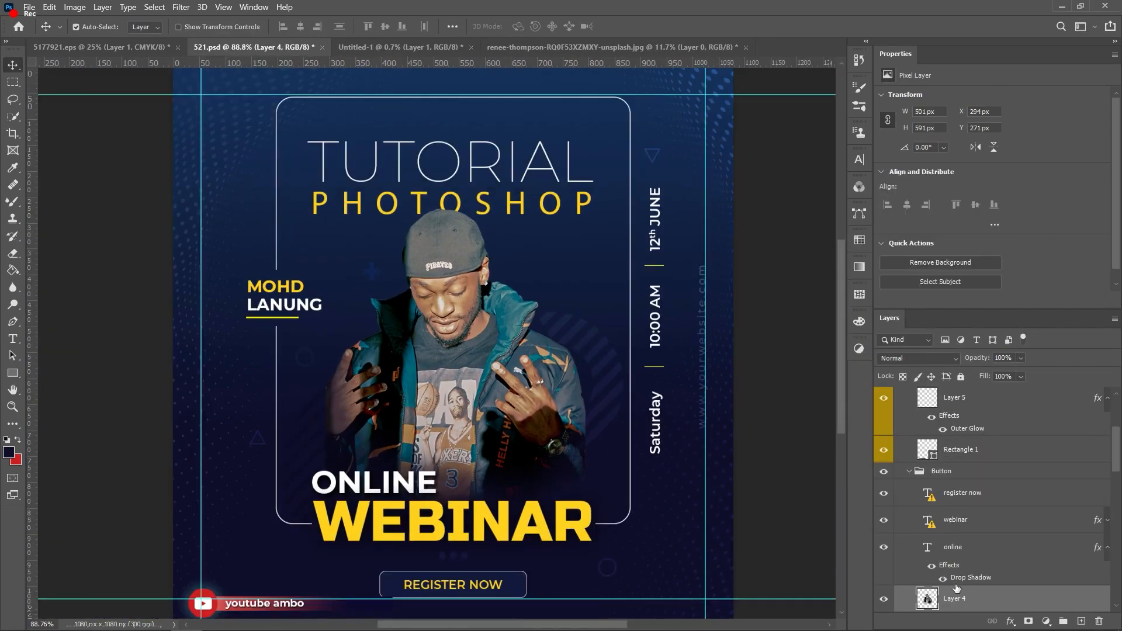
left_click(1009, 621)
left_click(1028, 611)
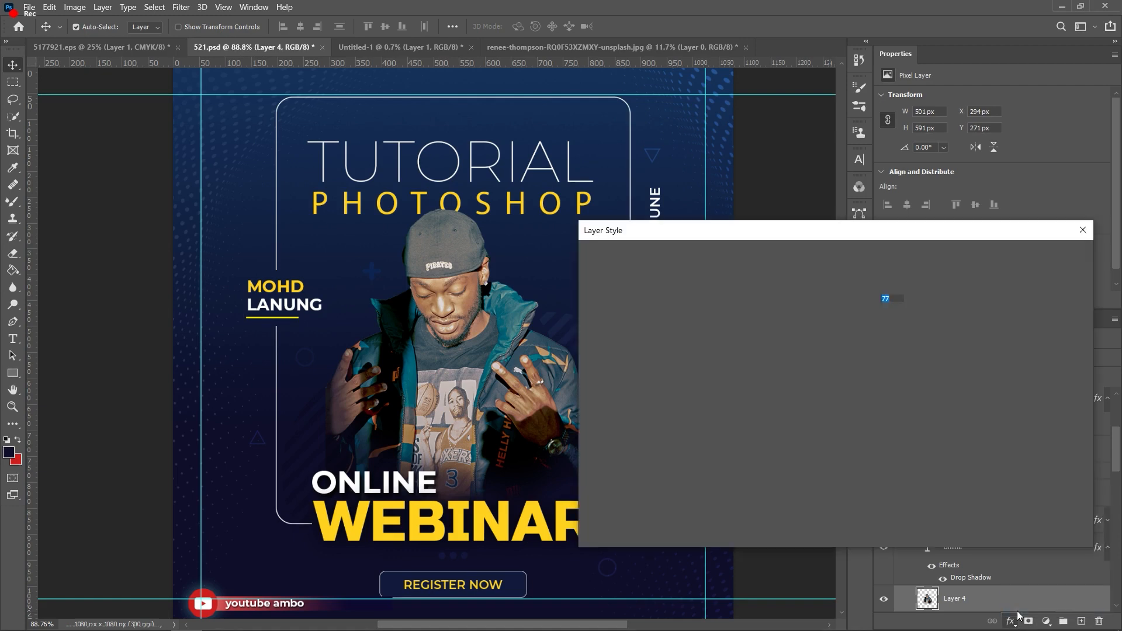
double_click(881, 339)
key("BackSpace")
type("8")
double_click(880, 353)
type("8")
double_click(882, 367)
type("5")
double_click(882, 339)
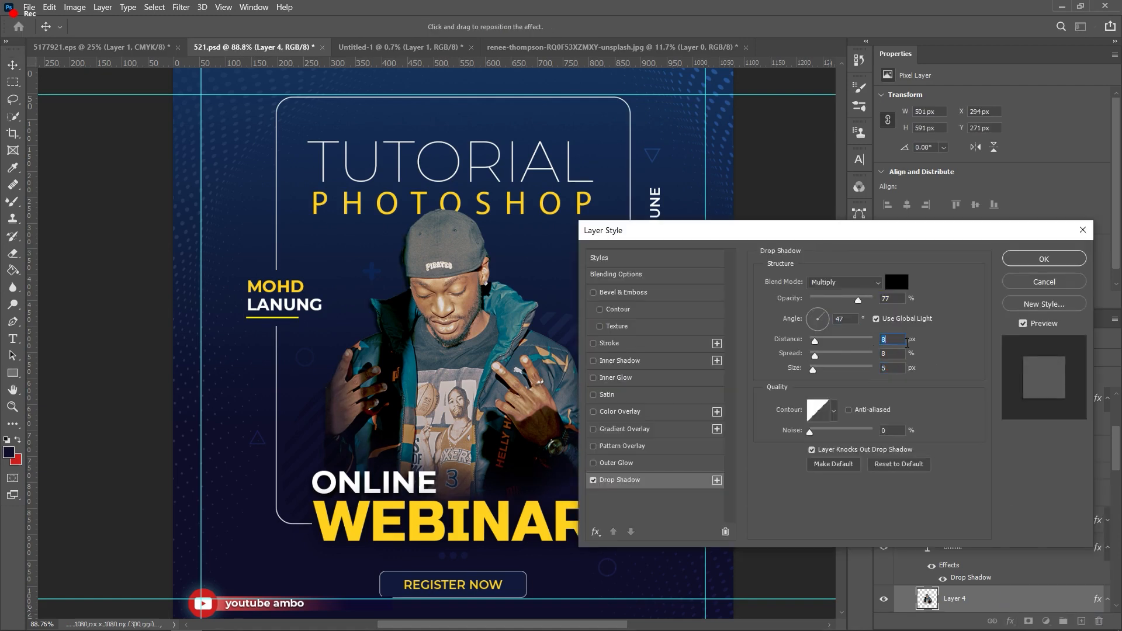
left_click_drag(857, 301, 808, 326)
left_click(808, 326)
left_click(1039, 262)
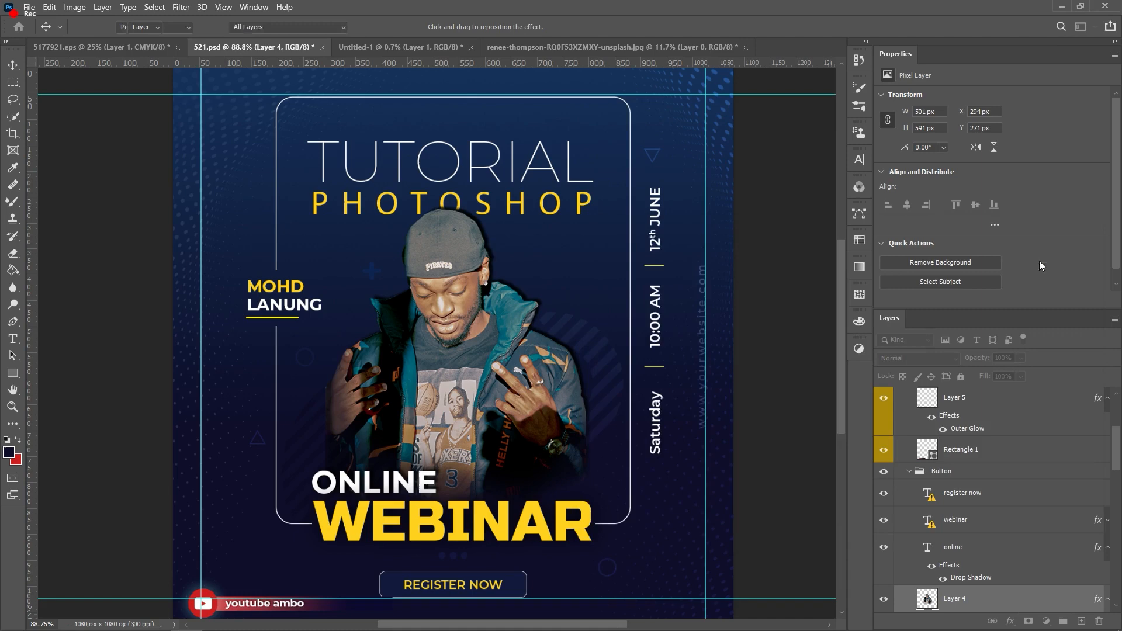
Step: Zoom out to view the whole poster with both shadows
key("ctrl+minus")
scroll(529, 358, "down", 3)
scroll(531, 362, "up", 5)
scroll(590, 444, "down", 1)
scroll(613, 418, "up", 1)
scroll(615, 422, "down", 1)
scroll(503, 309, "down", 1)
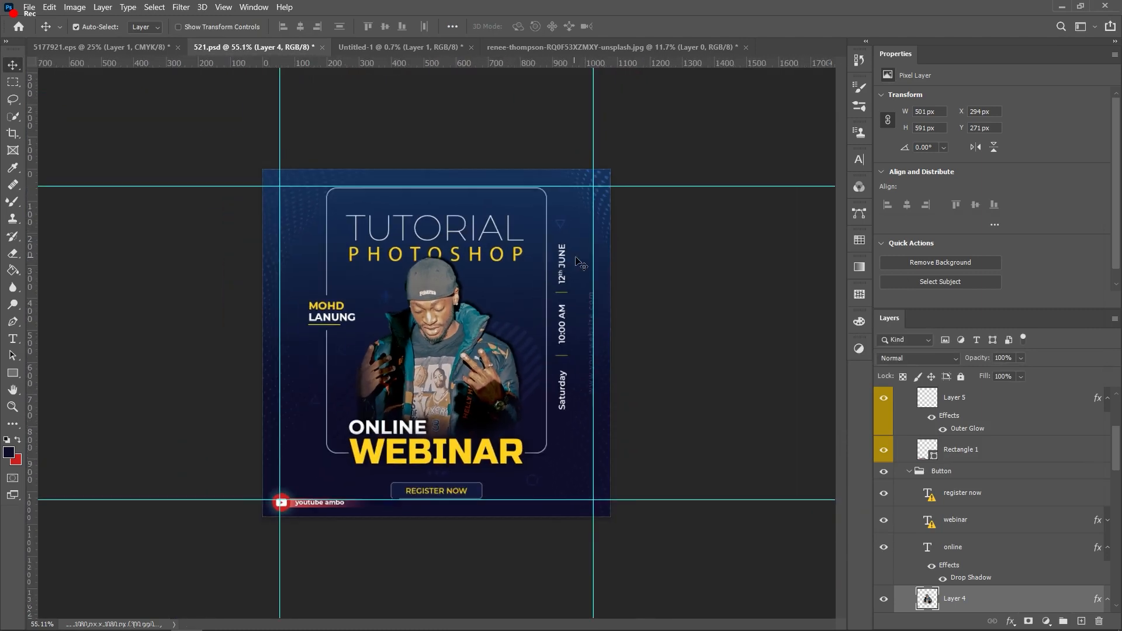
scroll(479, 450, "up", 1)
Step: Search Google Images for 'photoshop icon png' and save the Photoshop mobile icon image
key("alt+Tab")
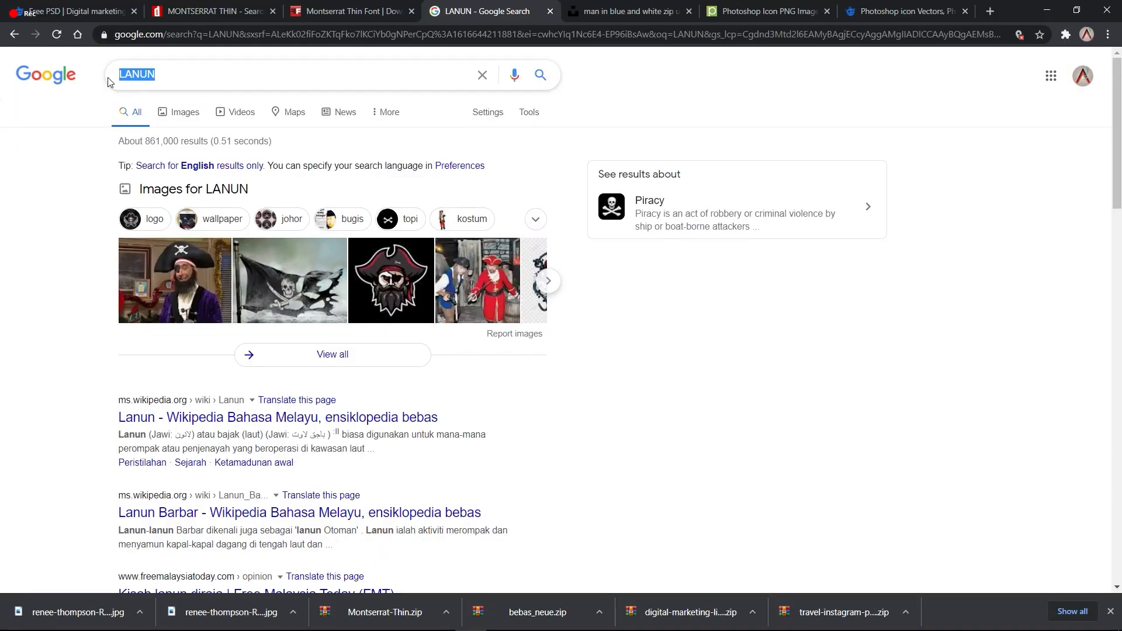
type("photoshop icon png")
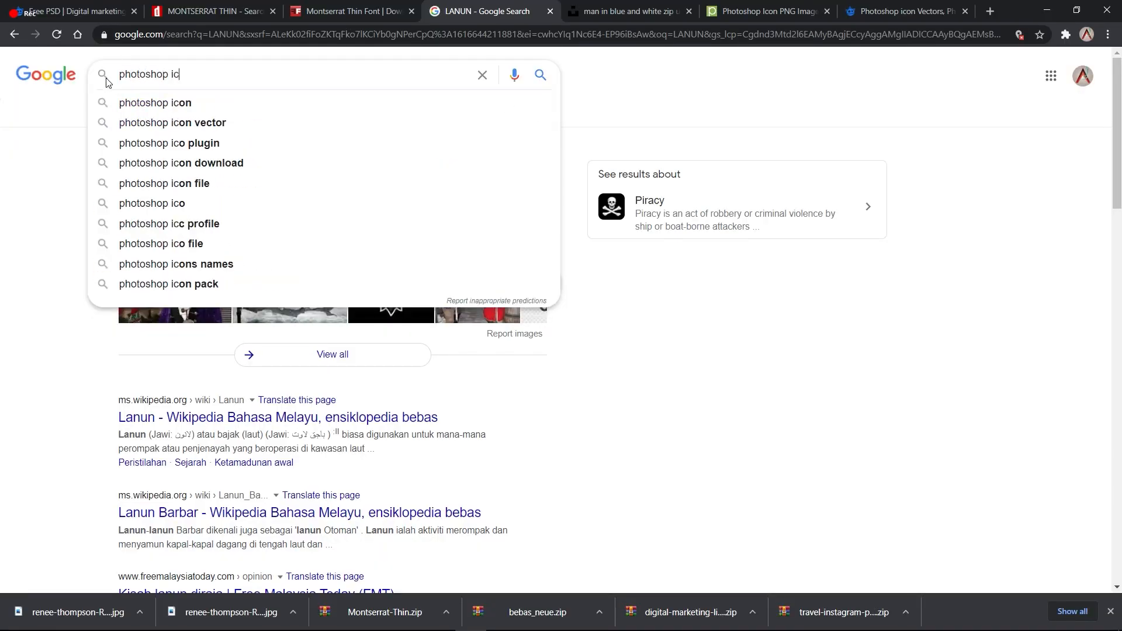
key("Return")
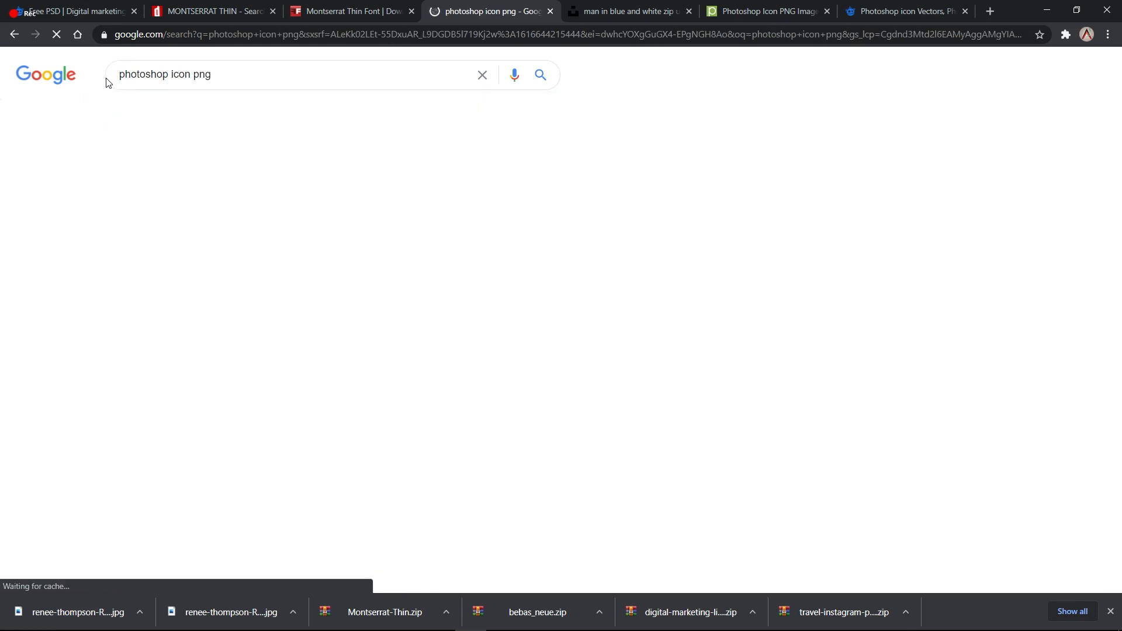
left_click(170, 113)
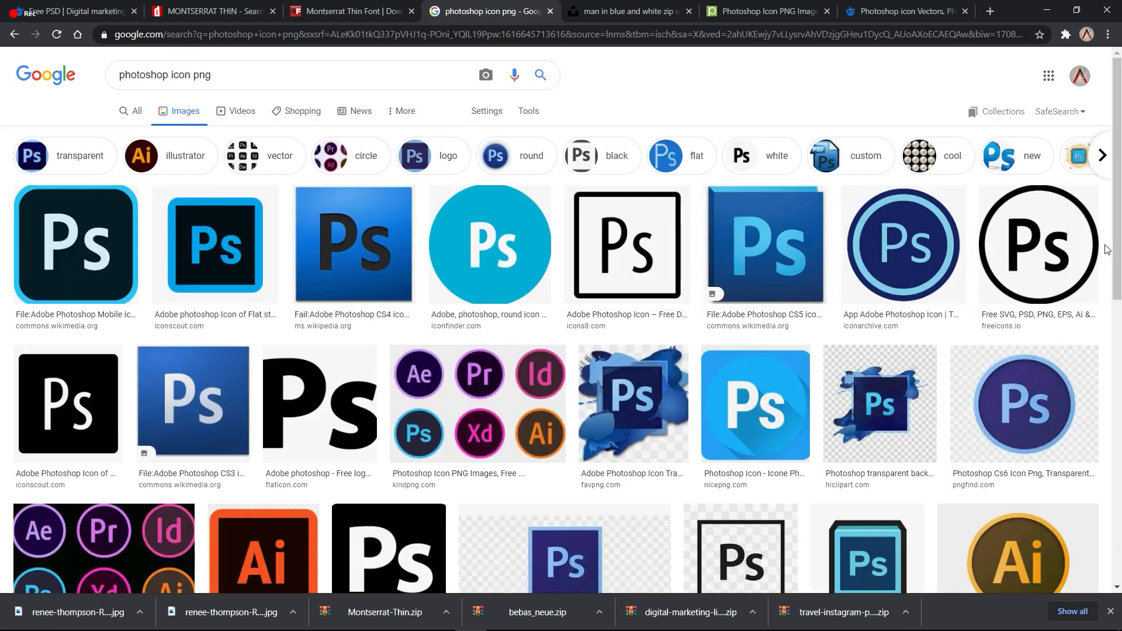
left_click(55, 246)
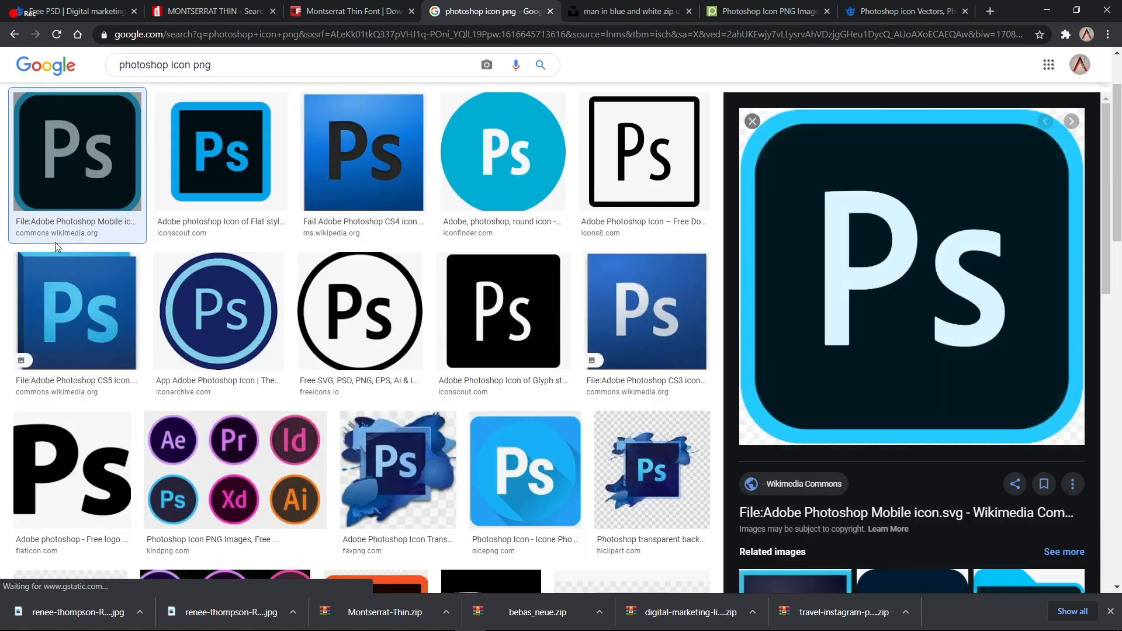
right_click(888, 183)
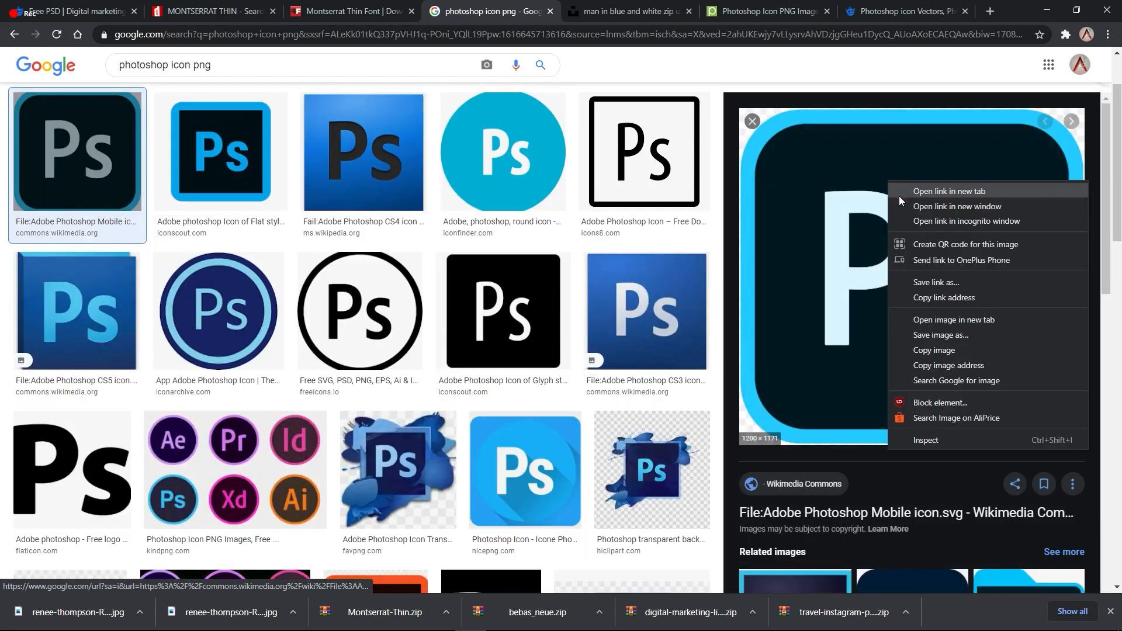
left_click(949, 333)
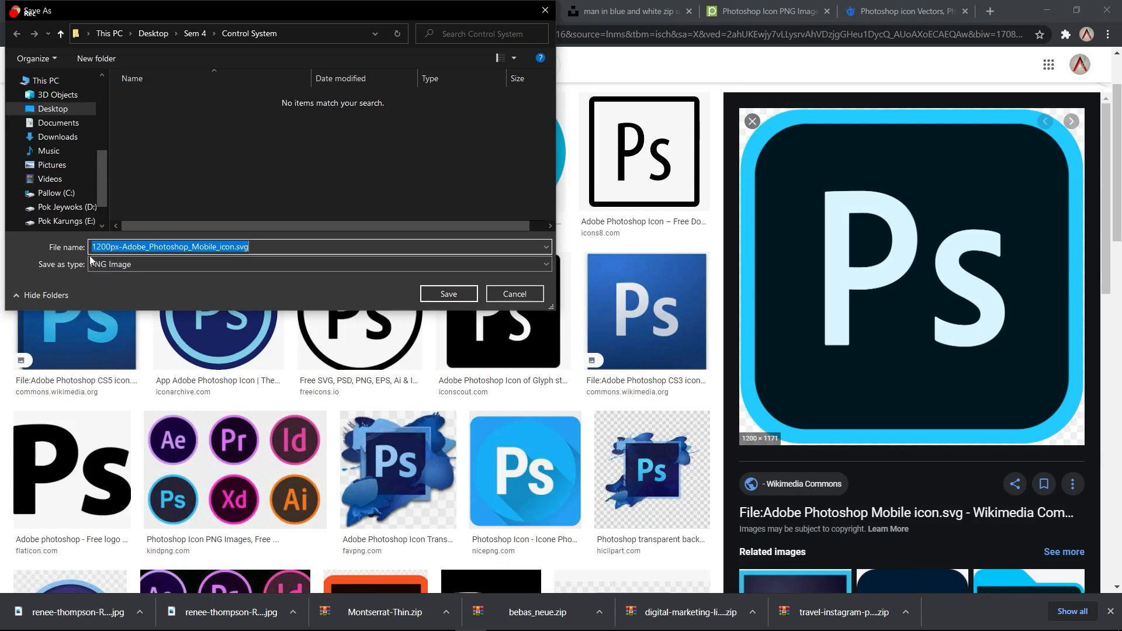
left_click(447, 293)
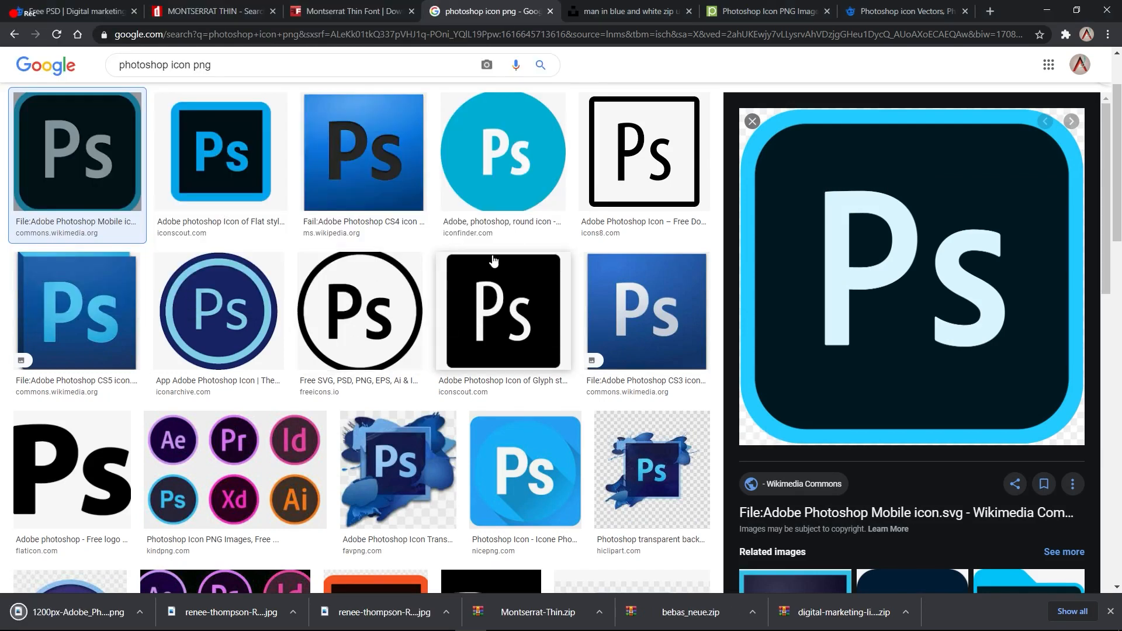
Step: Preview the round Photoshop icon, then narrow the search to 'photoshop icon'
scroll(426, 382, "up", 2)
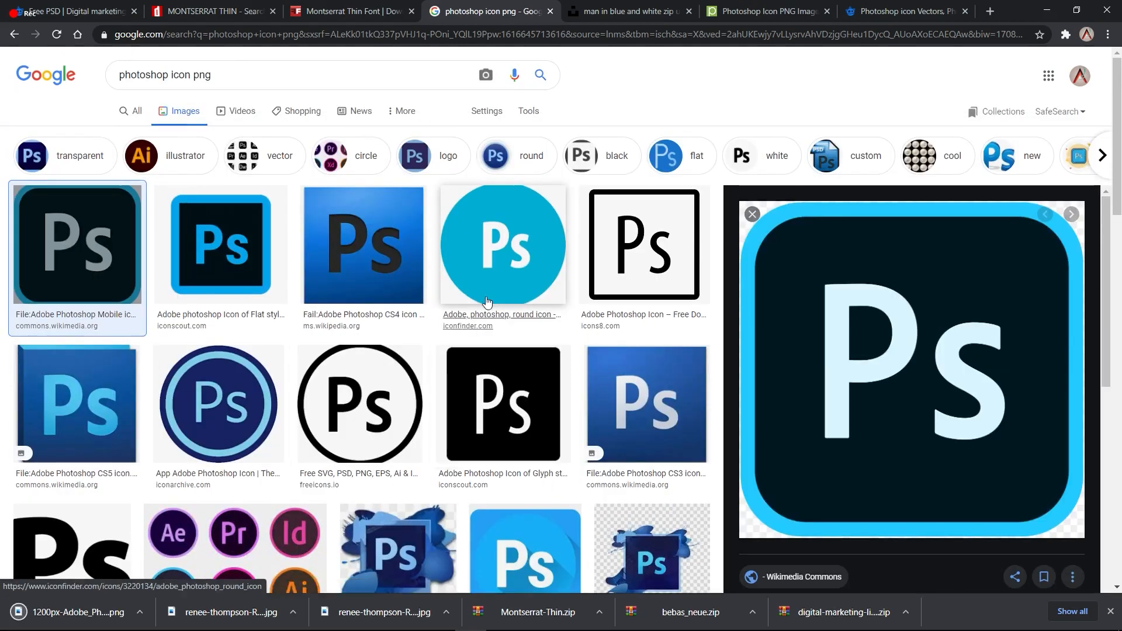
left_click(490, 252)
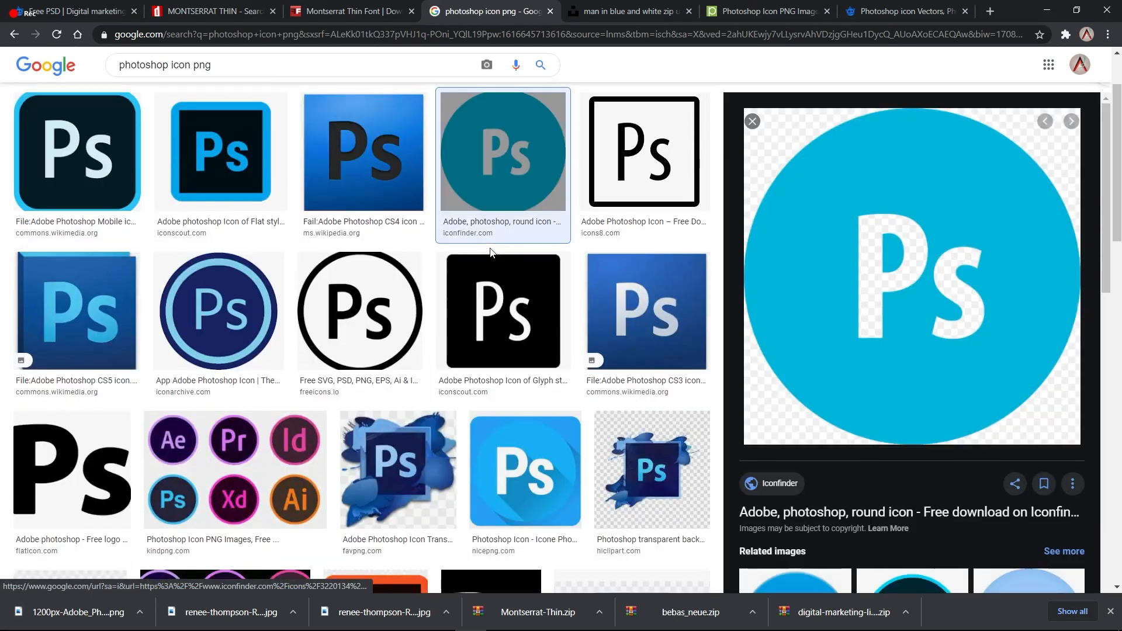
scroll(490, 252, "down", 3)
scroll(489, 249, "up", 5)
left_click_drag(226, 74, 189, 71)
key("BackSpace")
key("Return")
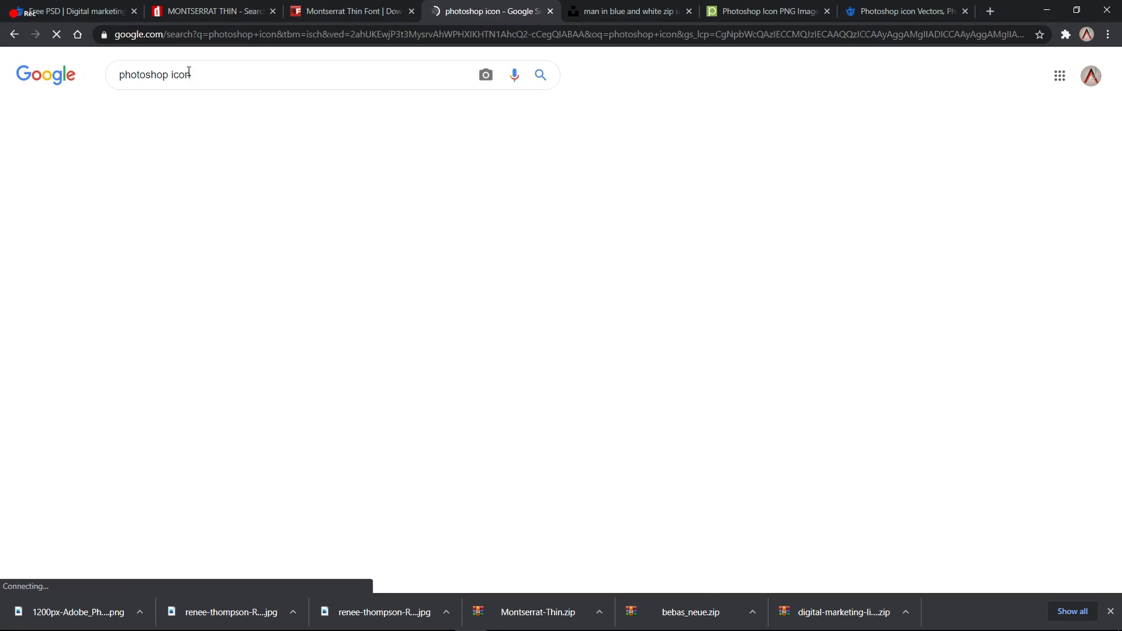
Step: Save the Ps/Xd icon image and show the download in its folder
left_click(743, 257)
scroll(759, 254, "up", 2)
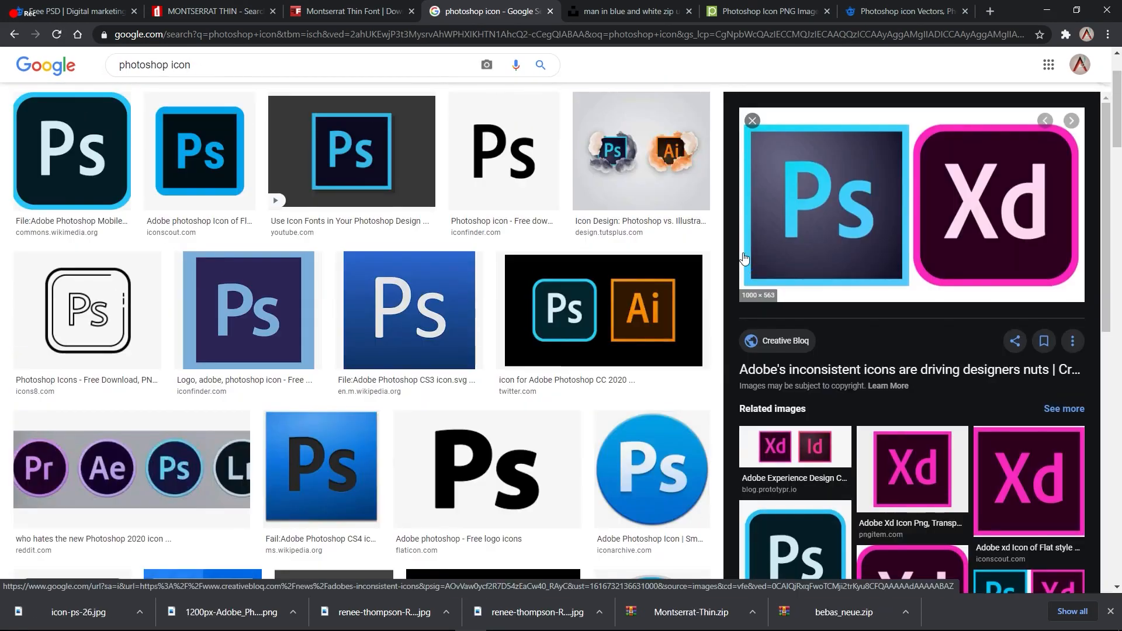
right_click(837, 238)
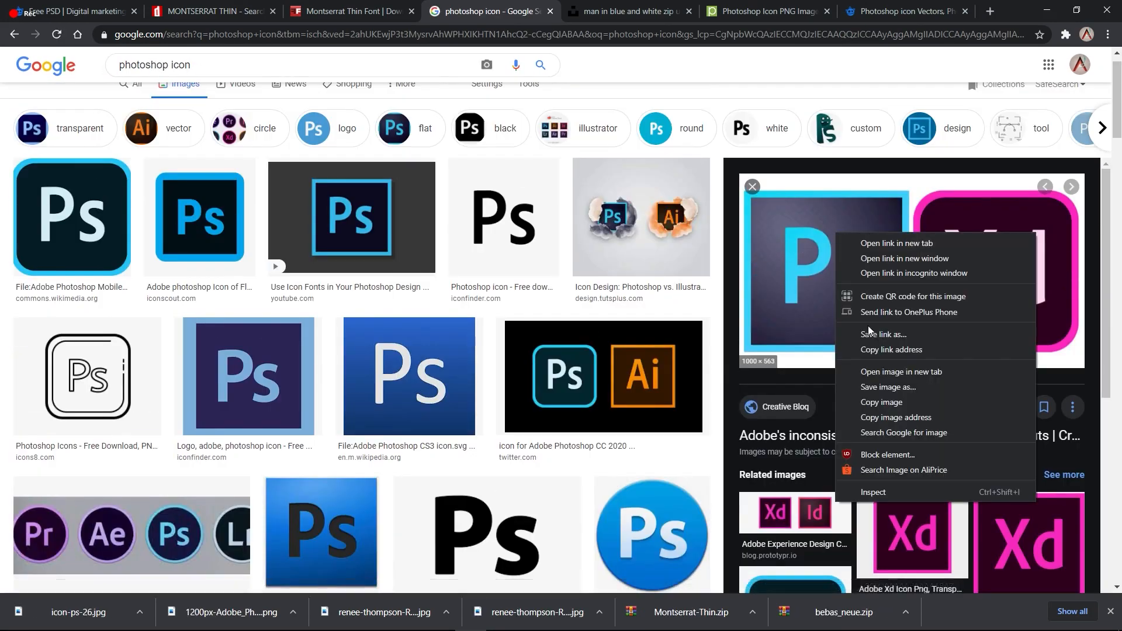
left_click(875, 387)
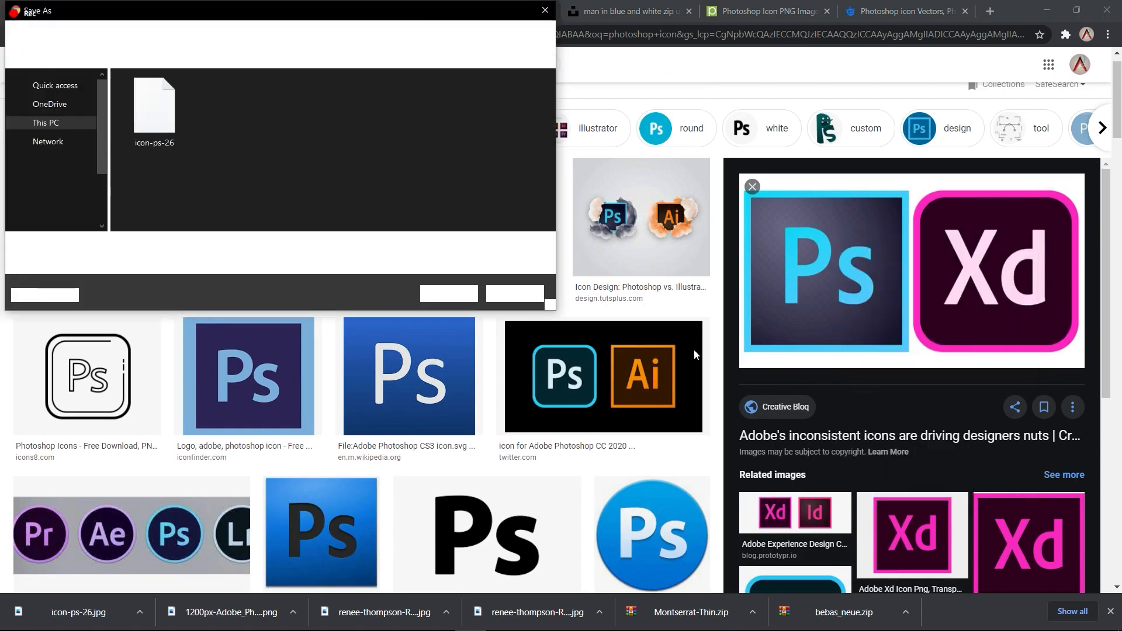
left_click(447, 294)
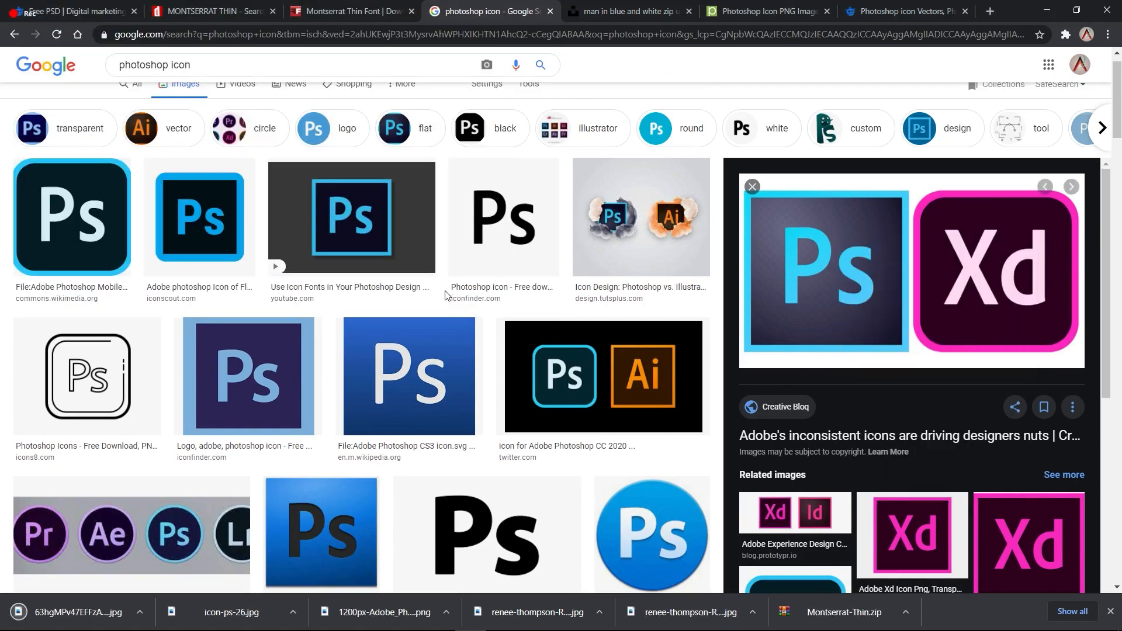
left_click(141, 613)
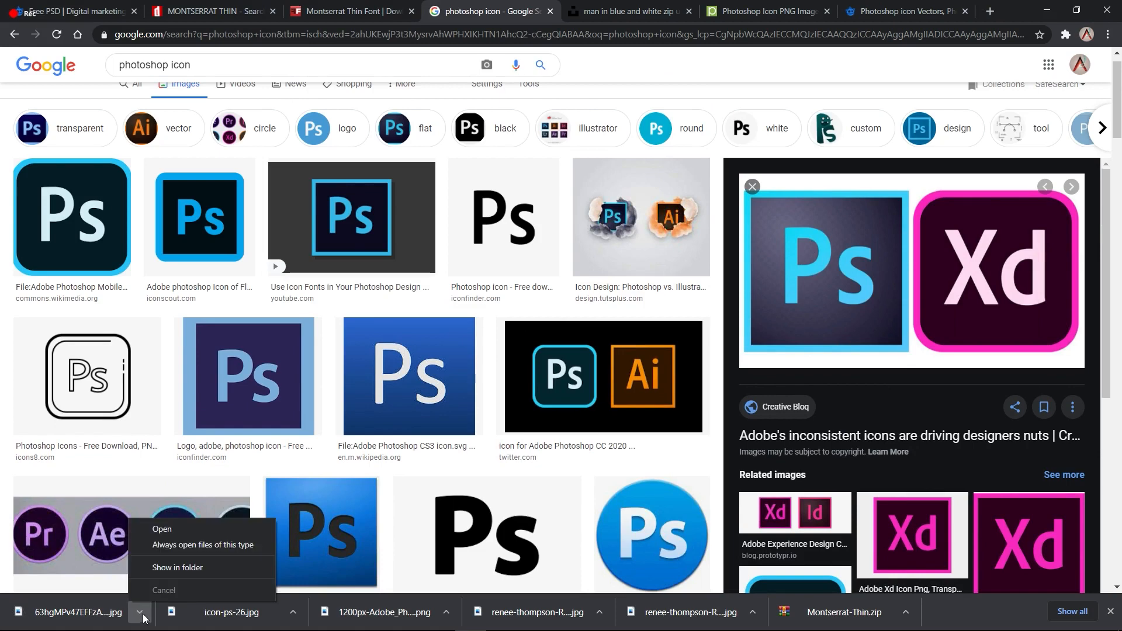
left_click(161, 567)
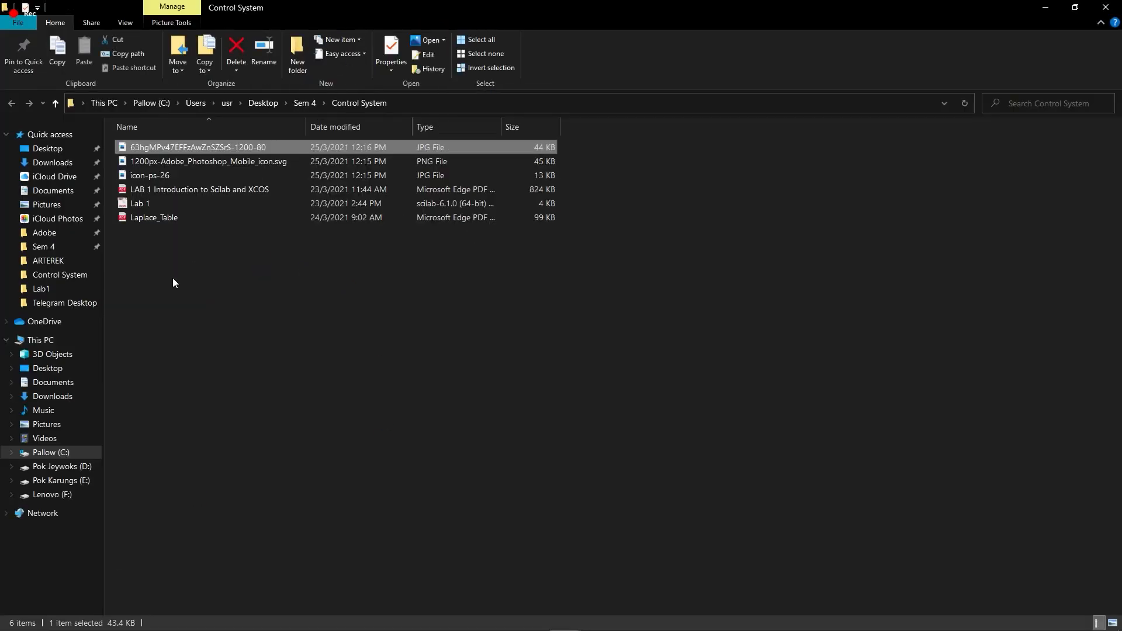
Step: Place the Ps/Xd image on the poster as a small logo at the top-left
left_click(173, 278)
left_click_drag(163, 152, 560, 236)
key("alt+Tab")
key("alt+Tab")
key("alt+Tab")
key("alt+Tab")
key("alt+Tab")
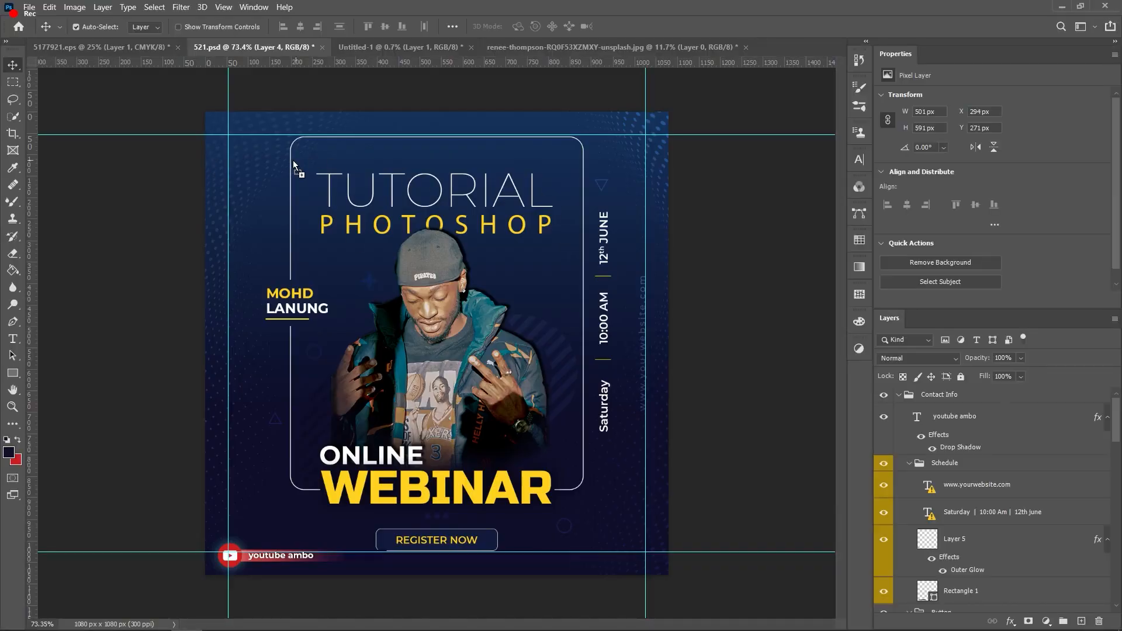
left_click_drag(293, 160, 293, 160)
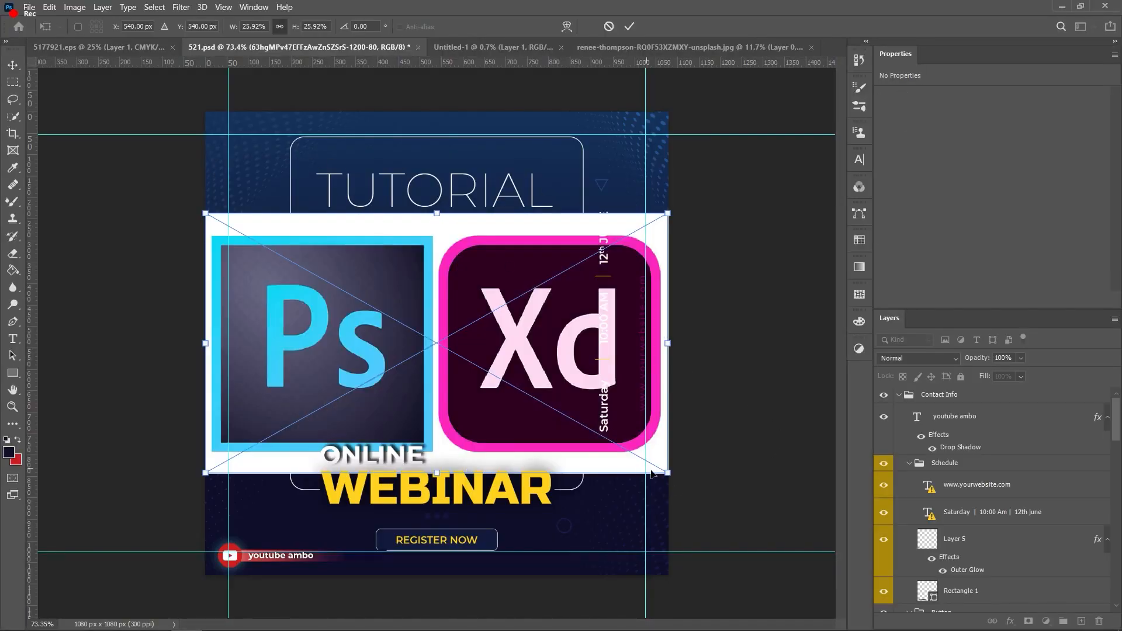
left_click_drag(624, 452, 315, 279)
left_click_drag(248, 259, 269, 165)
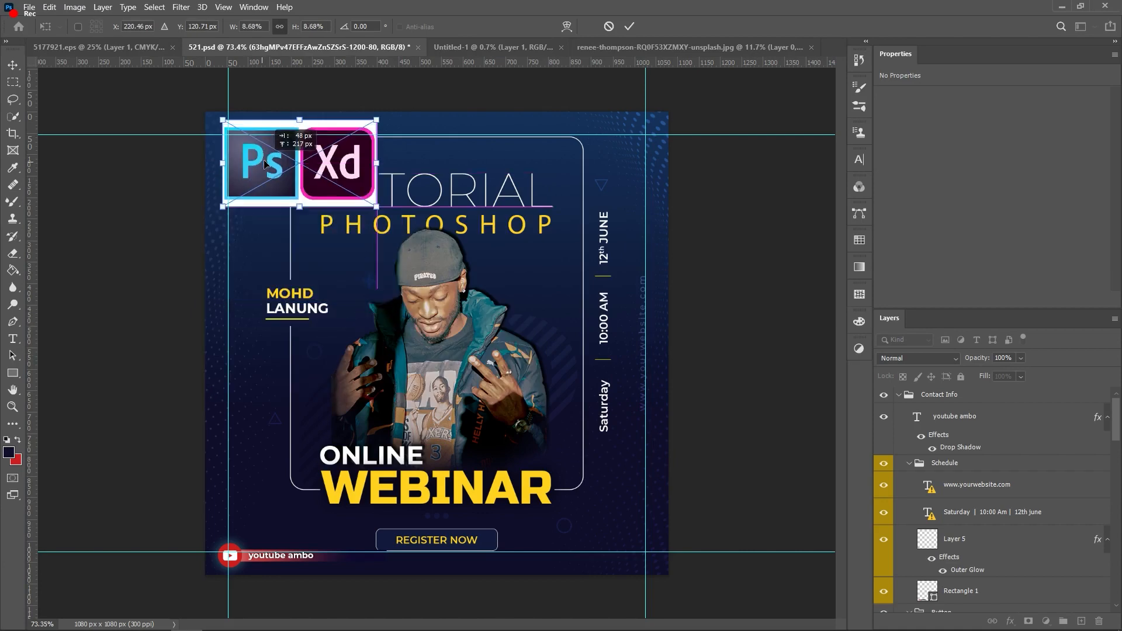
left_click(630, 26)
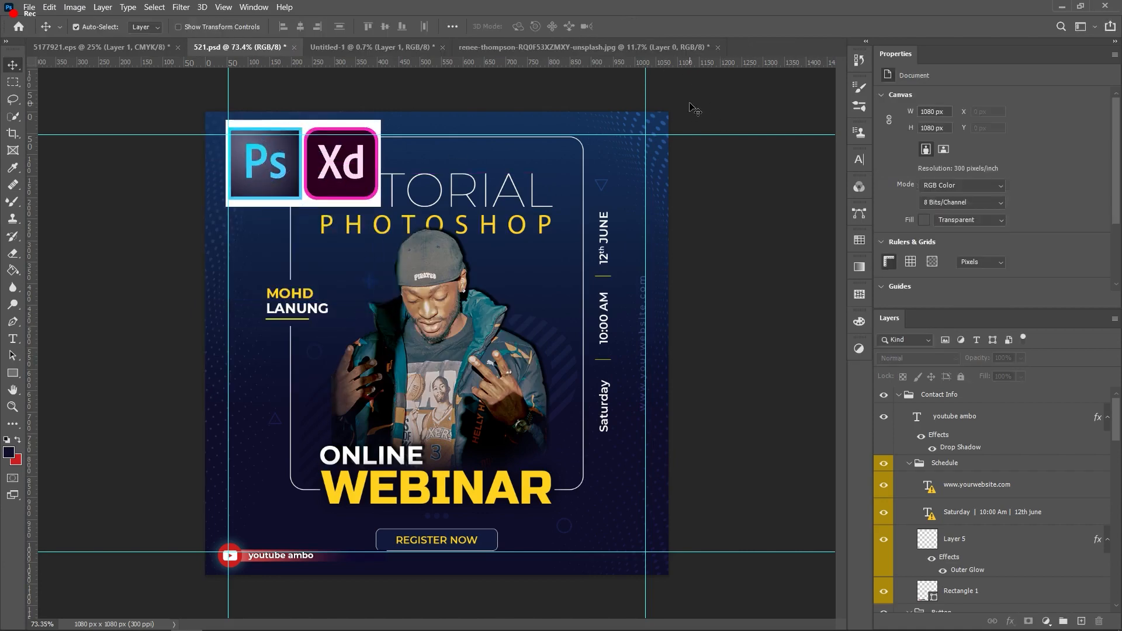
Step: Place the Photoshop mobile icon on the poster, shrunk and positioned below the Ps/Xd logo
key("alt+Tab")
left_click(168, 161)
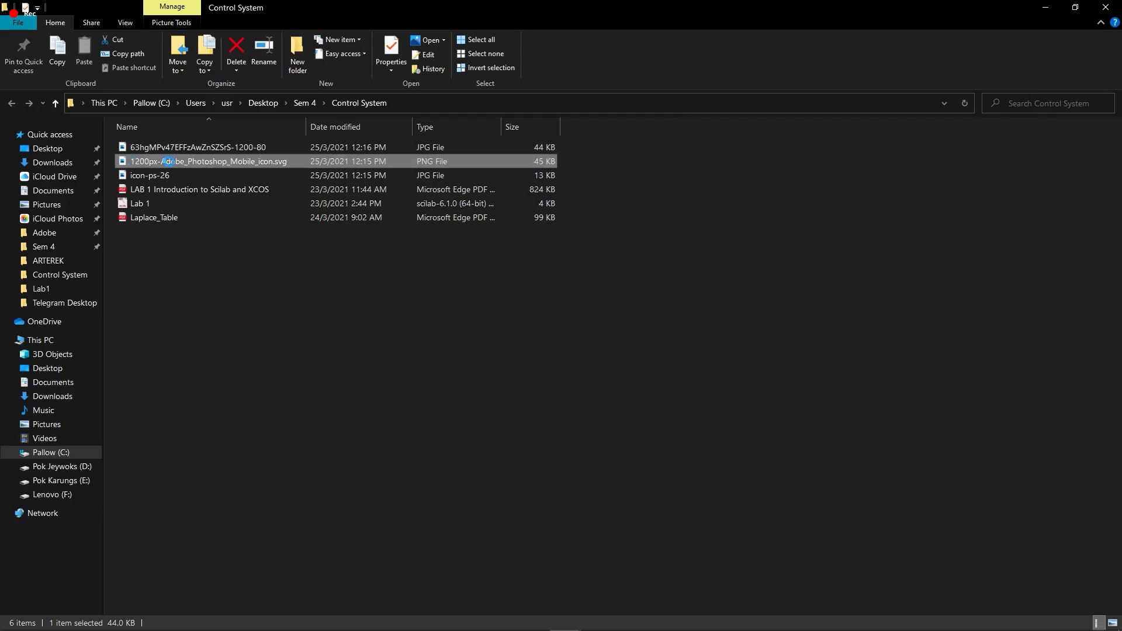
left_click_drag(185, 163, 253, 164)
key("alt+Tab")
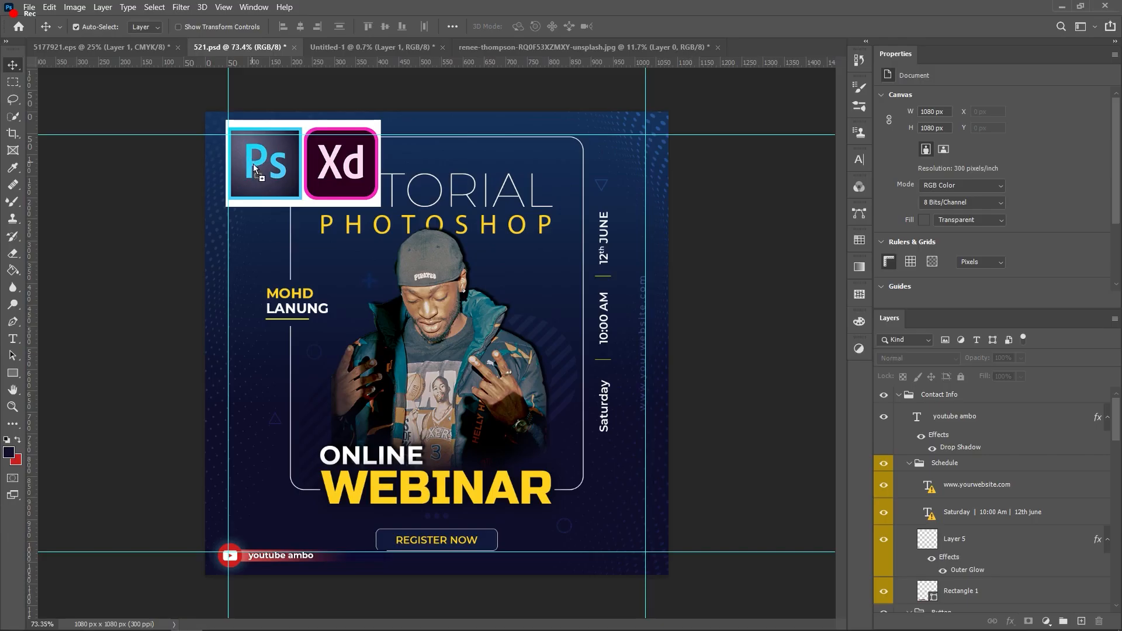
left_click_drag(303, 240, 302, 239)
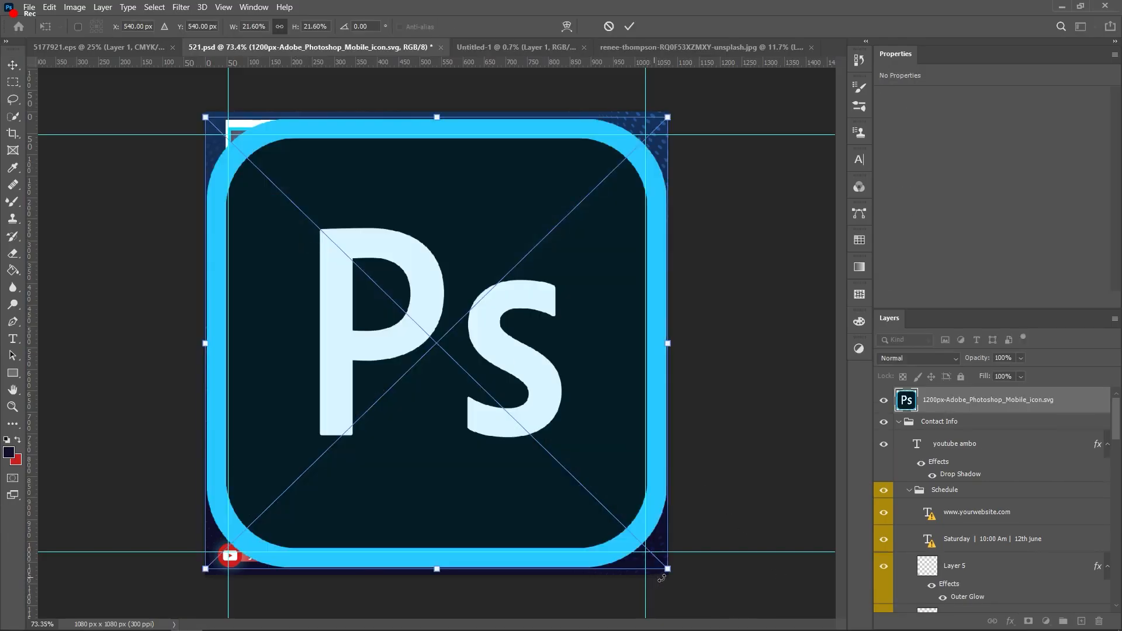
left_click_drag(671, 572, 322, 287)
left_click_drag(291, 224, 364, 335)
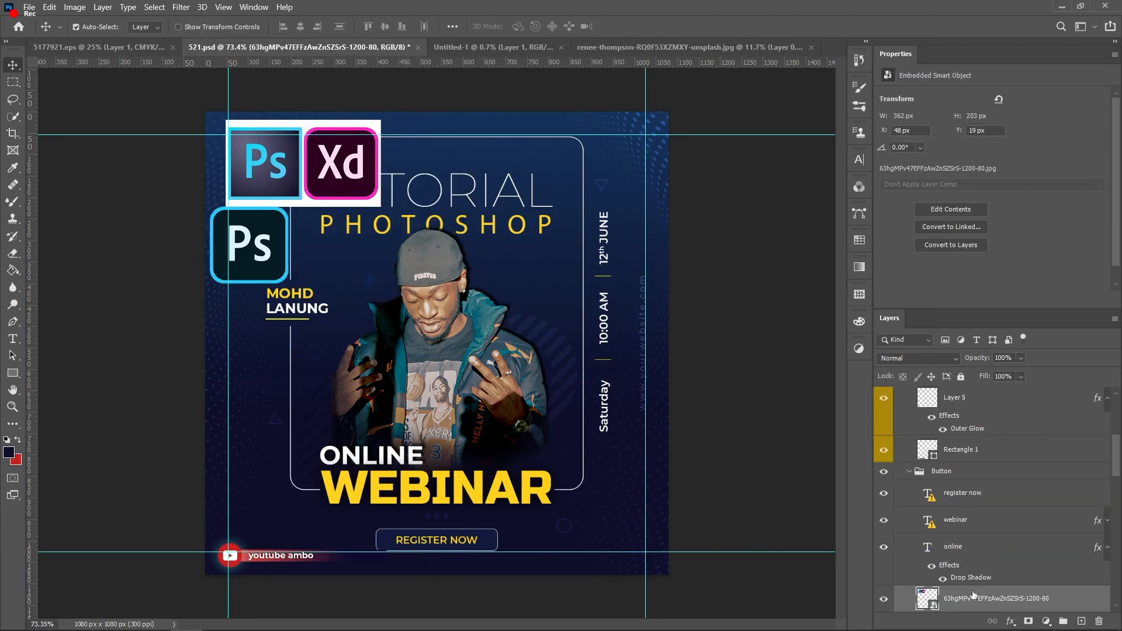
Step: Edit the Ps/Xd smart object's contents and mask a rectangular selection around the Ps square
scroll(973, 594, "down", 1)
right_click(971, 574)
left_click(987, 163)
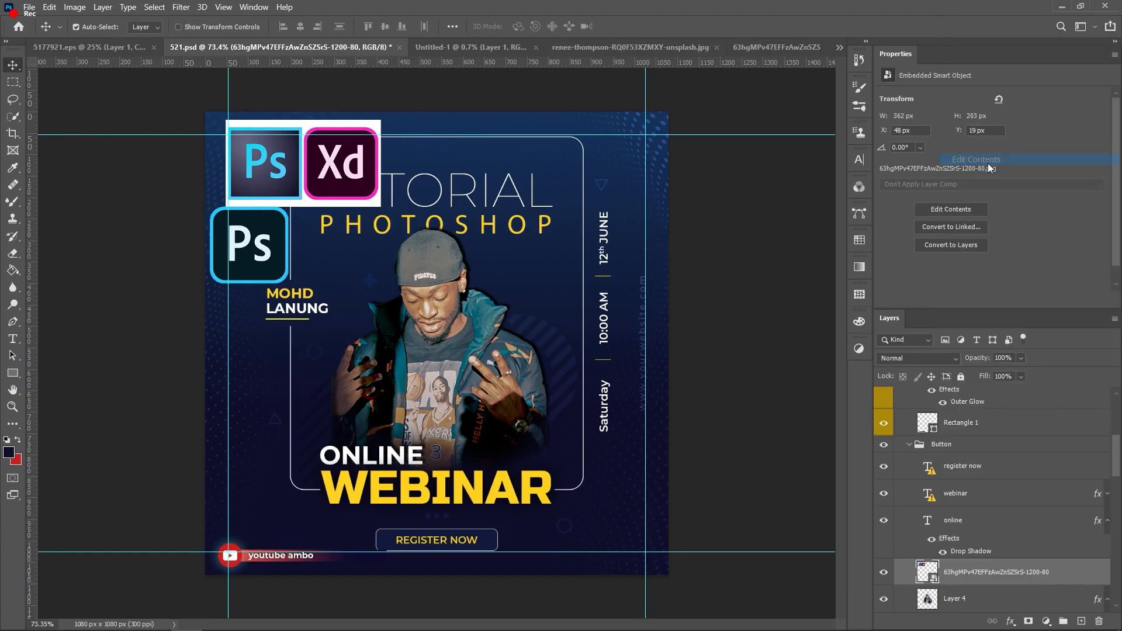
left_click(13, 116)
mouse_move(181, 245)
left_mouse_down()
mouse_move(208, 270)
mouse_move(225, 244)
mouse_move(176, 251)
mouse_move(318, 331)
mouse_move(355, 315)
mouse_move(412, 246)
mouse_move(345, 201)
left_mouse_up()
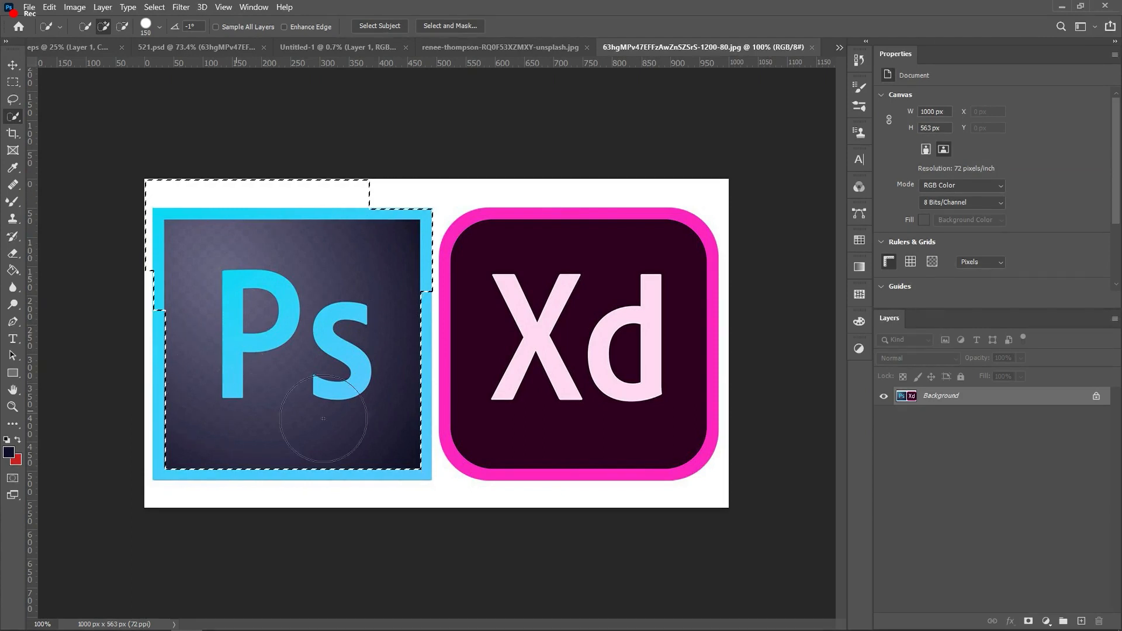
key("ctrl+z")
key("ctrl+z")
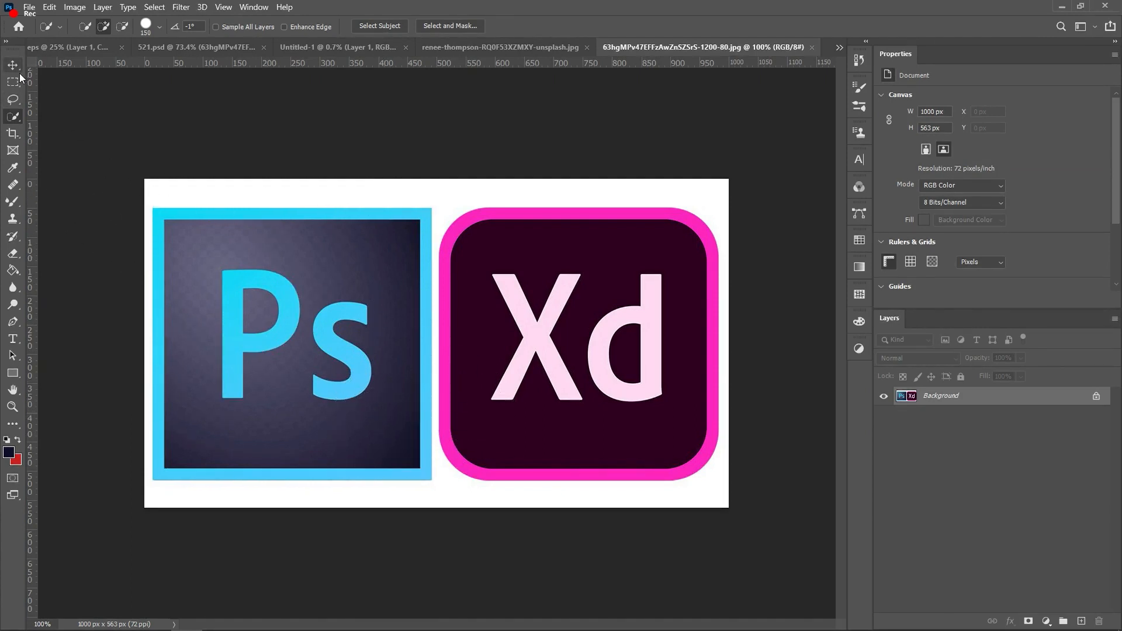
left_click(19, 79)
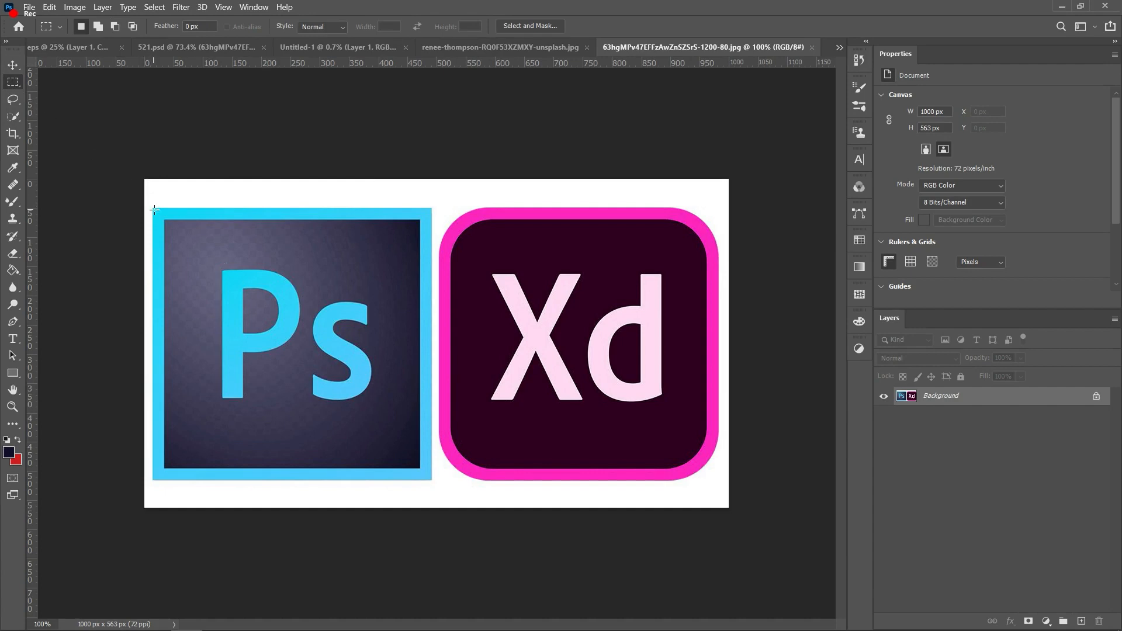
left_click_drag(263, 340, 430, 479)
left_click(1028, 622)
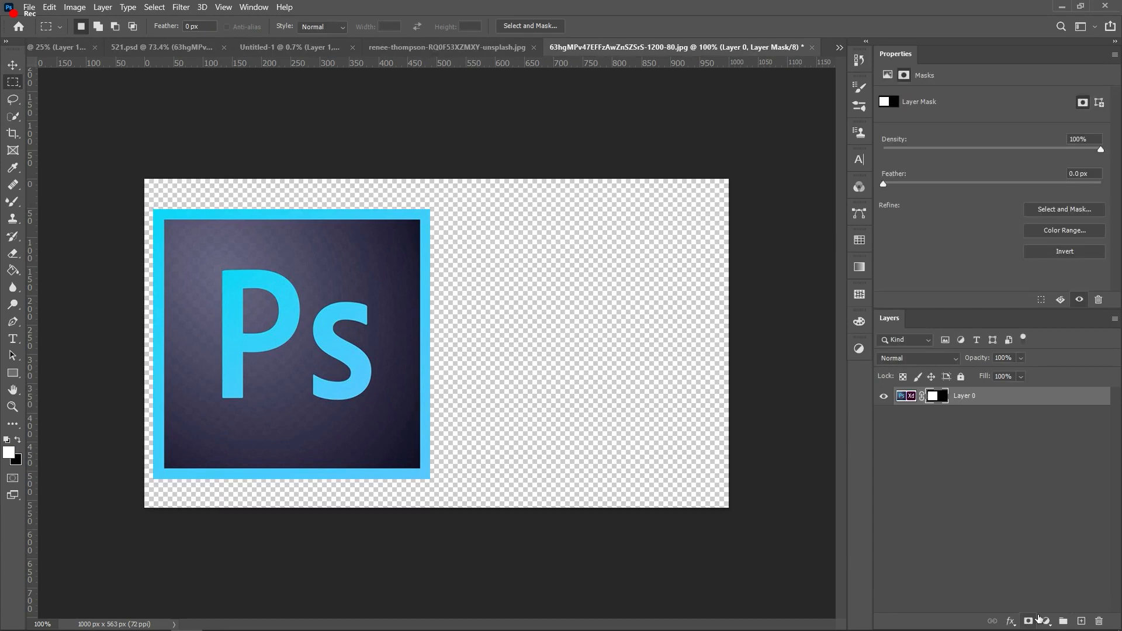
left_click(962, 398)
Step: Crop the masked image down to just the Ps square
key("c")
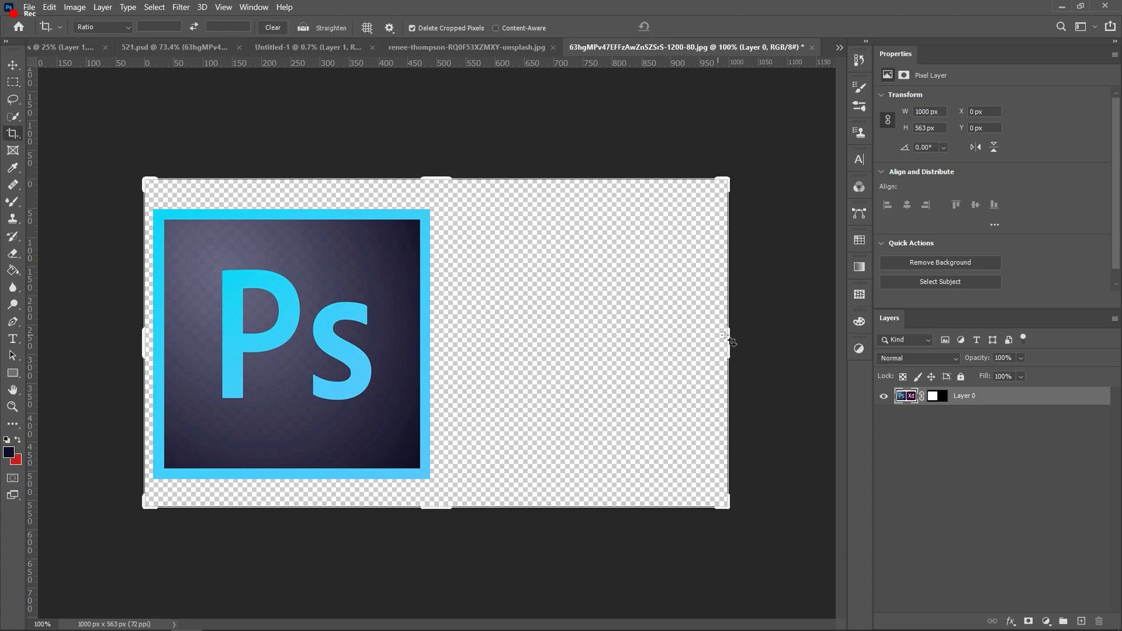
left_click_drag(727, 336, 593, 345)
left_click(688, 26)
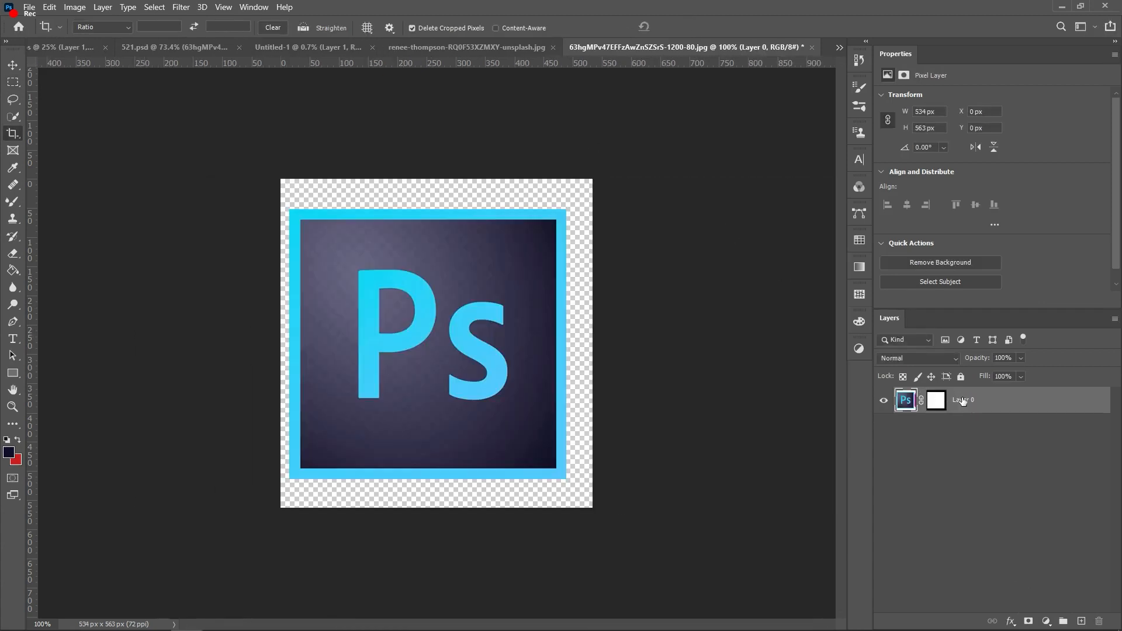
Step: Convert the layer to a smart object and drag it onto the 521.psd poster
right_click(986, 402)
right_click(1005, 401)
right_click(1005, 401)
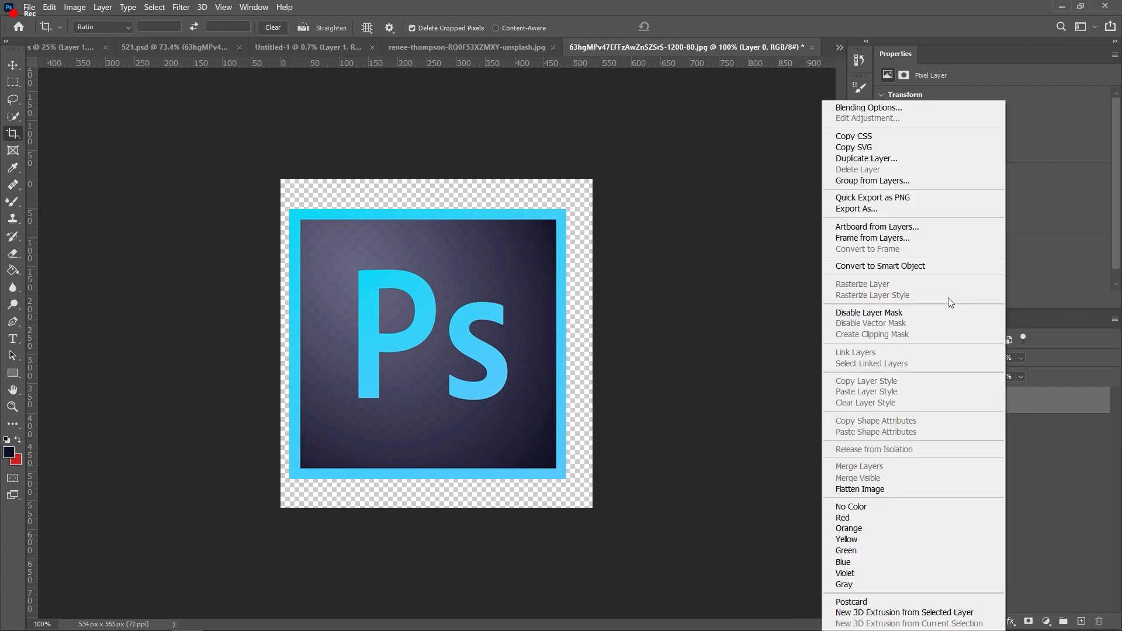
left_click(888, 265)
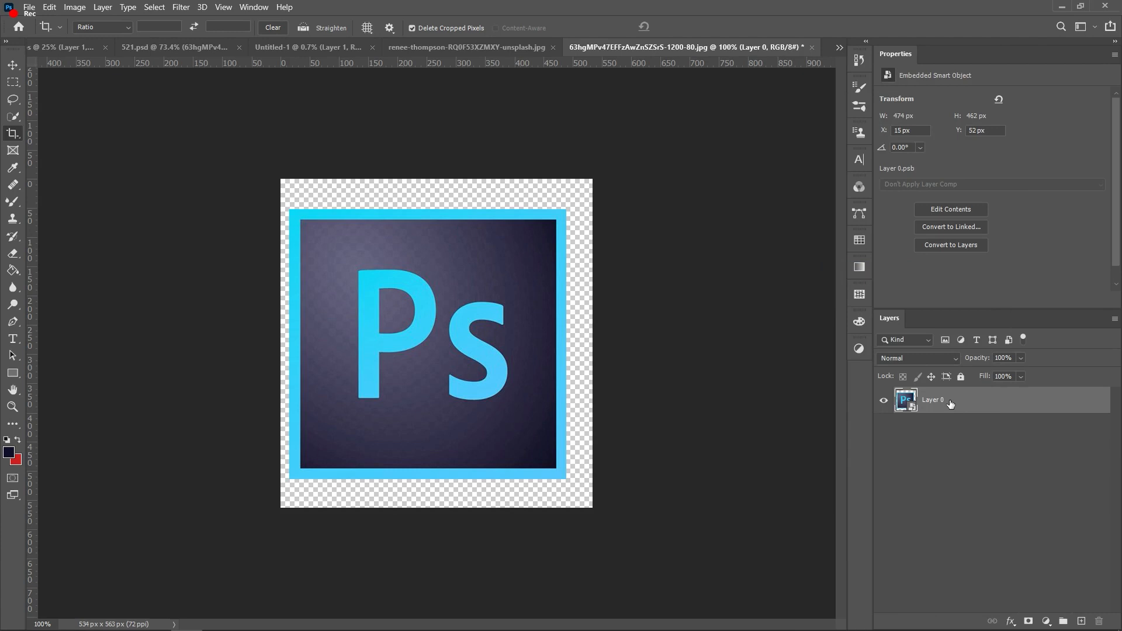
left_click_drag(930, 400, 483, 153)
Step: Shrink the large Ps square and park it in the poster's top-right corner
left_click_drag(497, 218, 497, 228)
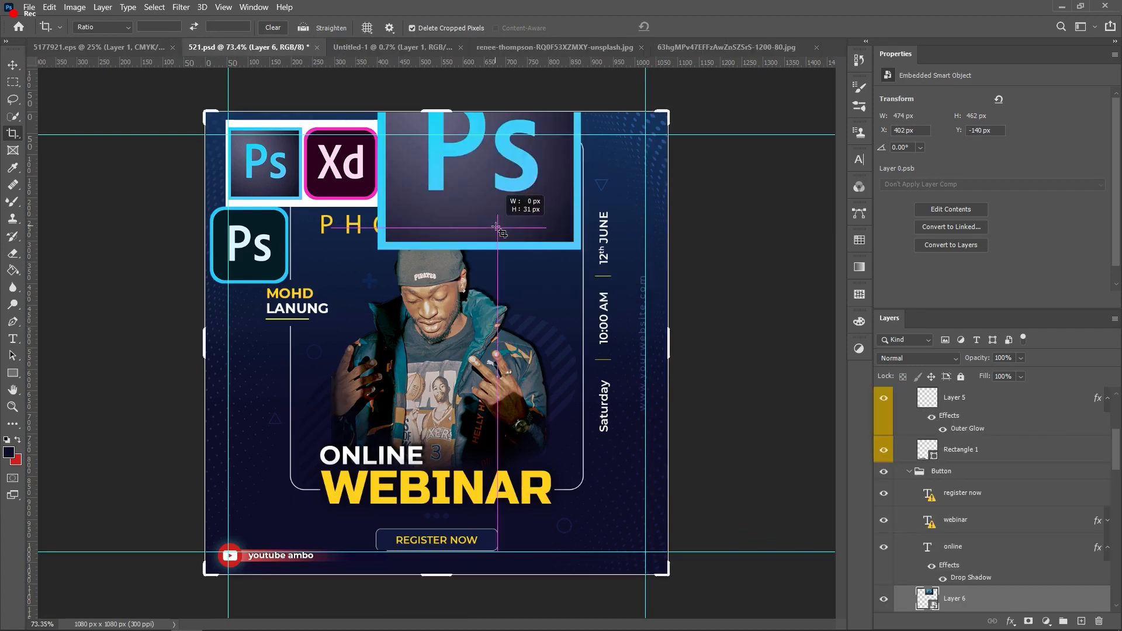
key("v")
left_click_drag(508, 200, 524, 268)
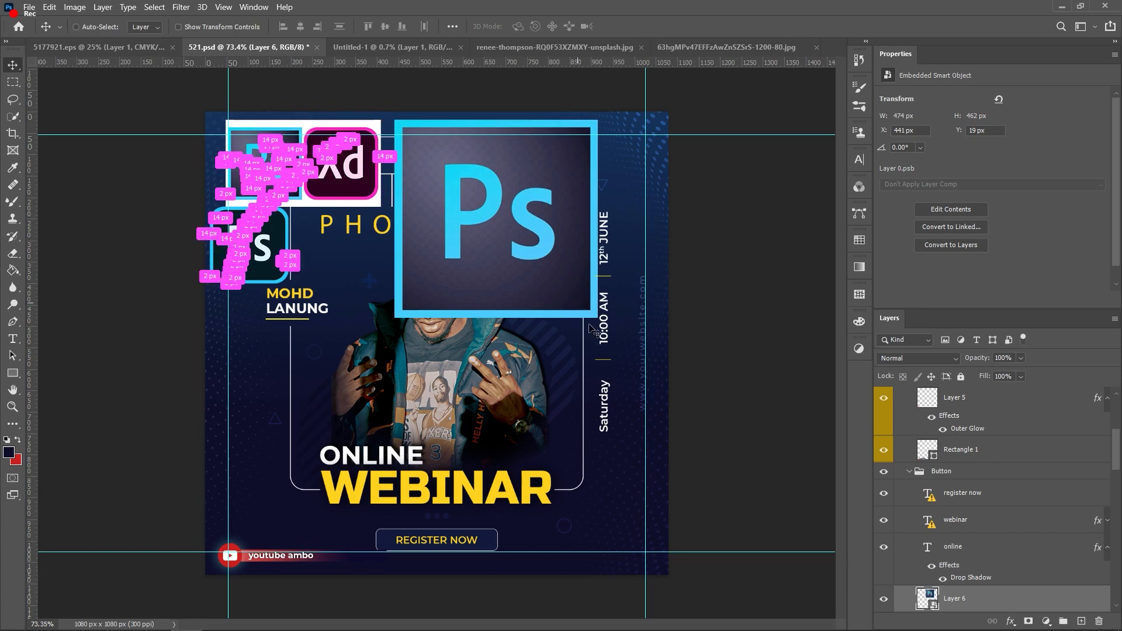
key("ctrl+t")
left_click_drag(593, 314, 475, 188)
left_click_drag(469, 141, 655, 149)
left_click_drag(584, 195, 602, 174)
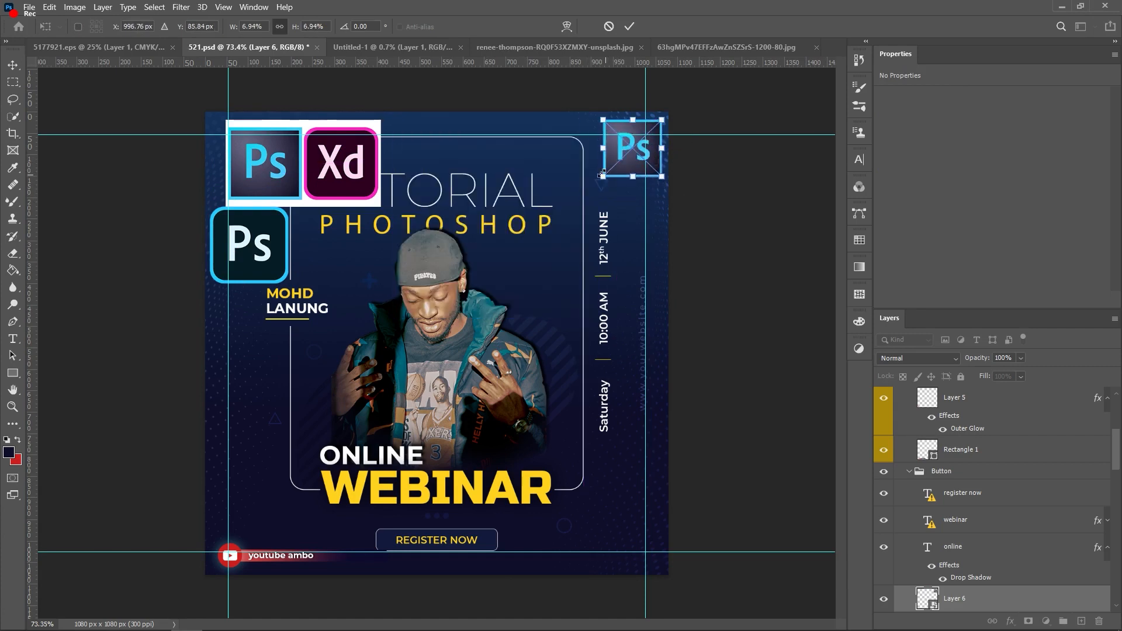
key("Return")
Step: Delete the Ps/Xd image and place the Photoshop Mobile icon beside the man's head, behind him
left_click(340, 175)
key("Delete")
left_click_drag(262, 256, 400, 327)
key("ctrl+t")
left_click_drag(358, 290, 364, 295)
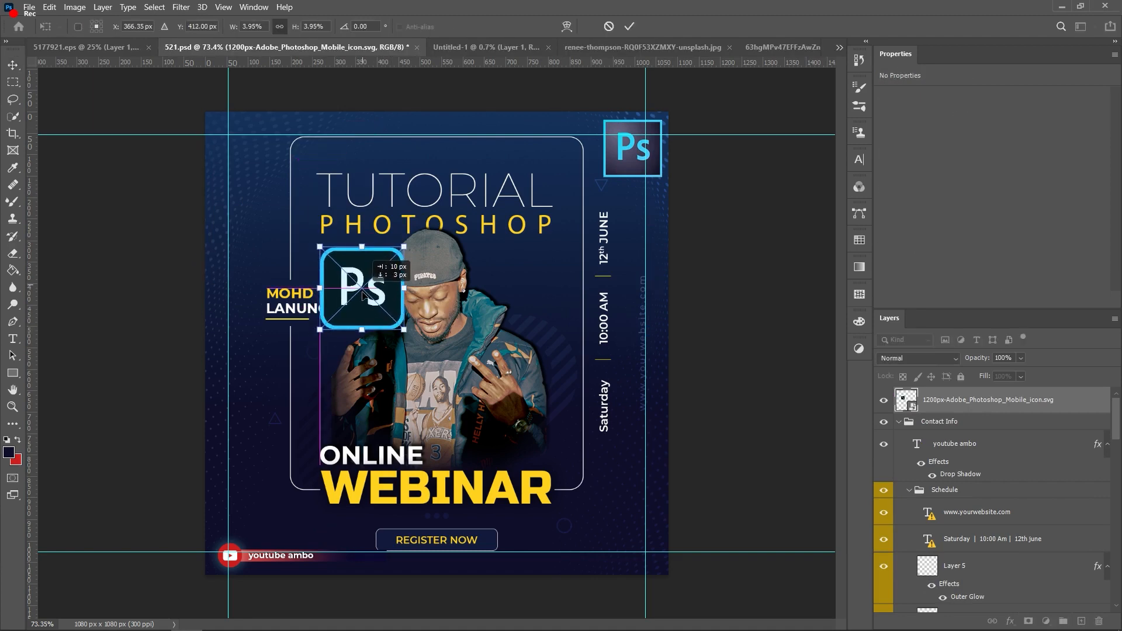
left_click_drag(325, 263, 346, 281)
key("Return")
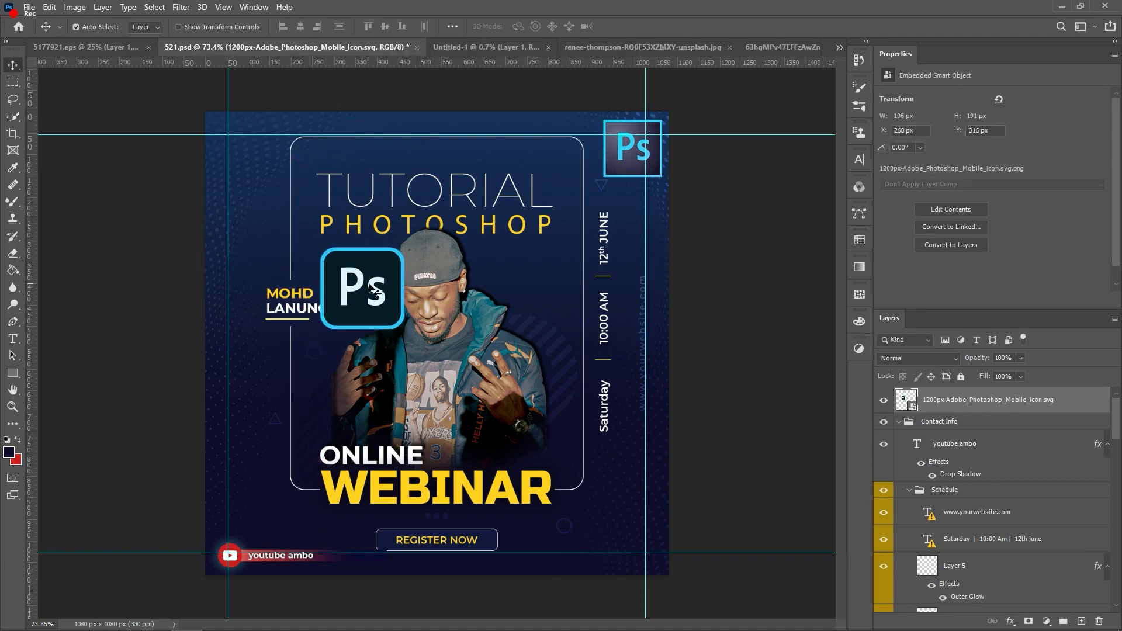
key("ctrl+bracketleft")
key("ctrl+bracketleft")
key("ctrl+bracketleft")
key("ctrl+bracketleft")
key("ctrl+bracketleft")
key("ctrl+bracketleft")
key("ctrl+bracketleft")
key("ctrl+bracketleft")
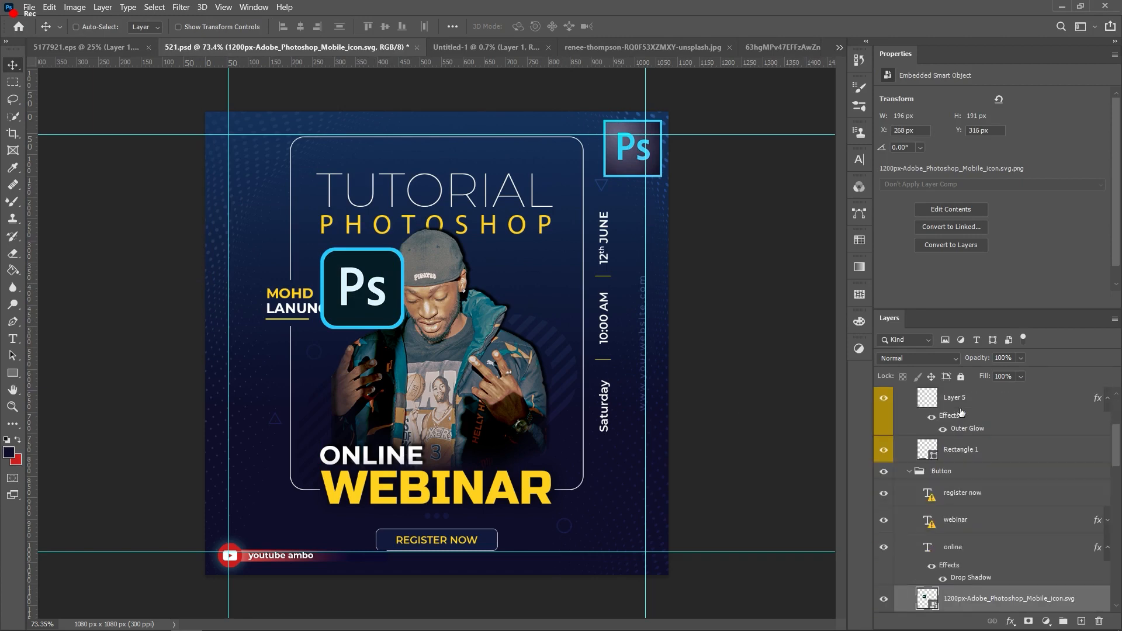
key("ctrl+bracketleft")
key("ctrl+bracketleft")
key("ctrl+bracketleft")
key("ctrl+bracketleft")
key("ctrl+bracketleft")
key("ctrl+bracketleft")
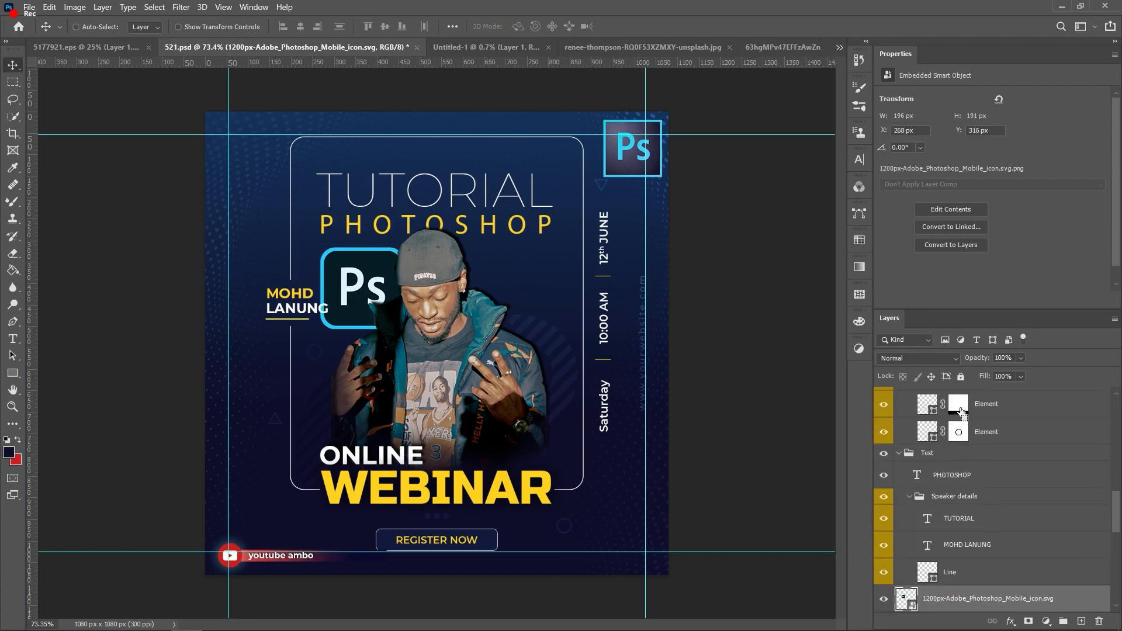
Step: Move the second Ps icon beside the first, enlarge it, and send it behind the man
left_click(736, 239)
left_click_drag(623, 165, 468, 325)
key("ctrl+t")
left_click_drag(509, 277, 539, 249)
left_click_drag(499, 290, 501, 287)
left_click(631, 24)
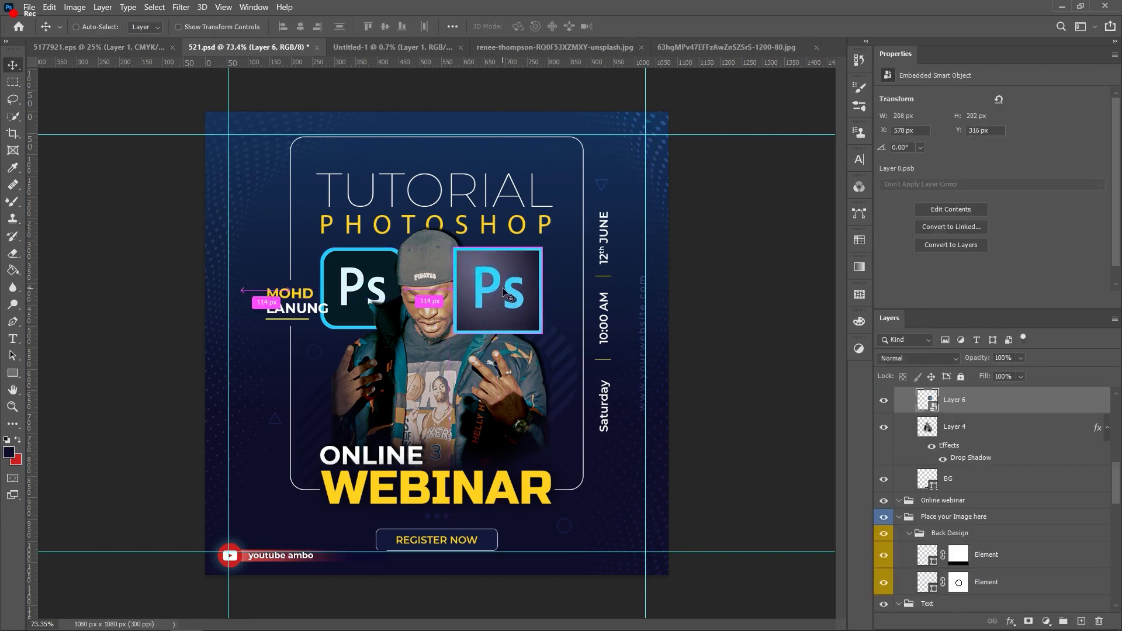
key("ctrl+[")
key("ctrl+[")
key("ctrl+[")
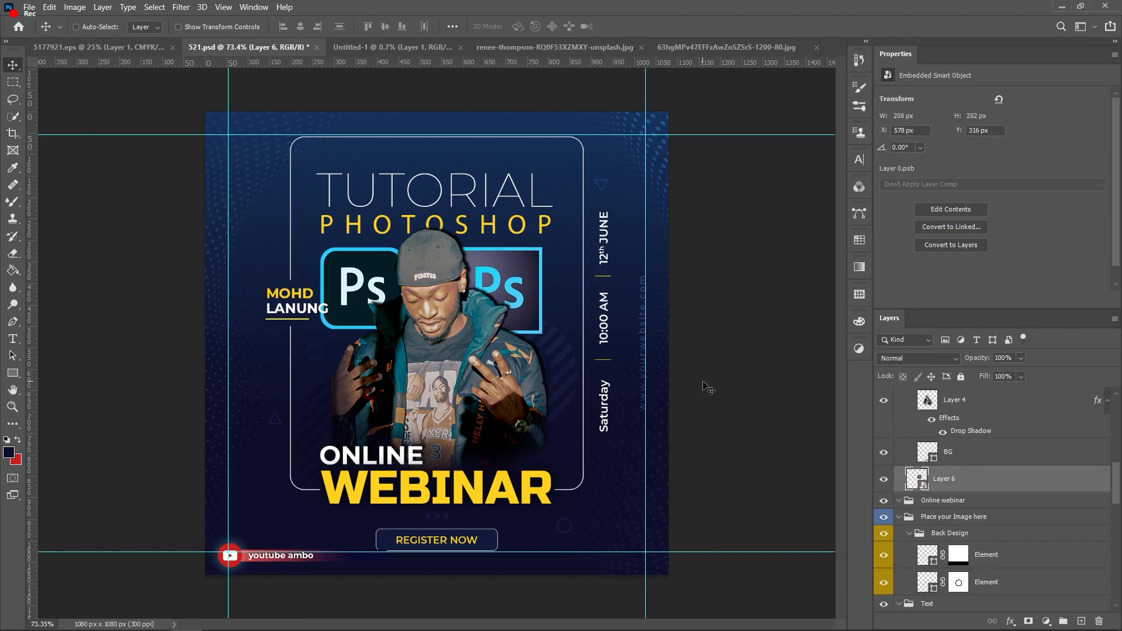
left_click(770, 340)
Step: Narrow the youtube bar's backing shape, Rectangle 1
left_click(495, 264)
scroll(267, 333, "up", 5)
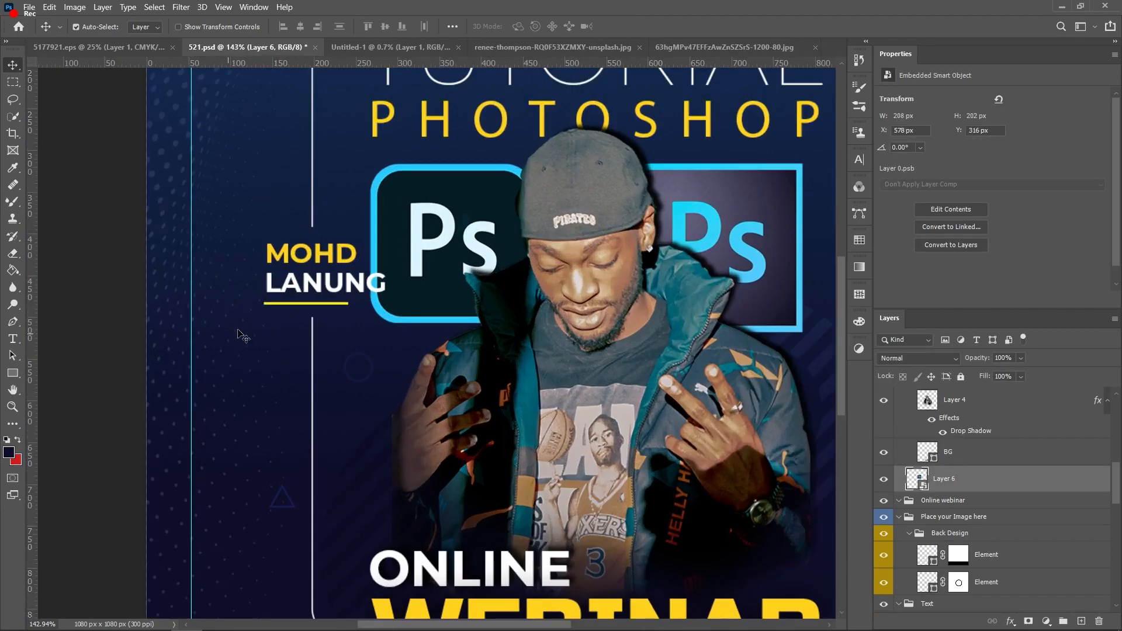
scroll(228, 333, "down", 5)
scroll(339, 537, "up", 5)
left_click(401, 518)
key("ctrl+t")
left_click_drag(426, 516, 395, 517)
scroll(530, 333, "up", 2)
key("Return")
scroll(525, 326, "down", 5)
left_click(771, 271)
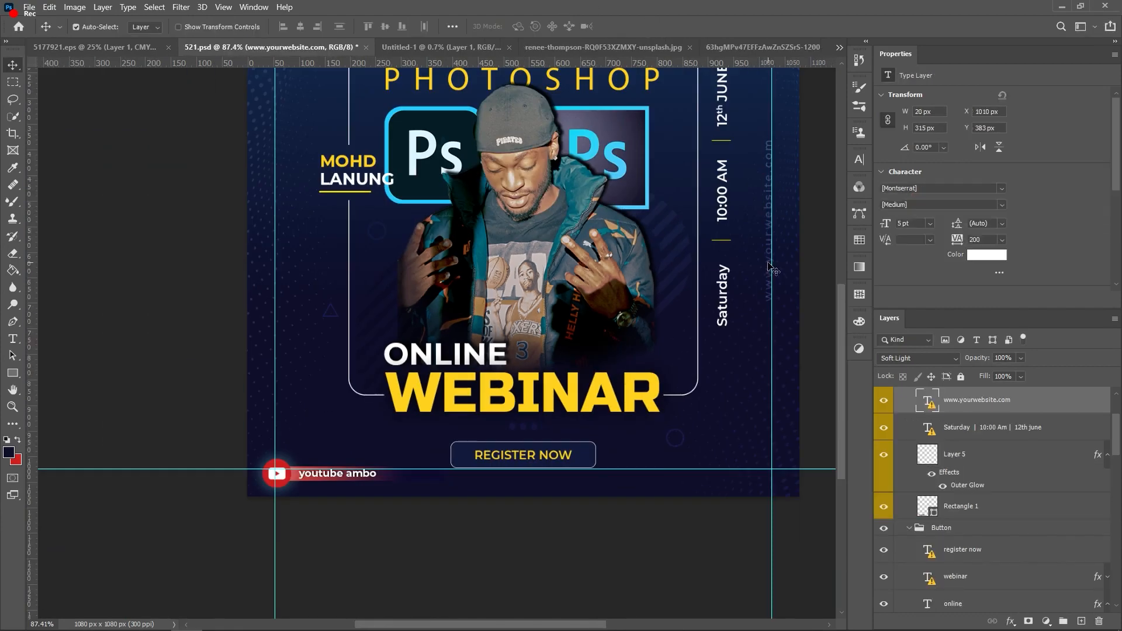
key("Delete")
scroll(268, 331, "down", 1)
scroll(269, 330, "up", 3)
scroll(268, 335, "up", 3)
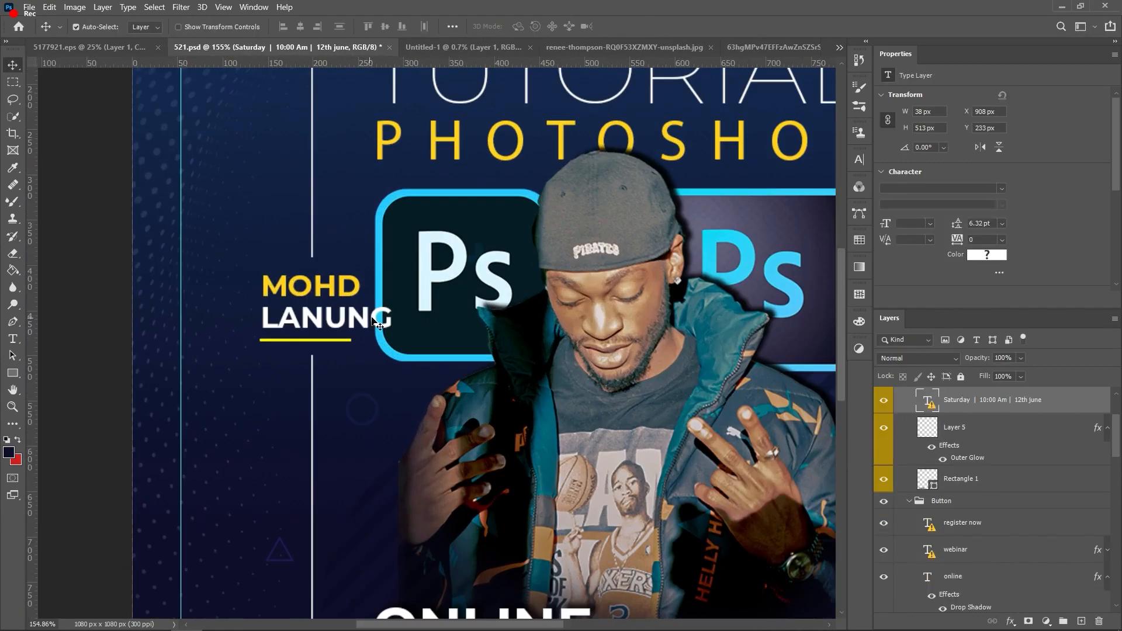
Step: Draw a 77 × 32 px rectangle over LANUNG with a solid navy fill
left_click(13, 373)
left_click_drag(331, 333, 401, 303)
key("i")
left_click(367, 294)
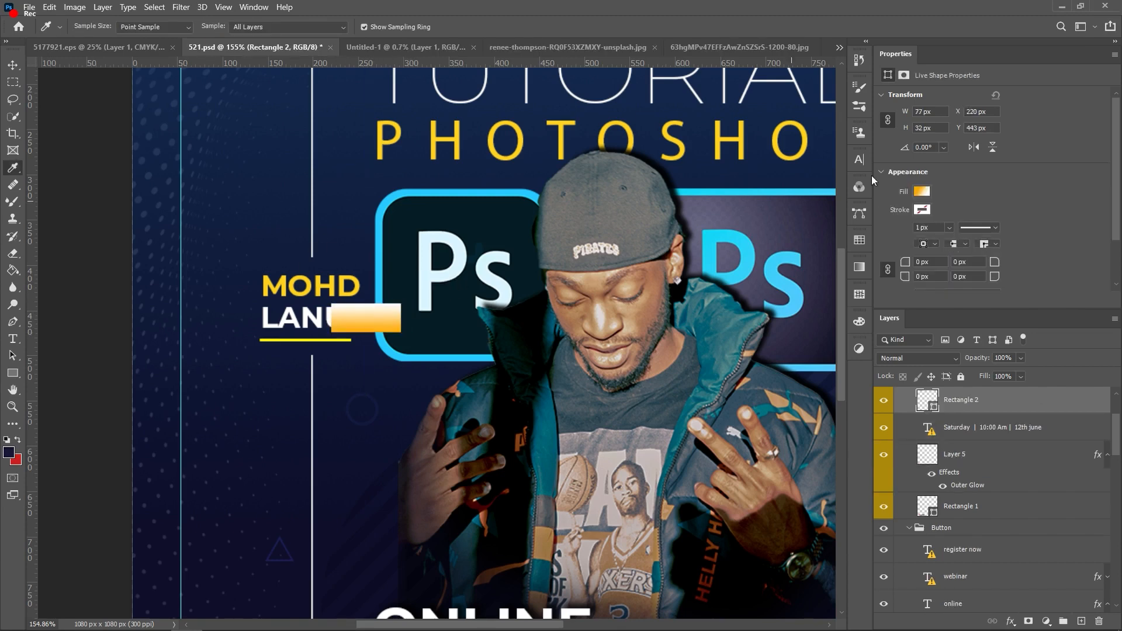
left_click(923, 192)
left_click(918, 216)
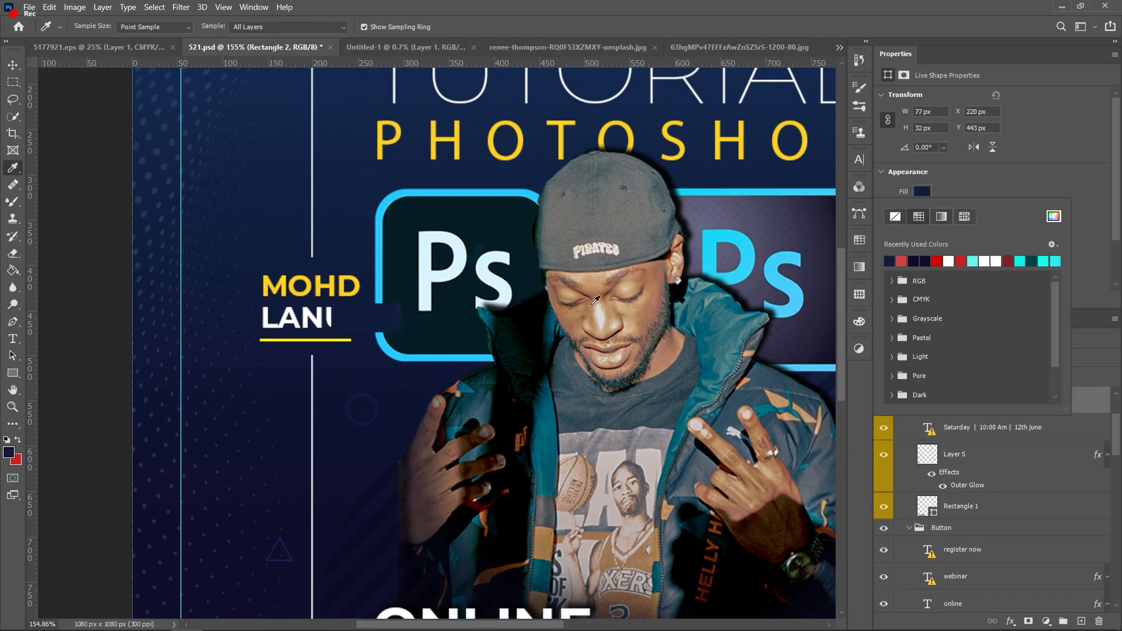
left_click(365, 322)
Step: Send the navy rectangle two layers down so it sits behind LANUNG
key("v")
key("ctrl+[")
key("ctrl+[")
key("ctrl+[")
key("ctrl+[")
key("ctrl+[")
key("ctrl+[")
key("ctrl+[")
key("ctrl+[")
key("ctrl+[")
key("ctrl+[")
key("ctrl+[")
key("ctrl+[")
key("ctrl+[")
key("ctrl+[")
key("ctrl+[")
key("ctrl+[")
key("ctrl+[")
key("ctrl+[")
key("ctrl+[")
key("ctrl+[")
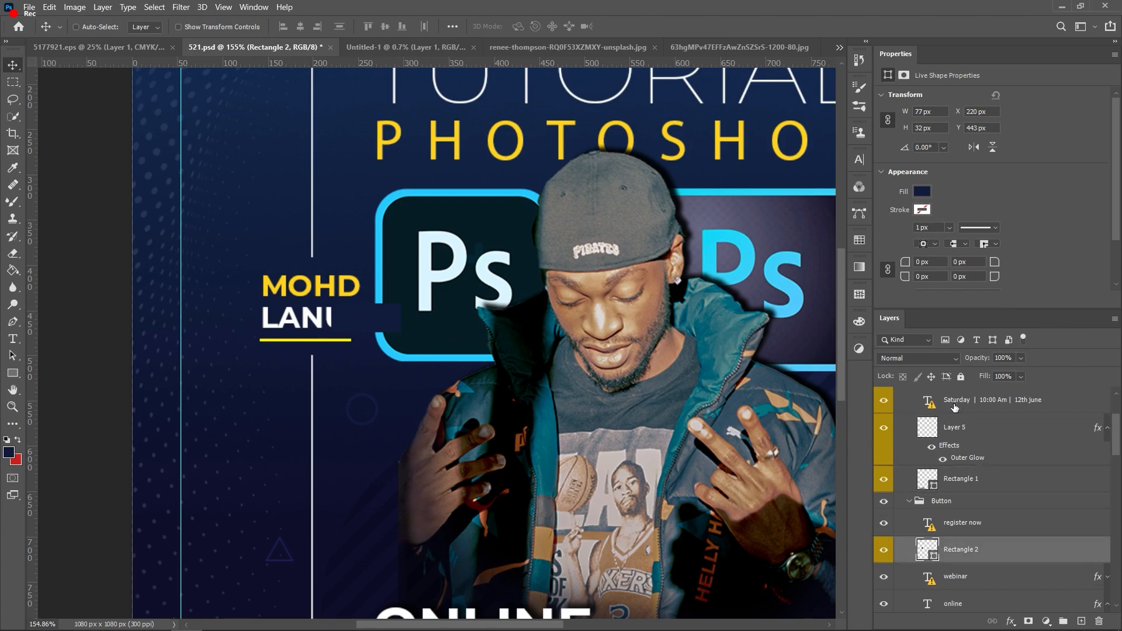
key("ctrl+[")
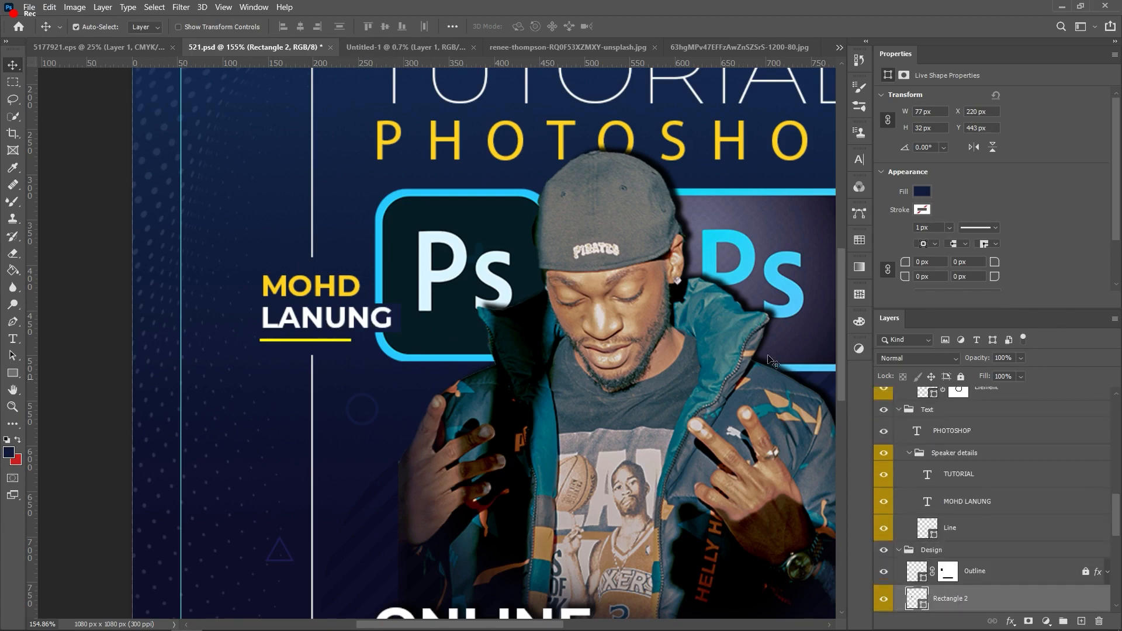
left_click(293, 417)
scroll(311, 404, "down", 8)
scroll(438, 347, "up", 3)
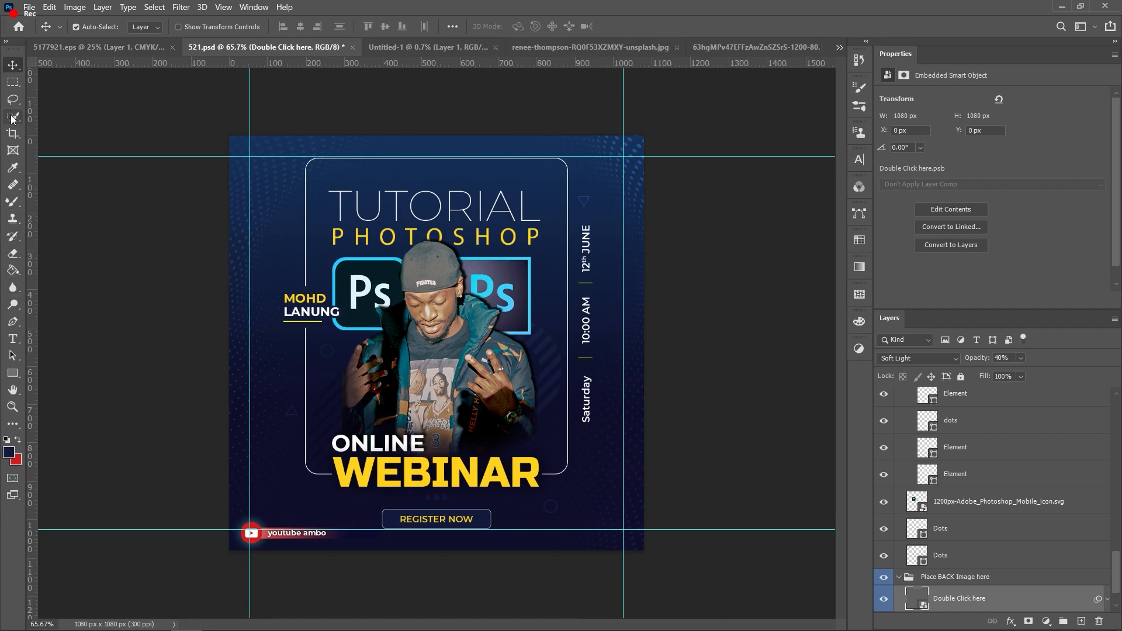
Step: Draw Ellipse 1, a 610 × 132 px orange-gradient oval across the man's waist
left_click(12, 354)
left_click_drag(12, 379, 36, 377)
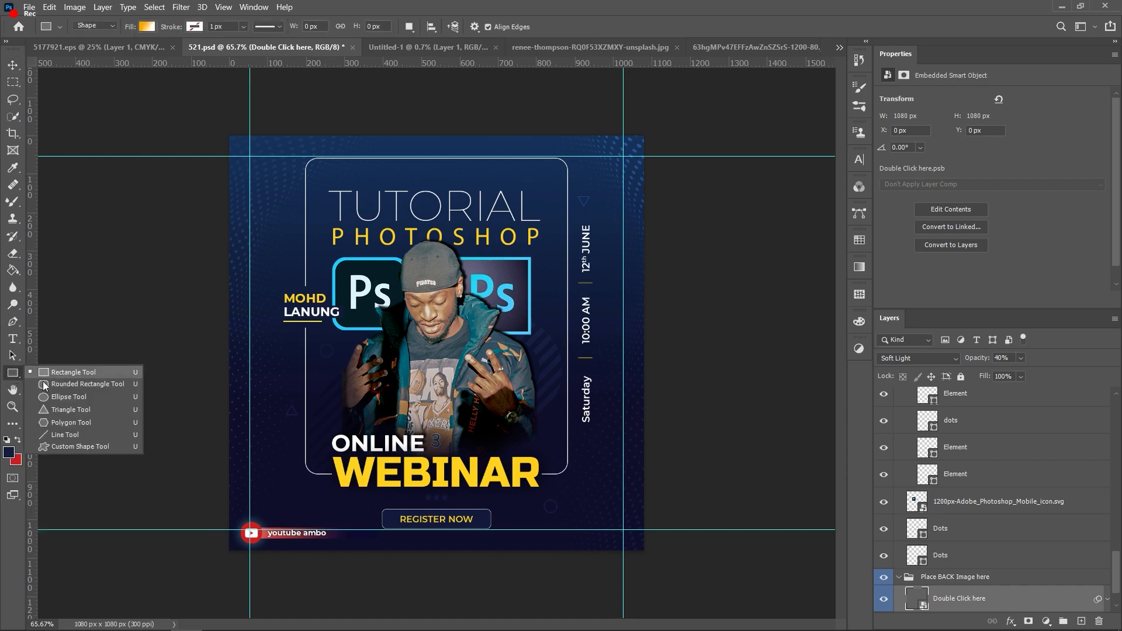
left_click(62, 400)
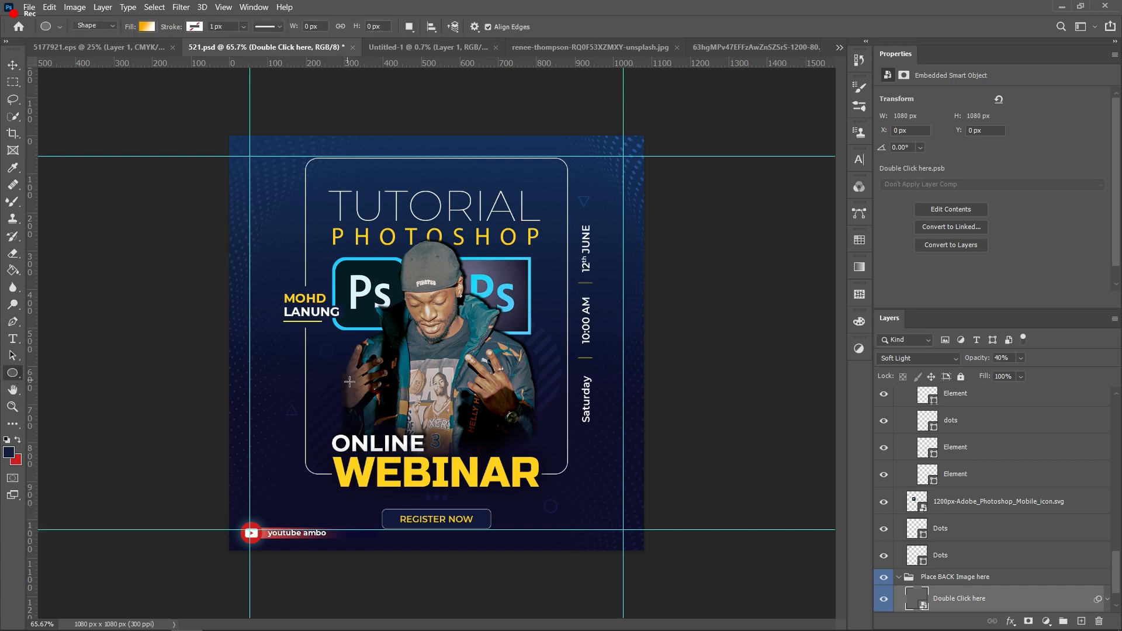
left_click_drag(339, 385, 573, 434)
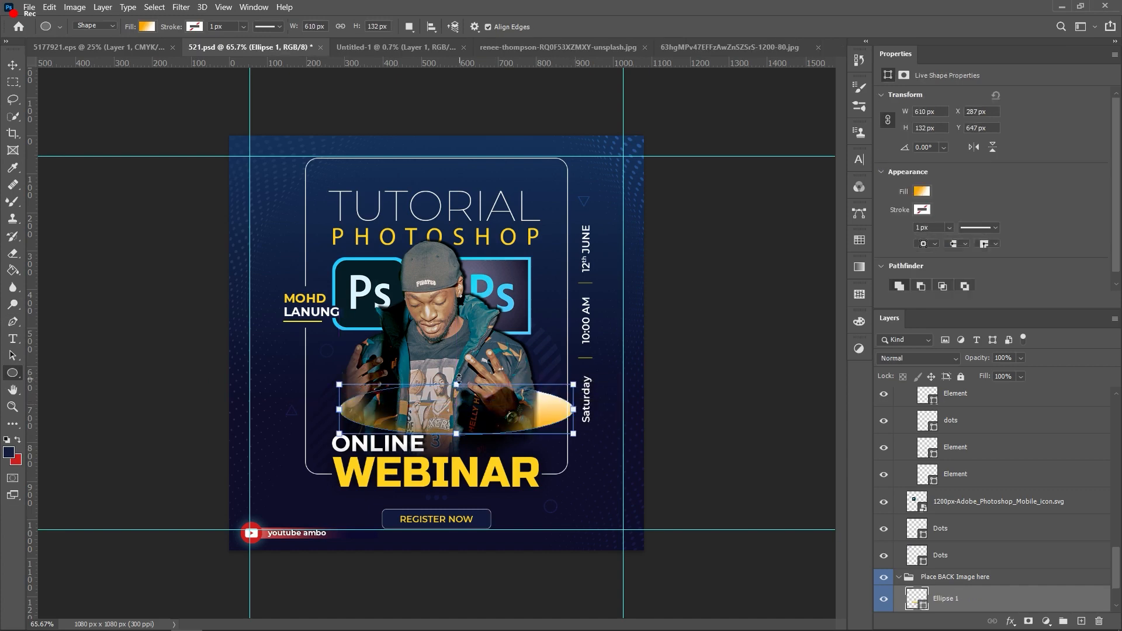
Step: Tilt the ellipse slightly, undo the stray Ellipse 2, and shift it left
left_click_drag(454, 377, 447, 367)
left_click_drag(447, 425, 430, 415)
key("ctrl+z")
key("v")
left_click_drag(560, 409, 574, 375)
Step: Fine-tune the ellipse's position with arrow-key nudges in Free Transform and commit
key("ctrl+t")
key("Left")
key("Left")
key("Left")
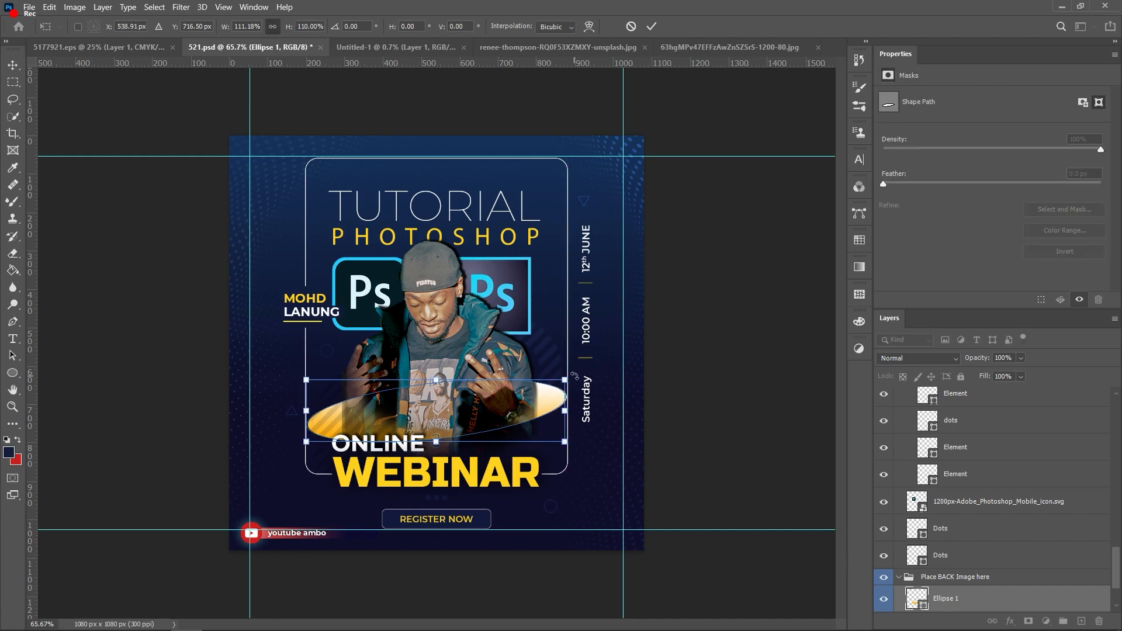
key("shift+Left")
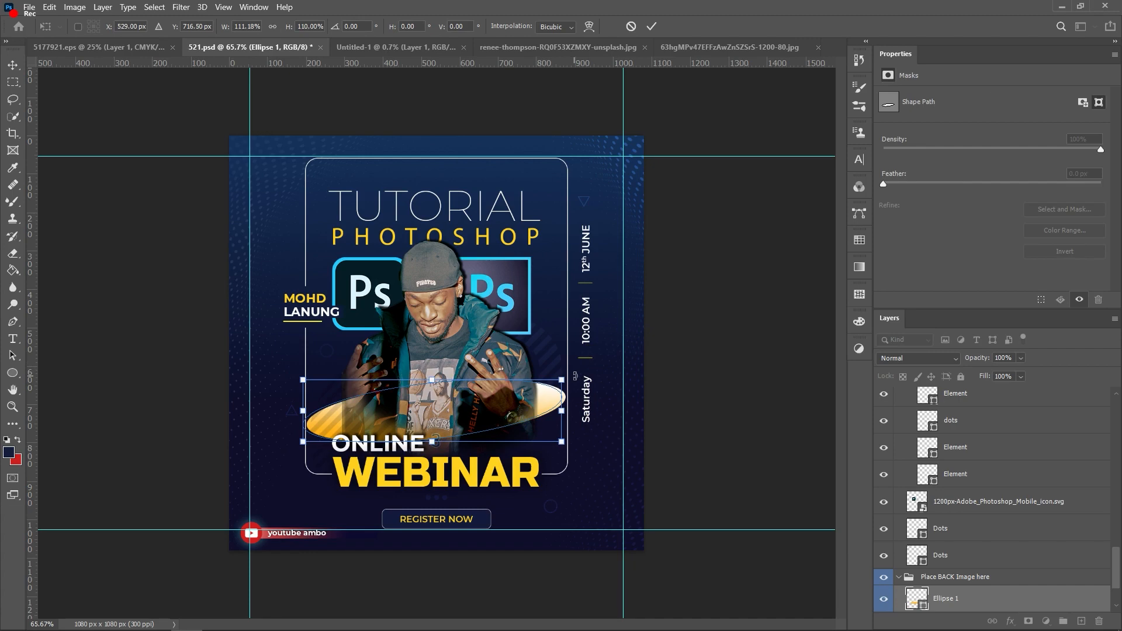
key("Left")
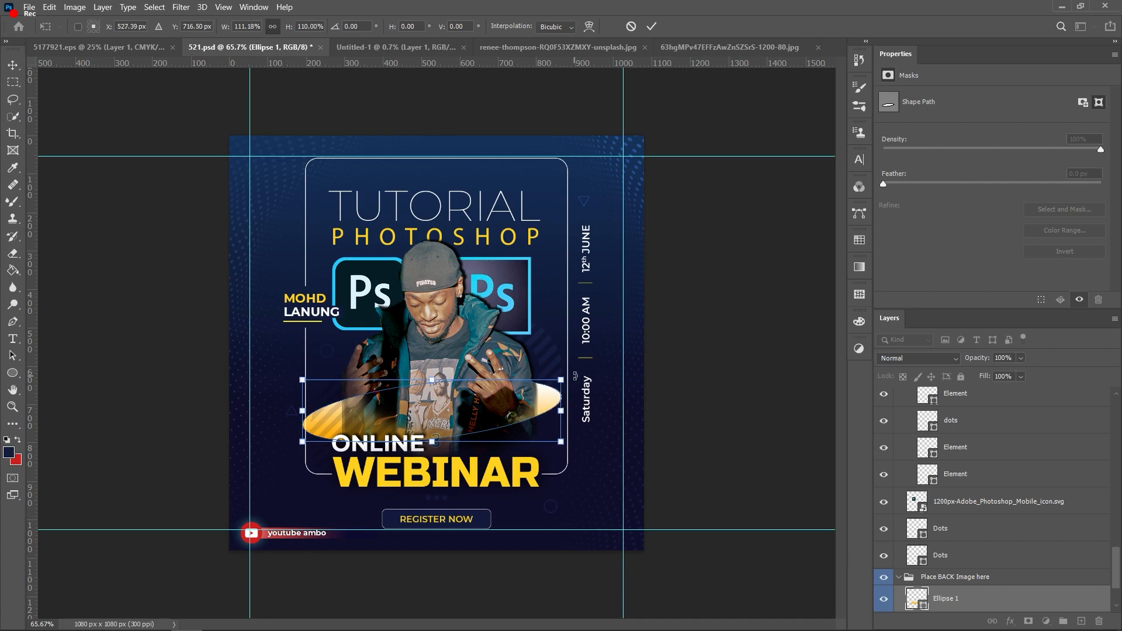
key("Right")
key("Right")
key("Right")
key("Right")
key("Right")
key("Right")
key("Right")
key("Right")
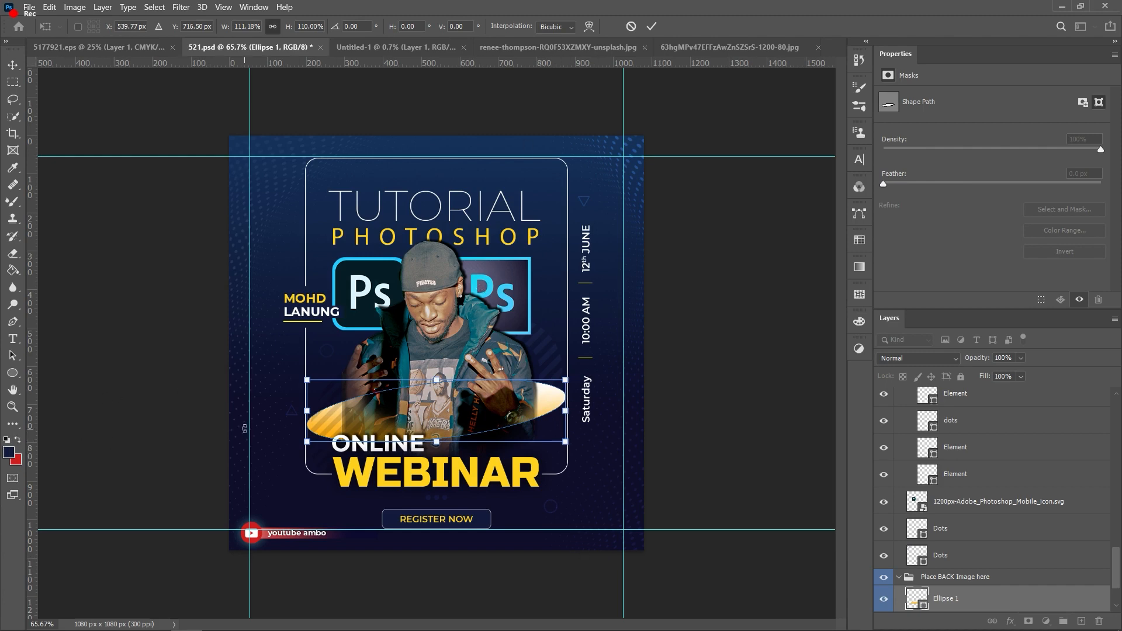
key("Return")
left_click(29, 7)
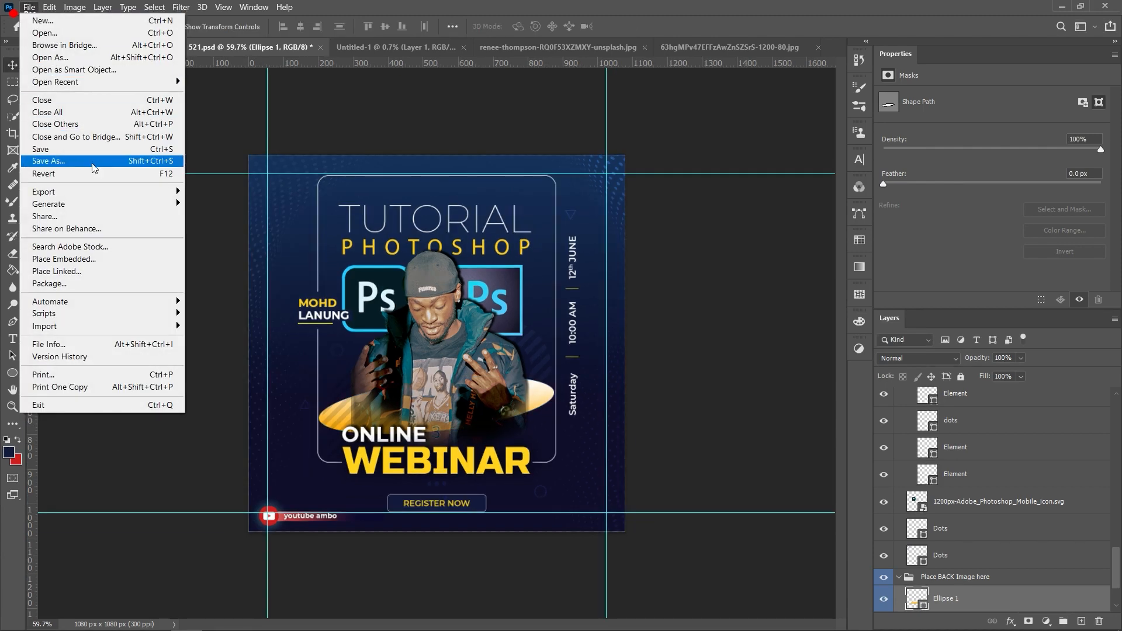
Step: Save the poster as PNG '521' in Downloads with the smallest file size option
left_click(92, 163)
left_click(187, 264)
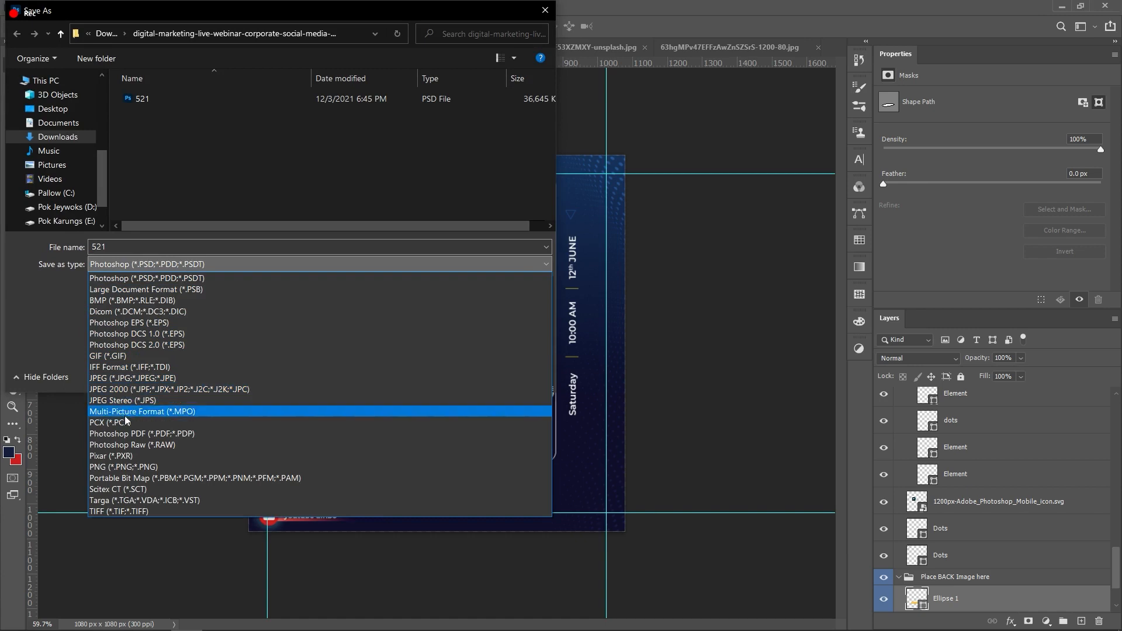
left_click(123, 466)
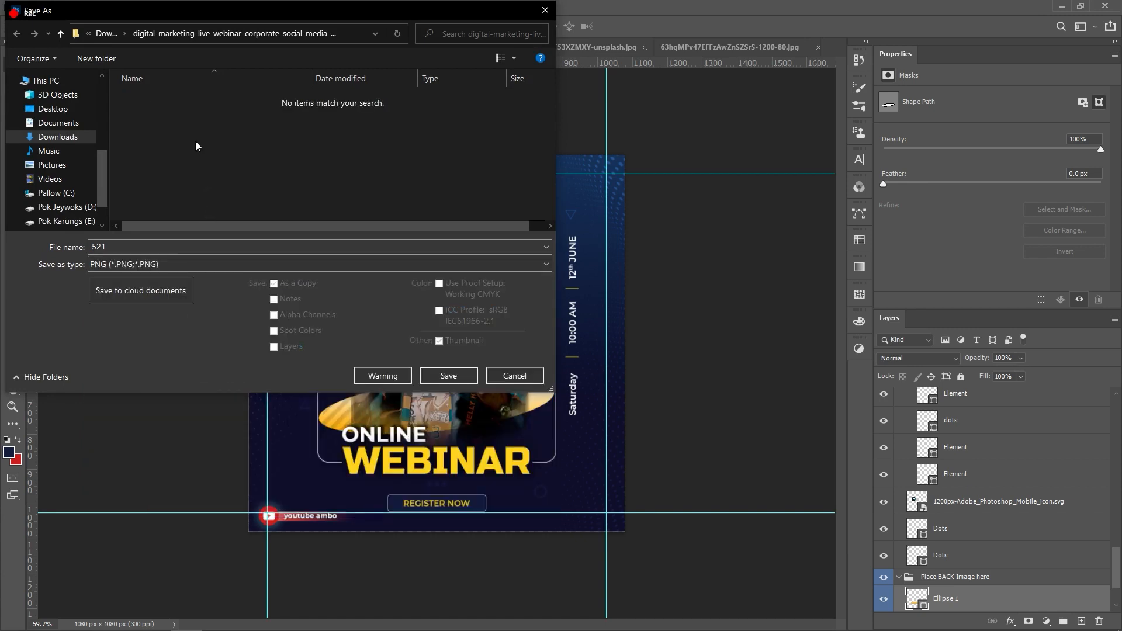
left_click(58, 137)
left_click(435, 375)
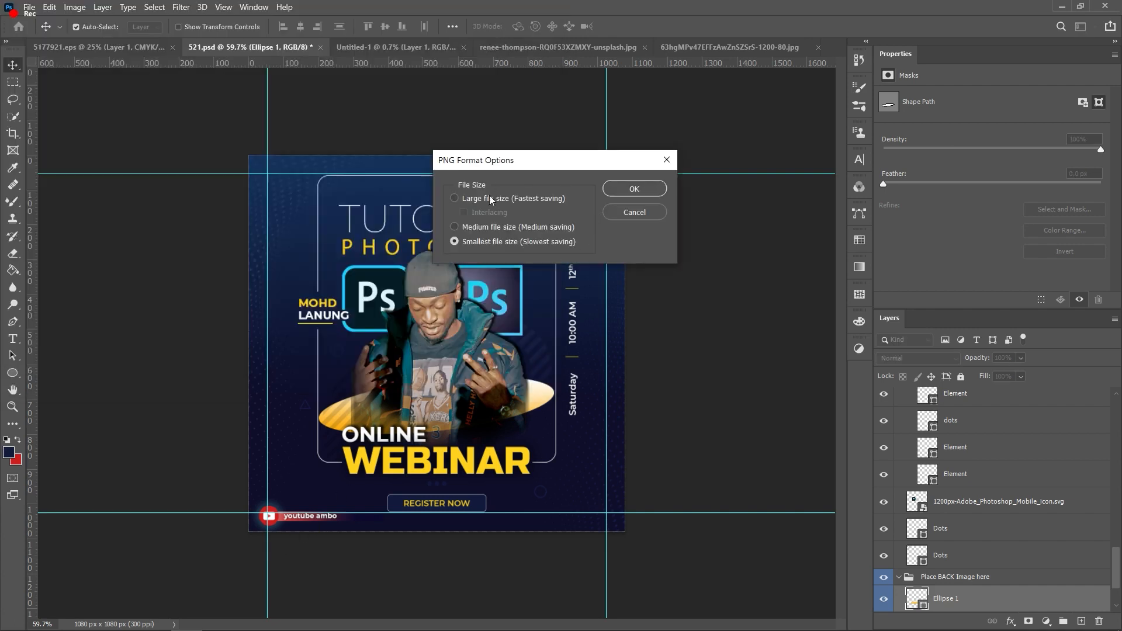
left_click(635, 189)
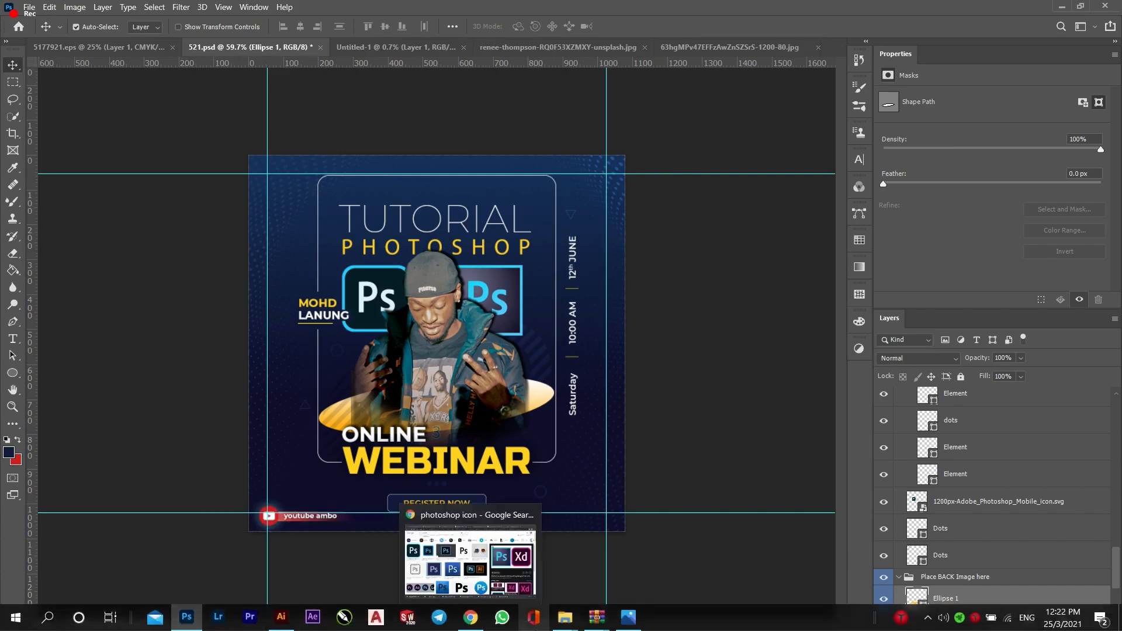
Step: Bring up the Downloads folder window and refresh its file list
mouse_move(567, 624)
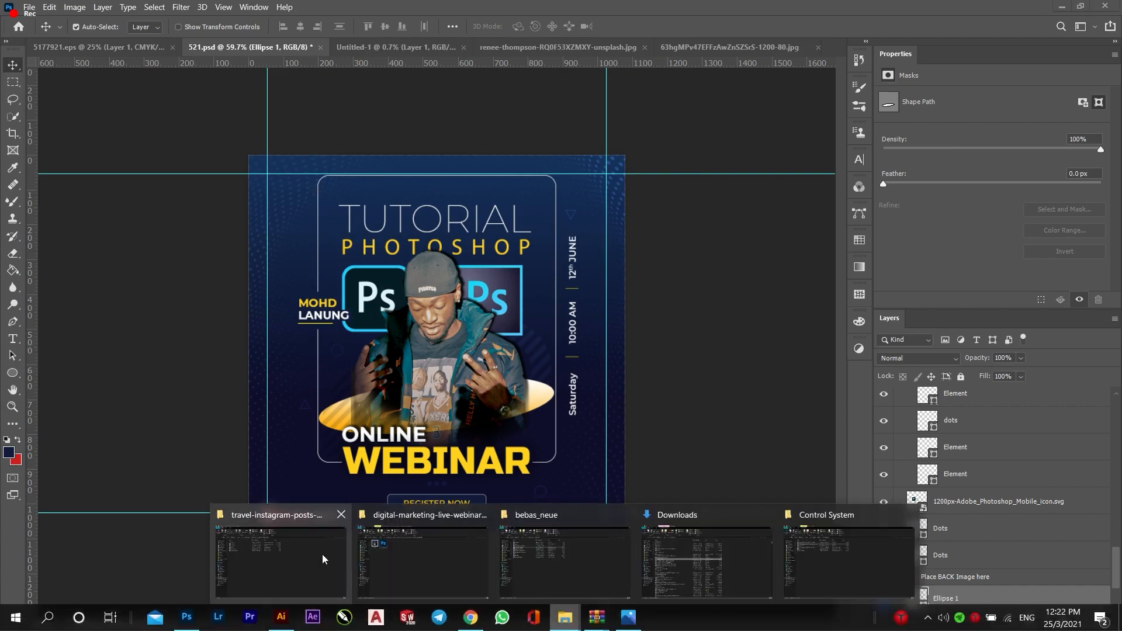
left_click(653, 547)
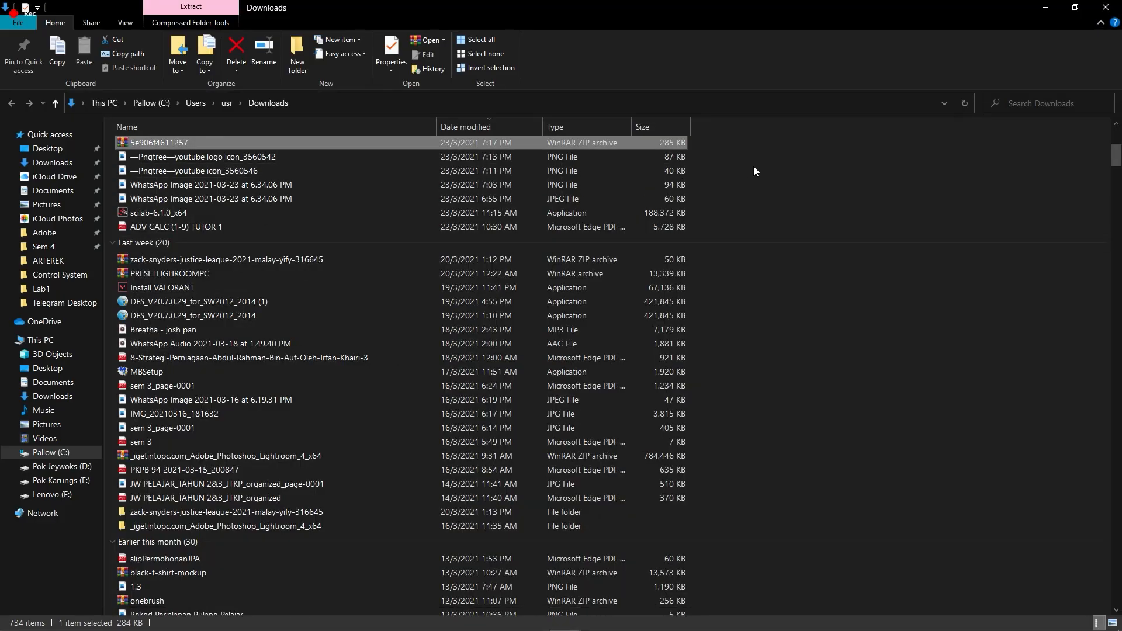
right_click(753, 166)
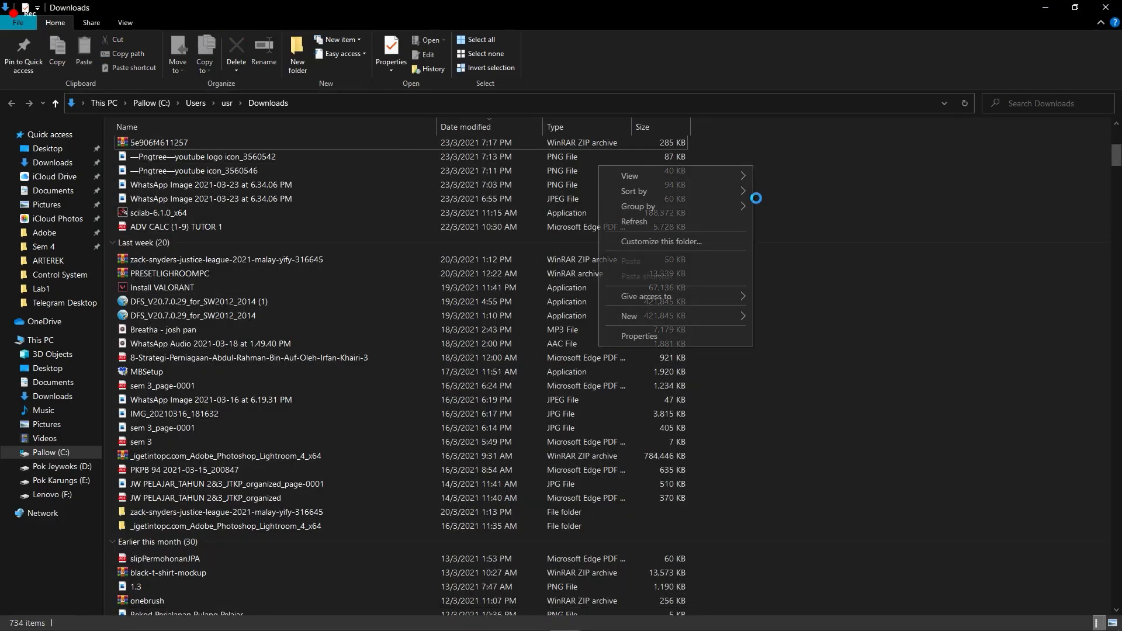
left_click(709, 217)
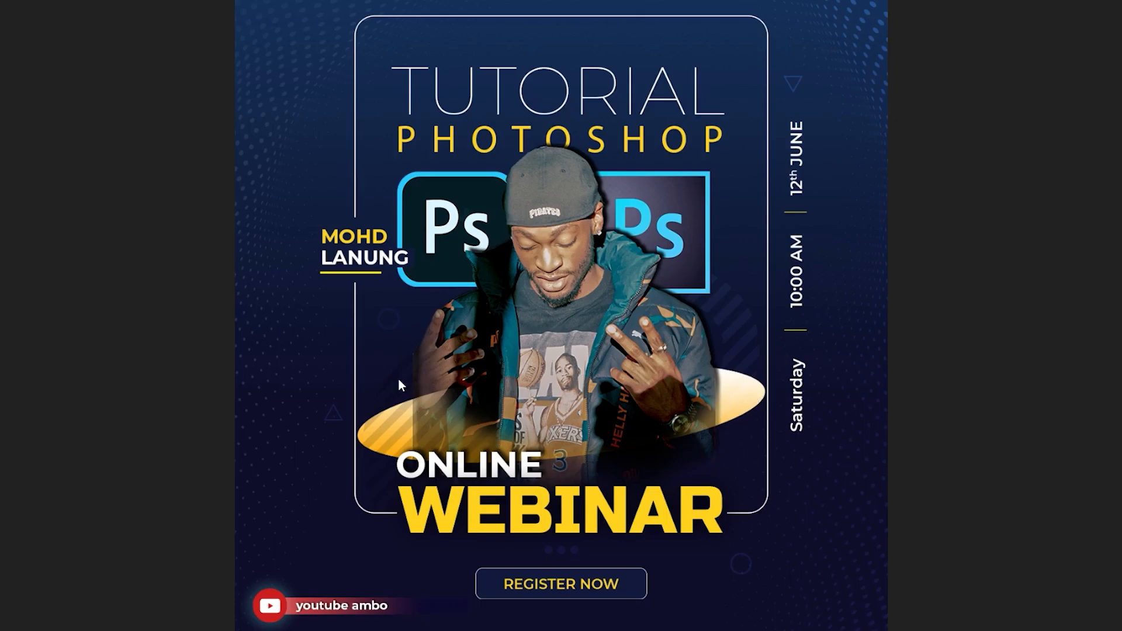